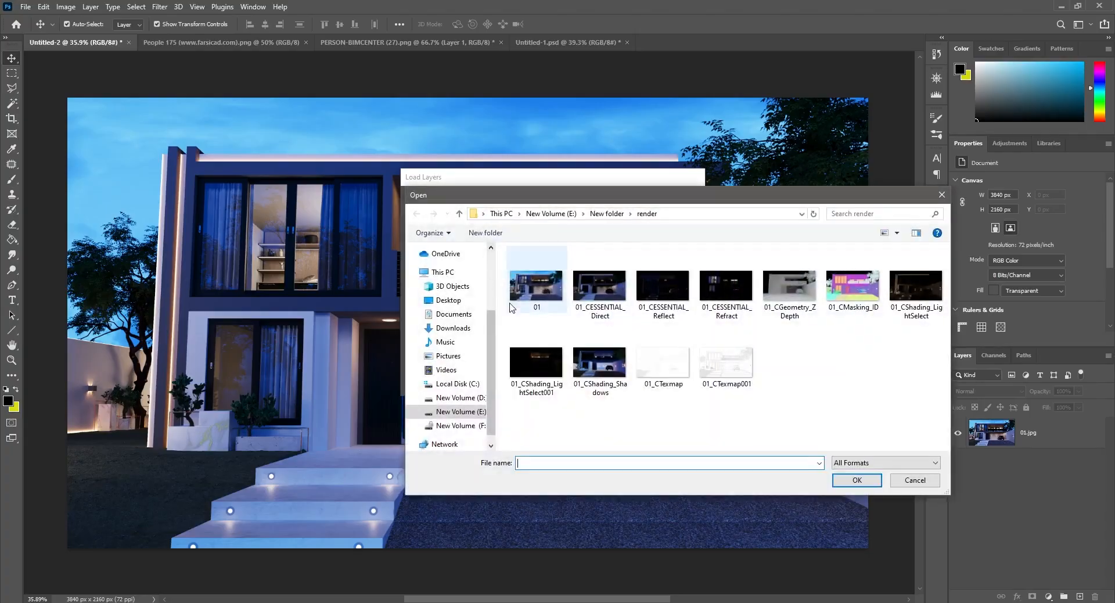
- Load all the render pass images from the render folder, from 01 to 01_CTexmap001, into one document as a layer stack
click(538, 303)
shift+click(726, 381)
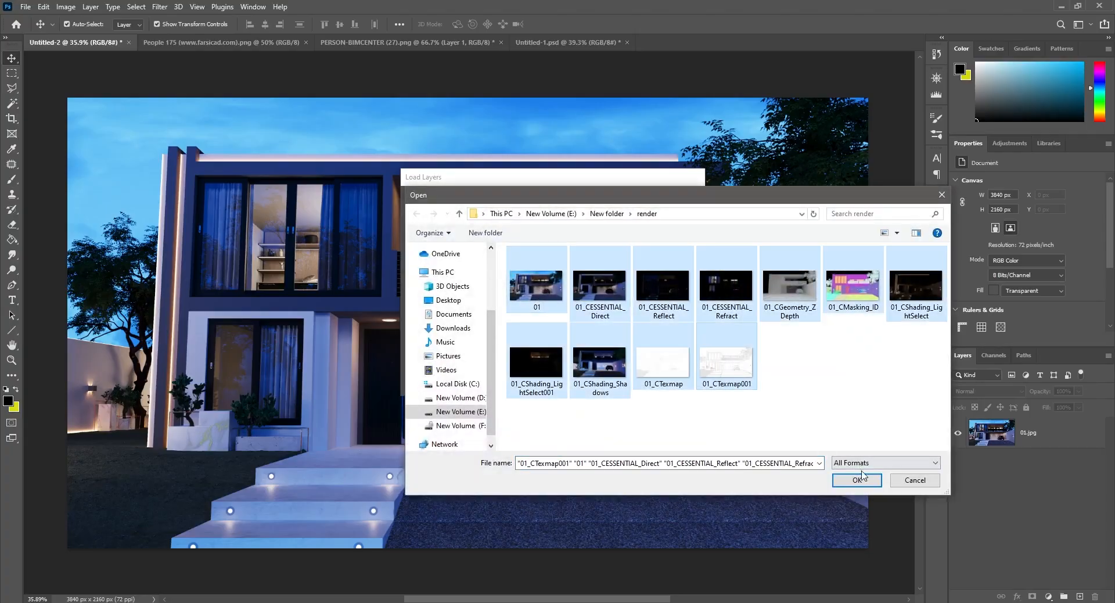
click(857, 480)
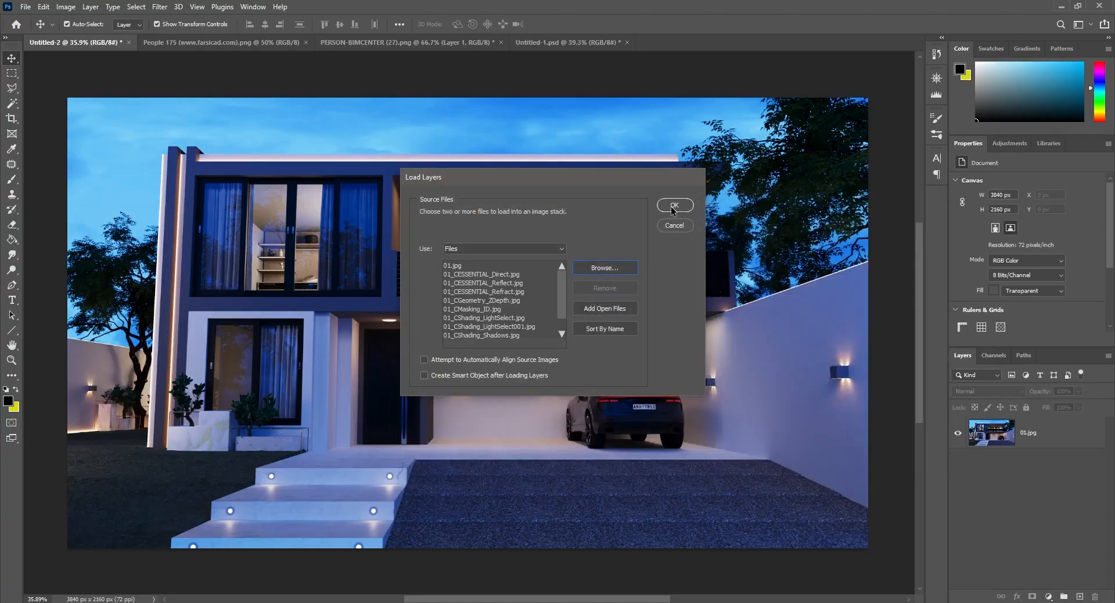
click(674, 206)
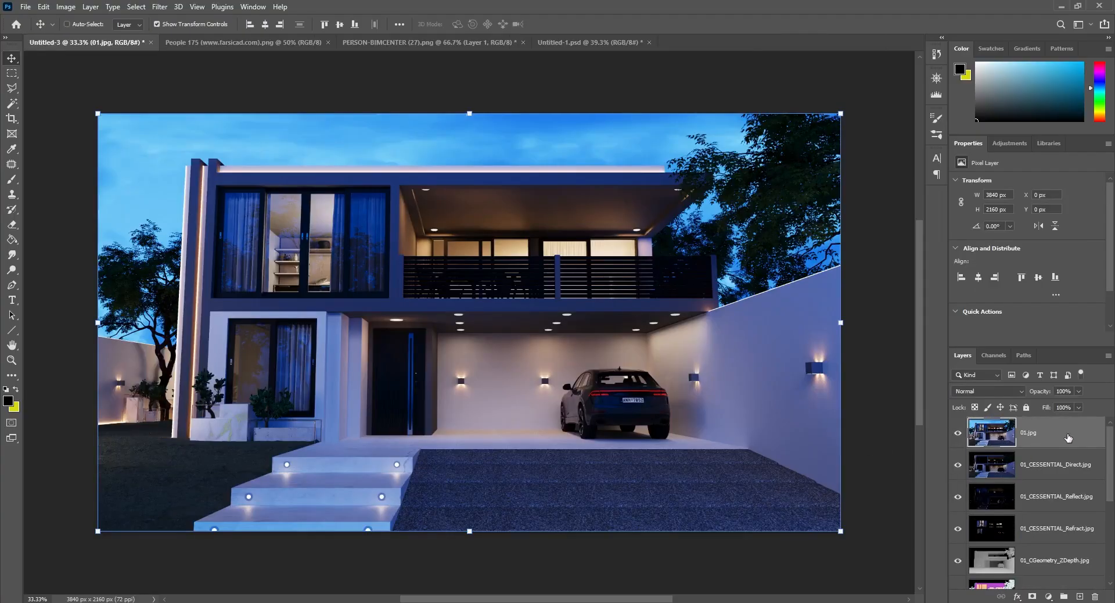
- Duplicate the 01.jpg layer and send the original 01.jpg to the bottom of the layer stack
key(ctrl+j)
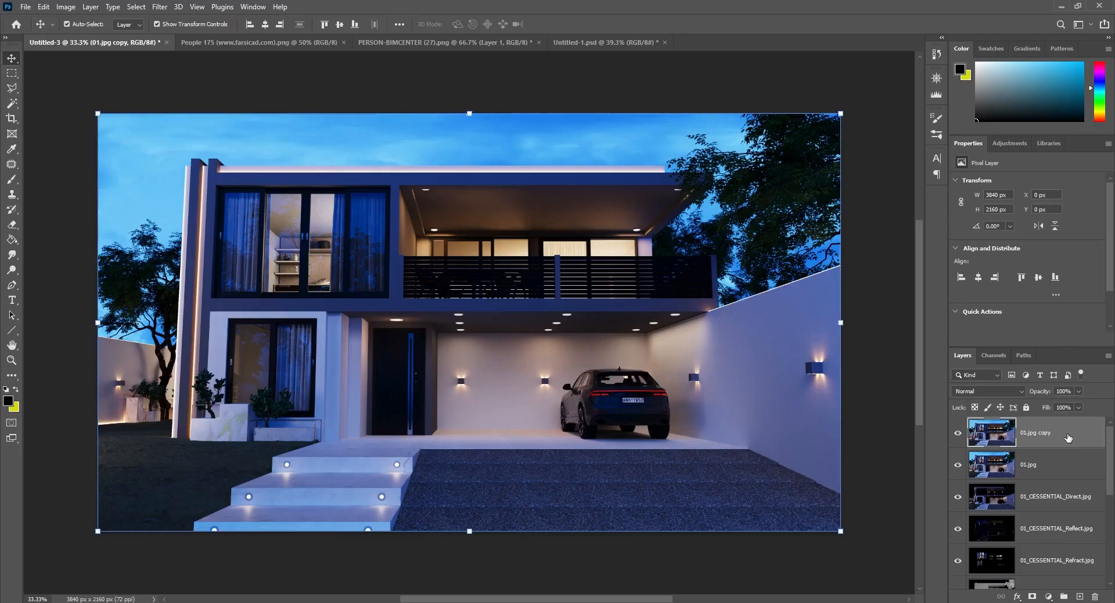
click(1049, 473)
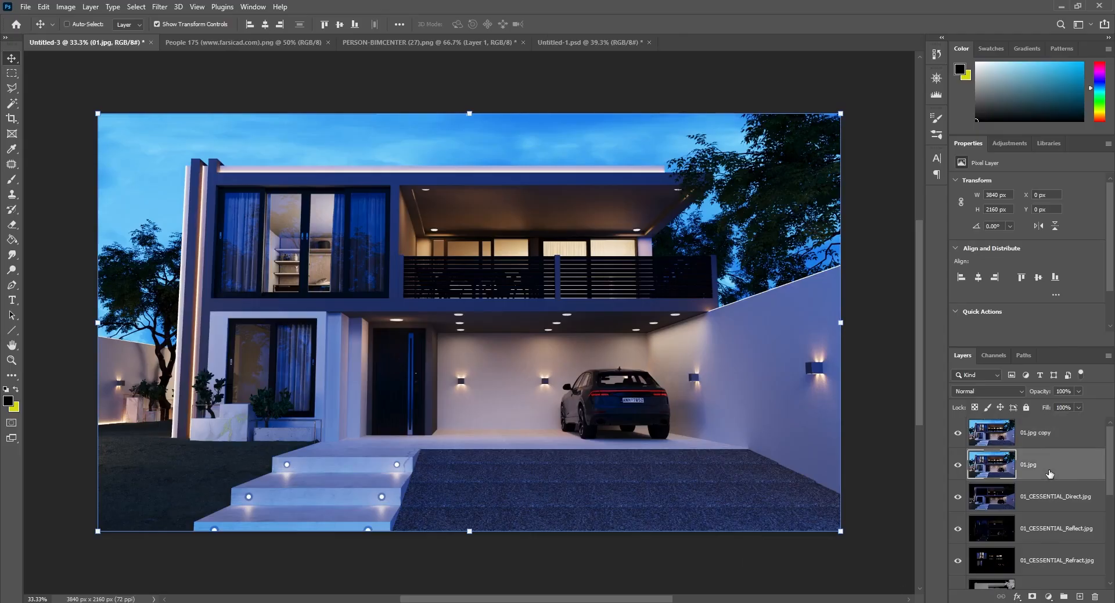
key(ctrl+shift+bracketleft)
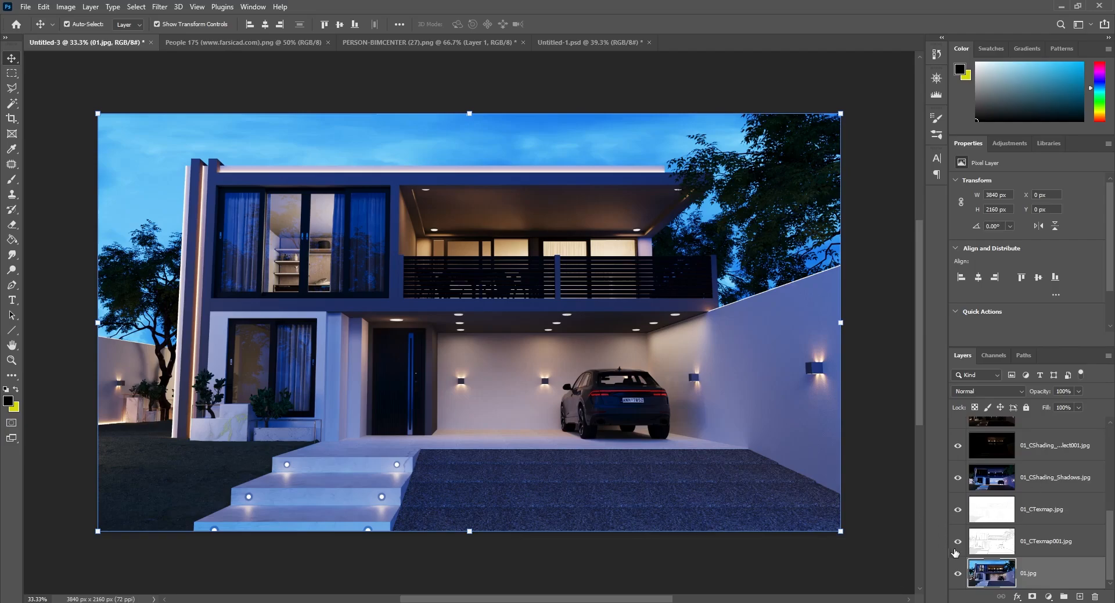
- Hide every layer above the bottom 01.jpg layer
scroll(1111, 528, up, 10)
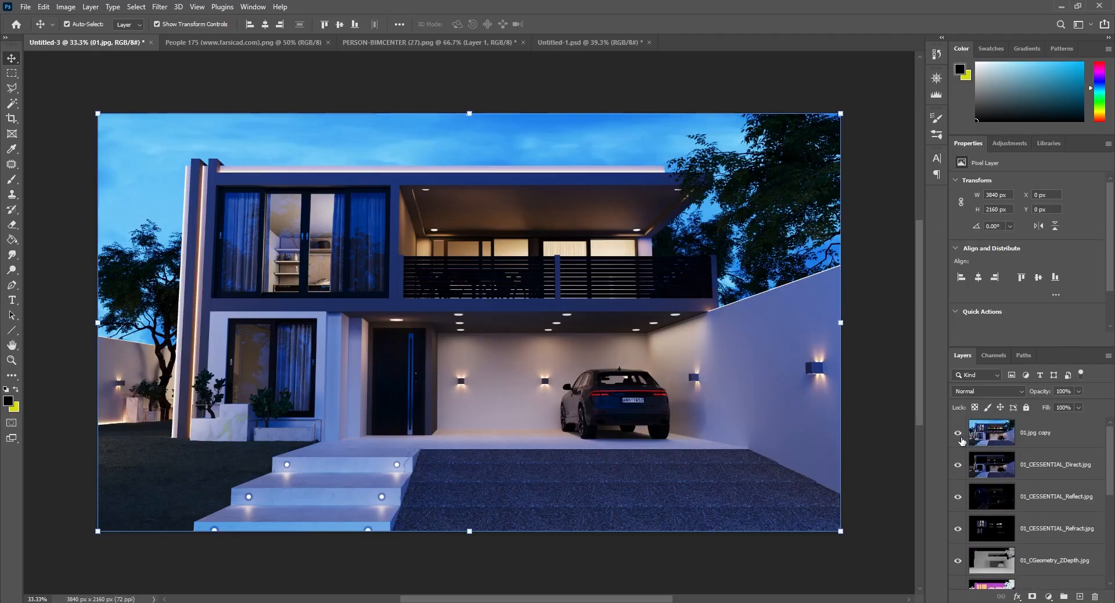
drag(957, 432, 959, 588)
drag(958, 419, 959, 584)
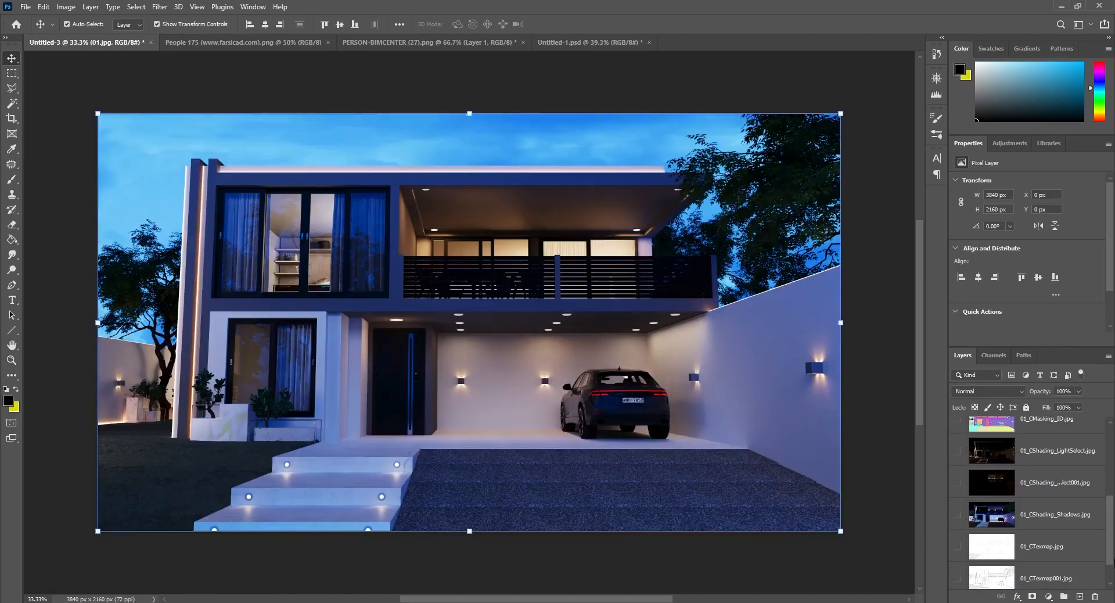
- Place 01_CTexmap.jpg directly above 01.jpg, show it with Multiply blending, and compare the image with and without it
scroll(1112, 511, down, 2)
drag(1033, 515, 1040, 557)
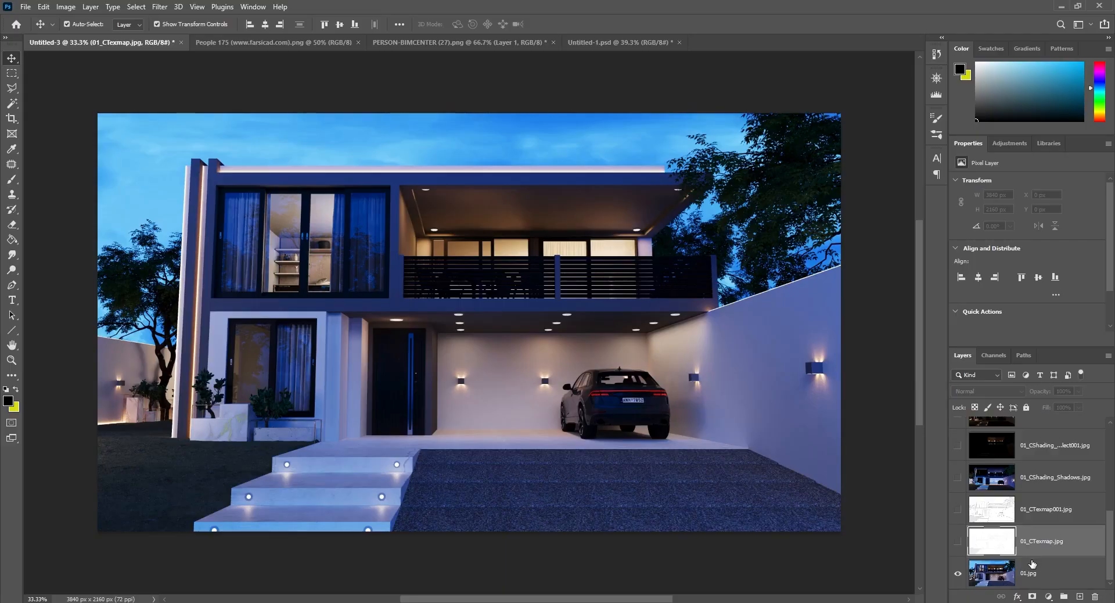
click(957, 543)
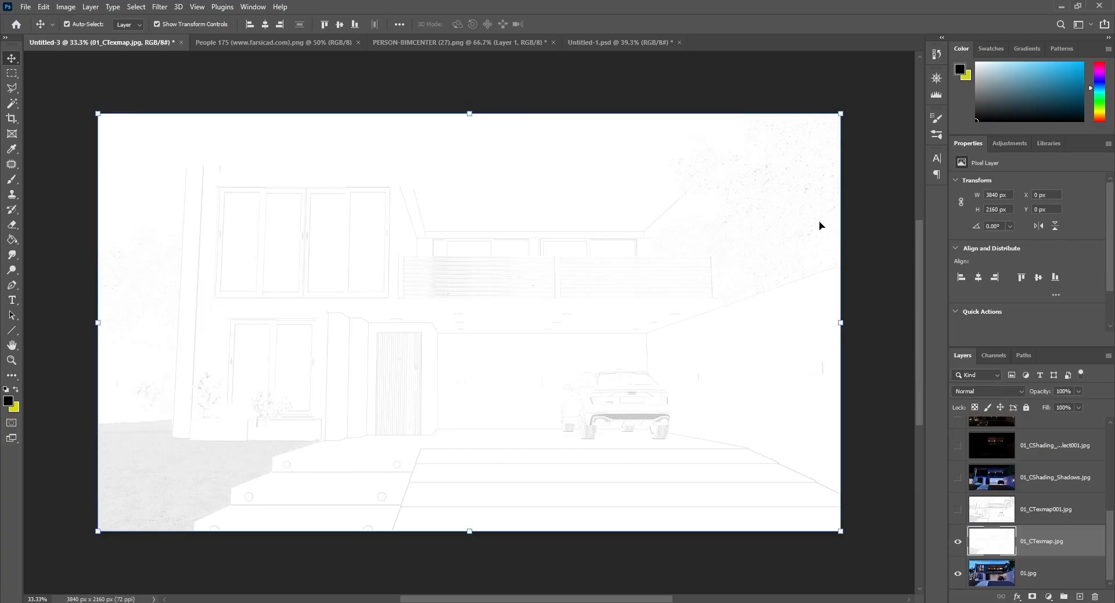
click(1021, 392)
click(995, 359)
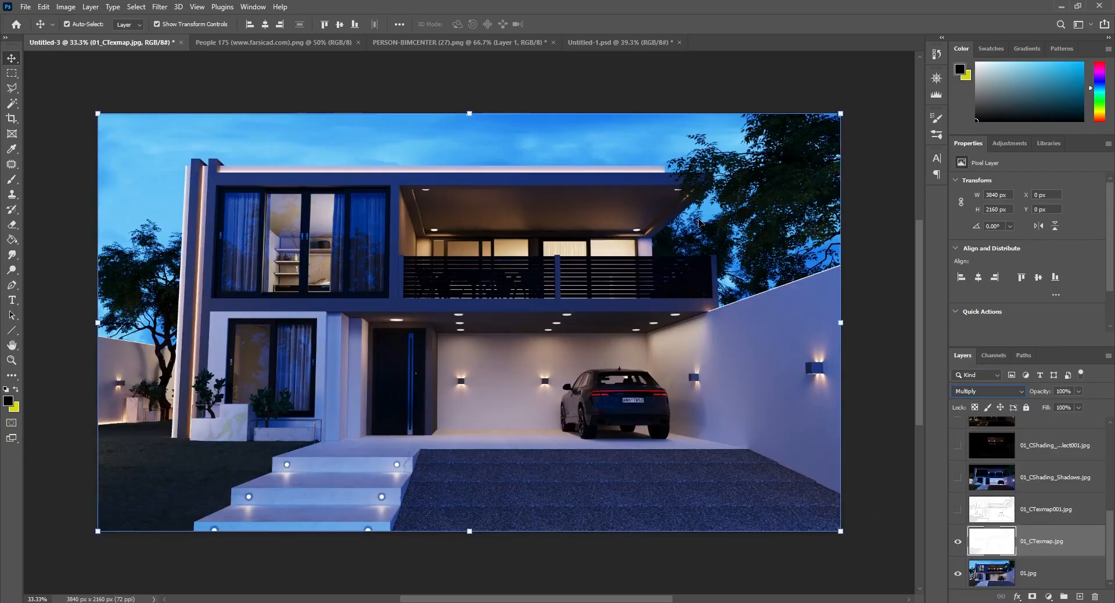
click(958, 542)
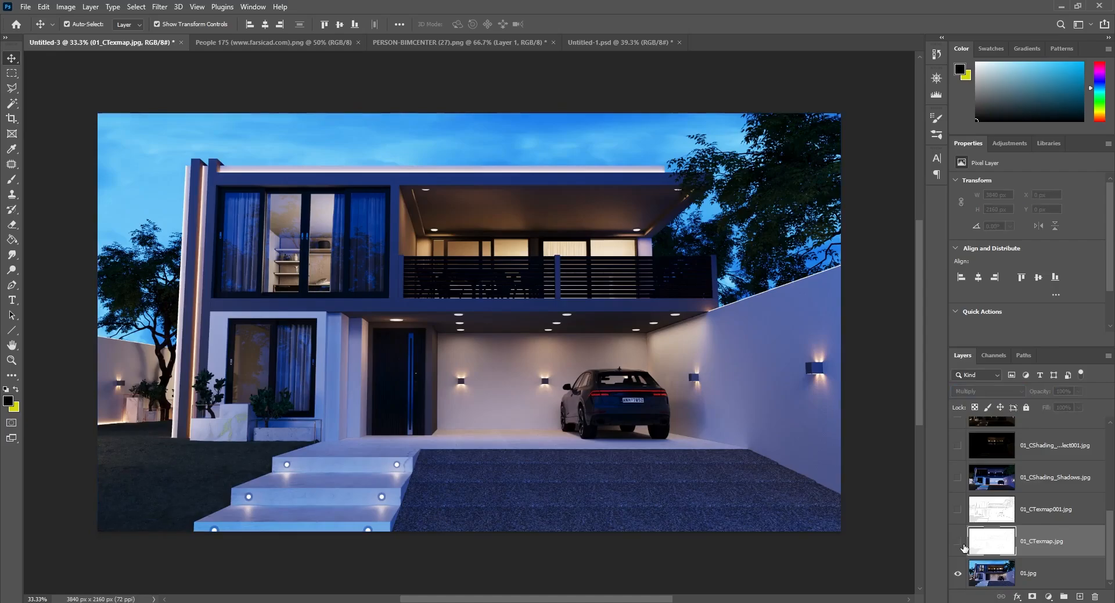
click(959, 542)
click(958, 542)
click(958, 542)
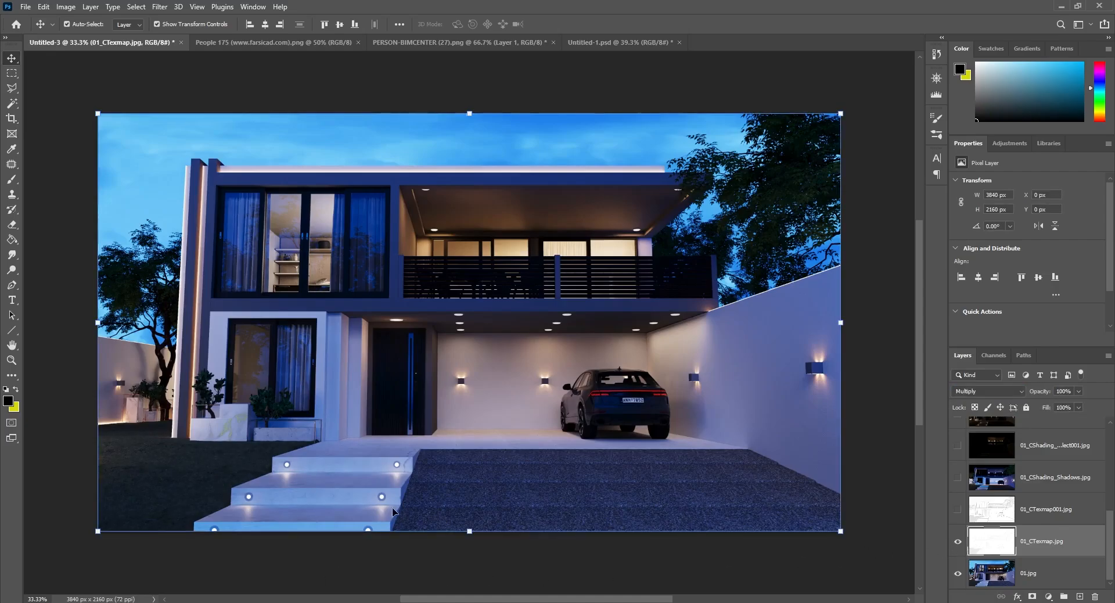
click(958, 541)
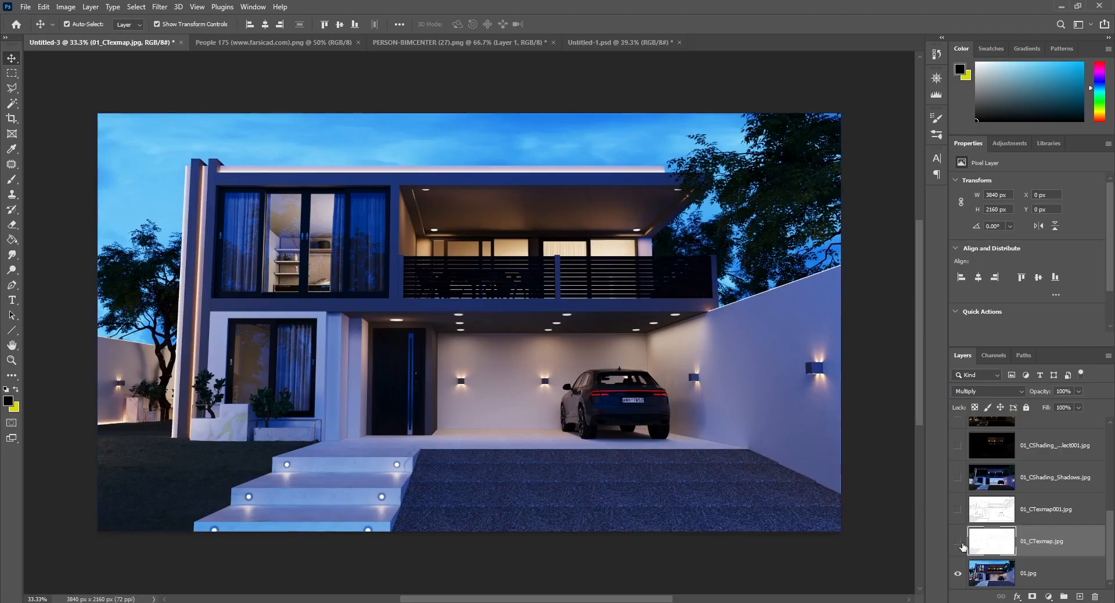
click(959, 542)
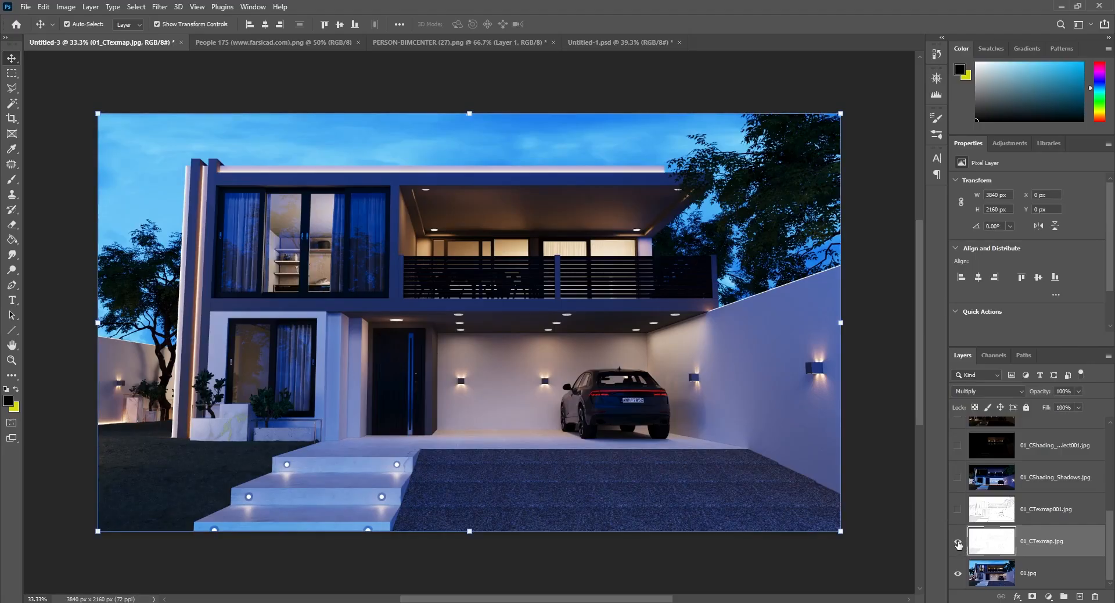
- Show the 01_CTexmap001.jpg layer, set its blend mode to Multiply, and compare the image with and without it
click(959, 510)
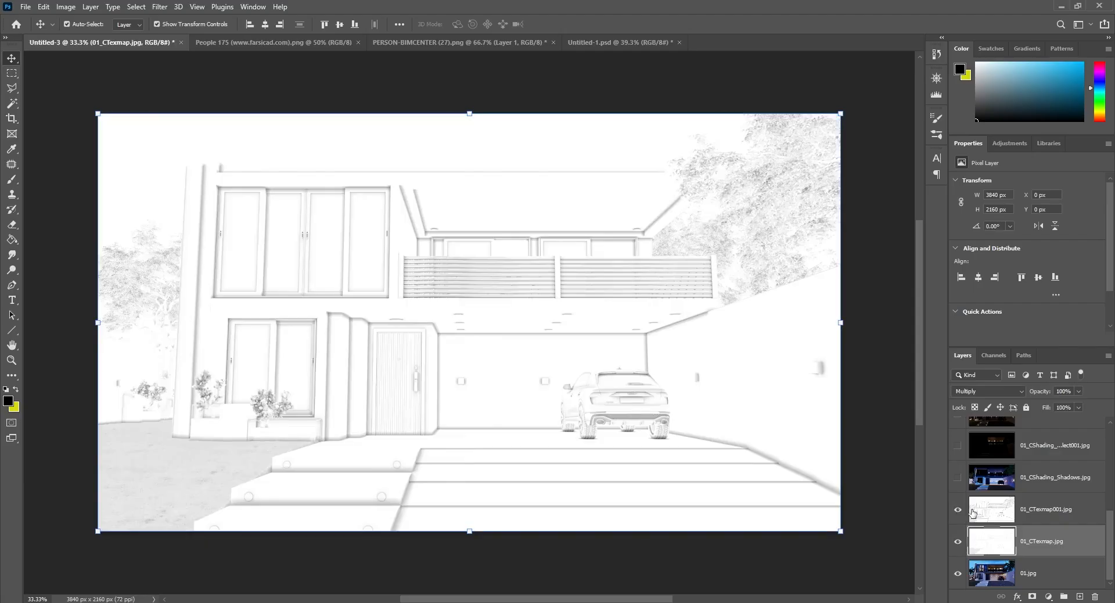
click(1046, 518)
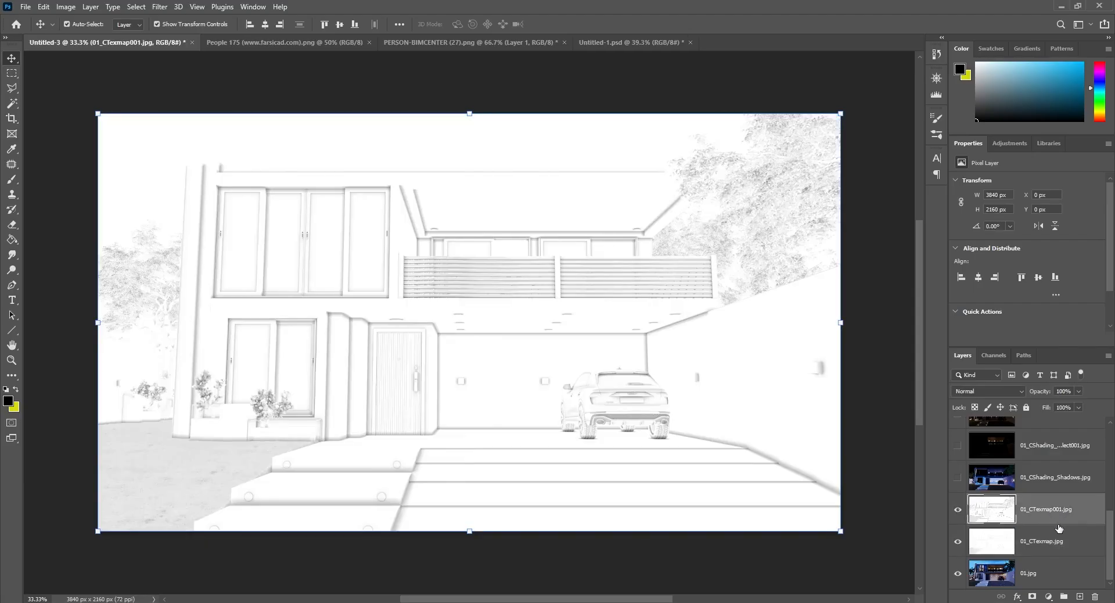
click(1005, 391)
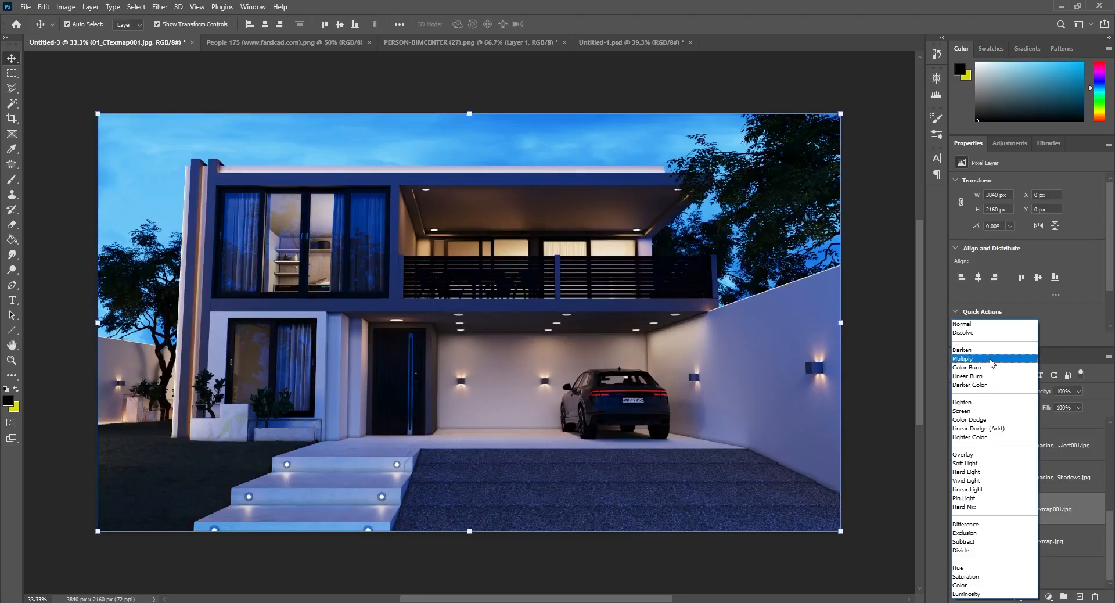
click(992, 358)
click(959, 513)
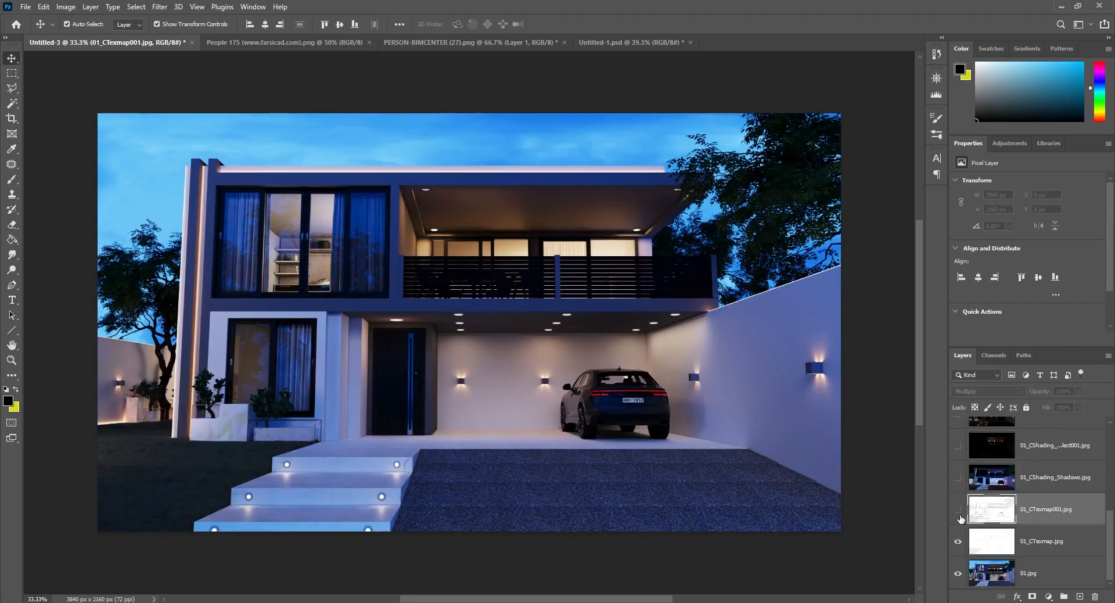
click(958, 513)
click(959, 513)
click(959, 514)
click(959, 515)
click(958, 514)
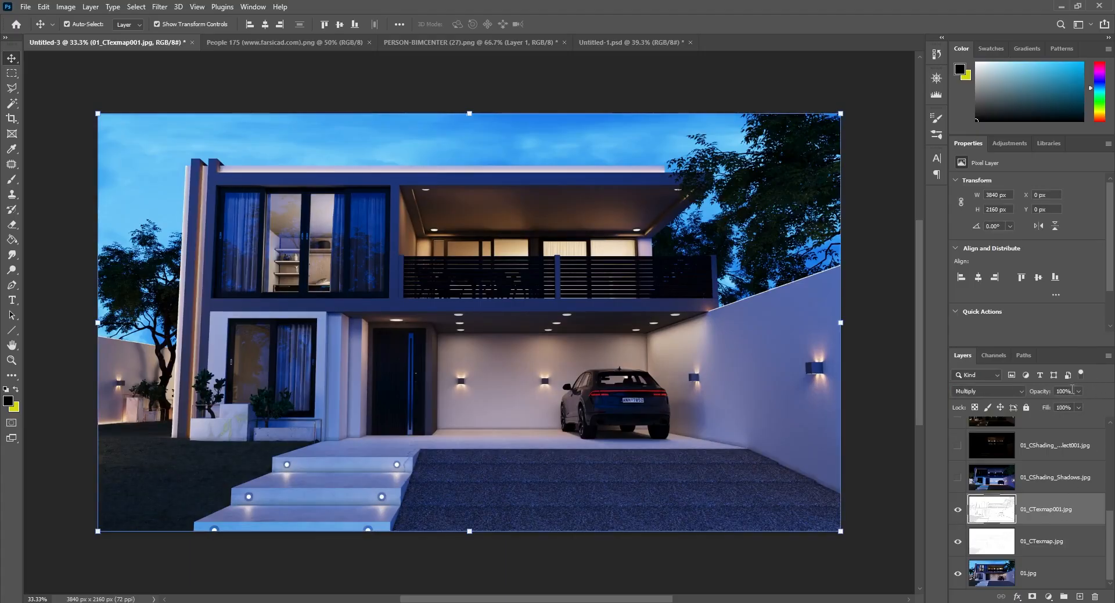
- Set the 01_CTexmap001.jpg layer's opacity to 40% and compare the image with and without it
click(1078, 390)
drag(1079, 407, 1050, 407)
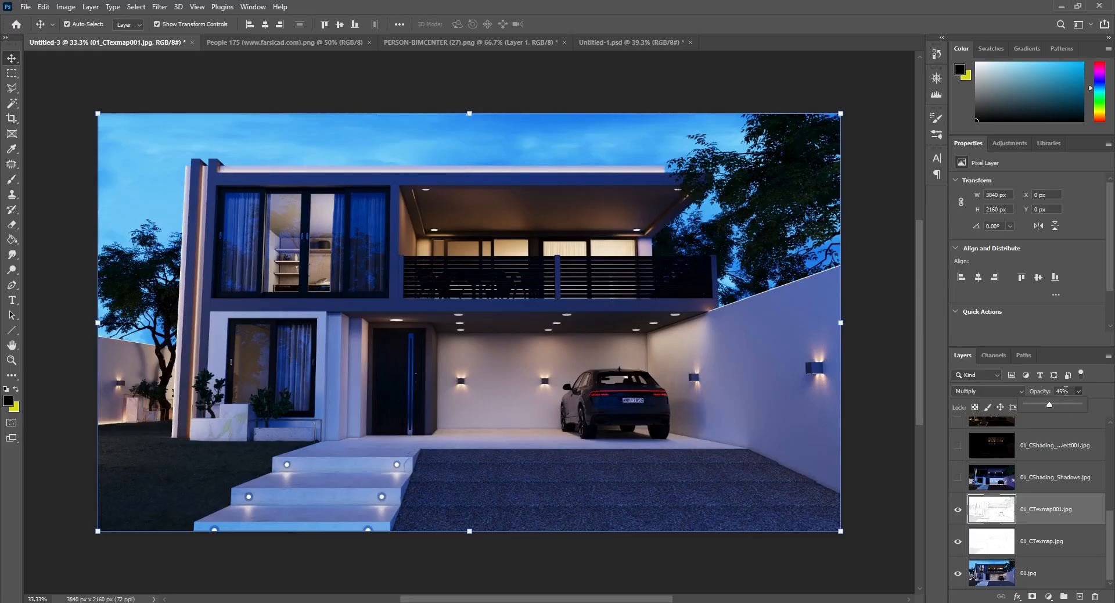
click(1064, 390)
text(40)
key(Return)
click(958, 510)
click(958, 510)
click(957, 510)
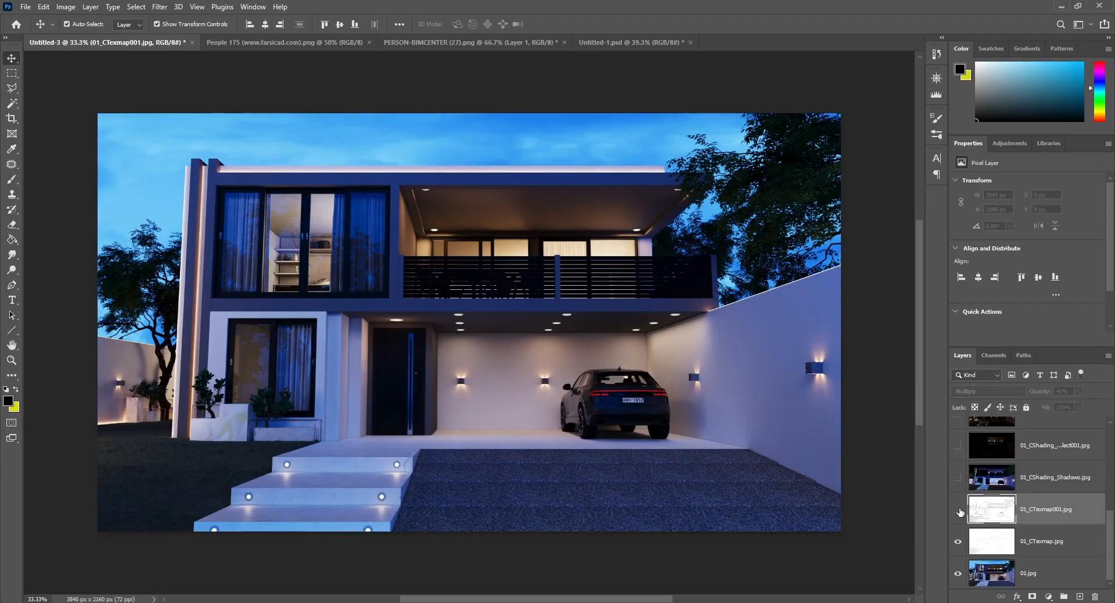
click(958, 510)
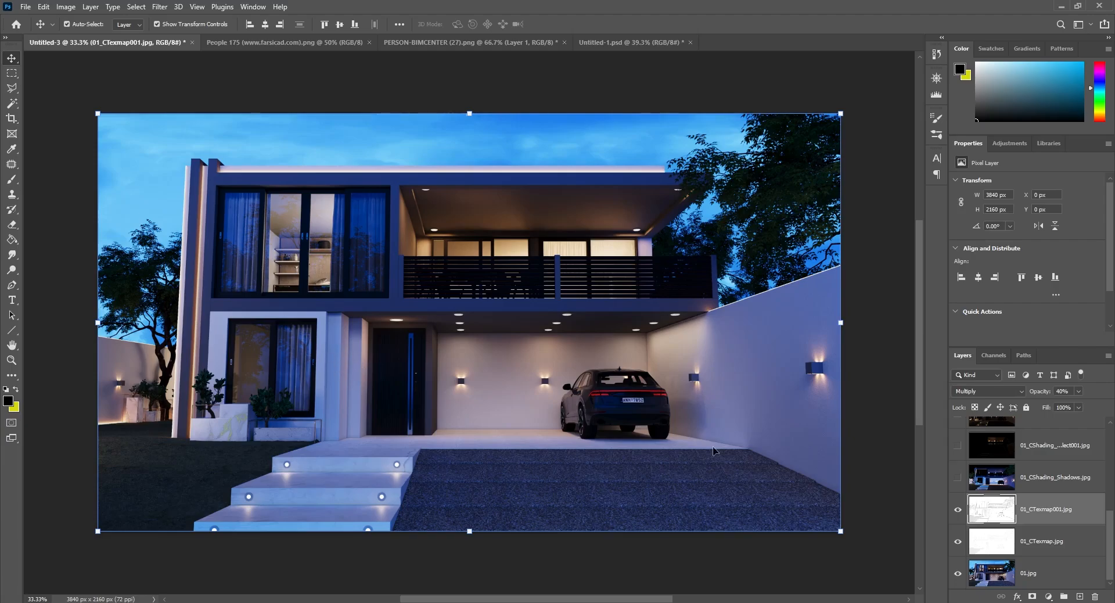
click(957, 510)
click(958, 510)
- Preview the 01_CShading_Shadows.jpg layer on the canvas and hide it again
click(964, 480)
click(958, 477)
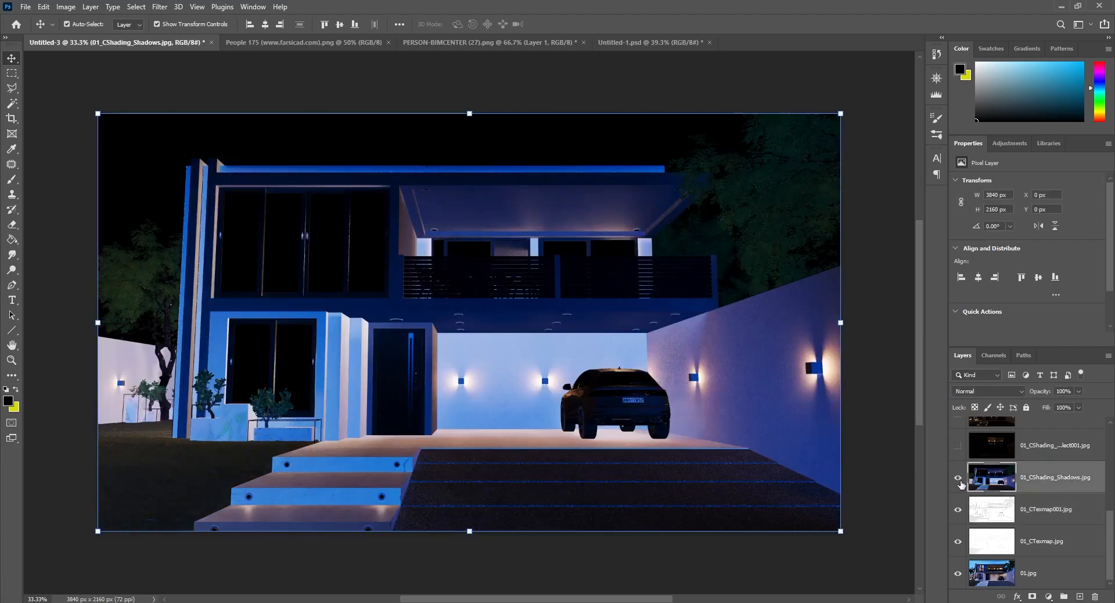
click(958, 478)
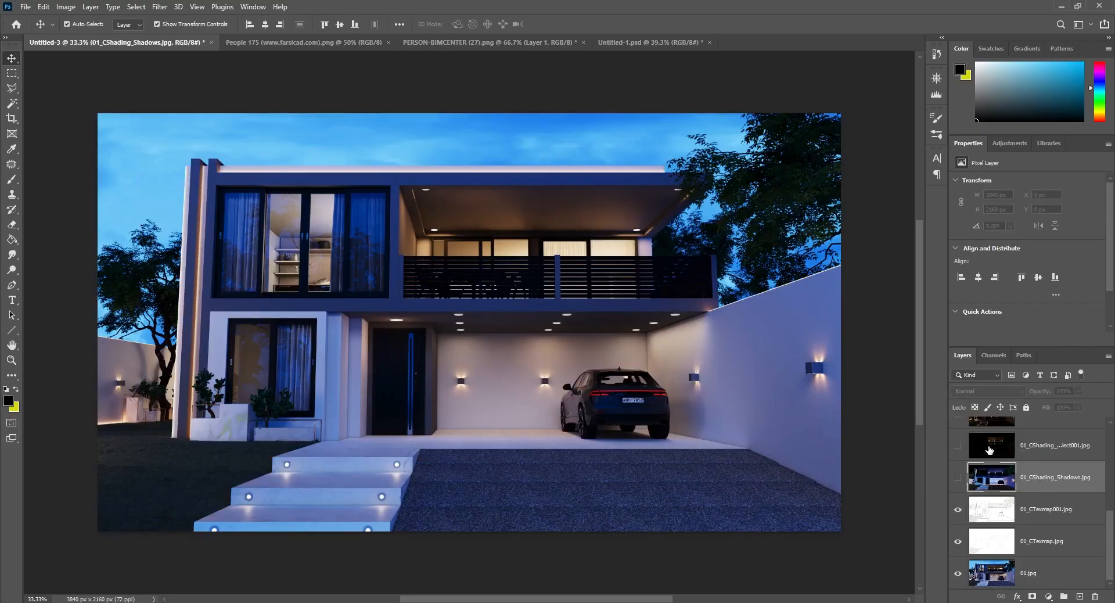
- Show the 01_CShading_LightSelect001.jpg layer with Screen blending, compare its effect, and set its opacity to 80%
click(958, 446)
click(1057, 451)
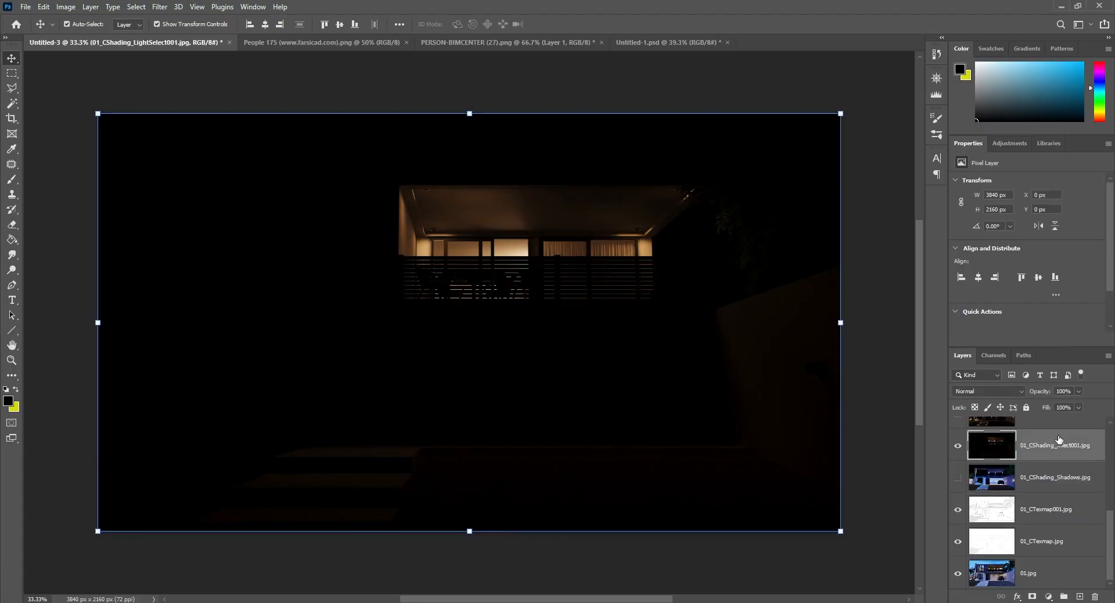
click(1017, 392)
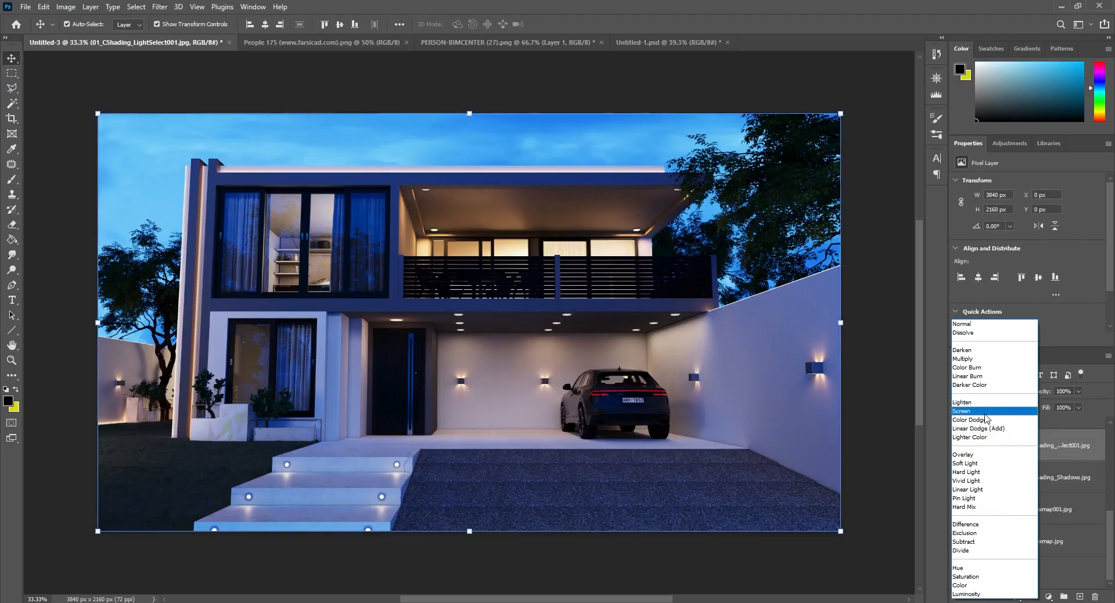
click(985, 413)
click(958, 447)
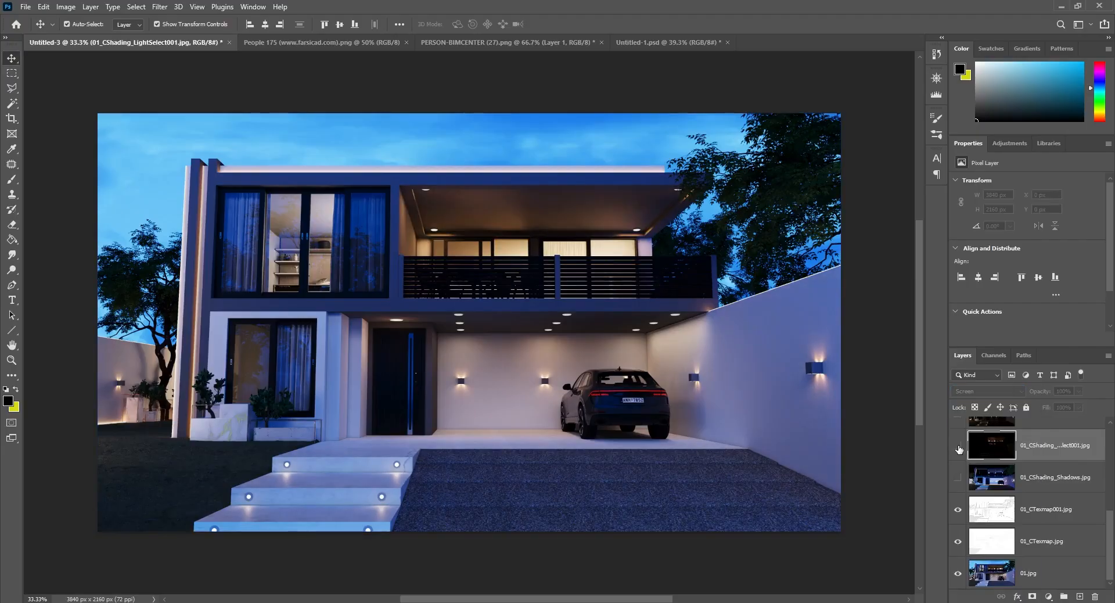
click(958, 447)
click(958, 447)
click(958, 447)
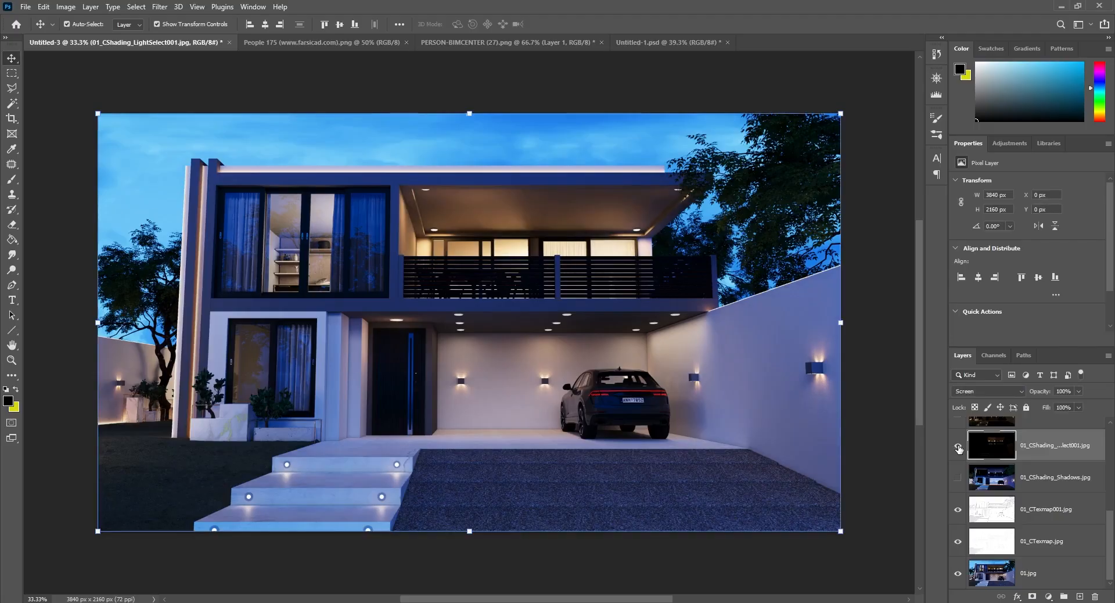
click(1065, 392)
text(80)
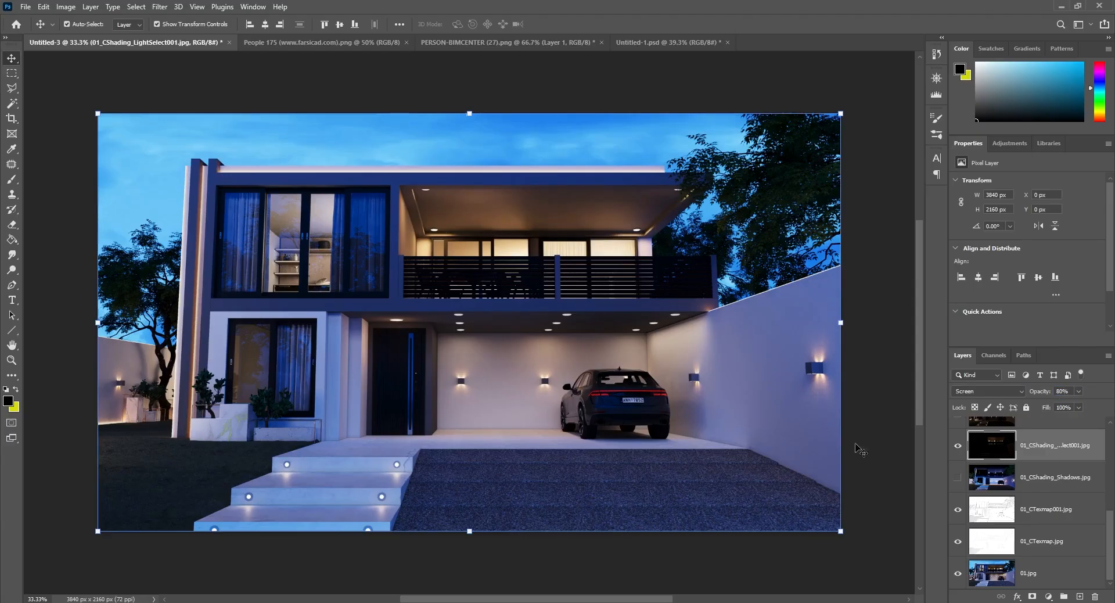
- Show the 01_CShading_LightSelect.jpg layer, set its blend mode to Screen, and compare the image with and without it
scroll(1112, 527, up, 3)
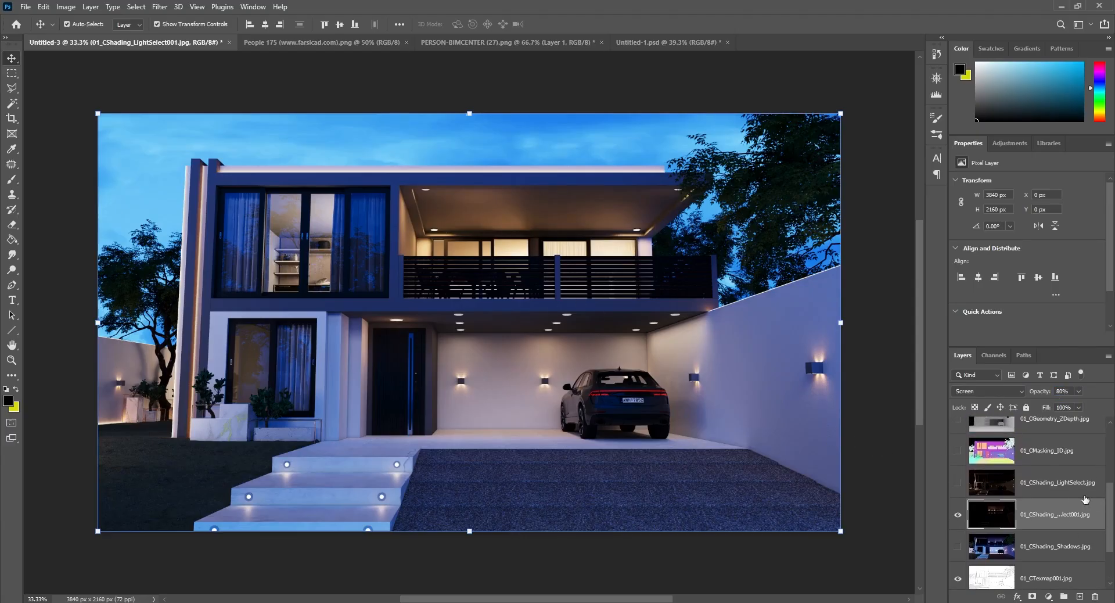
click(1054, 493)
click(956, 484)
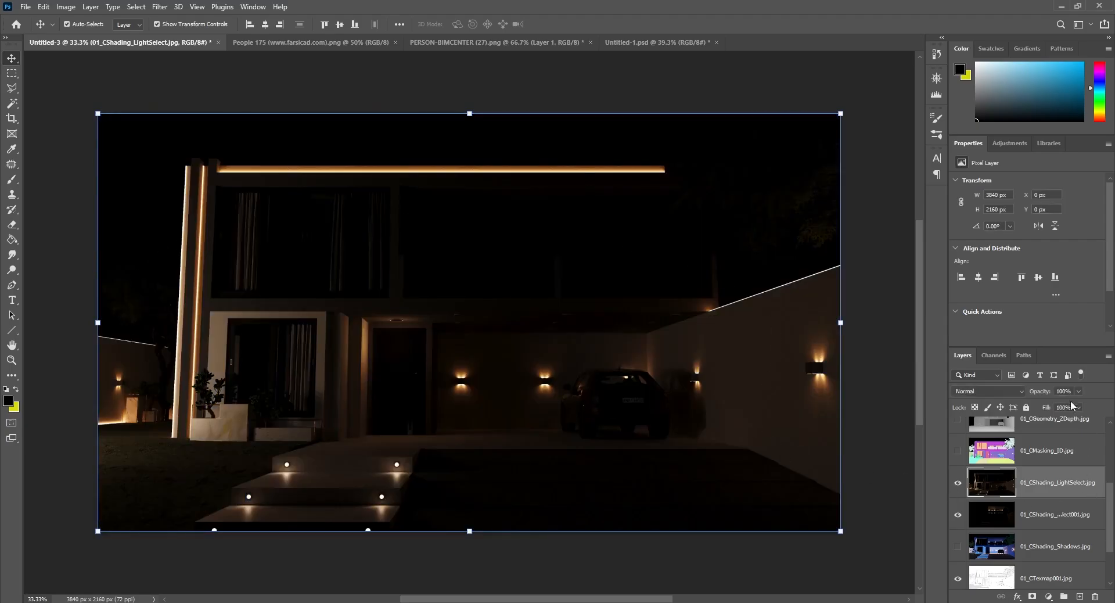
click(1020, 392)
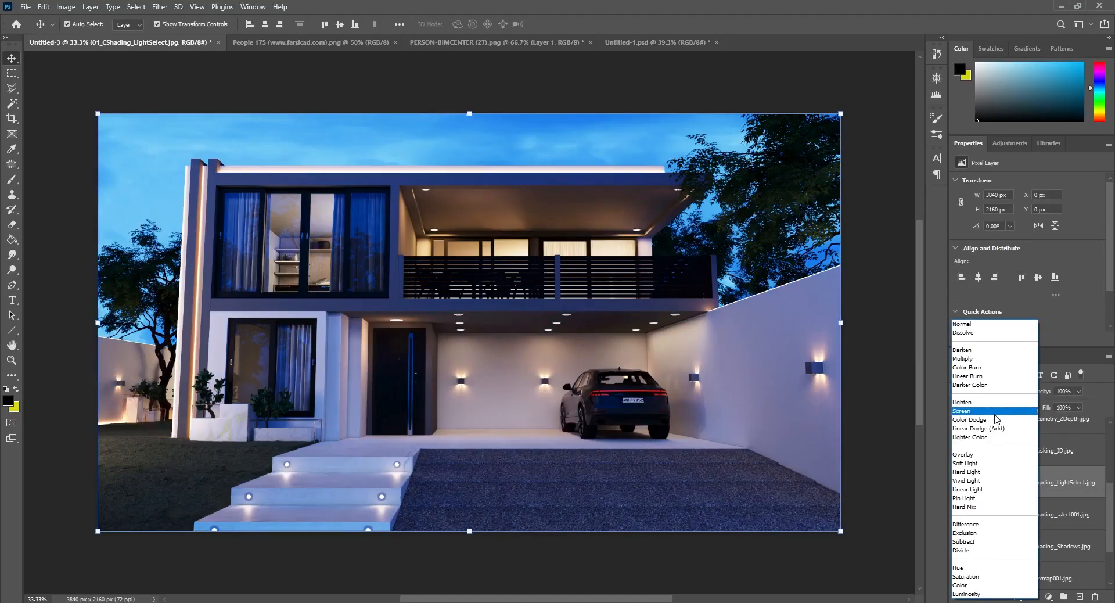
click(995, 411)
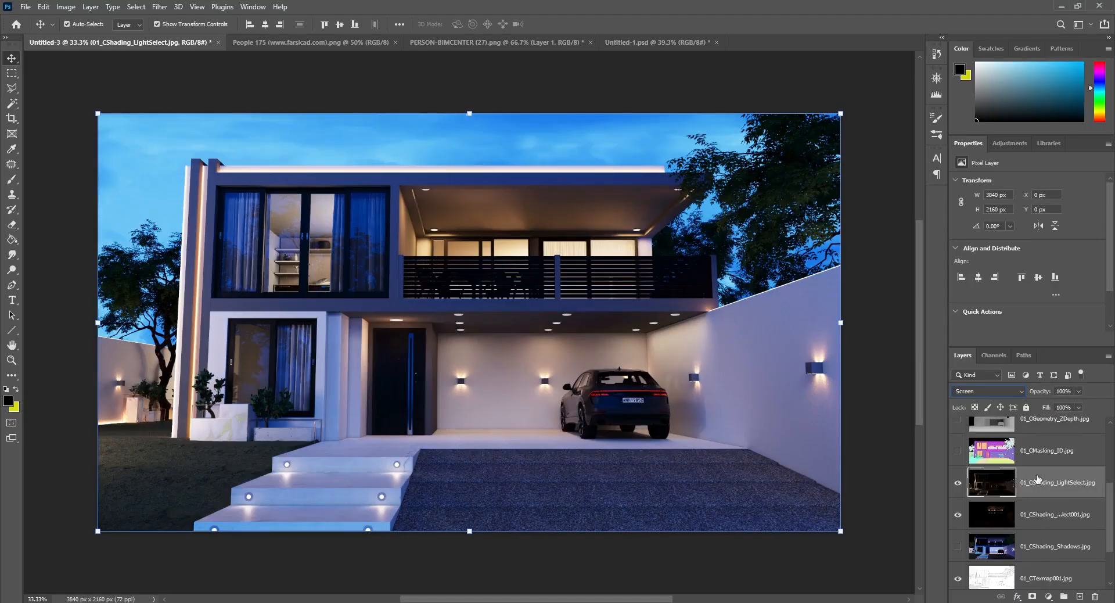
click(957, 487)
click(957, 484)
click(957, 485)
click(958, 485)
click(958, 487)
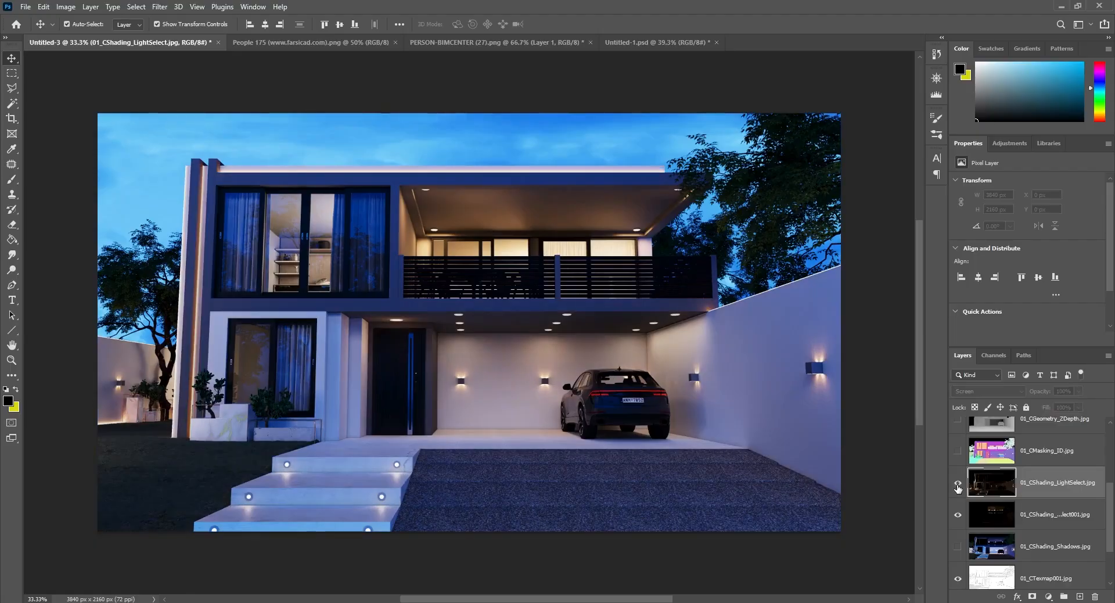
- Set the 01_CShading_LightSelect.jpg layer's opacity to 80% and compare the image with and without it
click(958, 487)
click(1064, 391)
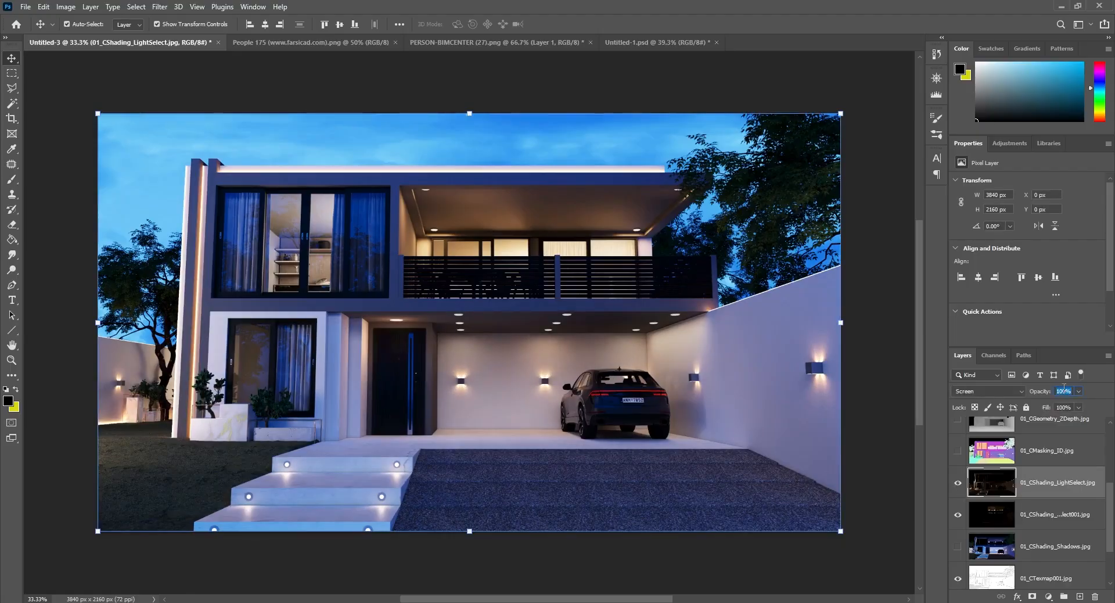
text(80)
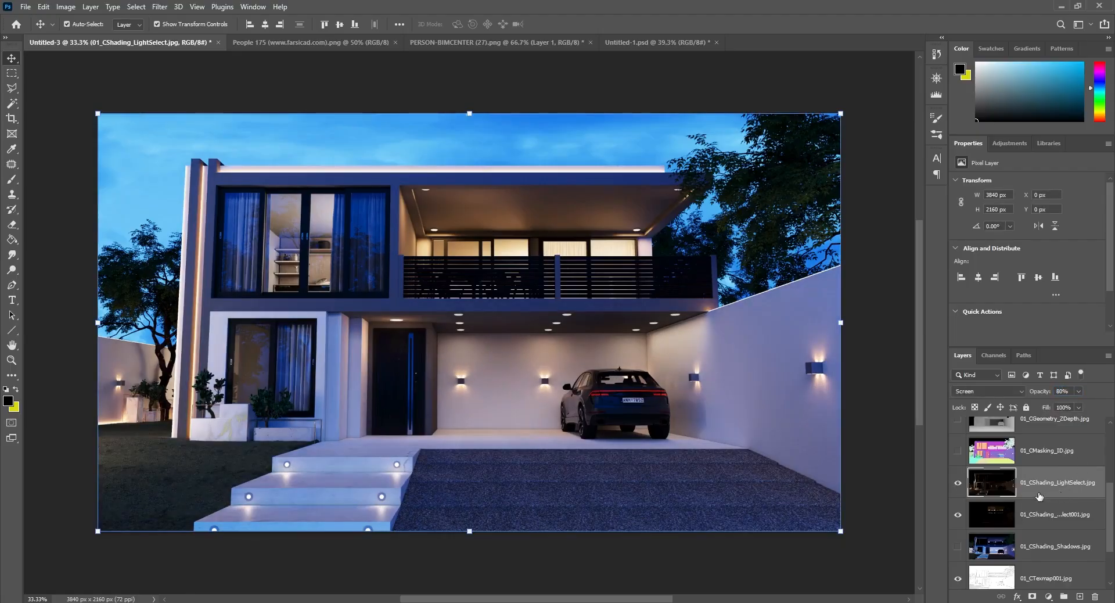
click(958, 484)
click(957, 484)
- Preview the 01_CMasking_ID.jpg layer on the canvas and hide it again
drag(1110, 503, 1112, 485)
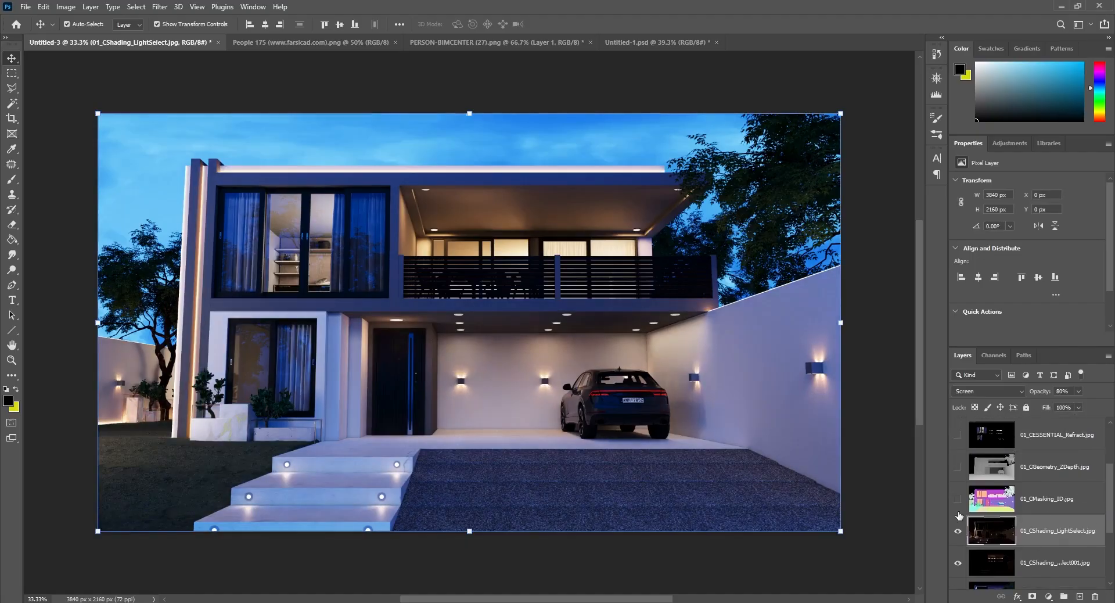
click(958, 498)
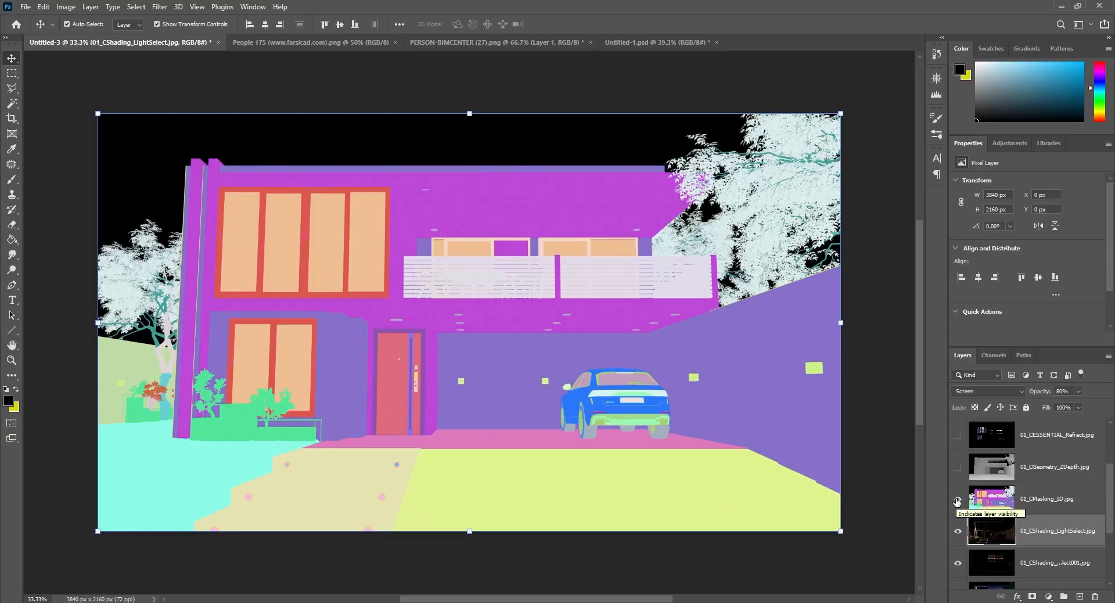
click(957, 499)
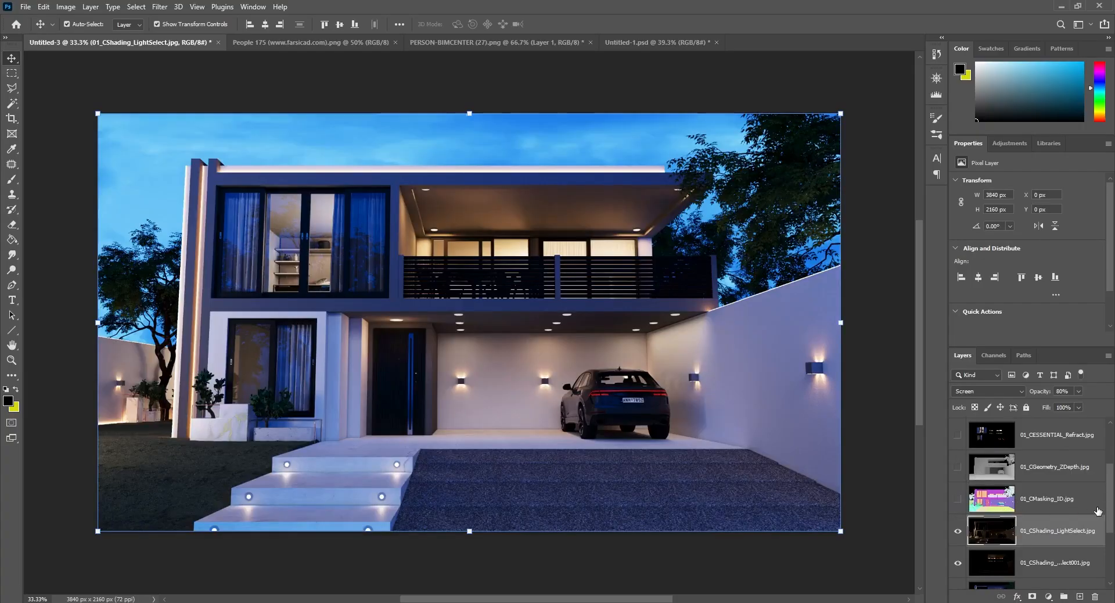
- Show the 01_CGeometry_ZDepth.jpg layer, set its blend mode to Soft Light, and compare the image with and without it
click(958, 472)
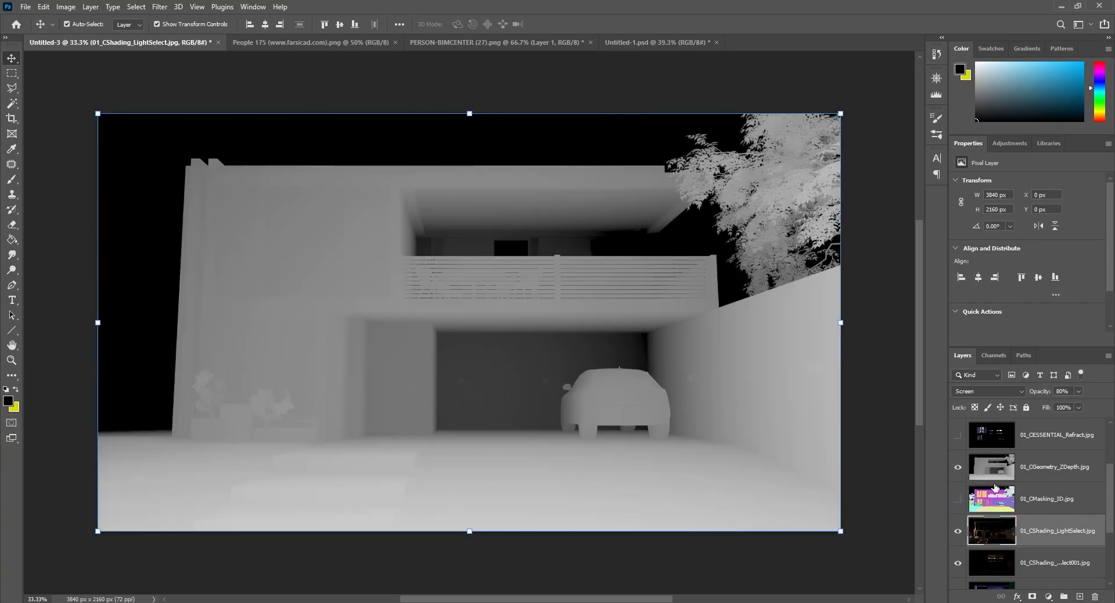
click(1058, 474)
click(1021, 393)
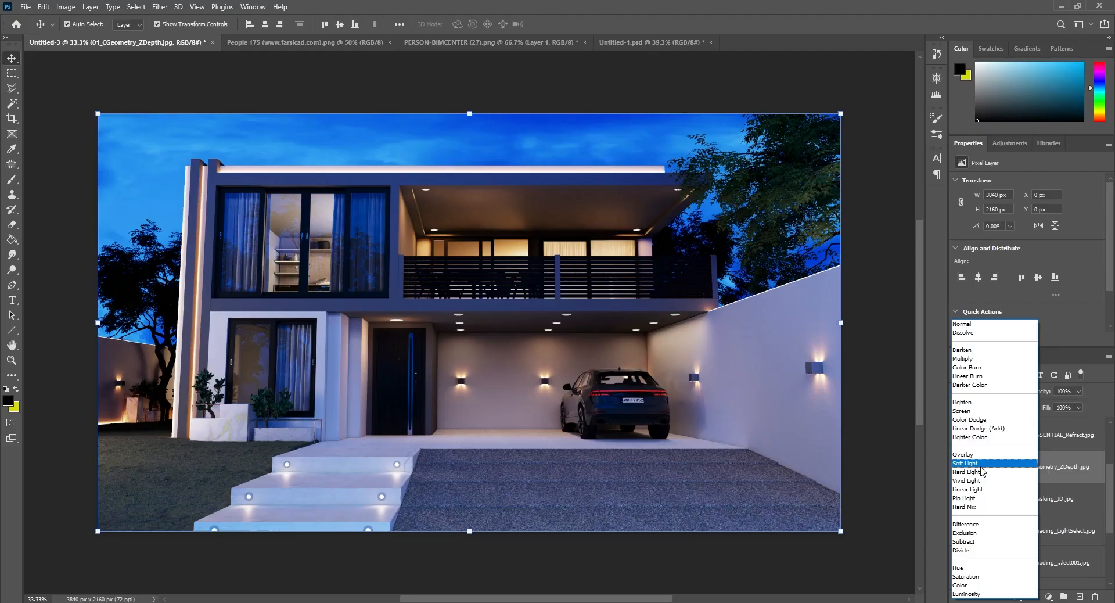
click(981, 467)
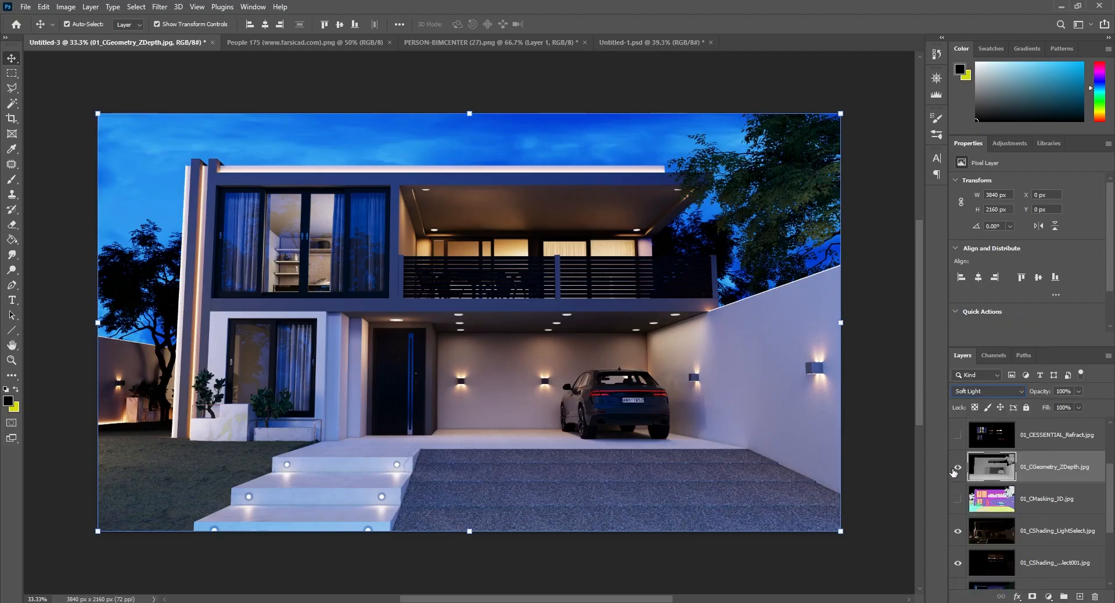
click(954, 468)
click(954, 469)
click(958, 469)
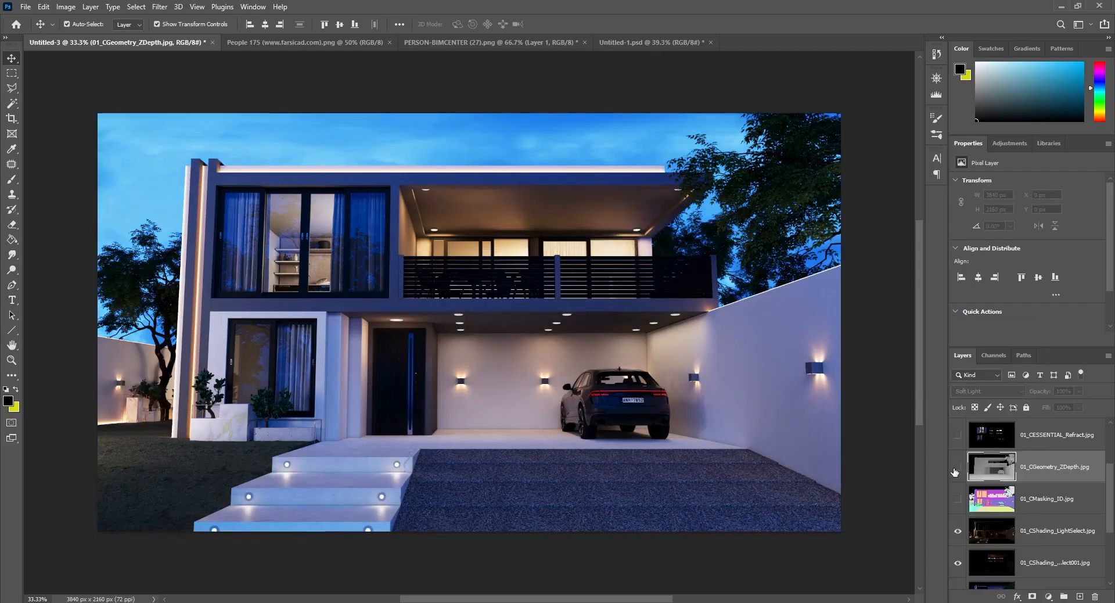
click(957, 468)
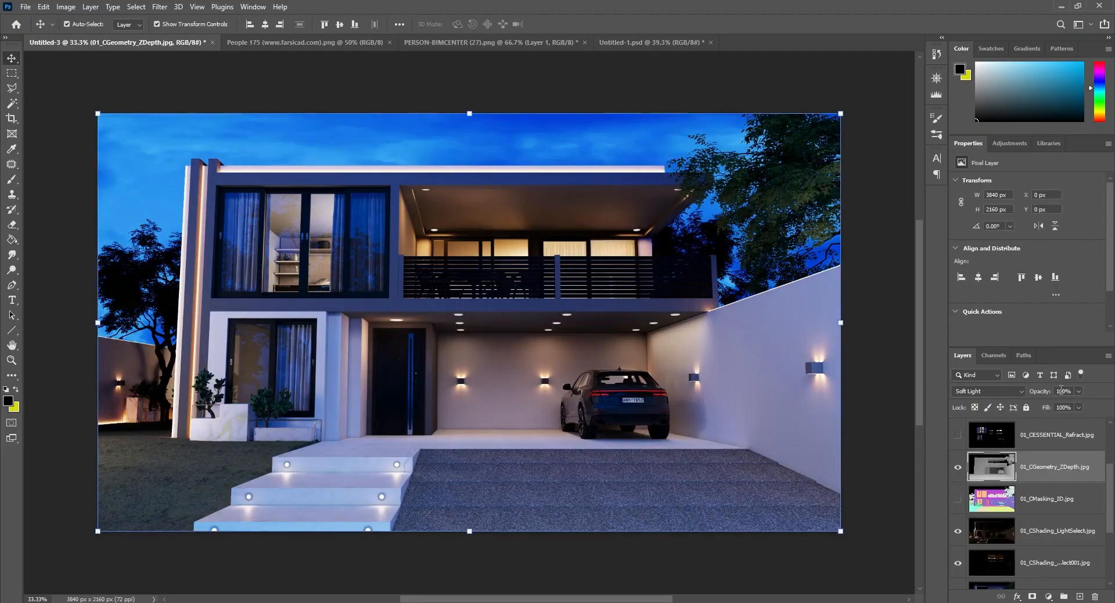
- Set the 01_CGeometry_ZDepth.jpg layer's opacity to 30% and compare the image with and without it
text(30)
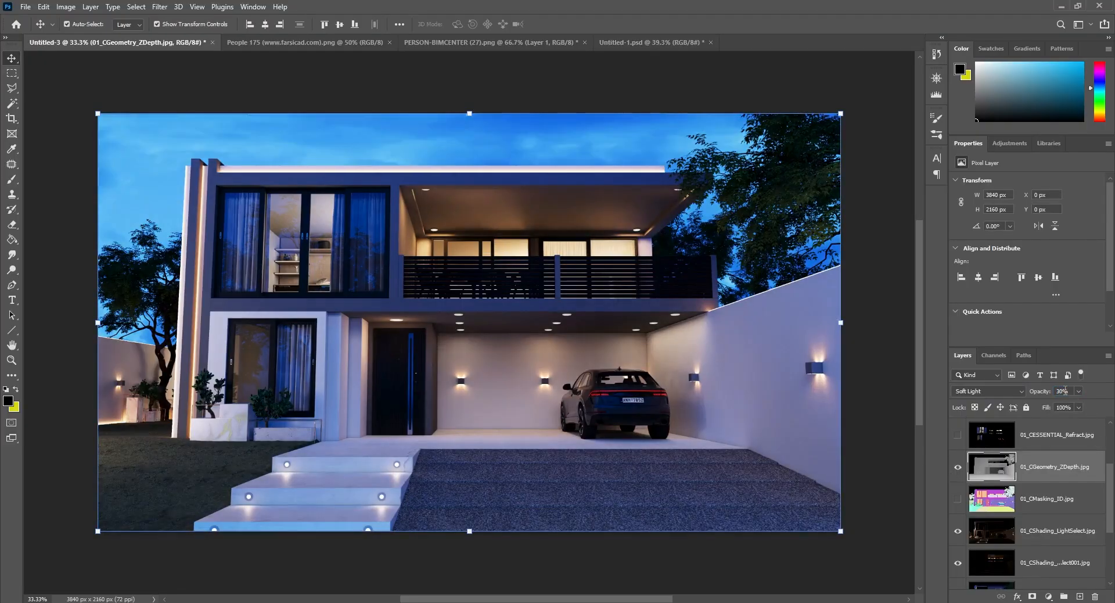
click(958, 468)
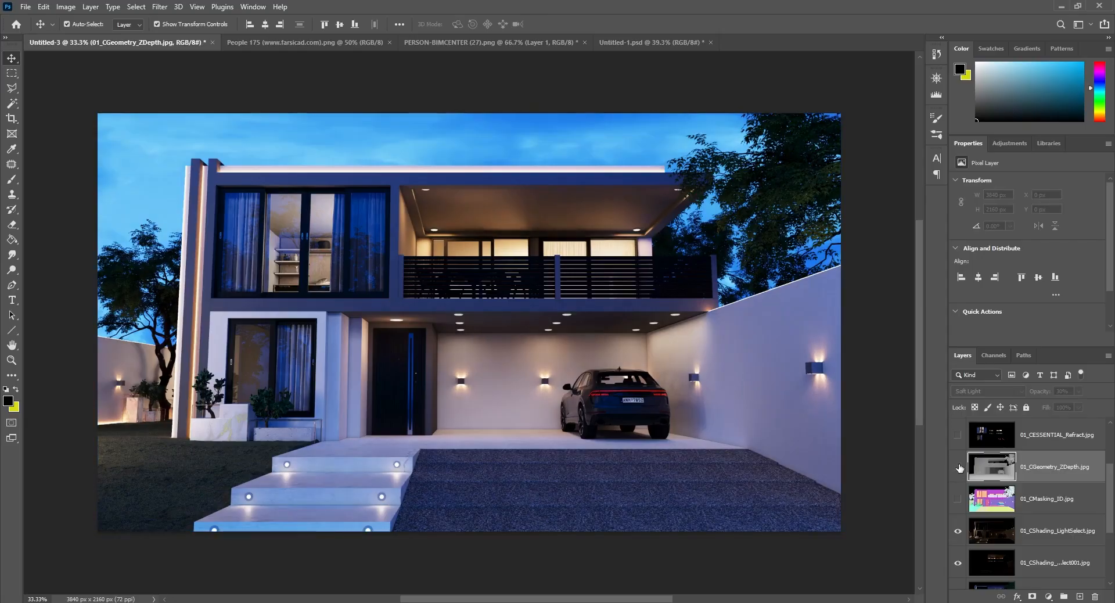
click(958, 468)
click(958, 468)
click(959, 467)
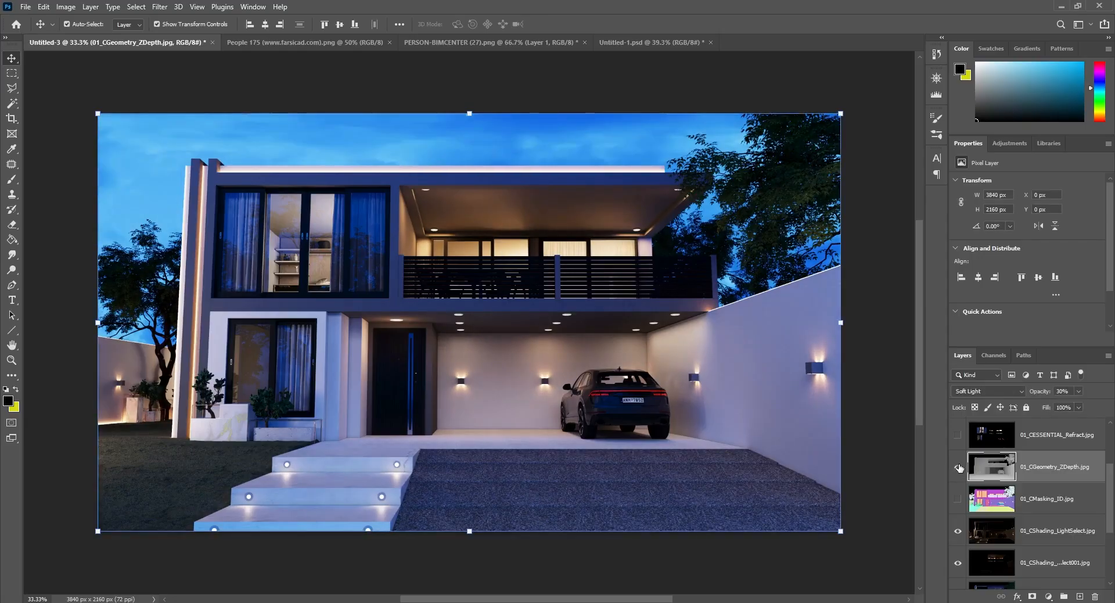
click(959, 468)
click(958, 468)
- Show the 01_CESSENTIAL_Refract.jpg layer with Screen blending at 60% opacity
scroll(953, 496, up, 2)
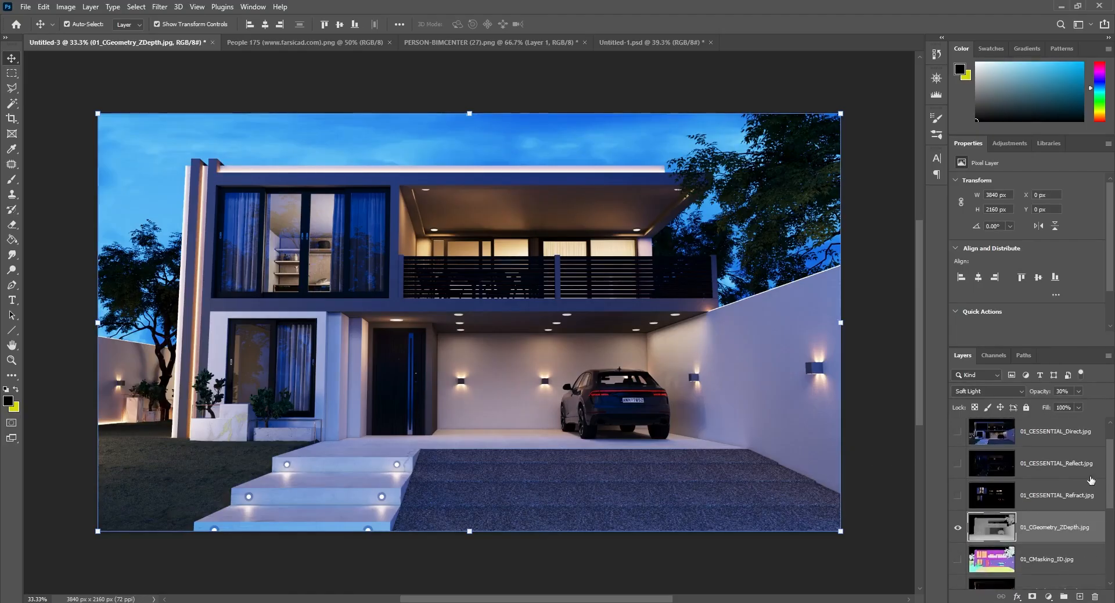
click(955, 496)
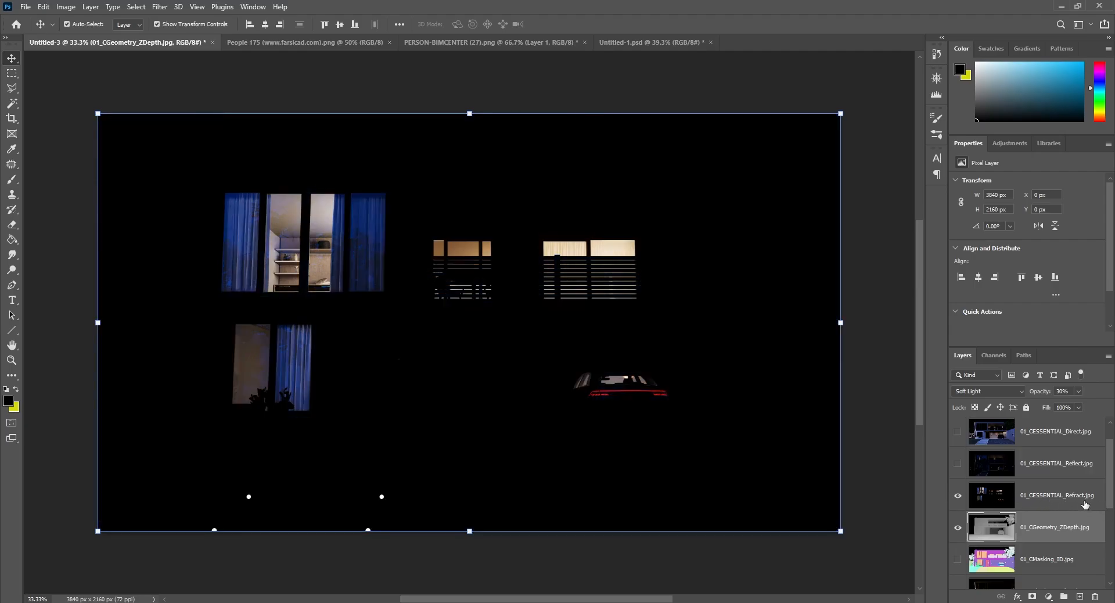
click(1057, 497)
click(1020, 390)
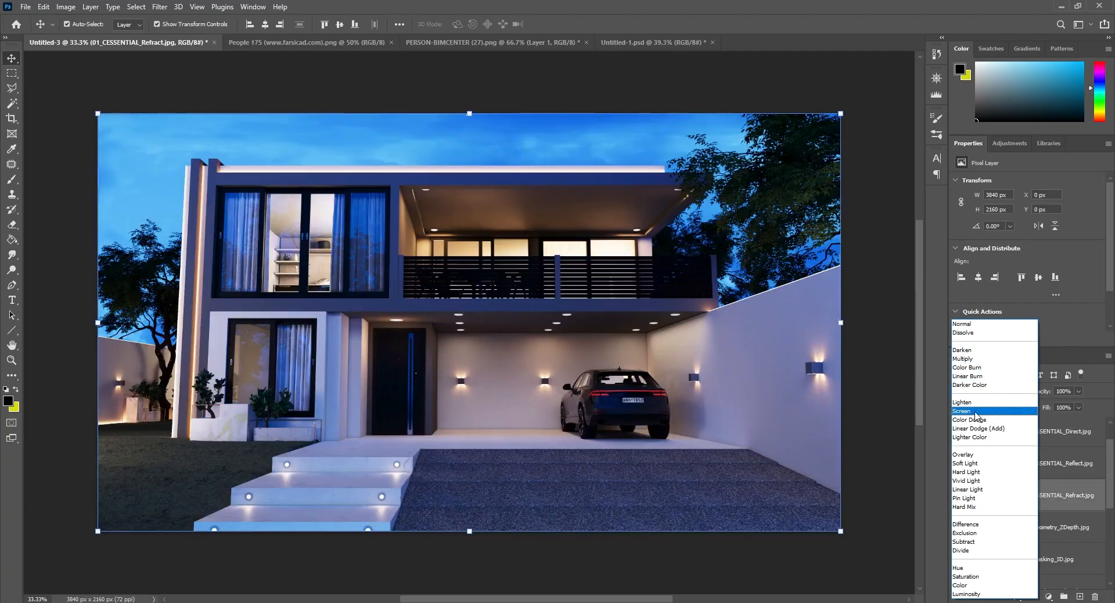
click(976, 413)
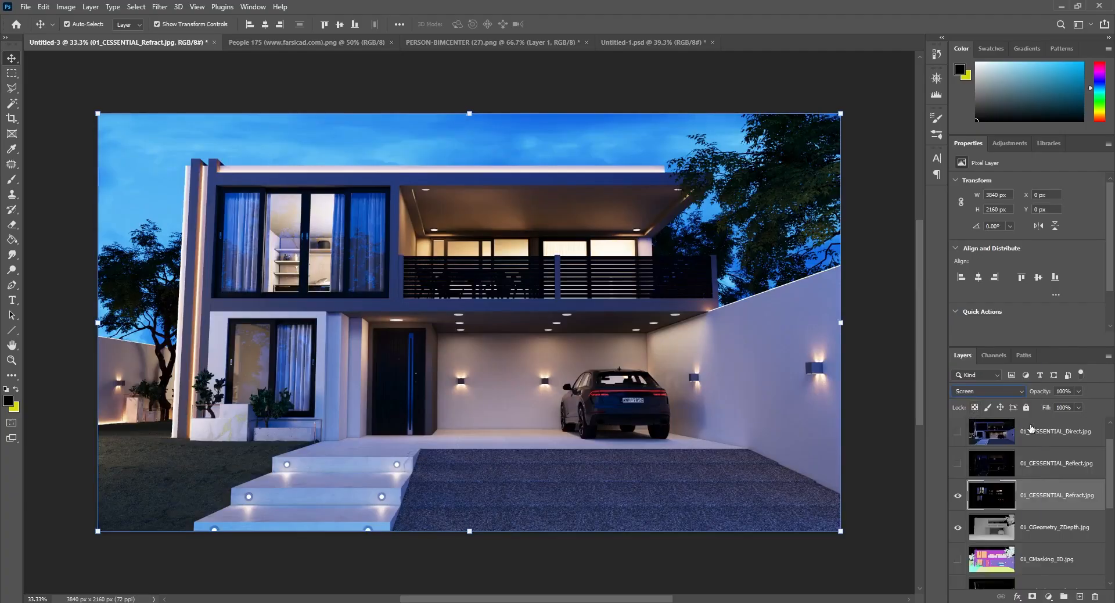
text(60)
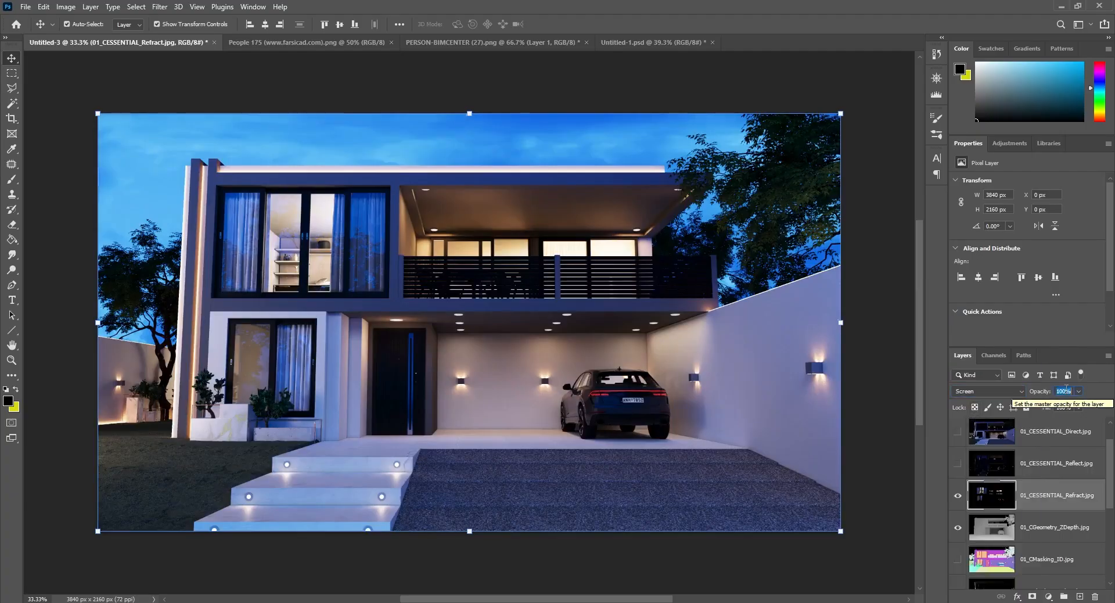
- Show the 01_CESSENTIAL_Reflect.jpg layer and set its blend mode to Screen
click(959, 463)
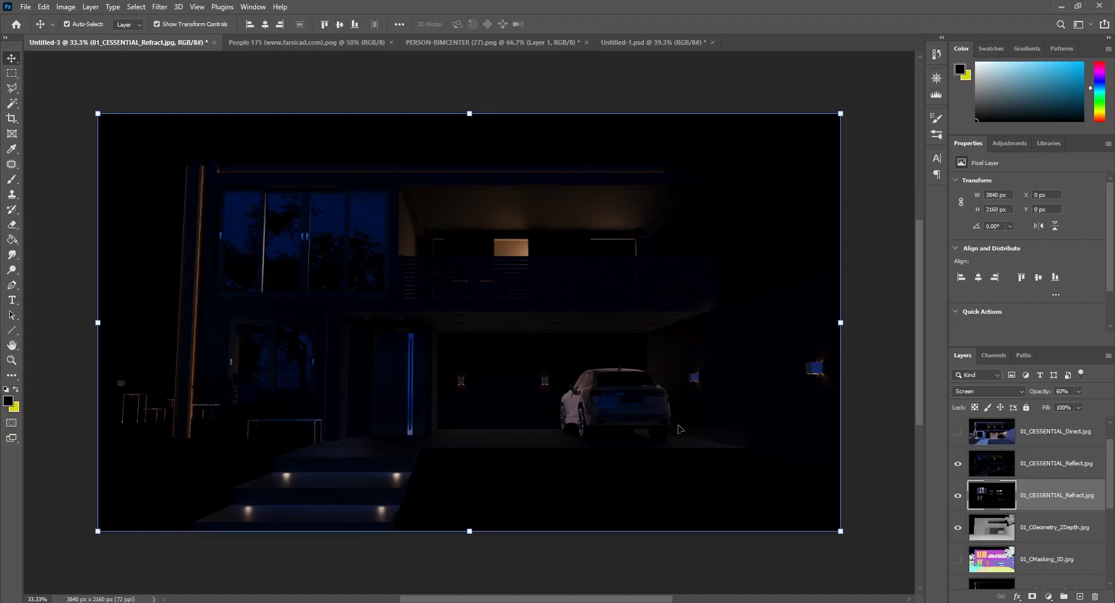
click(1054, 463)
click(1016, 391)
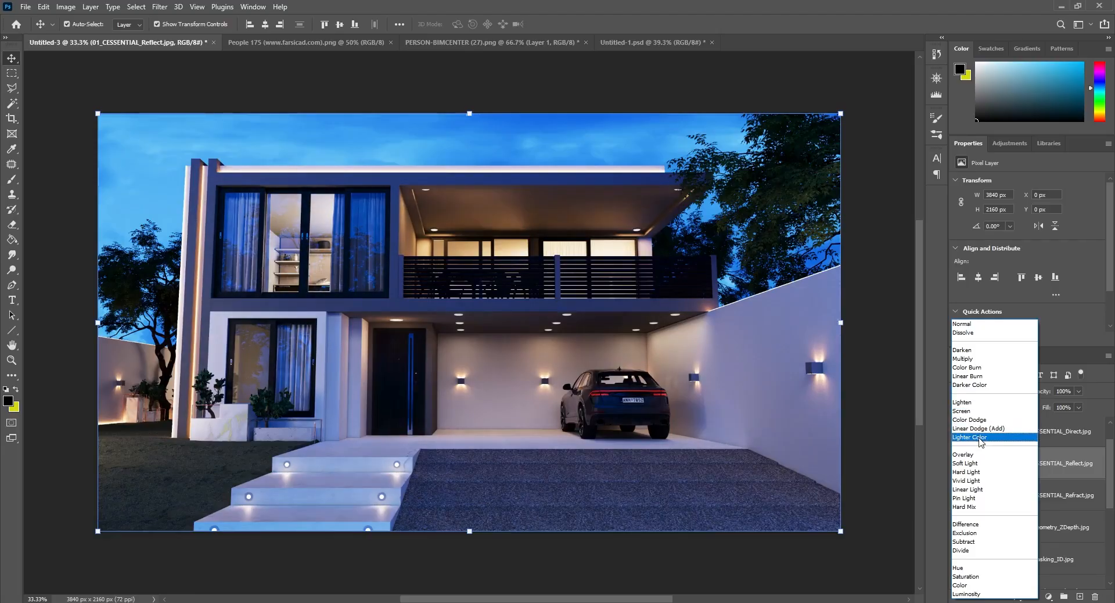
click(978, 412)
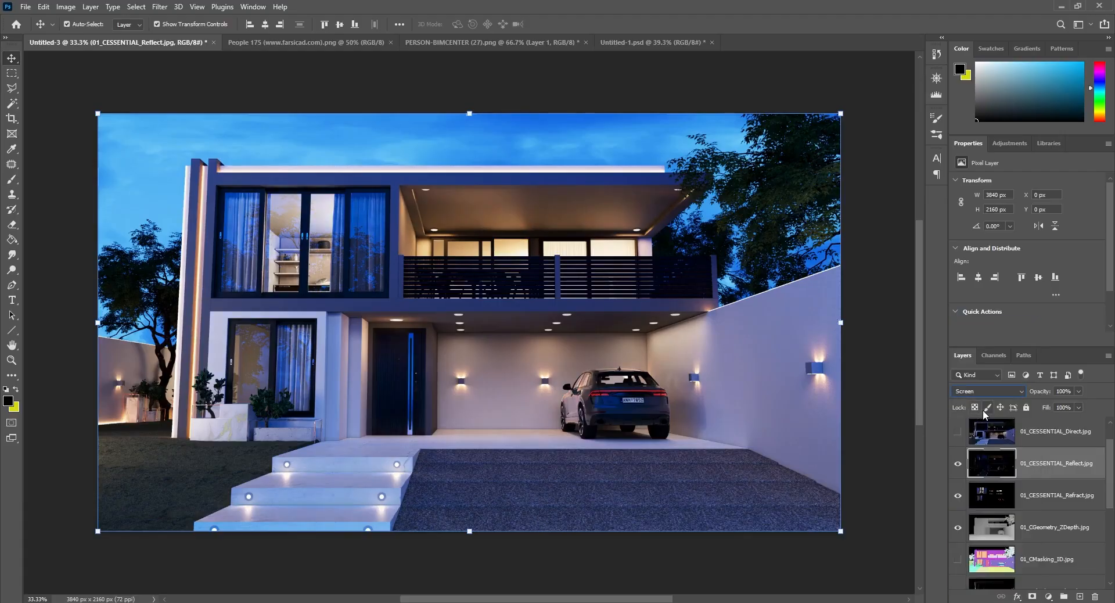
- Set the 01_CESSENTIAL_Reflect.jpg layer's opacity to 70% and compare the image with and without it
click(1062, 392)
text(60)
key(BackSpace)
key(BackSpace)
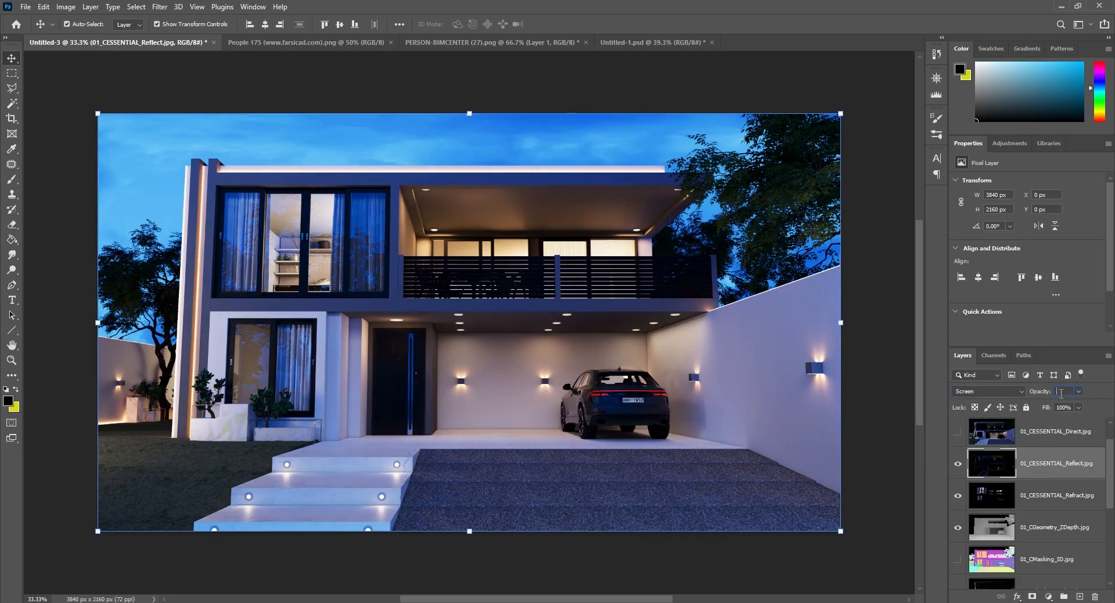
text(70)
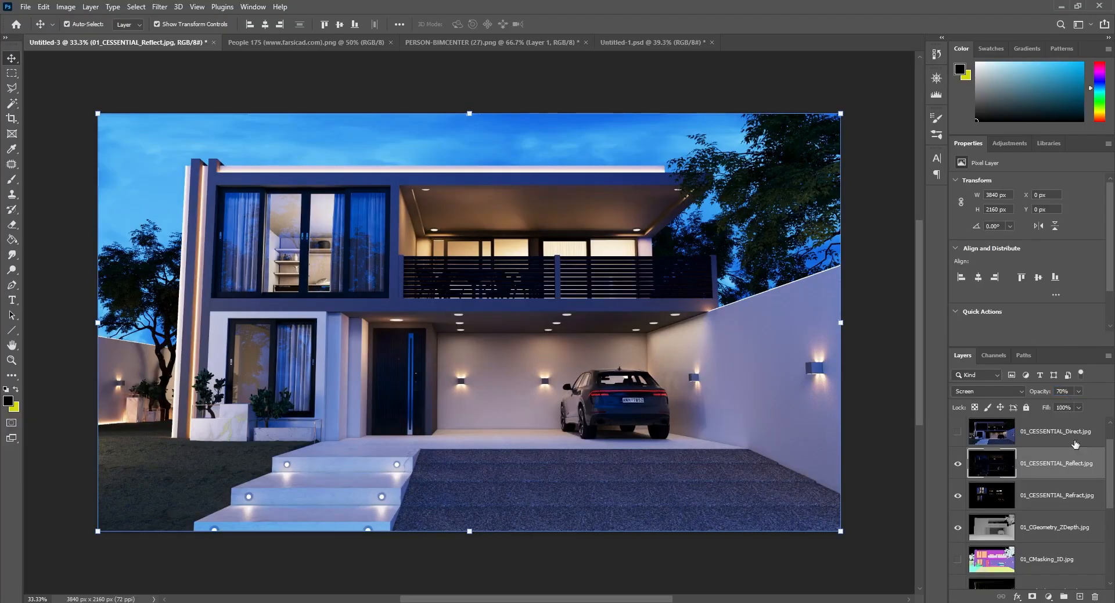
click(959, 464)
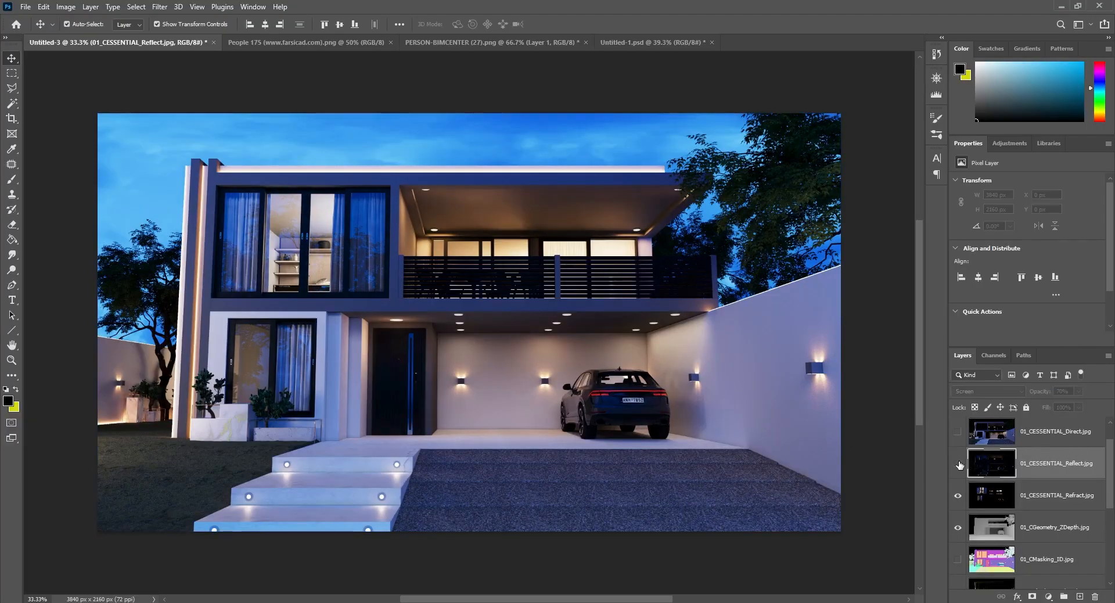
click(959, 463)
click(958, 463)
click(959, 463)
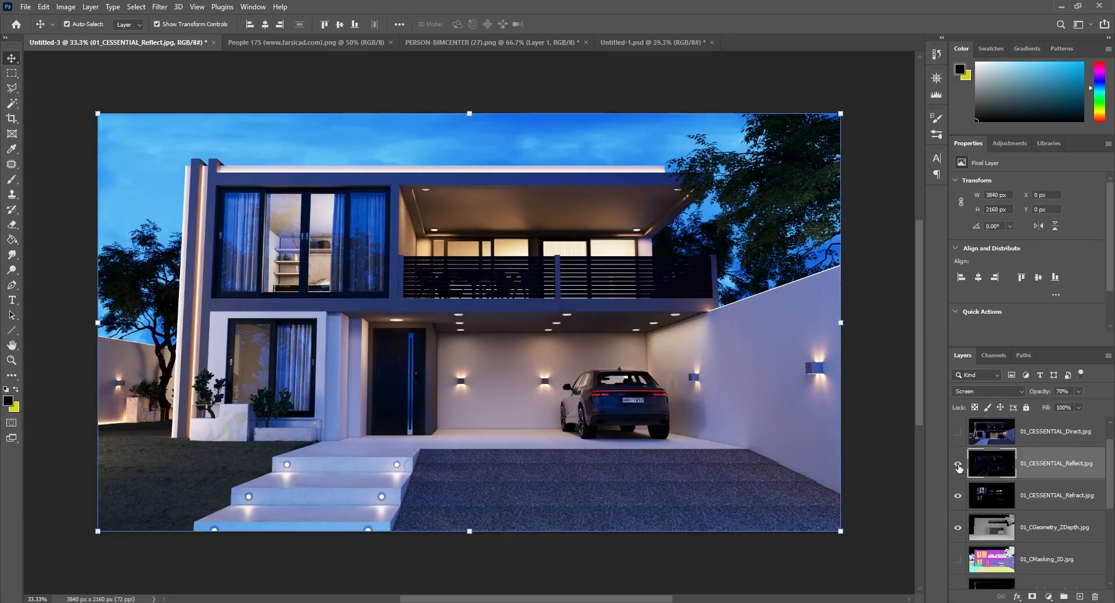
- Show the 01_CESSENTIAL_Direct.jpg layer with Screen blending and set its opacity to 35%
scroll(1110, 467, up, 1)
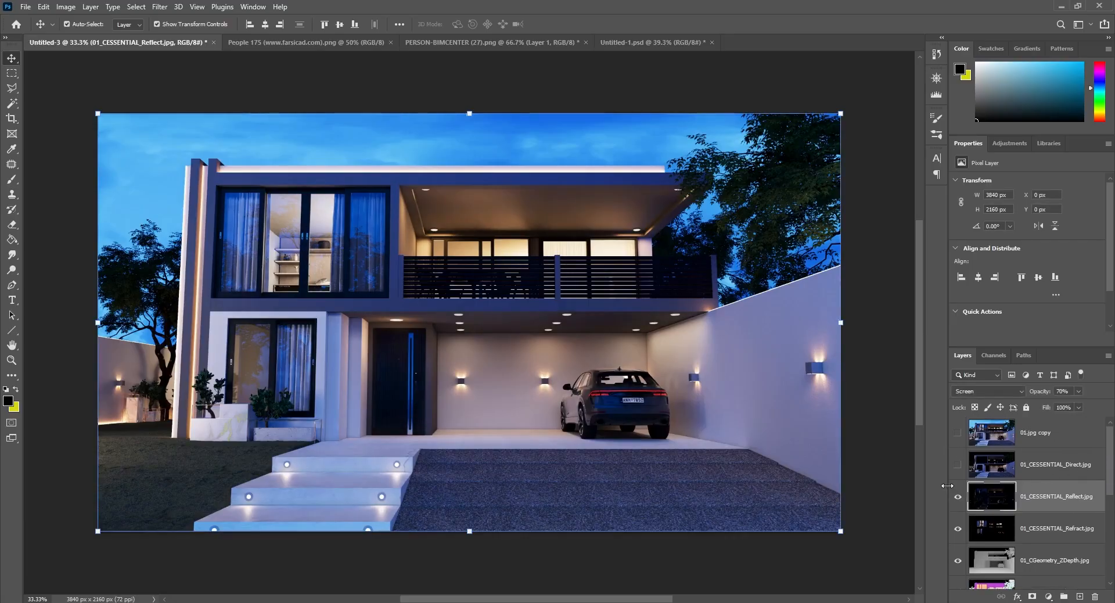
click(958, 465)
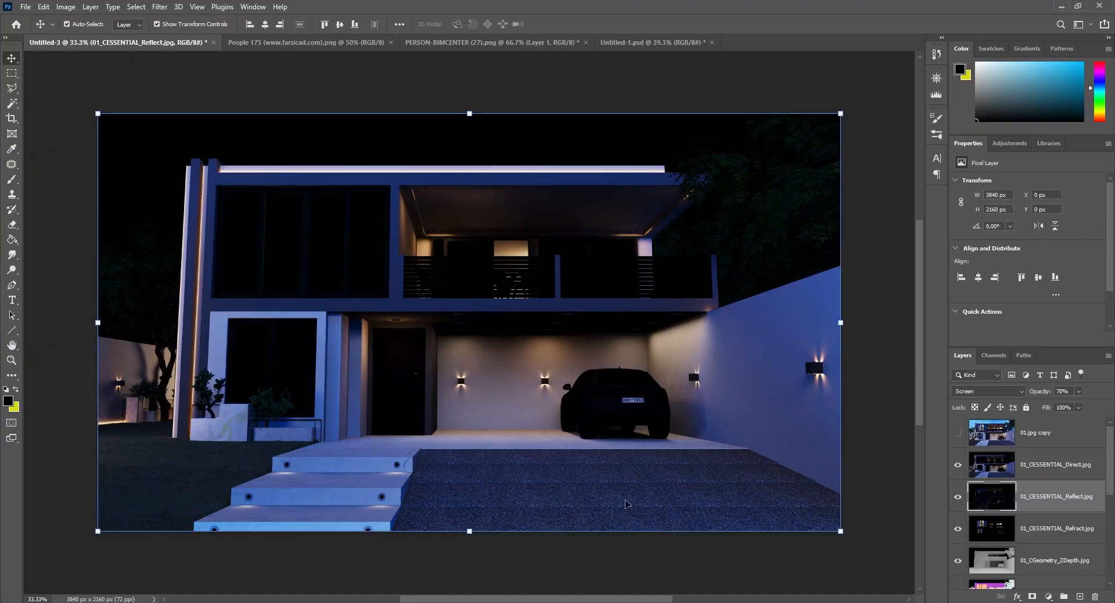
click(1049, 465)
click(1024, 396)
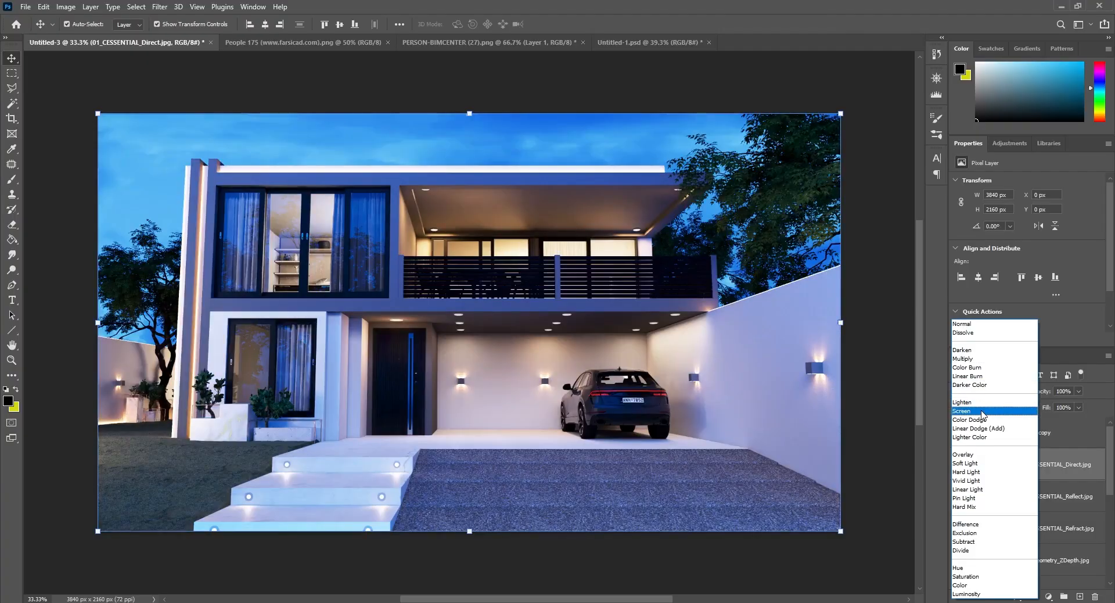
click(984, 411)
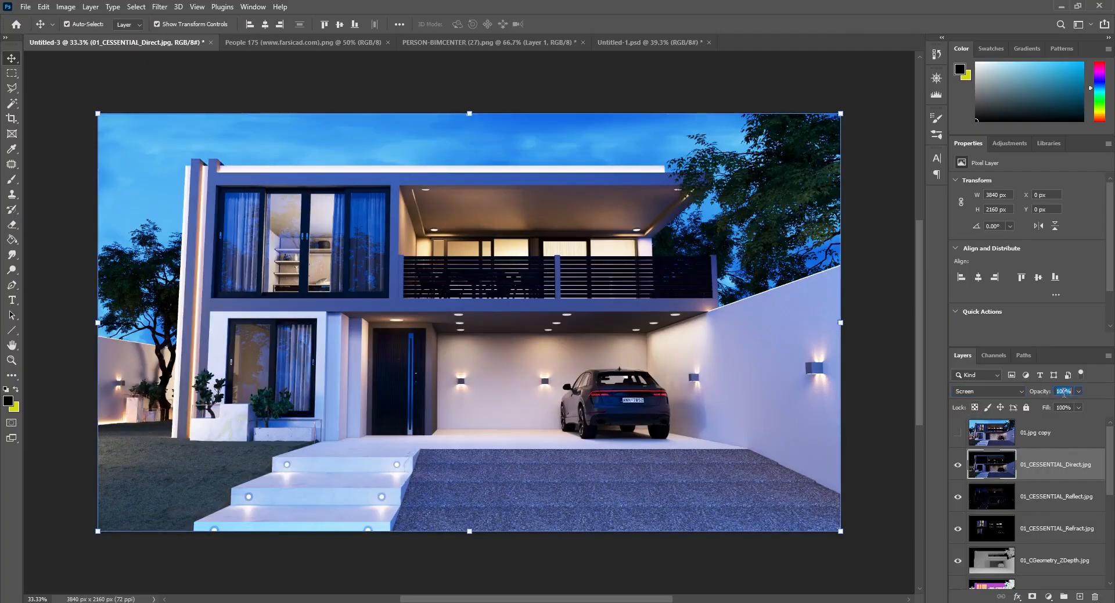
text(30)
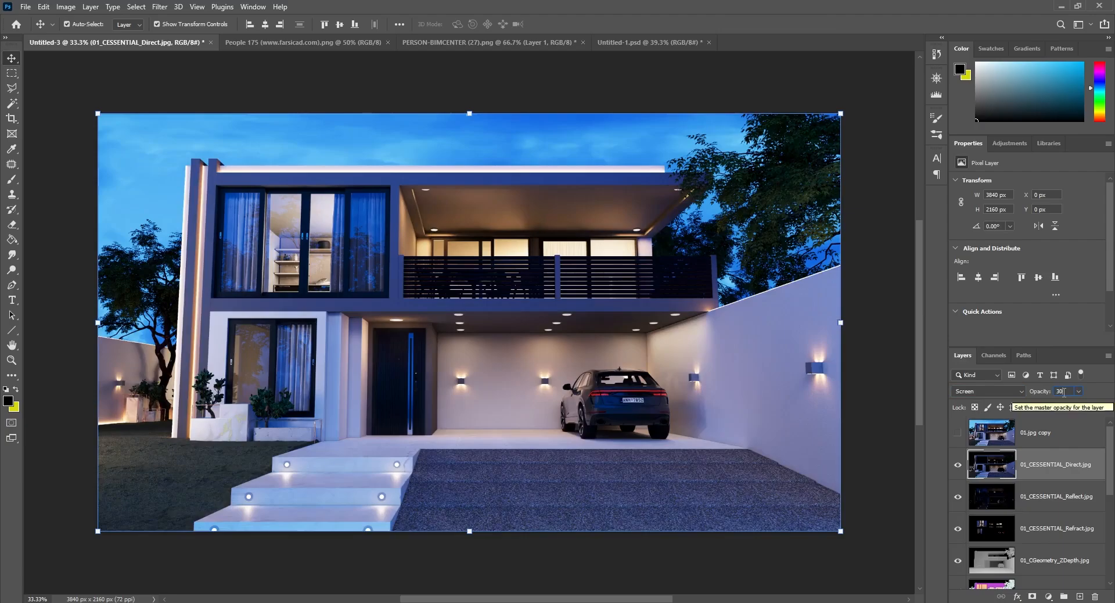
key(BackSpace)
text(5)
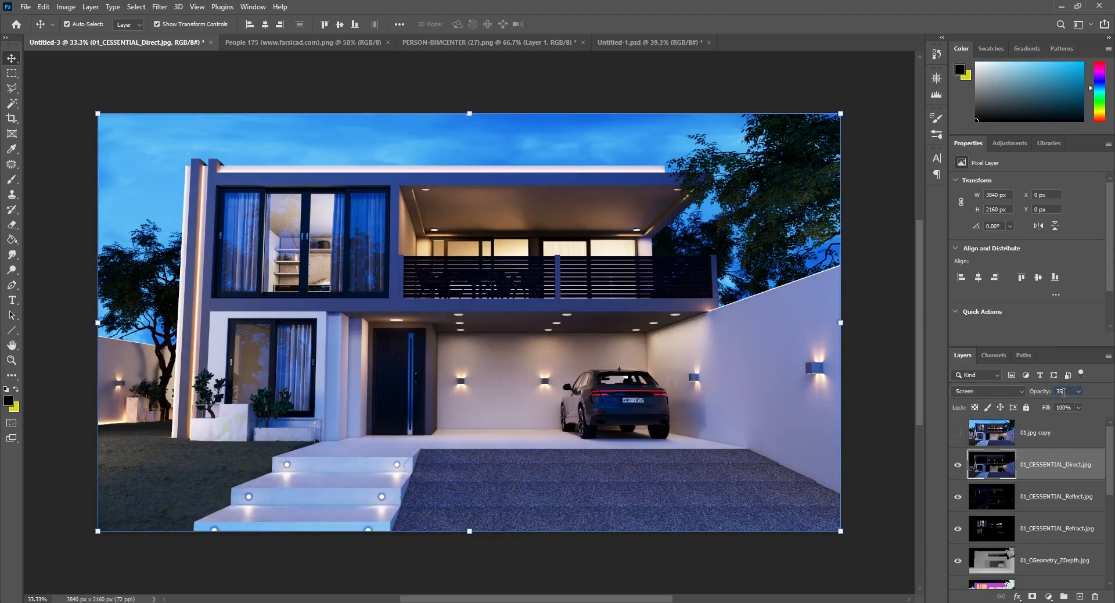
- Compare the image with and without the 01_CESSENTIAL_Direct.jpg layer, leaving the layer shown
click(959, 465)
click(959, 465)
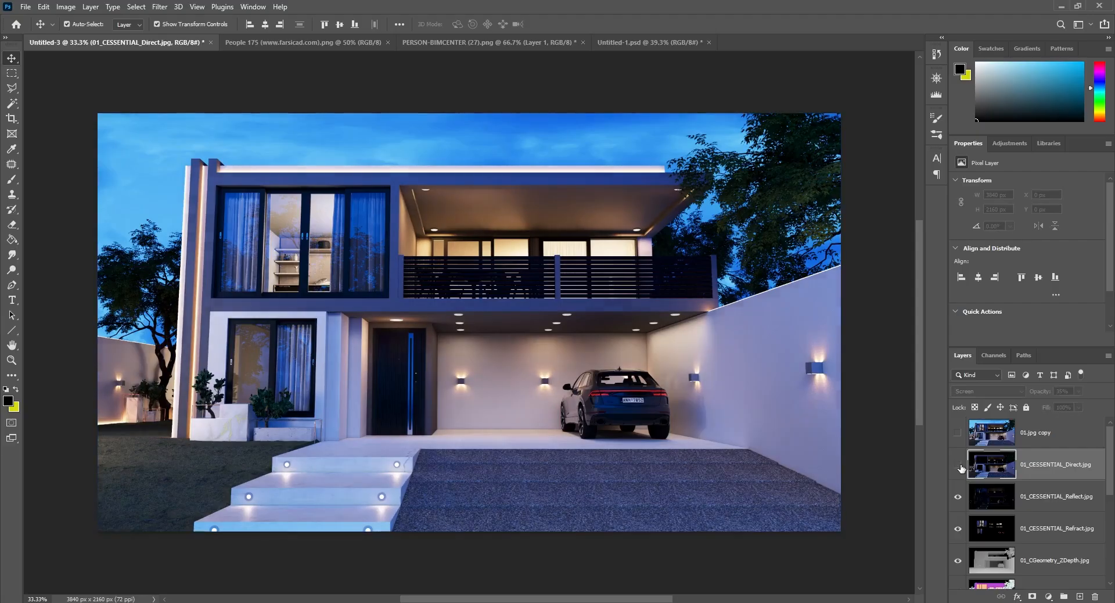
click(959, 465)
click(959, 465)
click(959, 466)
click(959, 465)
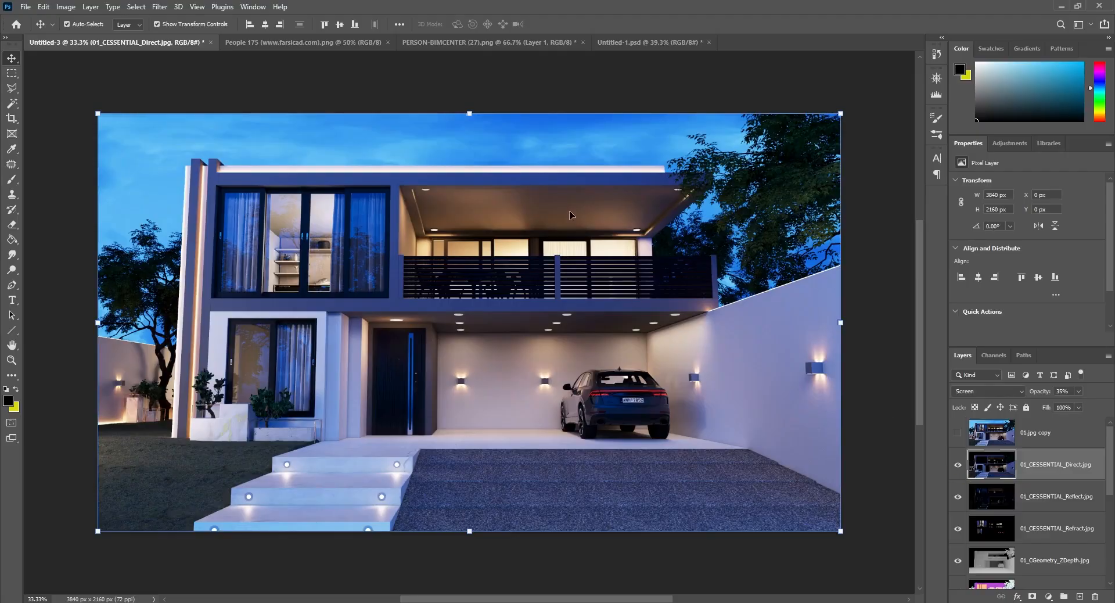
- Compare the original render in the 01.jpg copy layer with the blended result, leaving the copy hidden
click(959, 433)
click(959, 434)
click(959, 435)
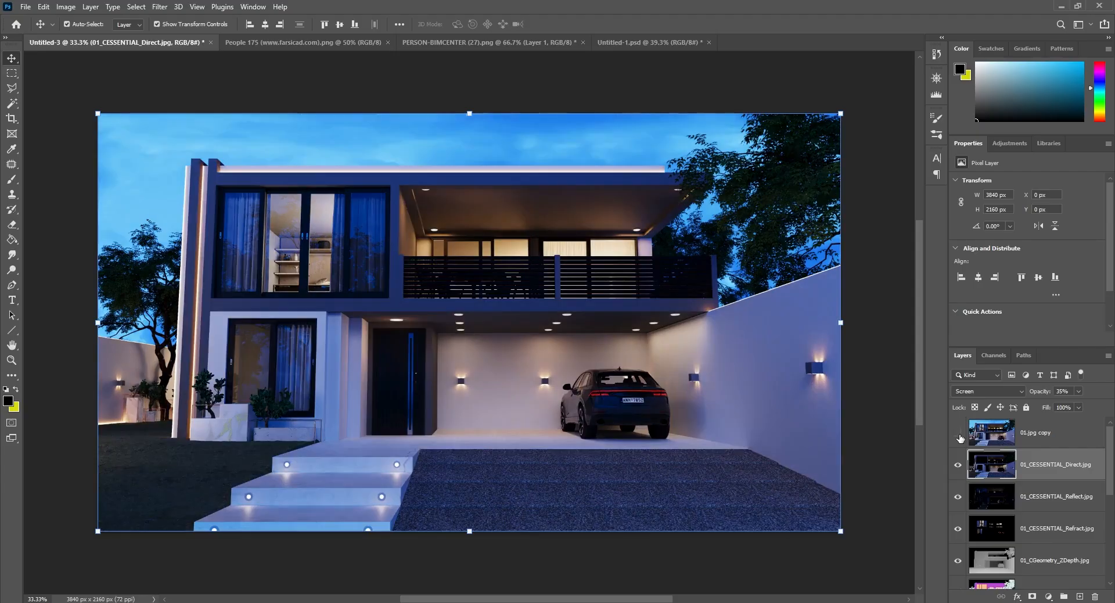
click(959, 436)
click(959, 435)
click(959, 436)
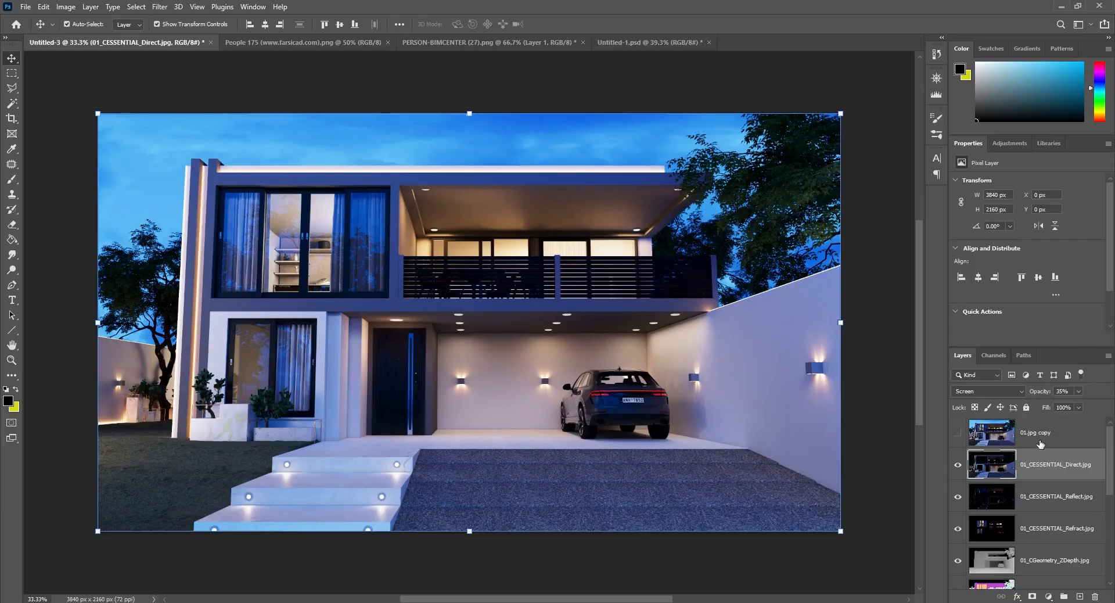
- Move the 01_CShading_Shadows.jpg layer directly below 01.jpg copy, show it with Overlay blending, and set its opacity to 10%
scroll(1112, 460, down, 5)
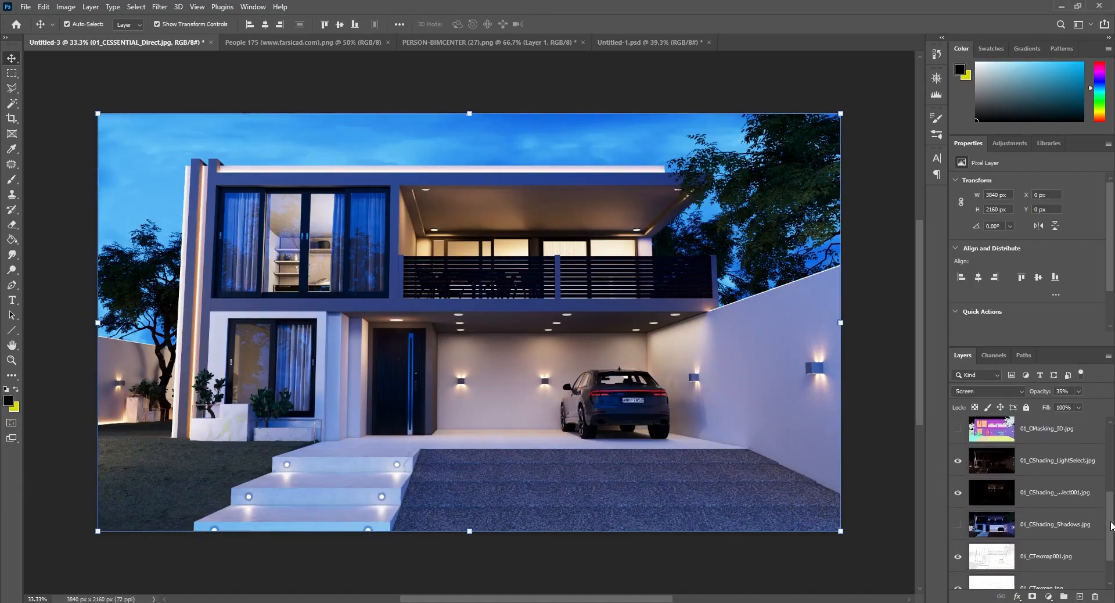
drag(1008, 532, 1054, 438)
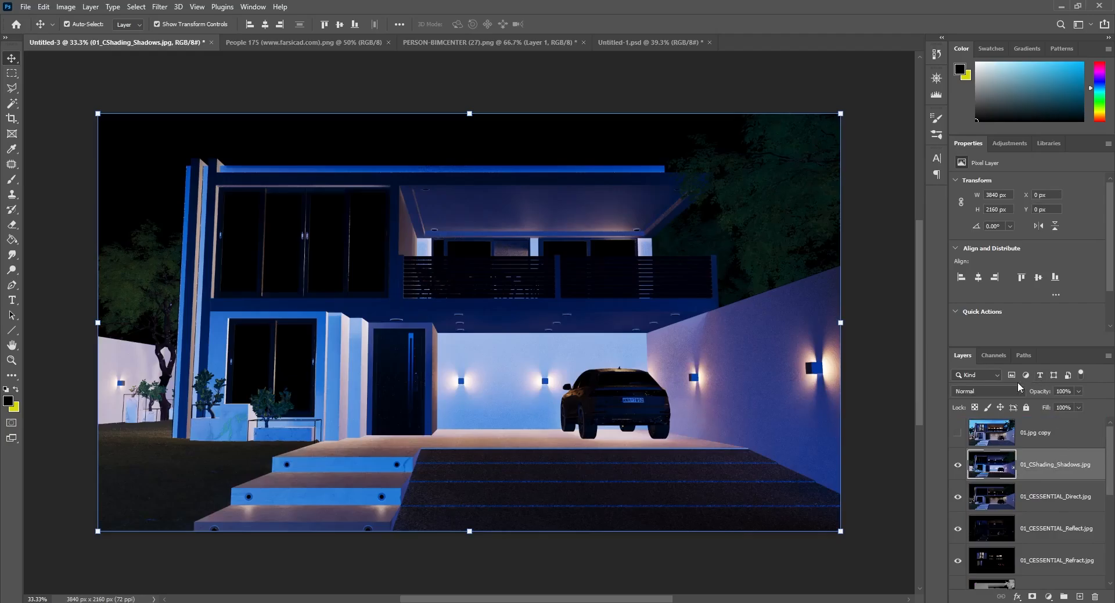
click(1016, 393)
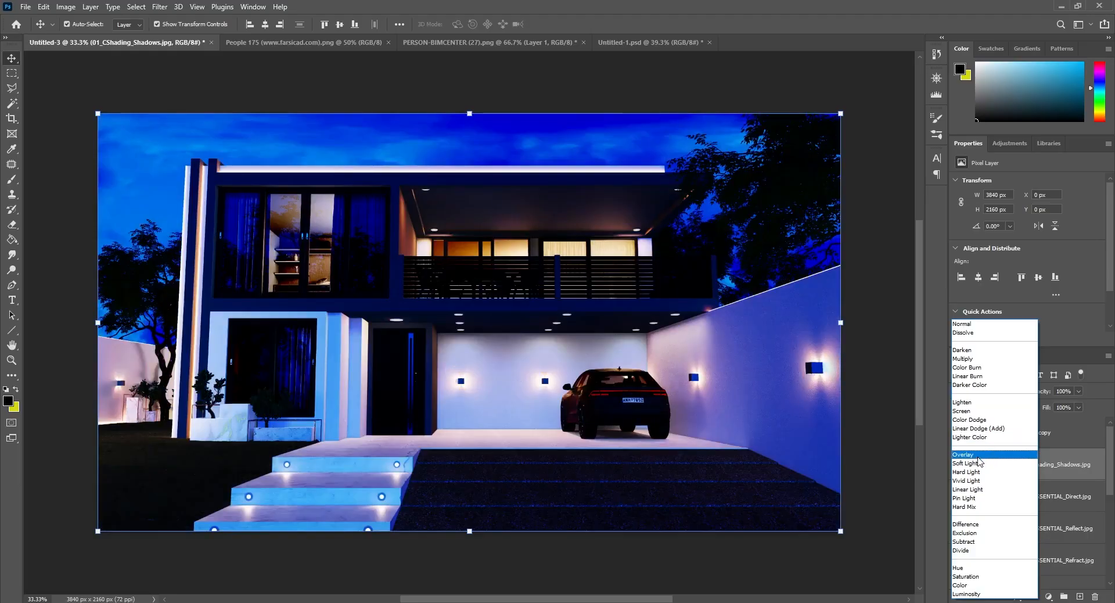
click(979, 456)
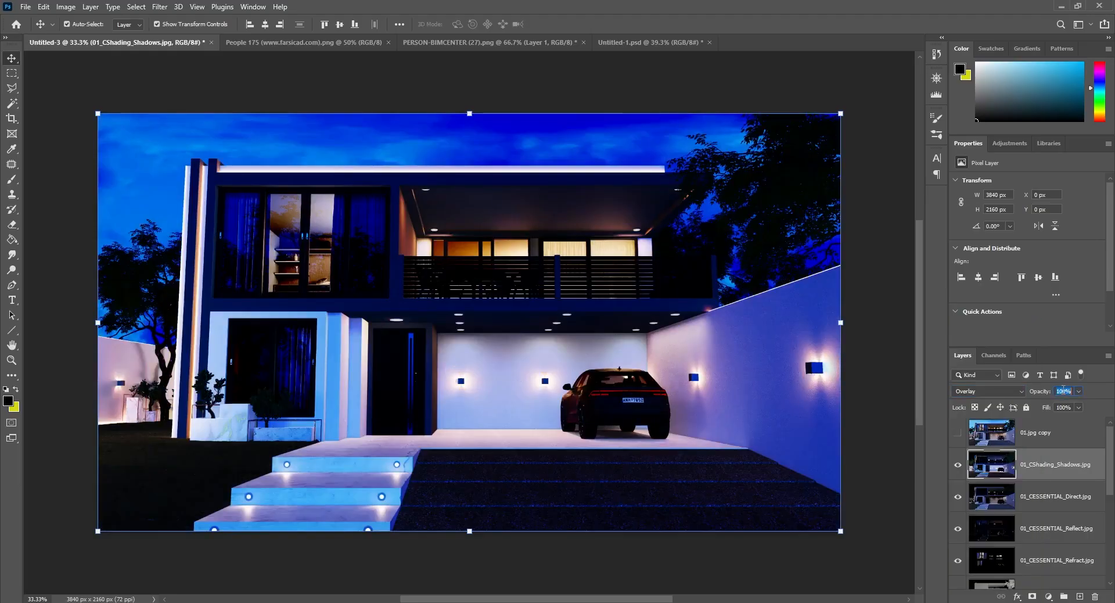
text(10)
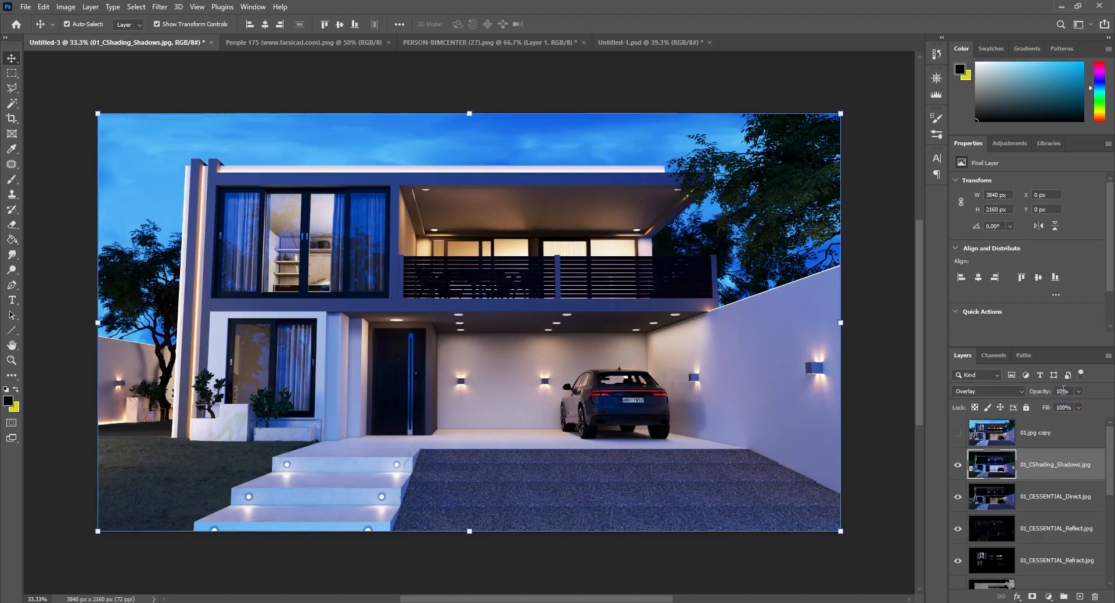
- Compare the image with and without the 01_CShading_Shadows.jpg layer, leaving the layer shown
click(957, 470)
click(957, 470)
click(958, 470)
click(958, 471)
click(958, 471)
click(957, 471)
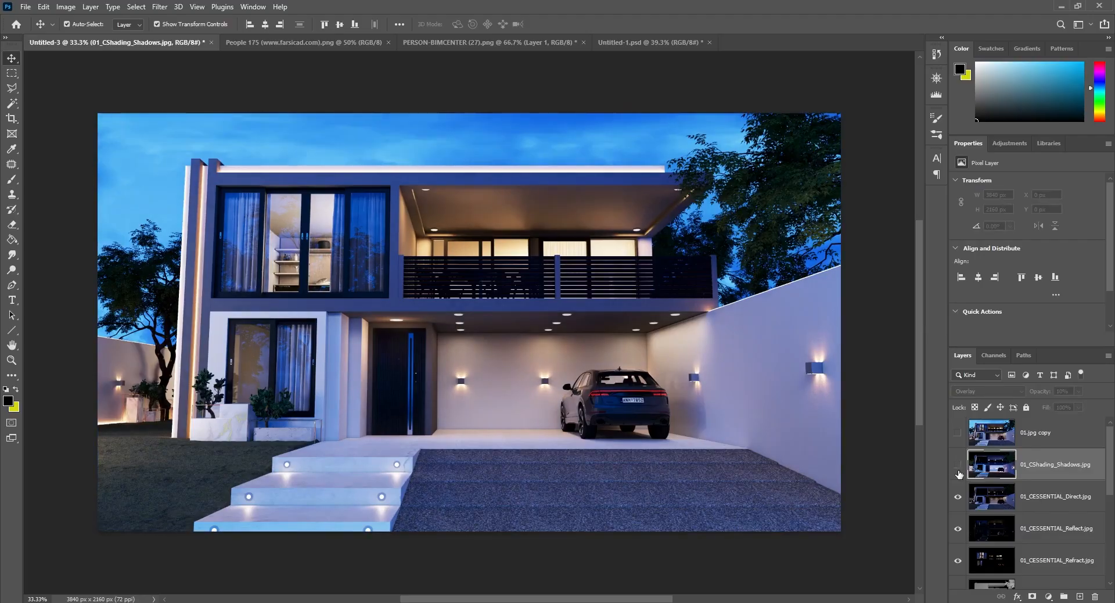
click(957, 471)
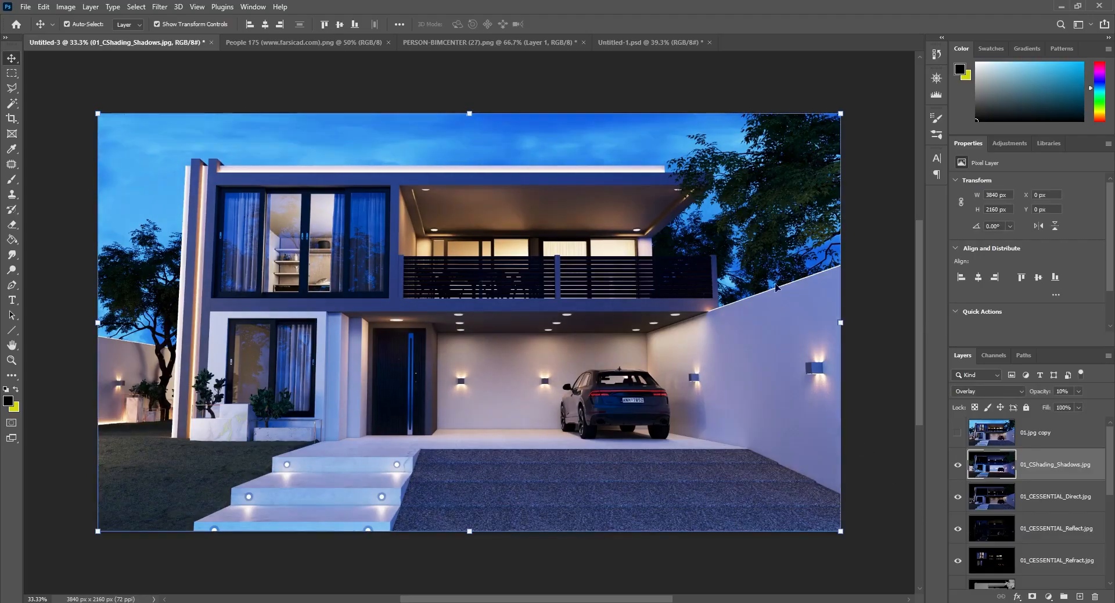
click(597, 102)
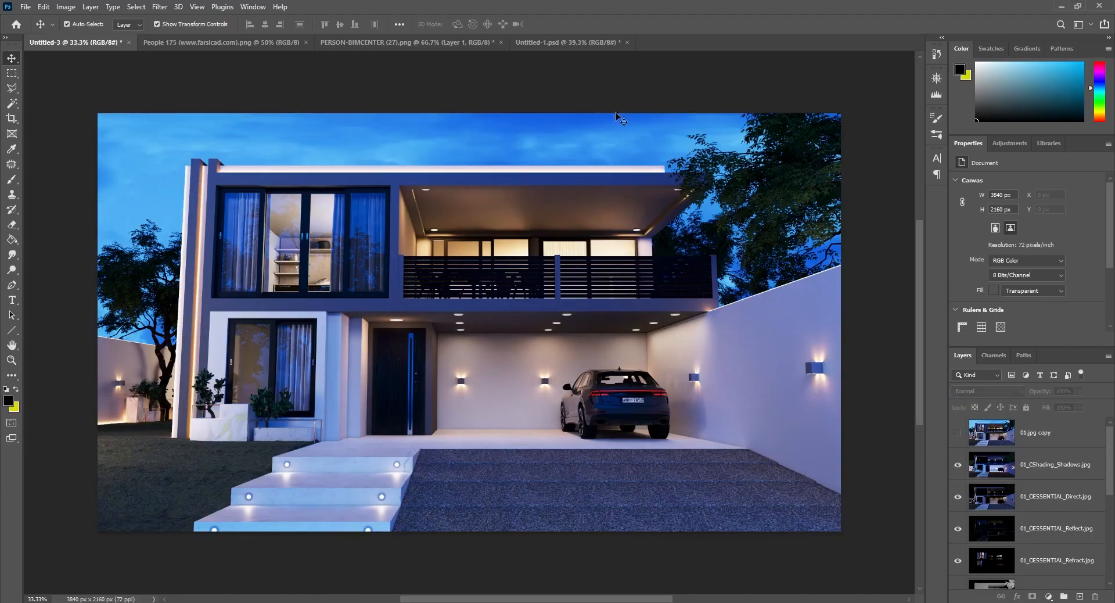
- Compare the original render in the 01.jpg copy layer with the new blended result, leaving the copy hidden
click(958, 433)
click(959, 433)
click(959, 433)
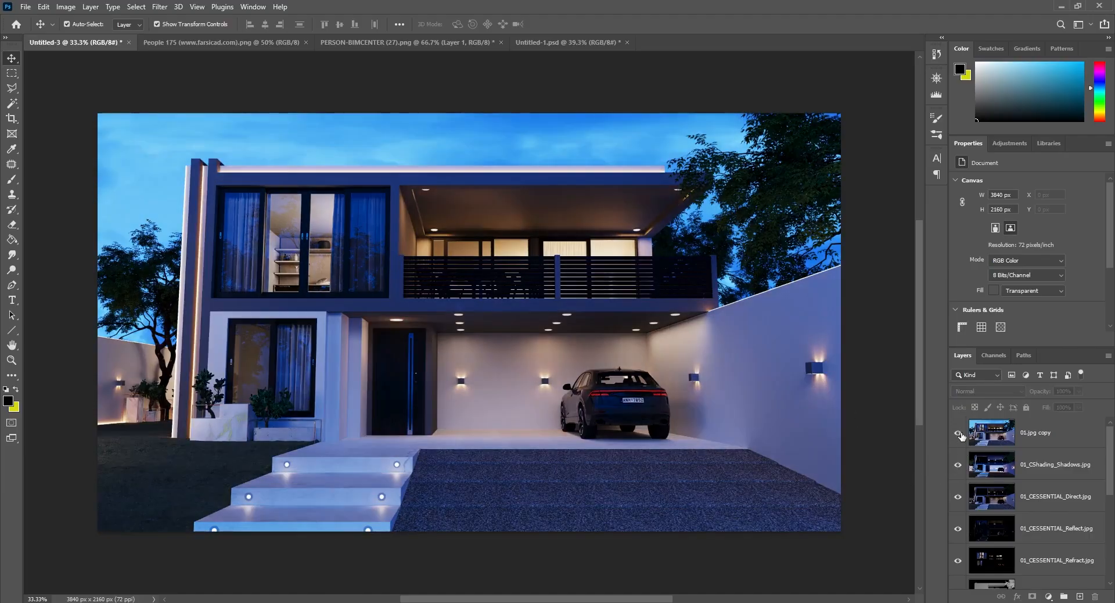
click(959, 433)
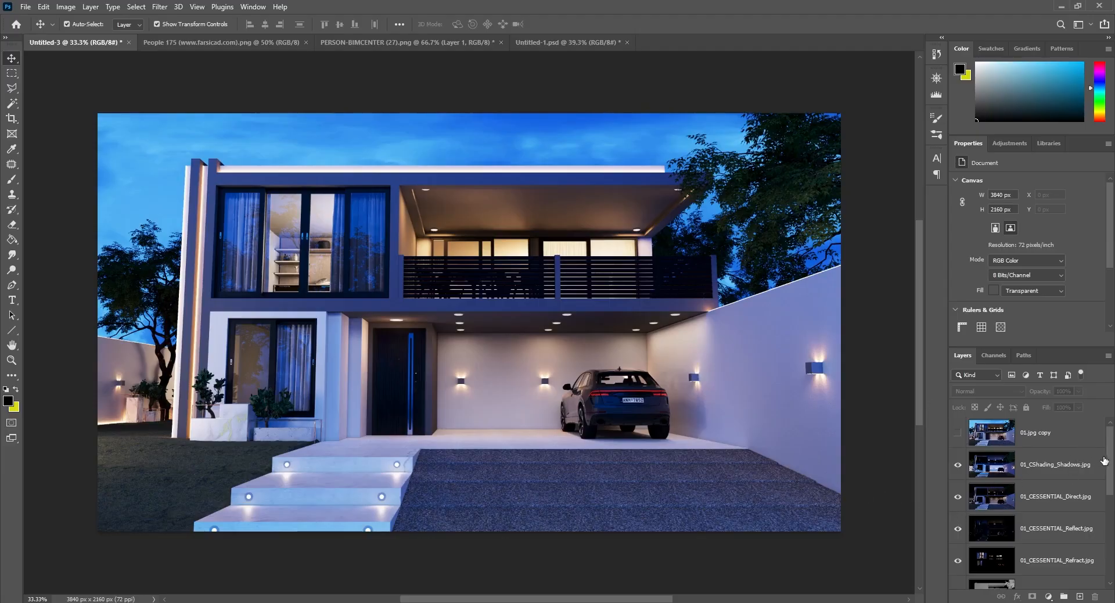
- Add a layer above 01_CShading_Shadows.jpg and bring the man with binoculars from PERSON-BIMCENTER (27).png into the house image
click(1079, 462)
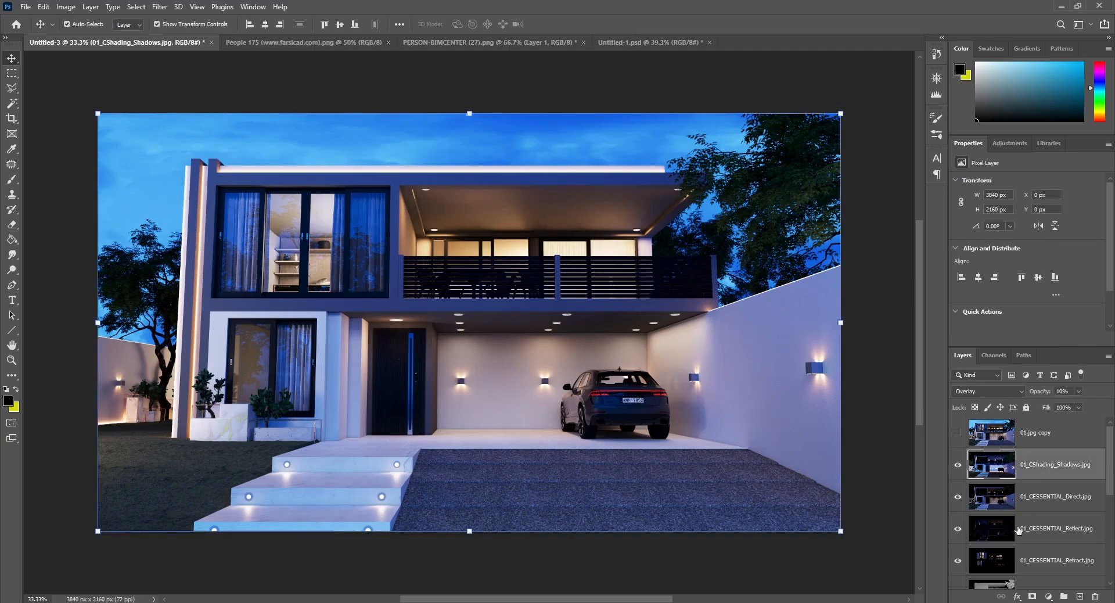
click(1079, 597)
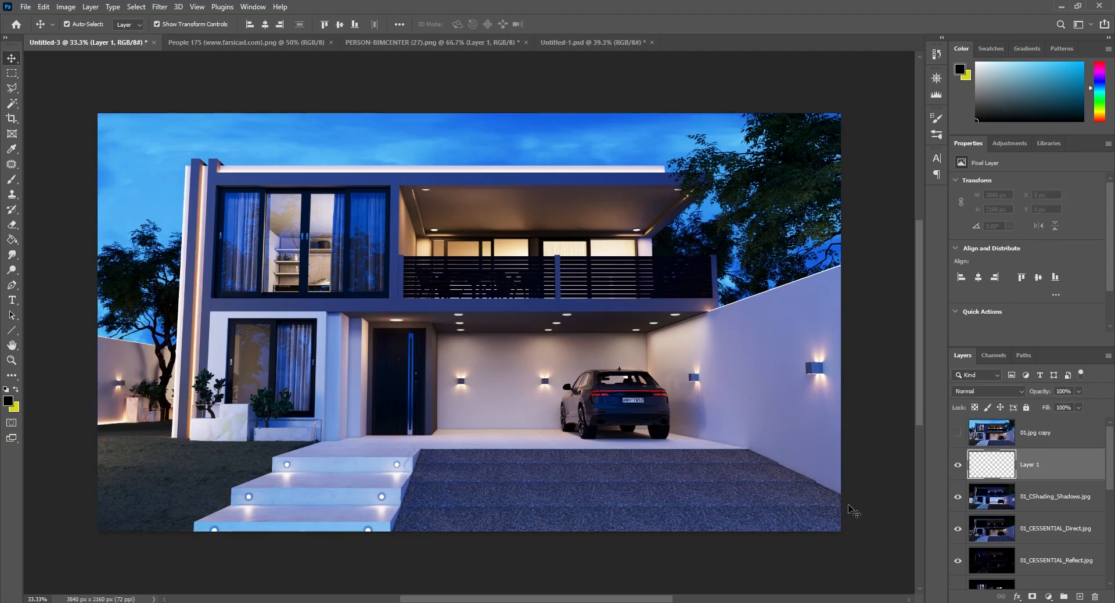
click(269, 42)
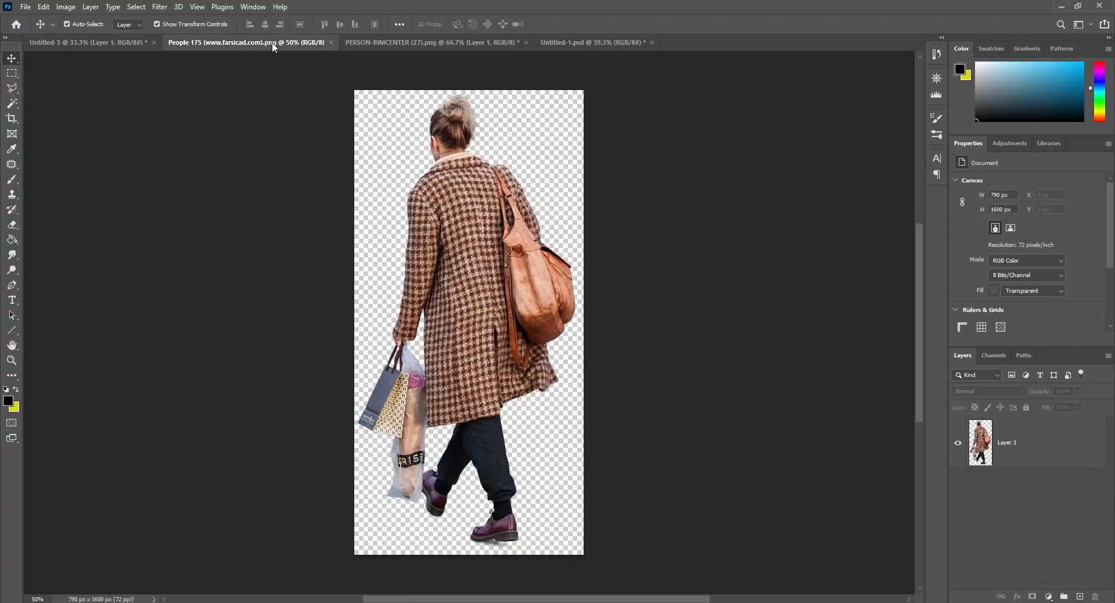
click(407, 42)
drag(445, 169, 635, 292)
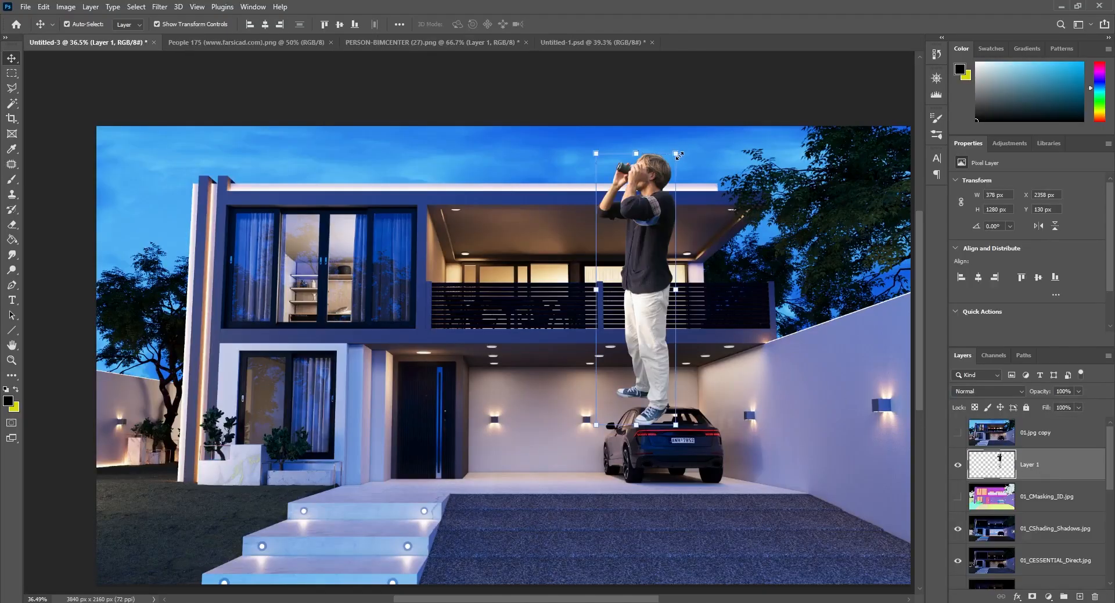
- Scale the man down to 148 x 503 px and place him behind the upper balcony railing at X 2432, Y 528 px
drag(678, 155, 631, 234)
drag(619, 262, 633, 262)
drag(645, 234, 643, 242)
key(Return)
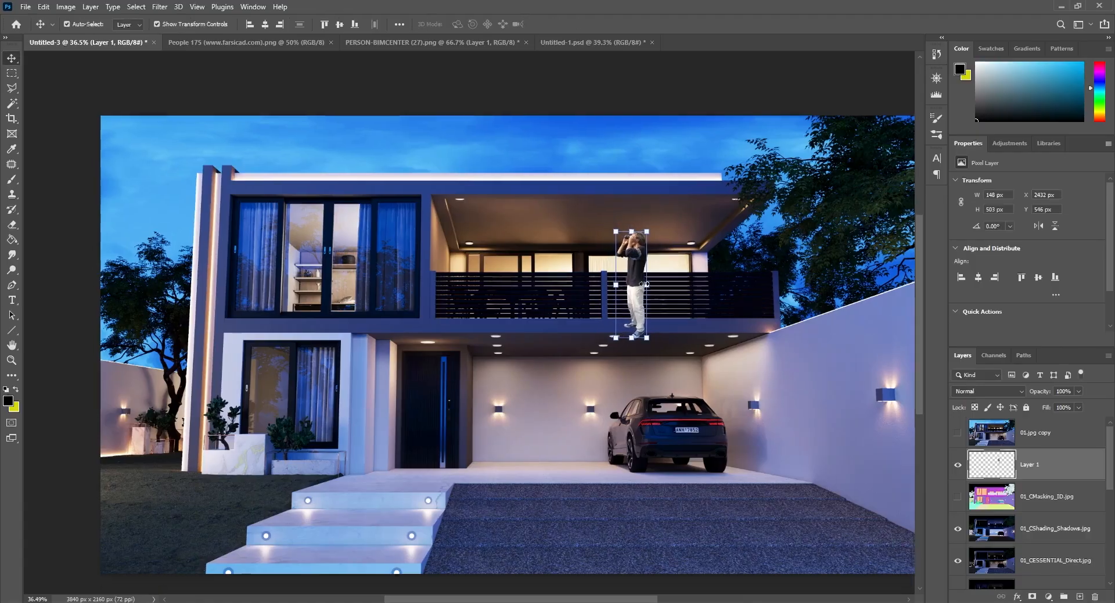
scroll(644, 283, up, 3)
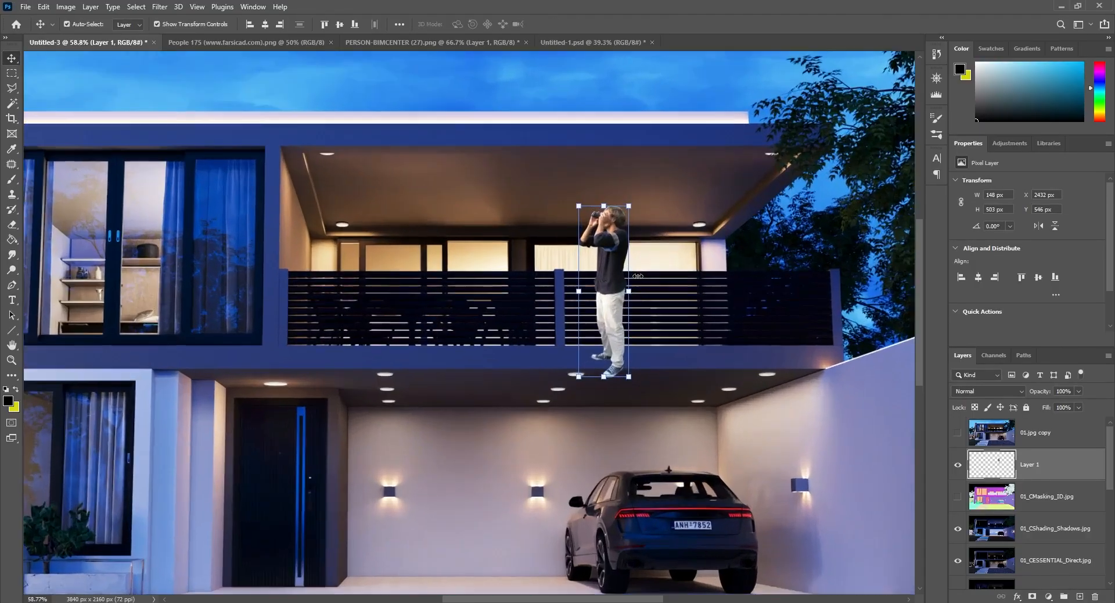
scroll(638, 276, up, 3)
drag(600, 295, 601, 281)
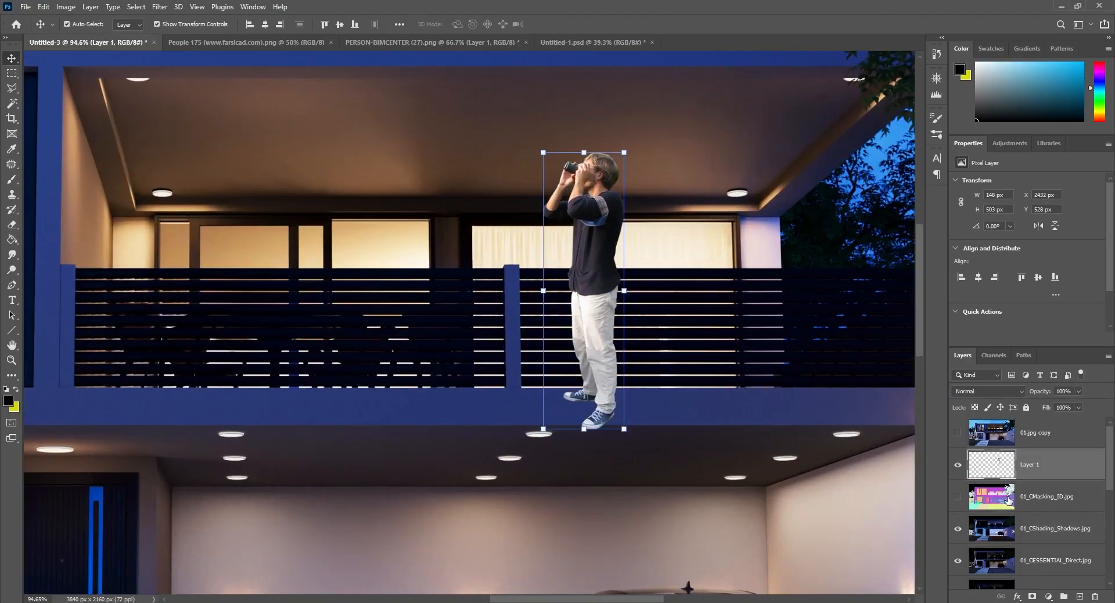
- Select the railing colour in the 01_CMasking_ID.jpg layer with the Magic Wand, invert the selection, and mask the man's layer with it
click(1008, 501)
click(958, 496)
key(w)
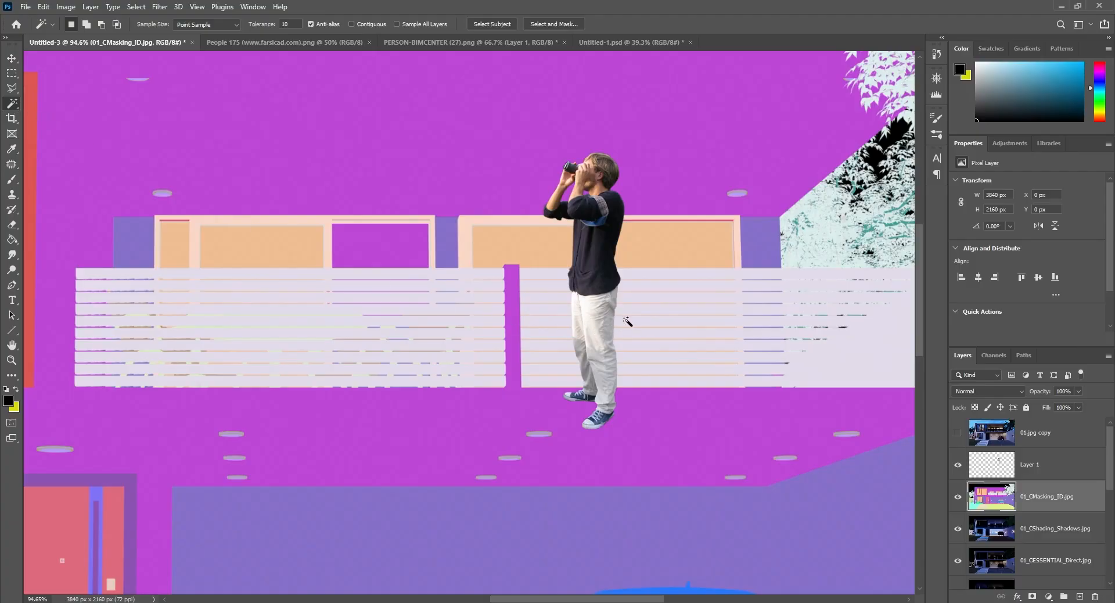
click(642, 312)
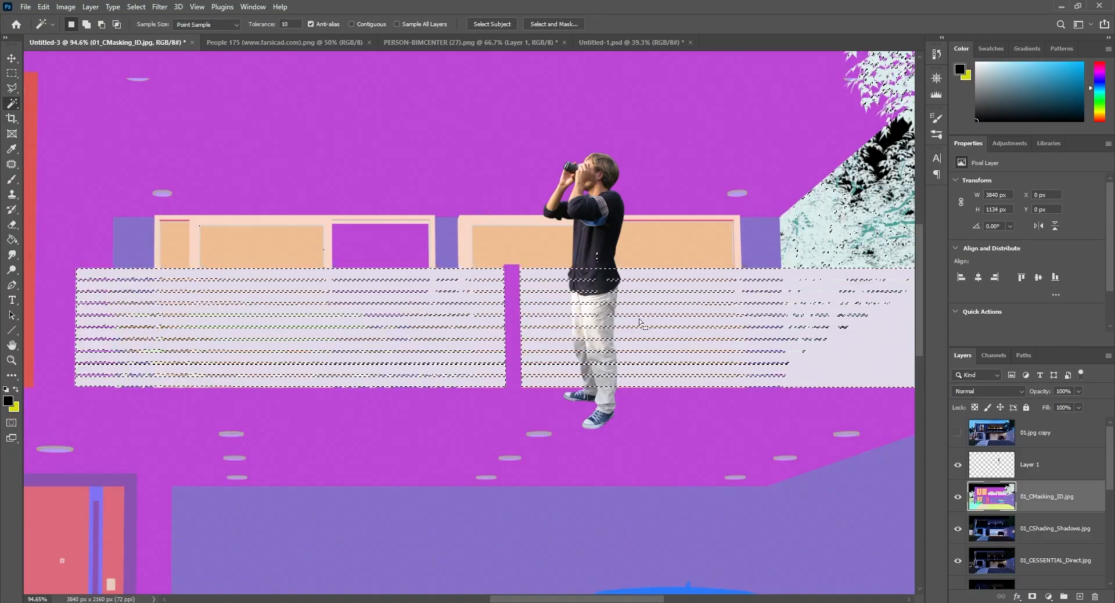
right_click(640, 320)
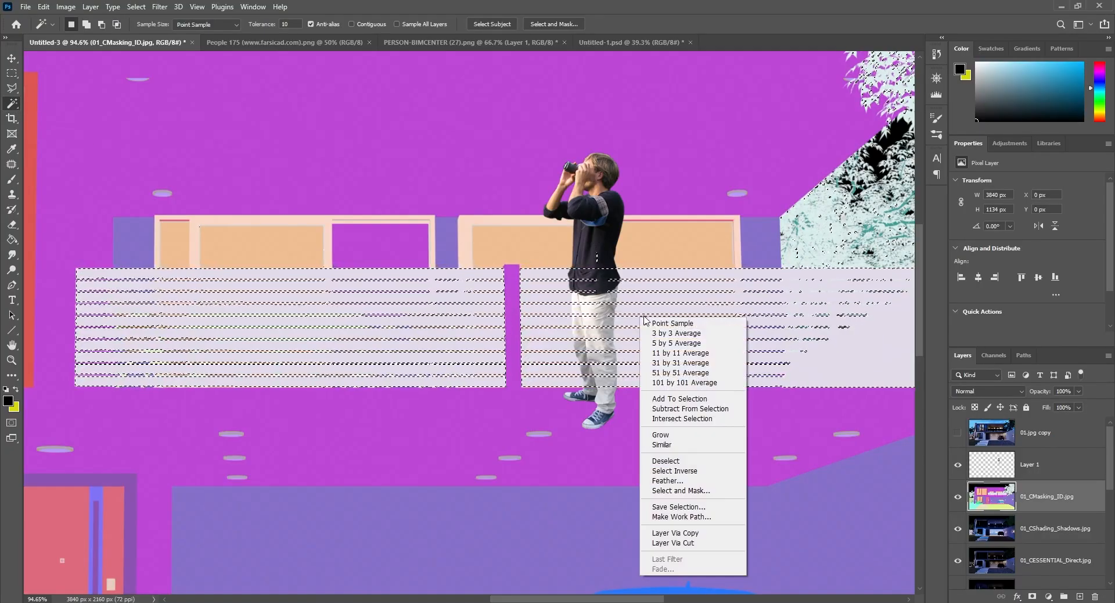
click(690, 471)
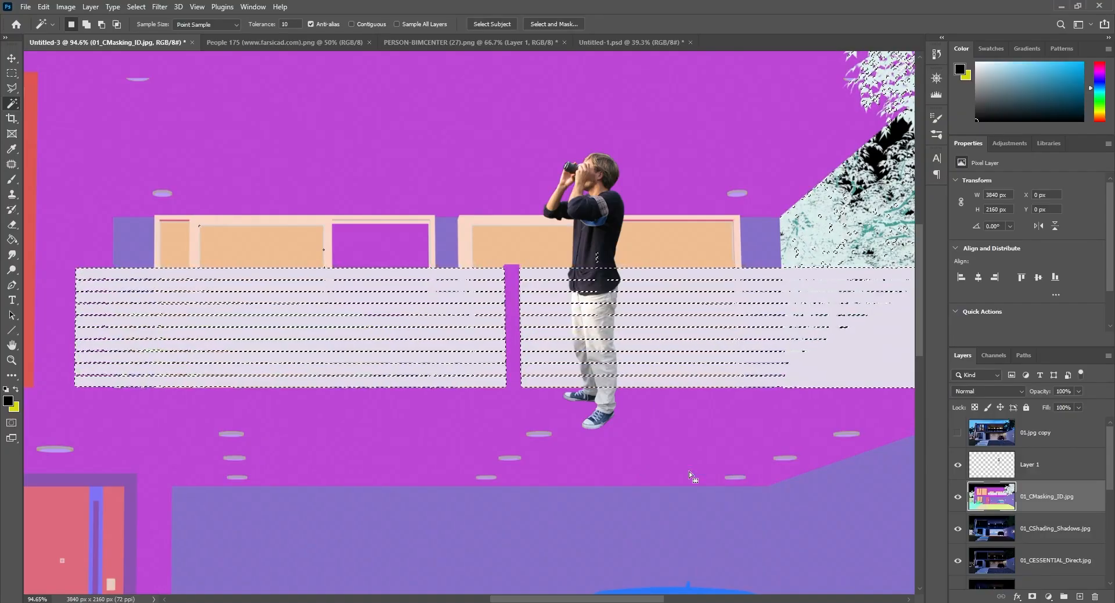
click(1072, 468)
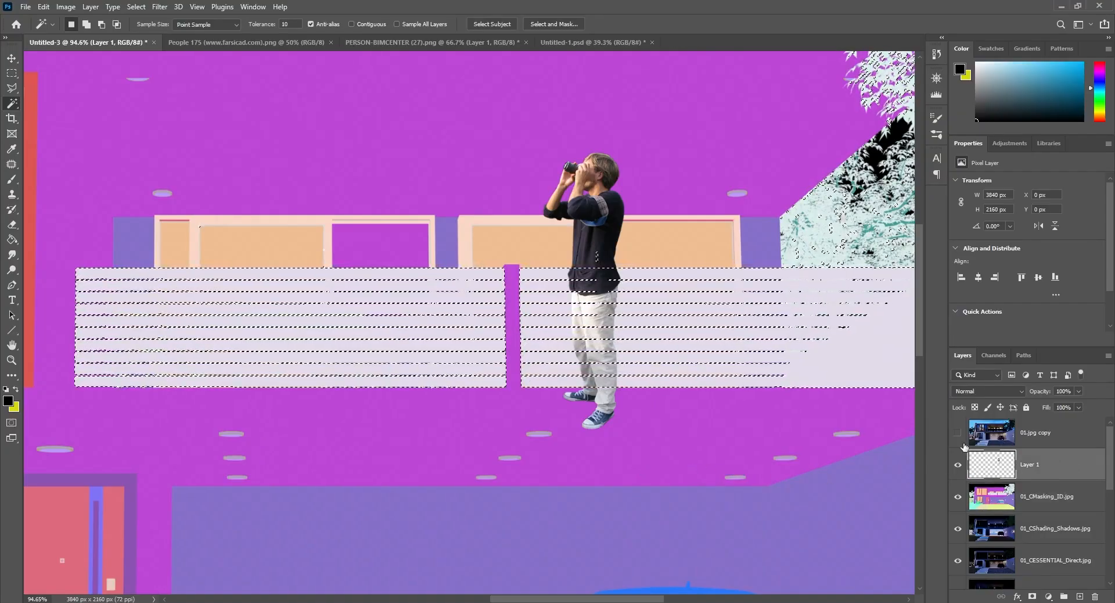
click(1032, 596)
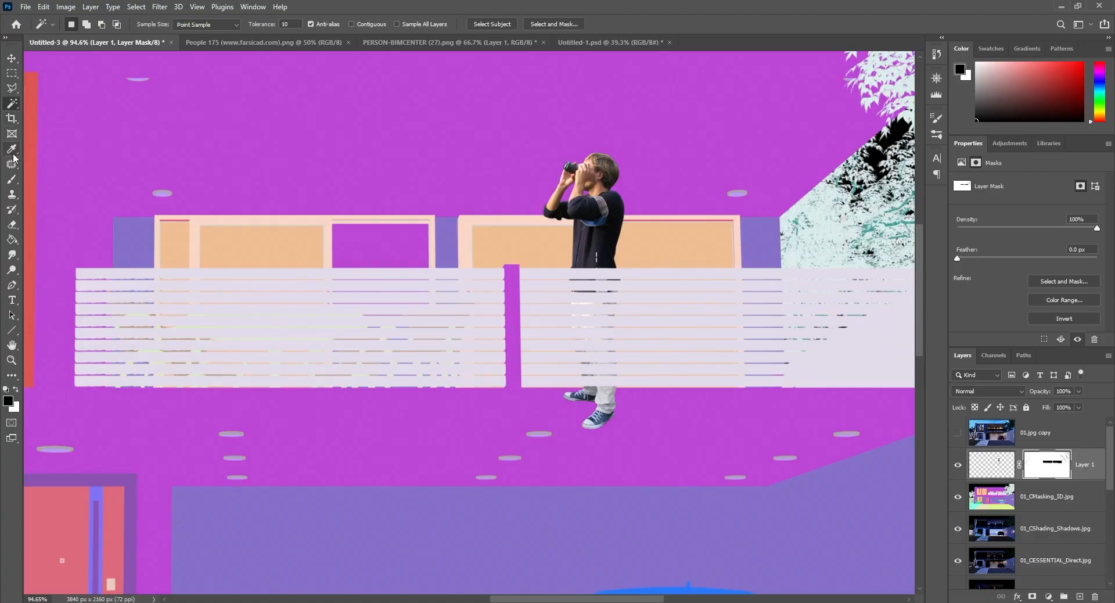
- Paint black on the man's layer mask to hide his feet below the railing, and hide the 01_CMasking_ID.jpg layer
click(12, 178)
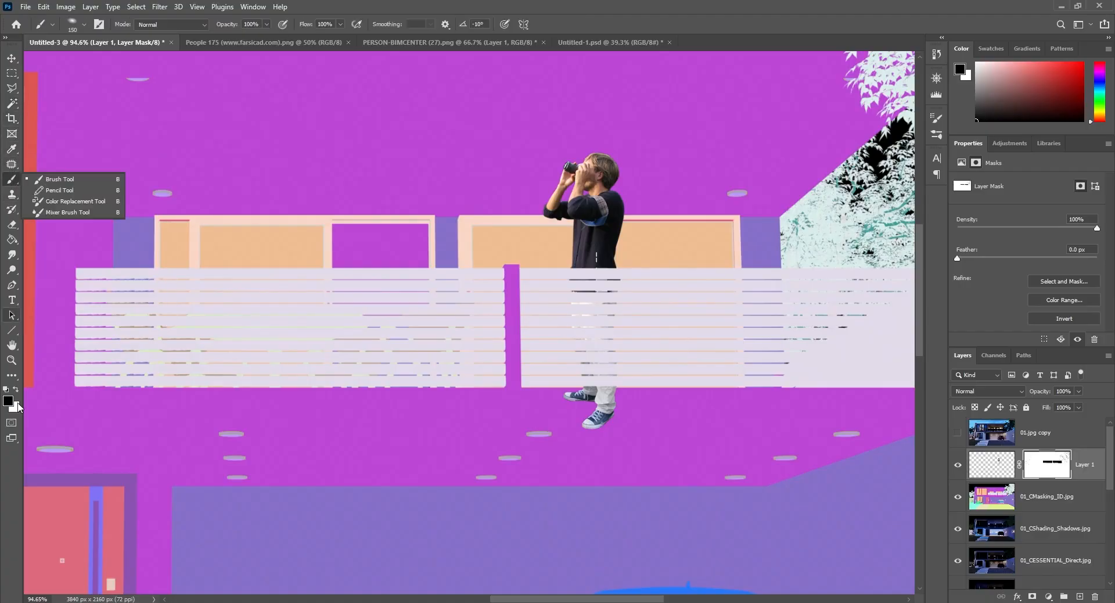
click(58, 179)
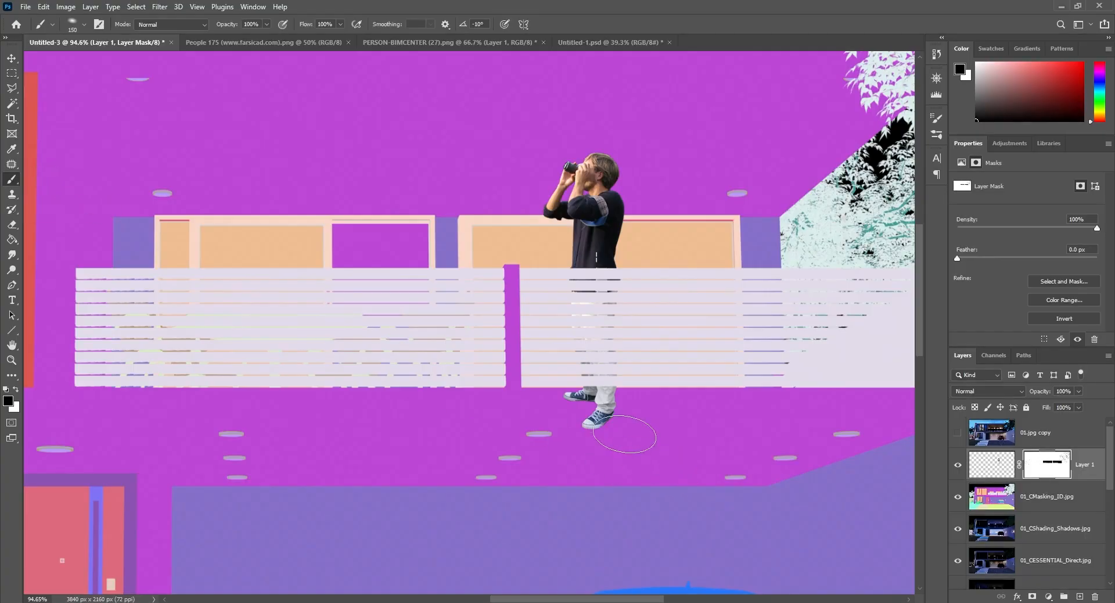
mouse_move(603, 408)
mouse_down()
mouse_move(590, 430)
mouse_move(580, 416)
mouse_move(606, 407)
mouse_up()
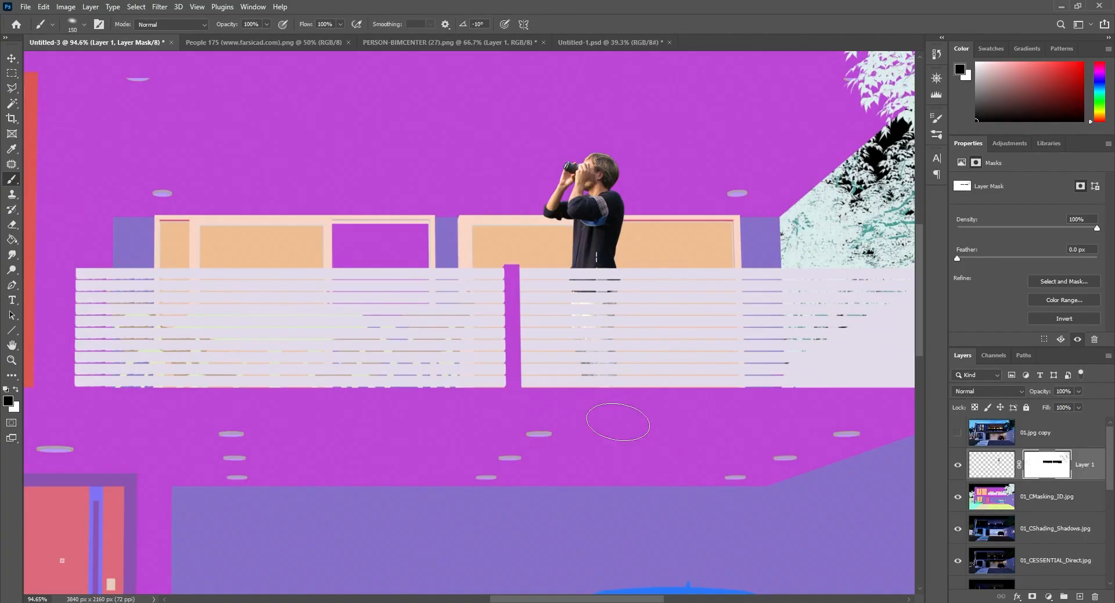
click(11, 59)
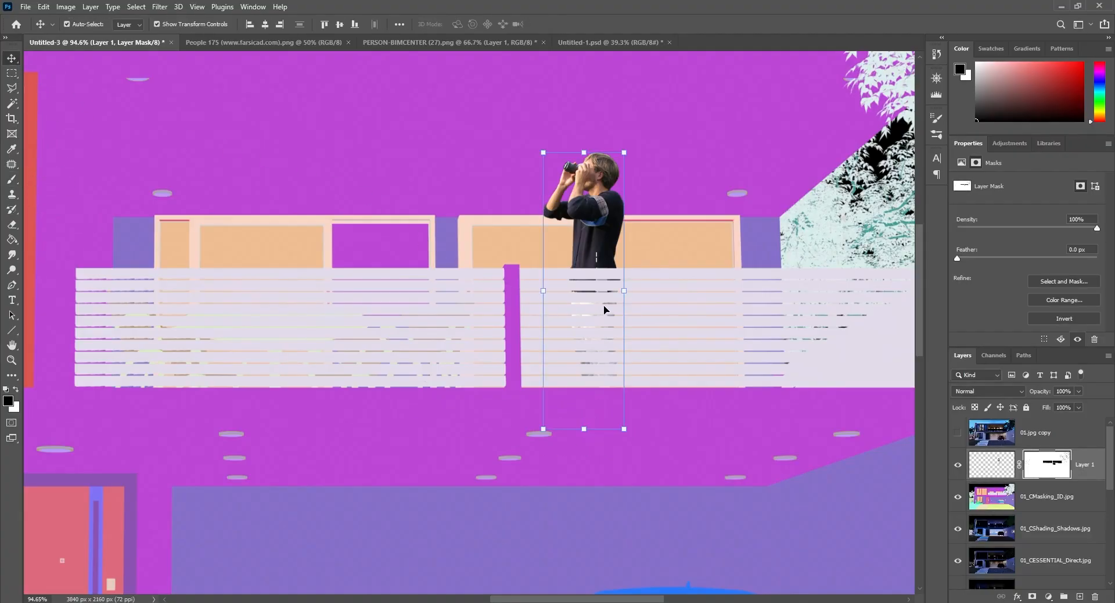
click(958, 496)
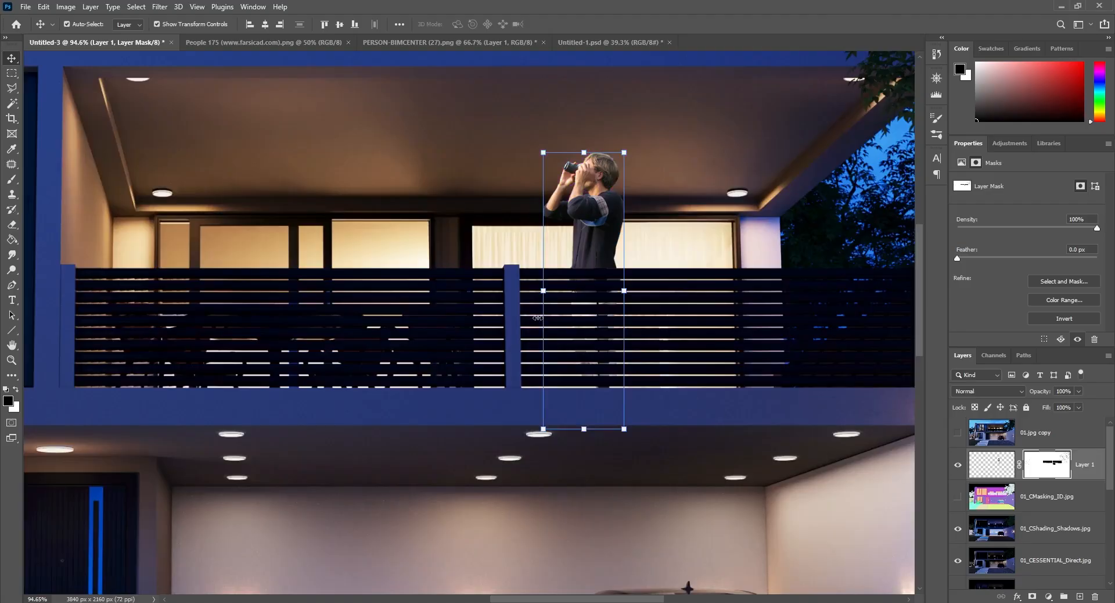
- Move the man slightly to the right along the balcony, in front of the right edge of the lit window
scroll(604, 292, down, 5)
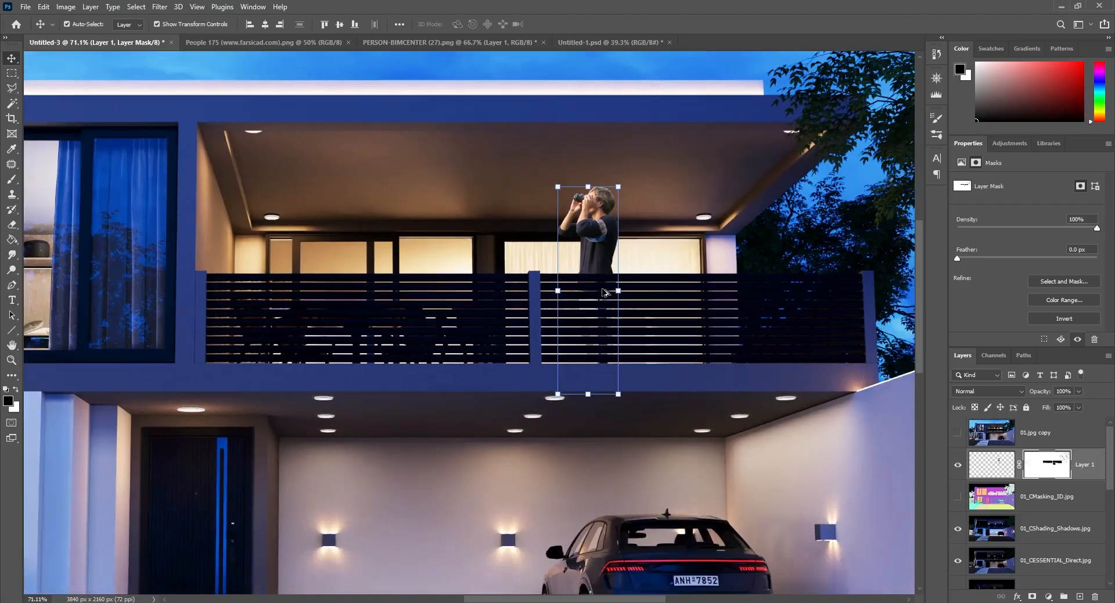
click(628, 114)
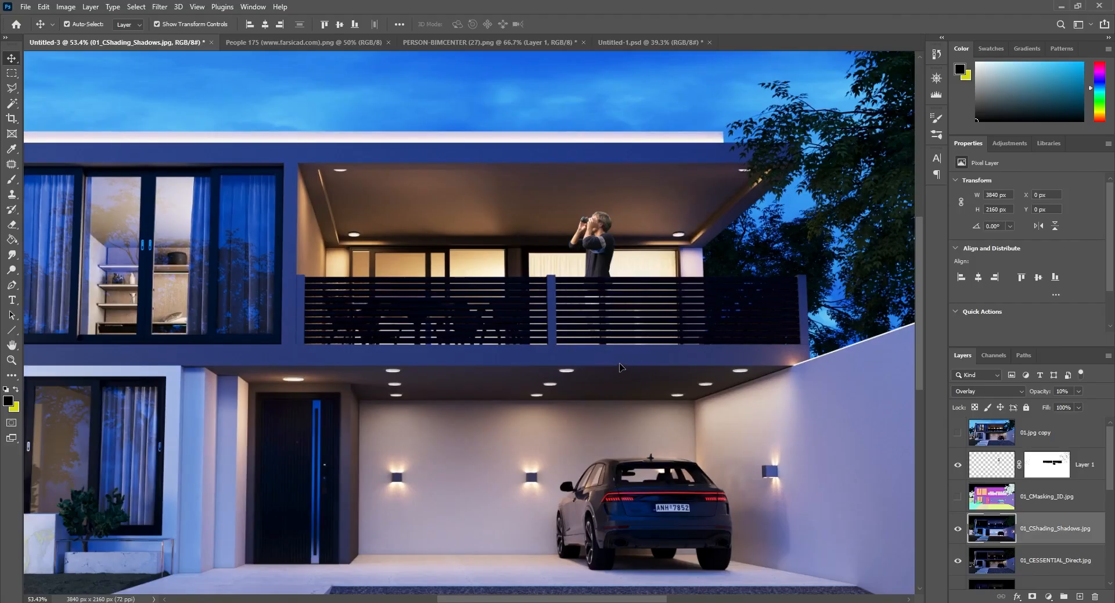
scroll(619, 367, down, 1)
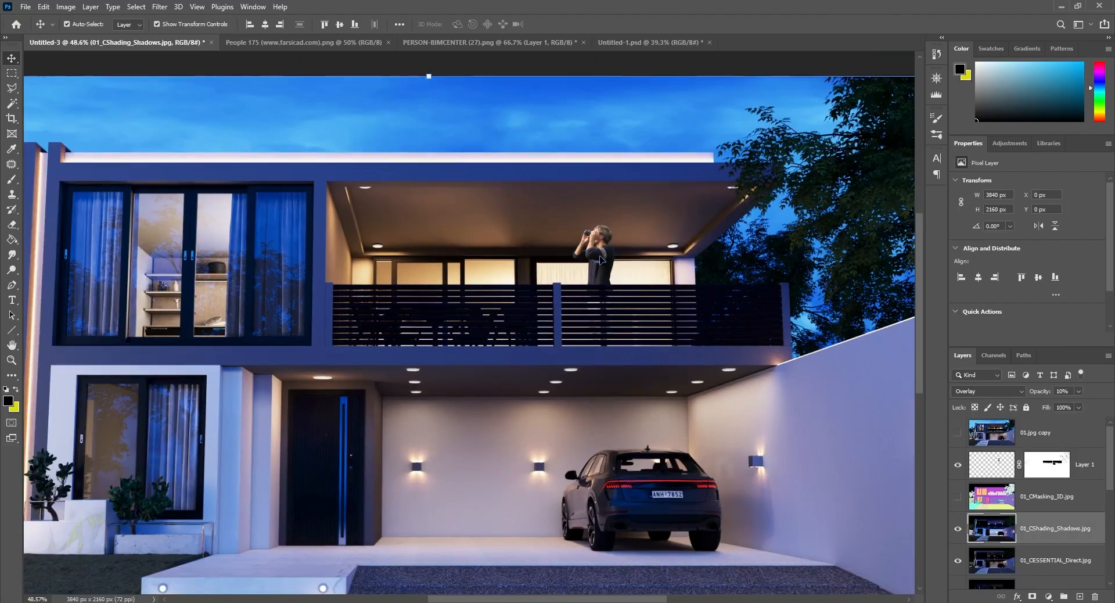
drag(600, 259, 631, 256)
click(642, 132)
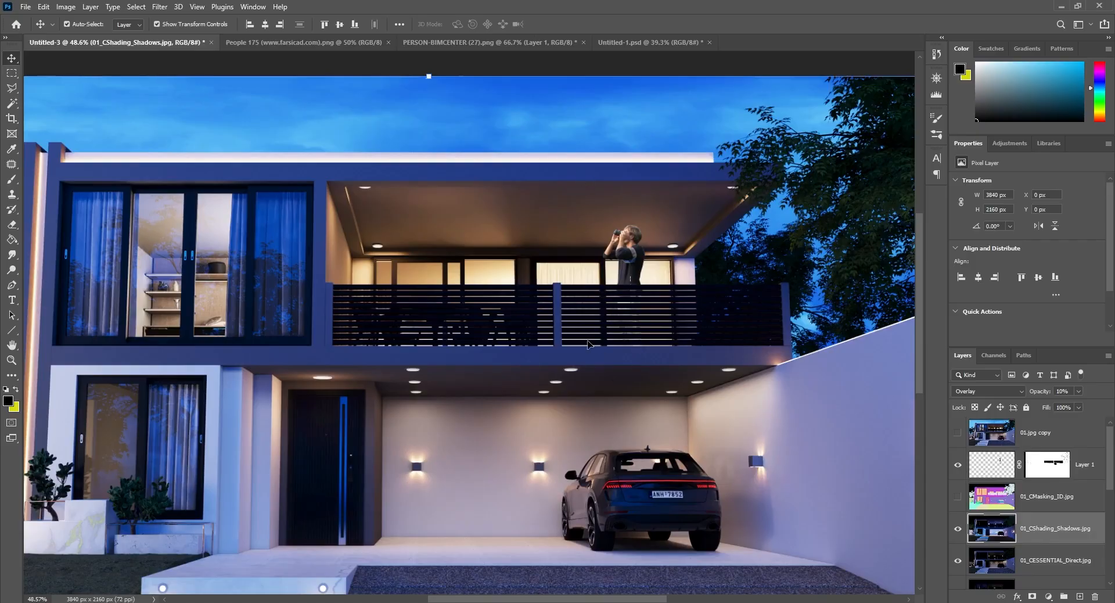
- Add an empty layer above the man's layer and choose a Soft Round brush at 150 px with 0% hardness
scroll(587, 344, down, 1)
scroll(637, 254, up, 10)
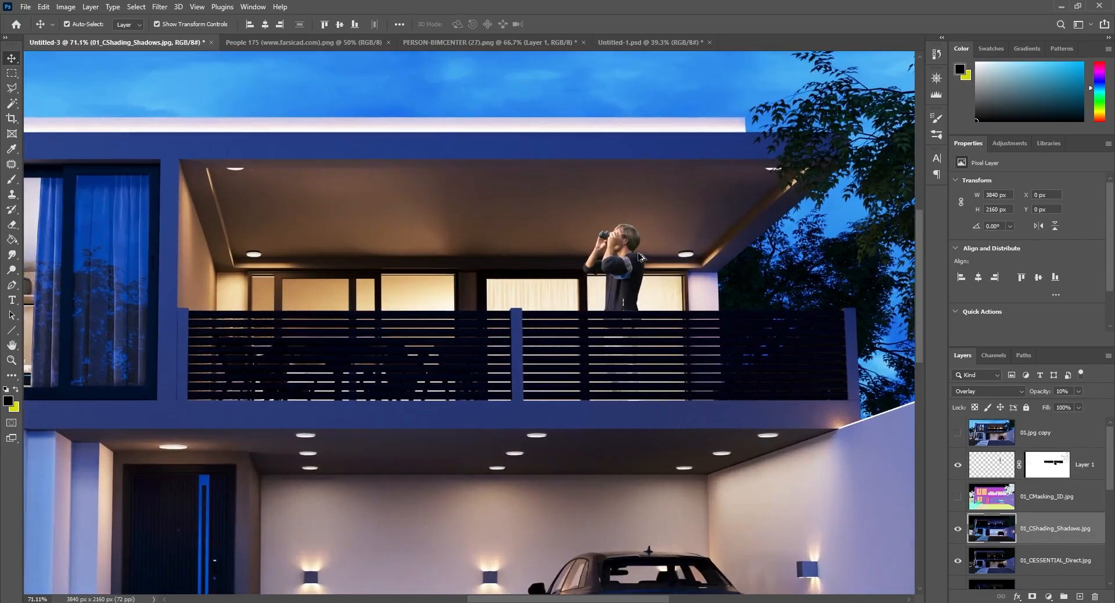
scroll(632, 271, up, 2)
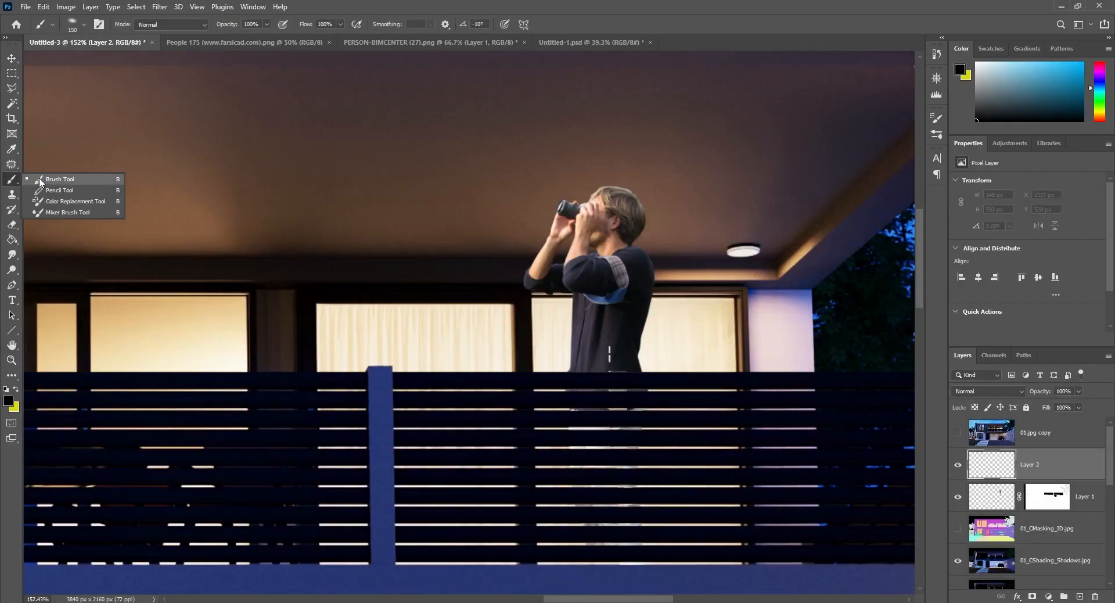
click(46, 179)
right_click(137, 139)
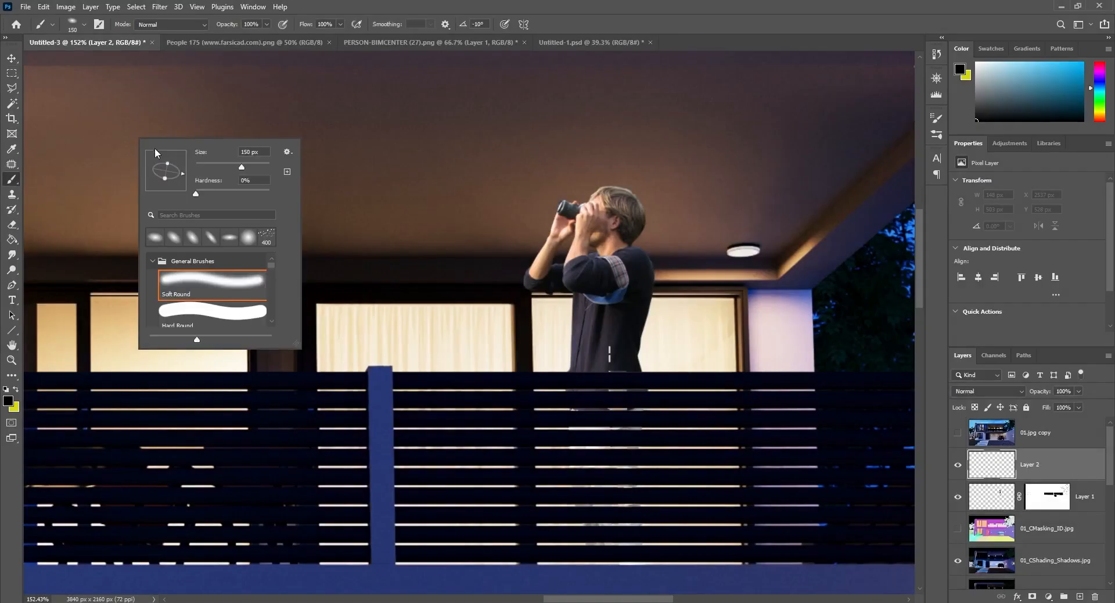
click(250, 238)
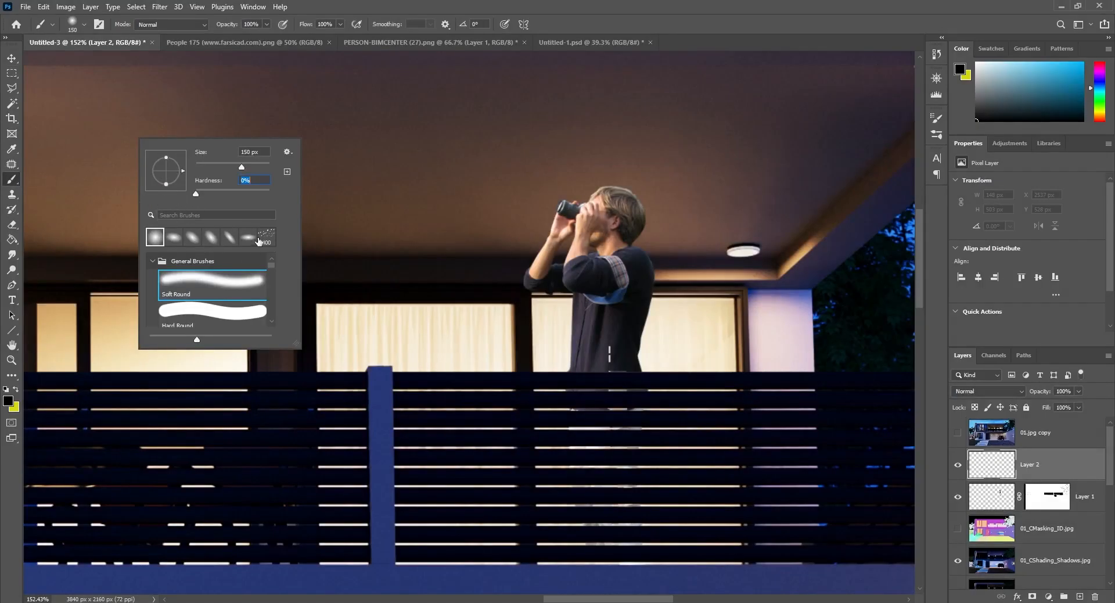
click(286, 114)
key(ctrl+z)
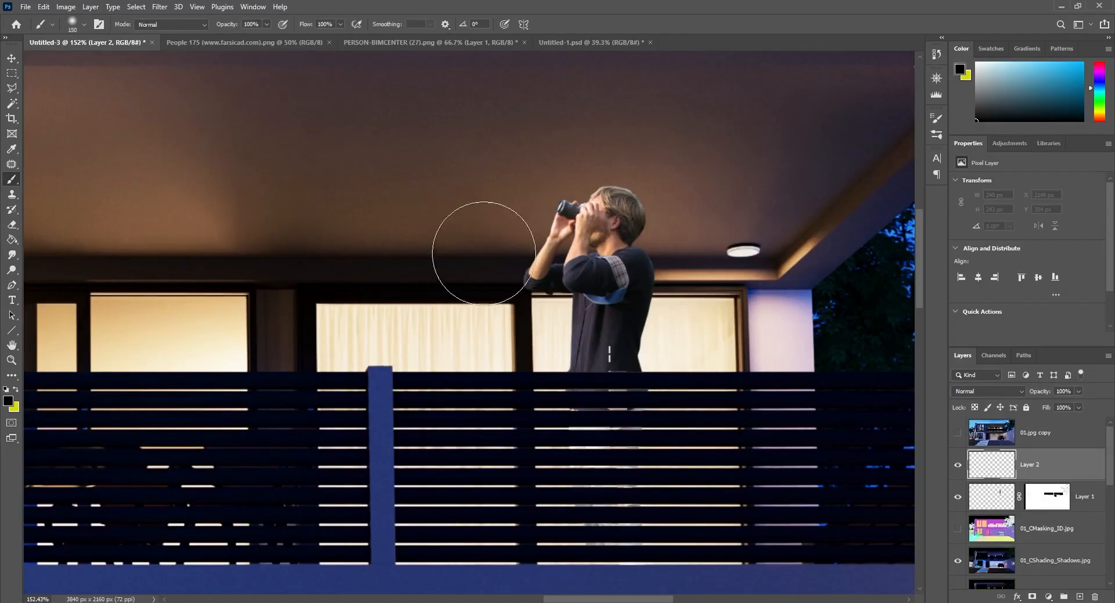
- Reduce the brush to 15 px, sample the man's skin tone, and paint over his forearms on Layer 2
key([)
key([)
key([)
key([)
key([)
key([)
key([)
key([)
key([)
key([)
key([)
key([)
scroll(604, 214, up, 2)
alt+click(604, 216)
key([)
key([)
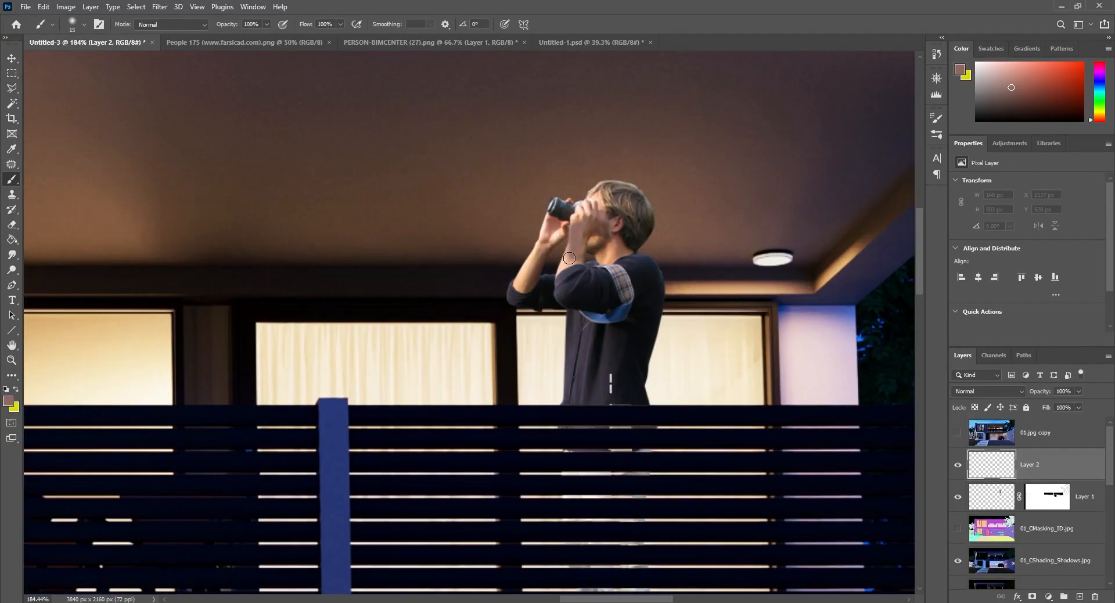
drag(569, 257, 560, 266)
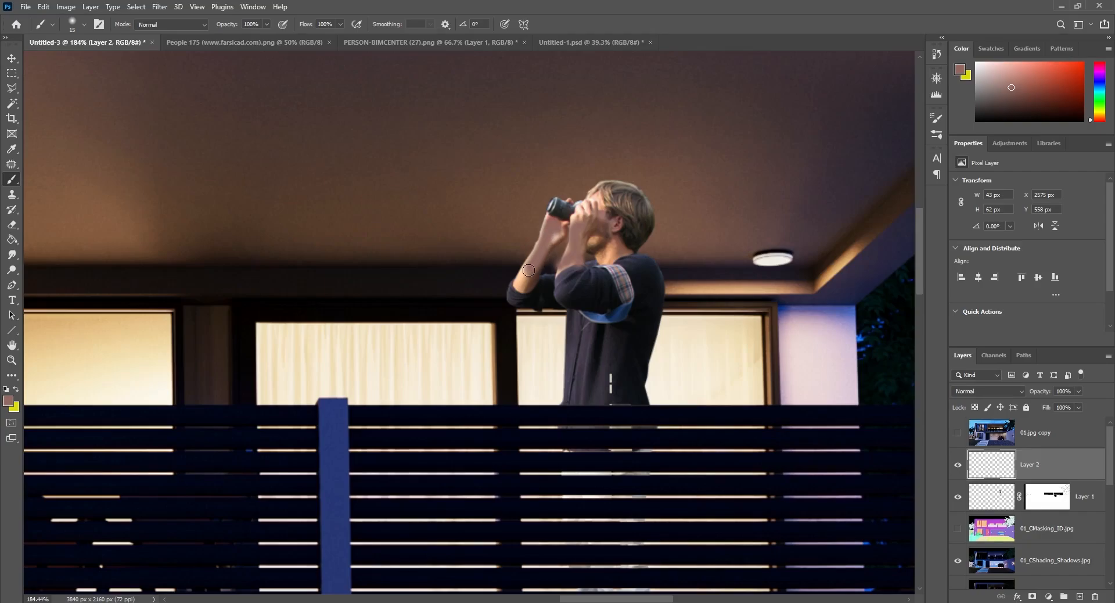
mouse_move(521, 284)
mouse_down()
mouse_move(535, 253)
mouse_move(525, 288)
mouse_up()
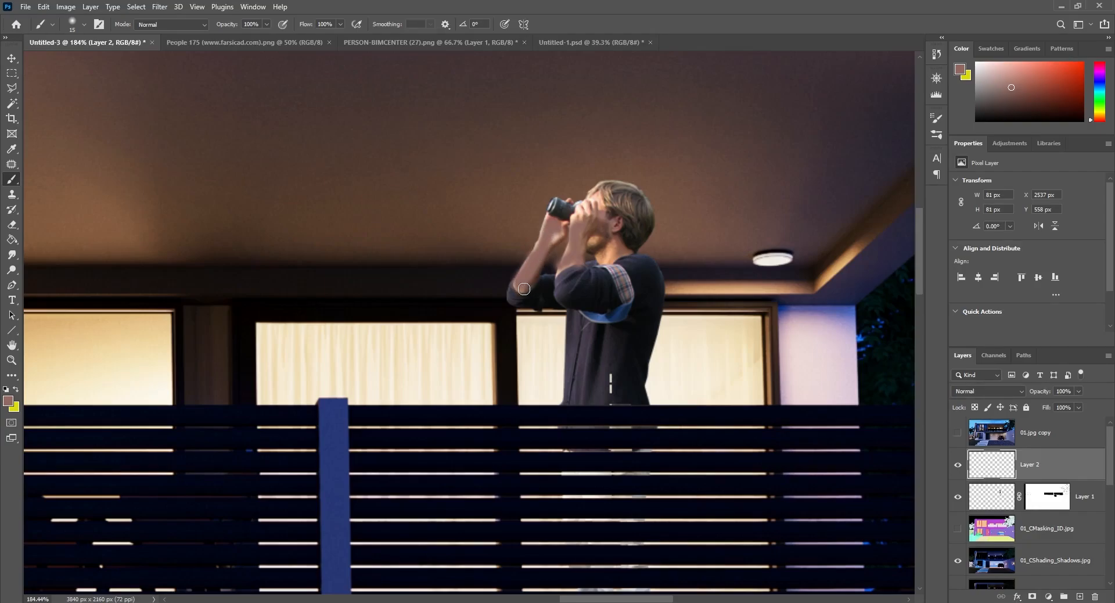
- Set Layer 2's opacity to 50% and touch up the man's raised hand and dark shirt with sampled colours
click(1078, 392)
drag(1075, 407, 1055, 407)
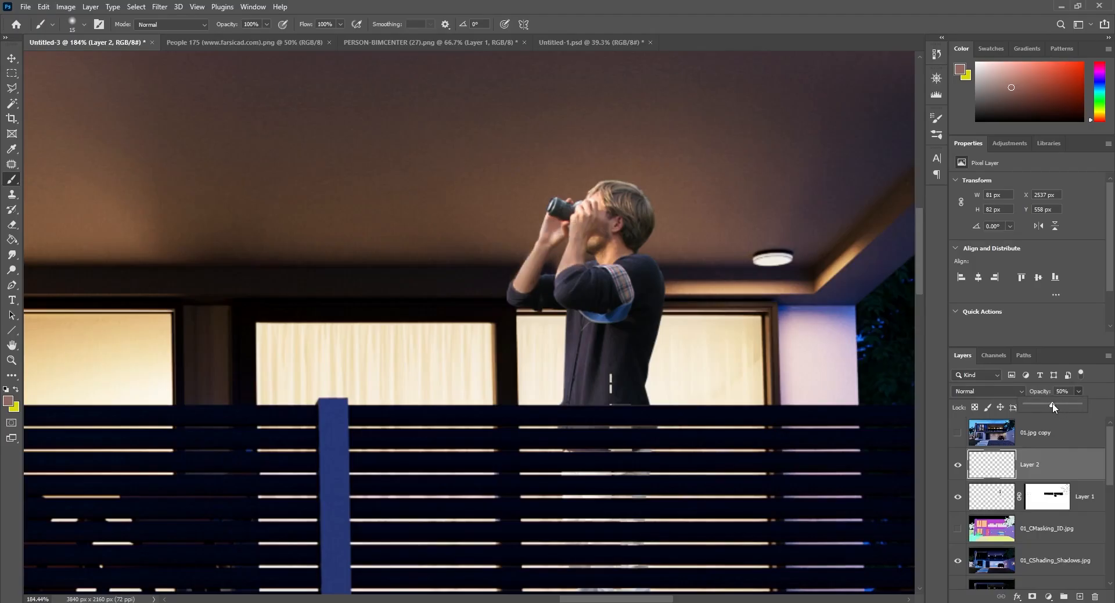
click(553, 234)
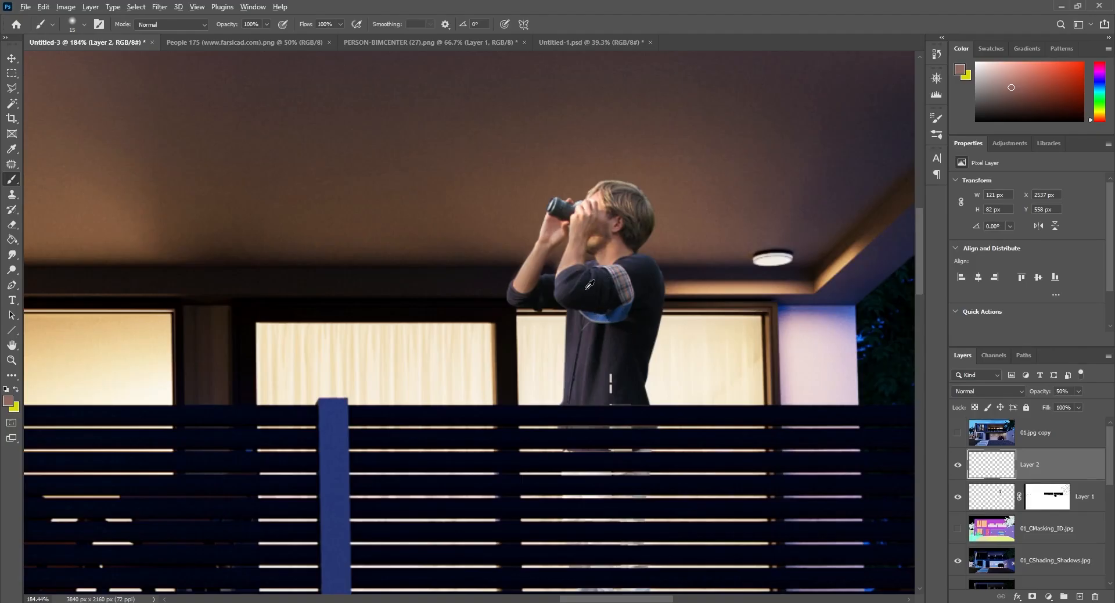
alt+click(602, 283)
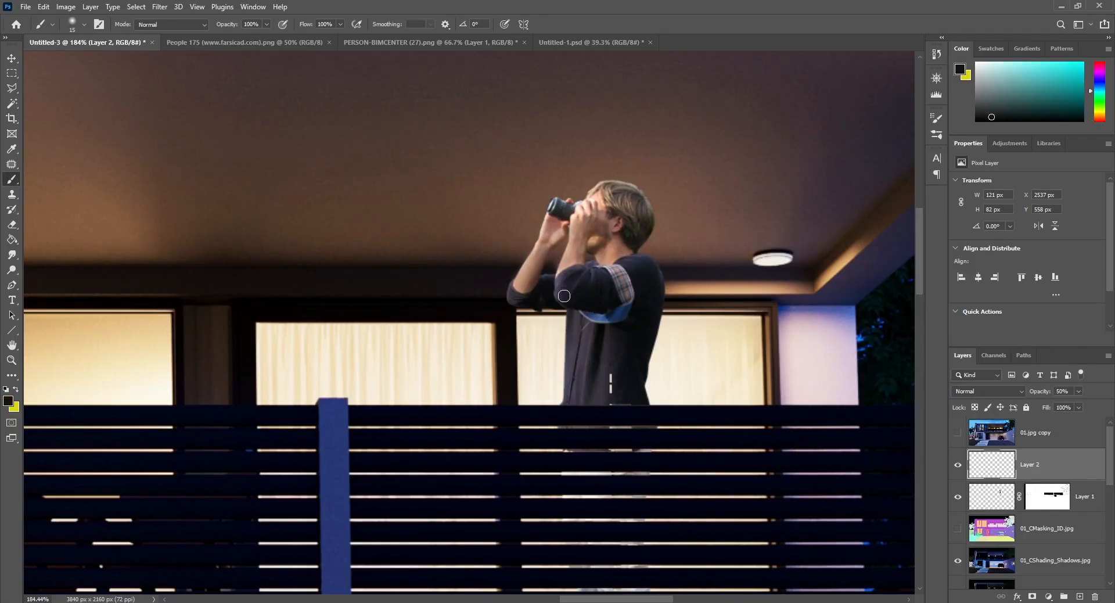
alt+click(643, 328)
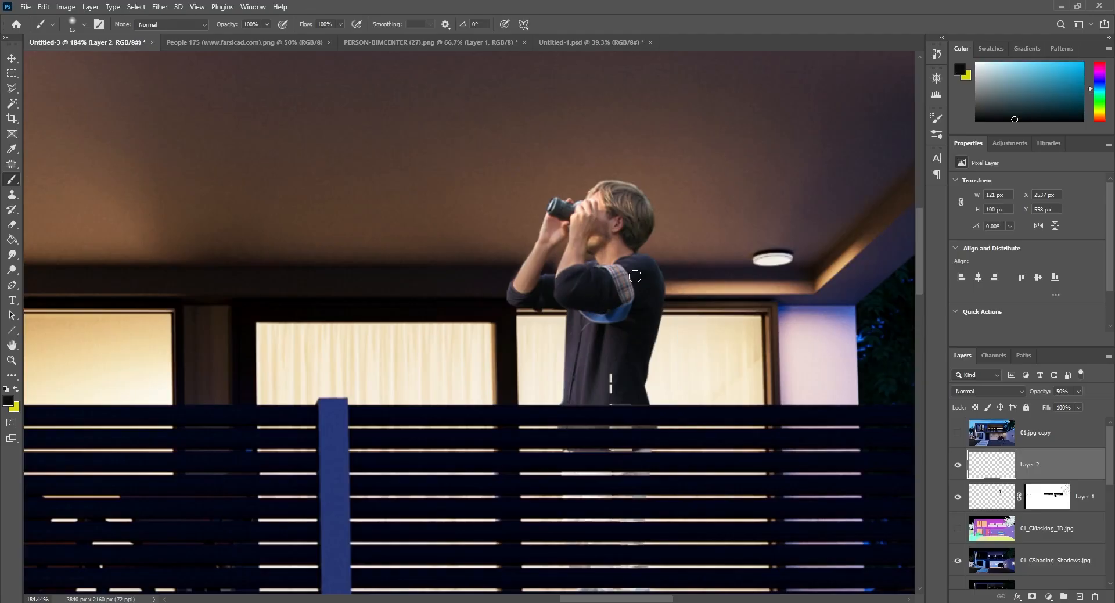
- Sample the lit window's cream colour and paint highlights with a 25 px brush over the man's hair and shoulders on a new layer
alt+click(697, 343)
click(1079, 596)
key(bracketright)
key(bracketright)
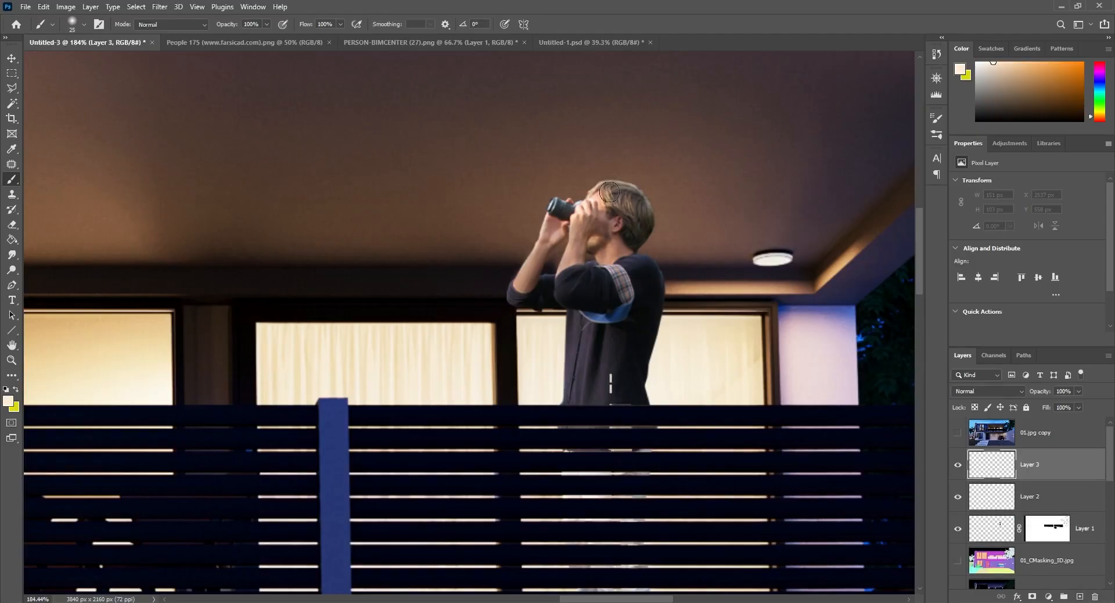
mouse_move(610, 188)
mouse_down()
mouse_move(646, 216)
mouse_move(611, 186)
mouse_up()
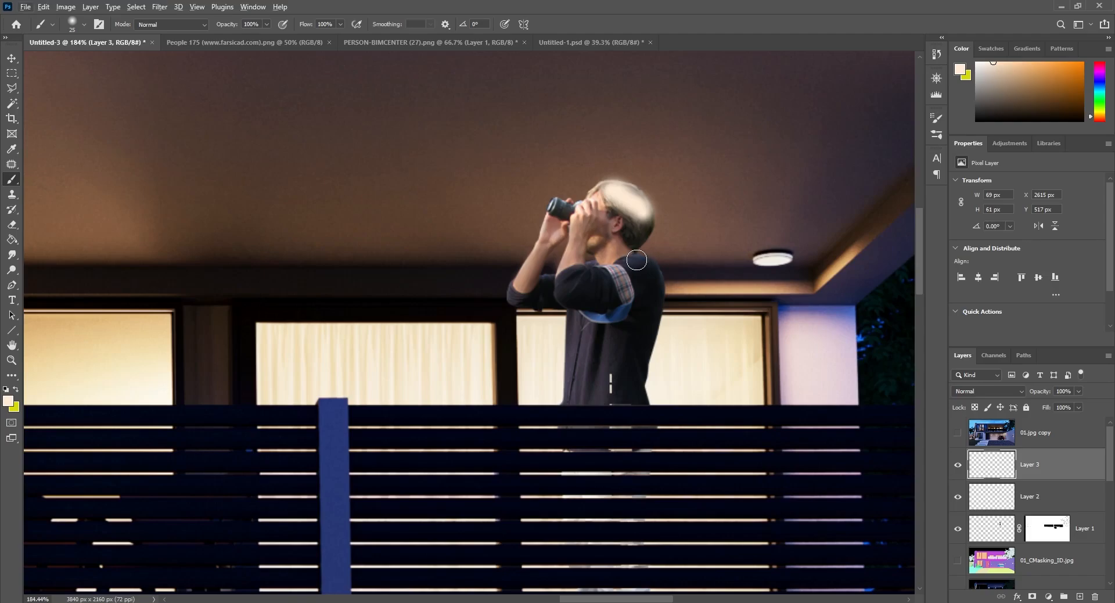
click(637, 259)
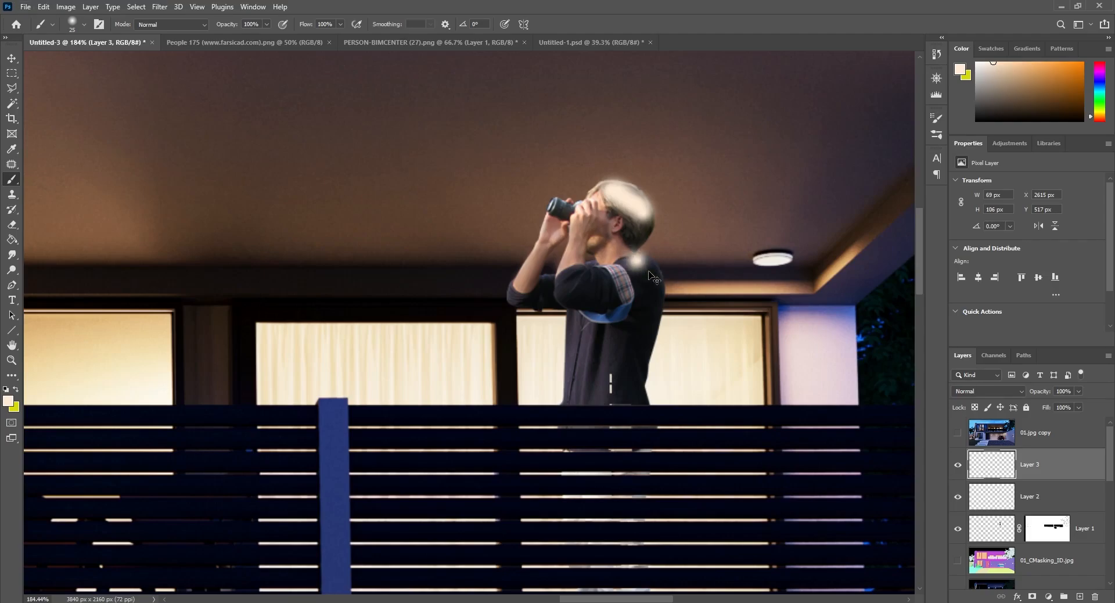
click(640, 259)
click(594, 271)
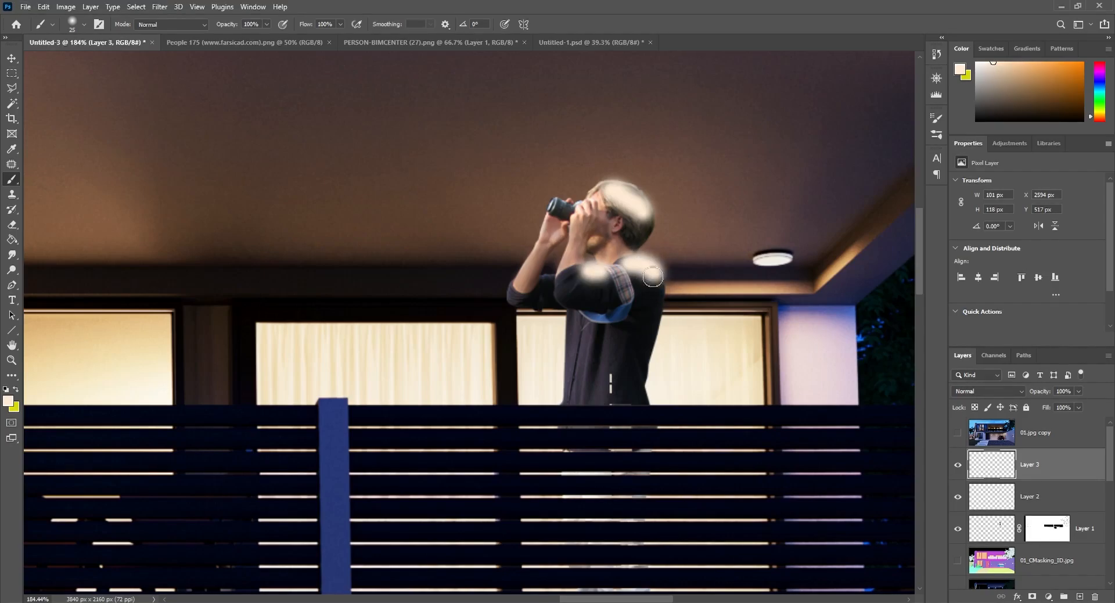
- Set the opacity of the highlight layer, Layer 3, to 10%
drag(1058, 400, 1029, 408)
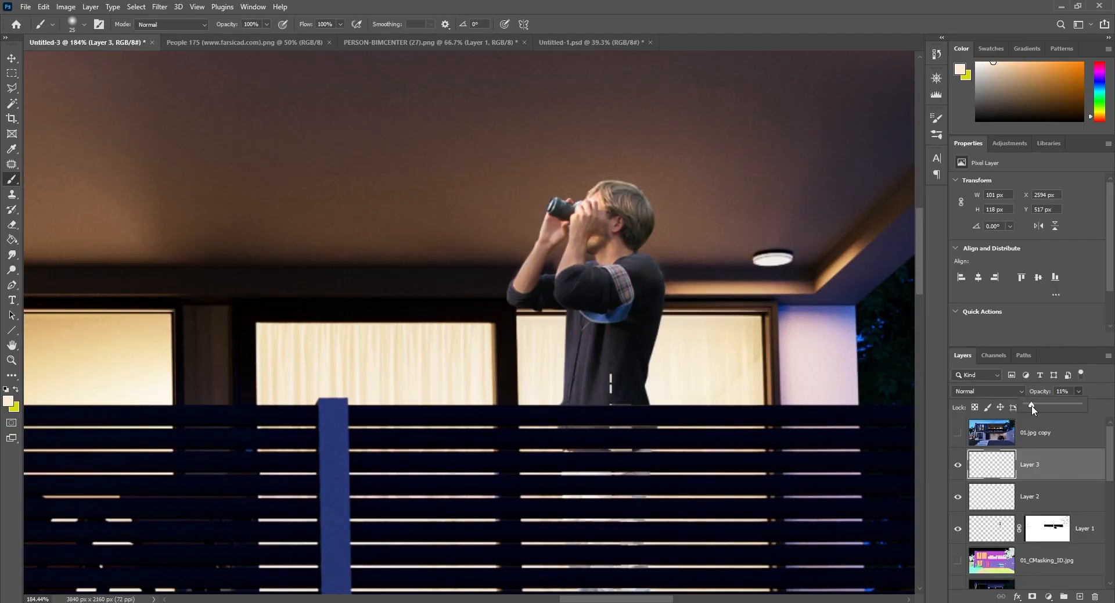
click(1062, 392)
text(10)
key(Return)
- Apply Levels to the balcony man's Layer 1 with input levels of 52, 1.62 and 250
scroll(663, 173, down, 4)
scroll(642, 207, up, 1)
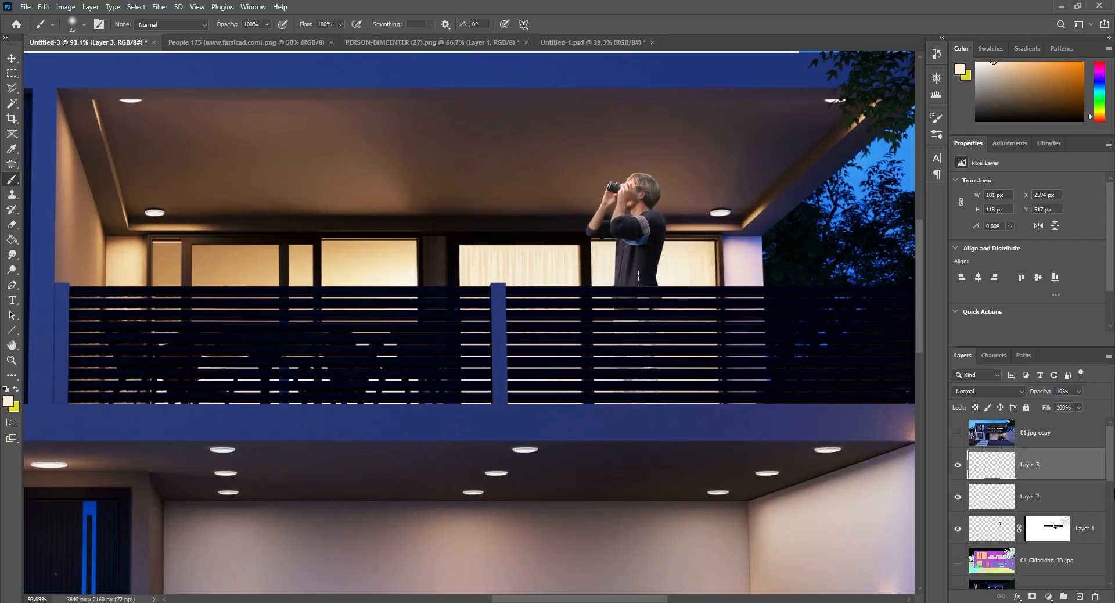
click(999, 528)
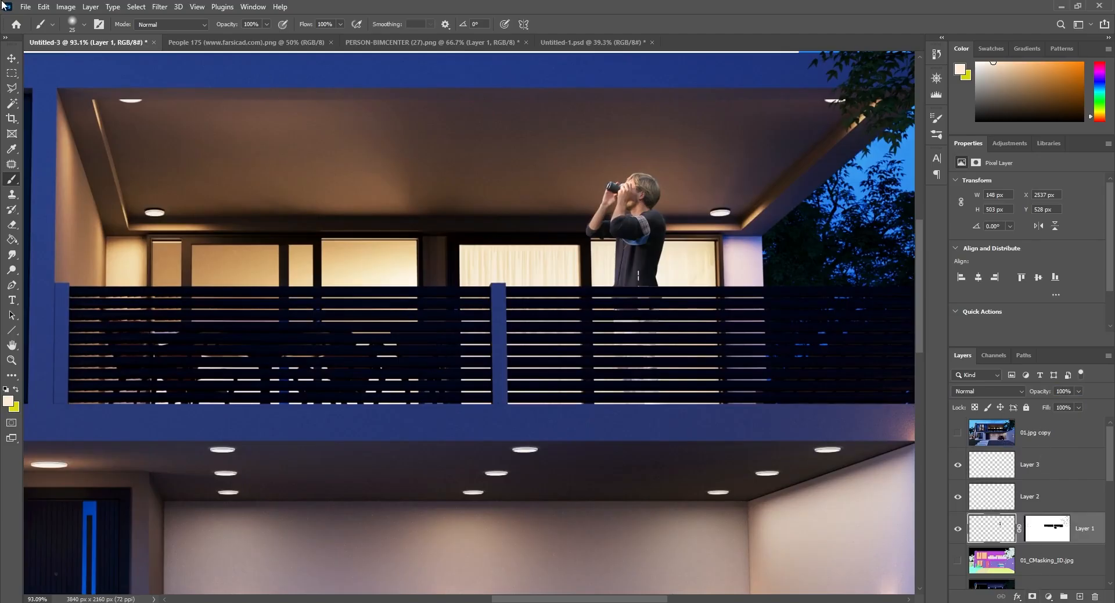
click(71, 12)
mouse_move(87, 33)
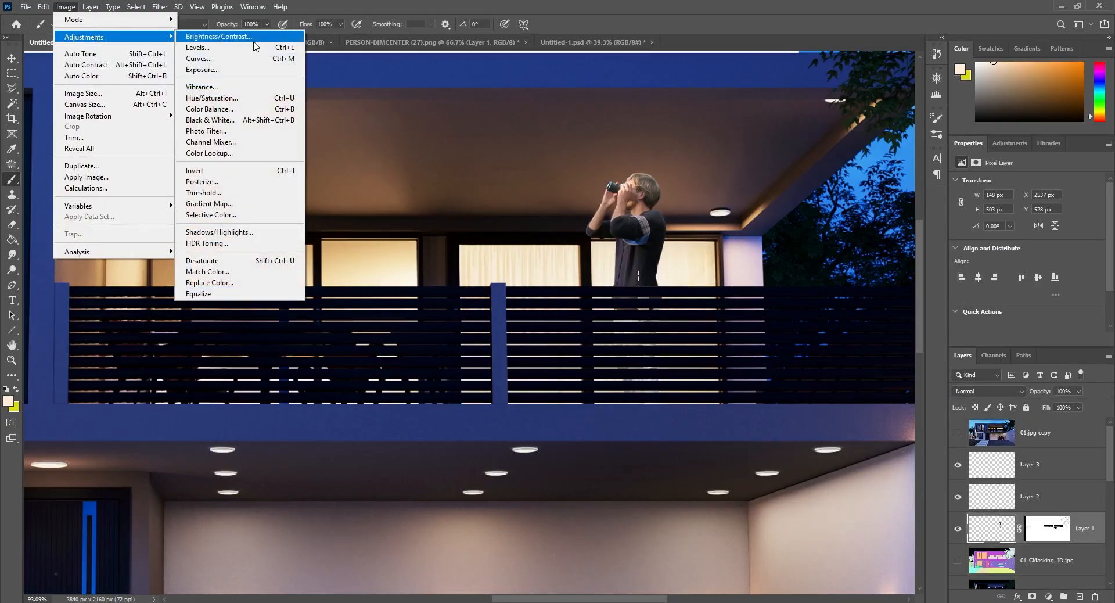
click(268, 48)
drag(629, 87, 410, 81)
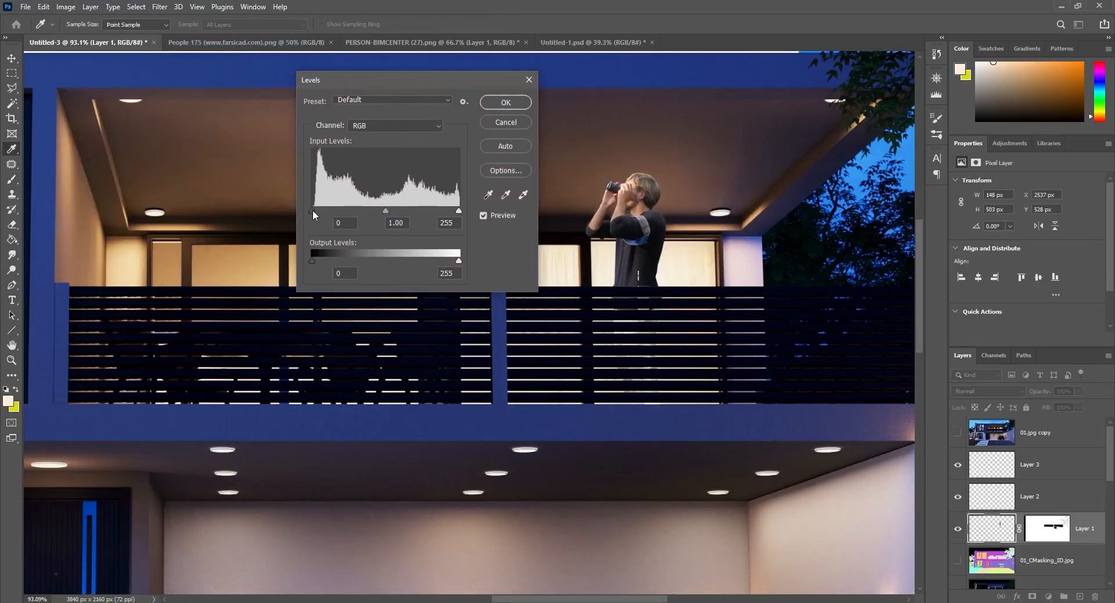
drag(313, 211, 371, 211)
mouse_move(459, 211)
mouse_down()
mouse_move(437, 212)
mouse_move(456, 211)
mouse_up()
drag(335, 211, 378, 210)
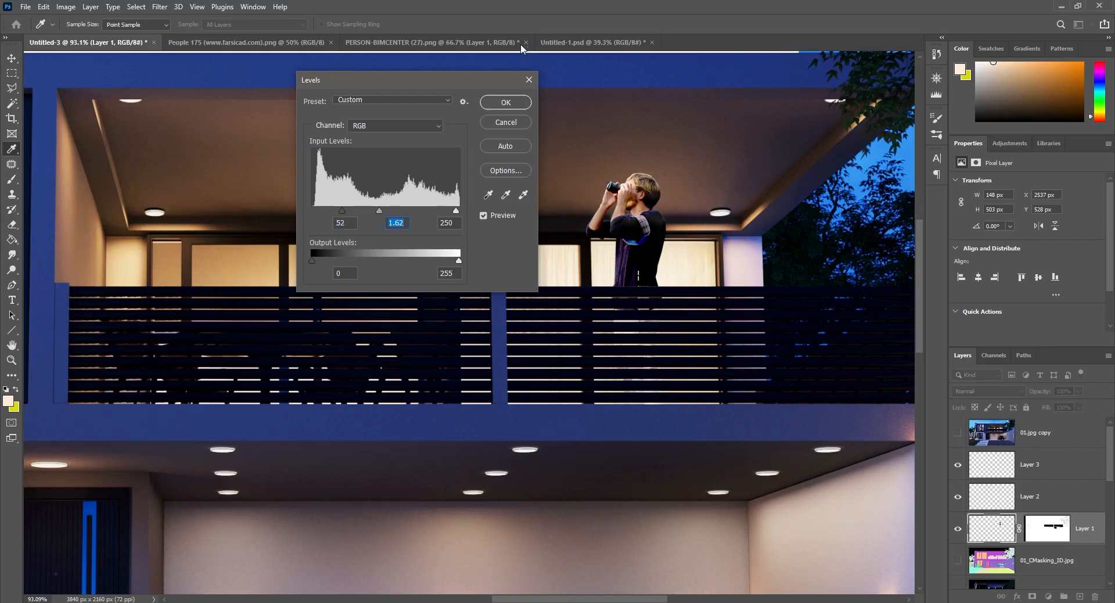
click(506, 102)
key(b)
- Copy the woman with shopping bags from the People 175 document into Untitled-3 and scale her to 48.80% in front of the garage
scroll(647, 155, down, 4)
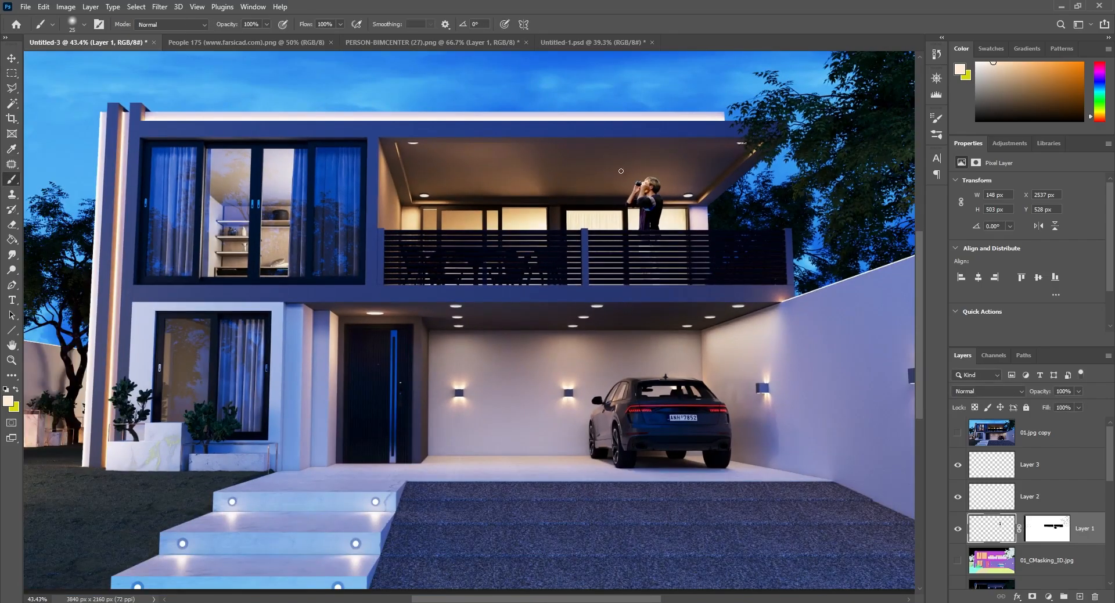
click(273, 42)
click(11, 59)
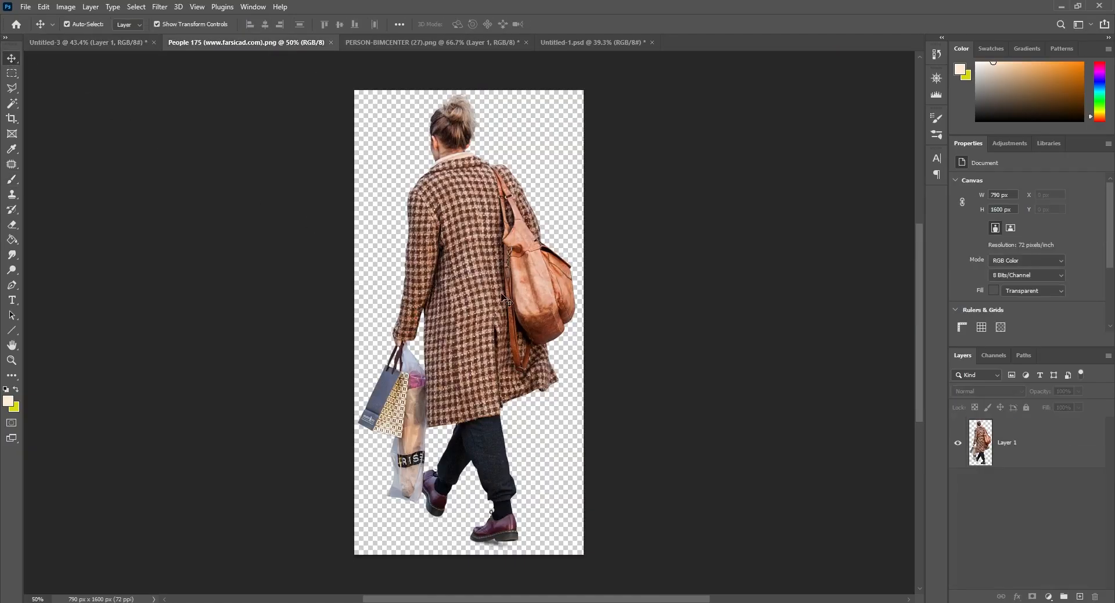
drag(504, 298, 499, 427)
drag(501, 424, 540, 379)
scroll(488, 418, down, 2)
drag(579, 239, 499, 408)
drag(453, 510, 449, 440)
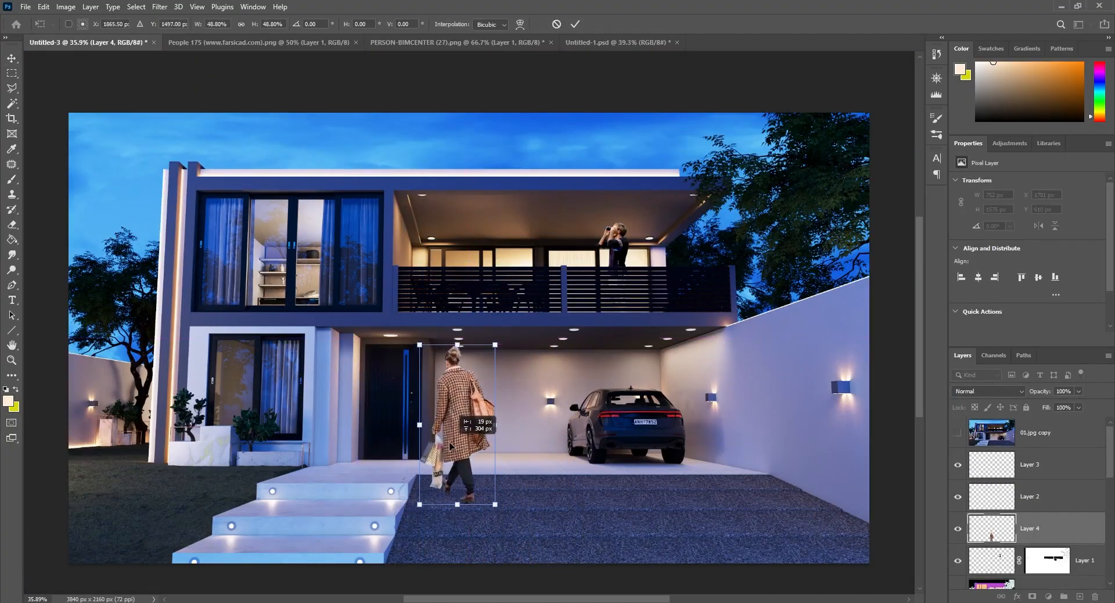
- Scale the woman down to 34.81% and place her on the paving beside the entrance door at X 1658, Y 1174 px
scroll(450, 438, up, 4)
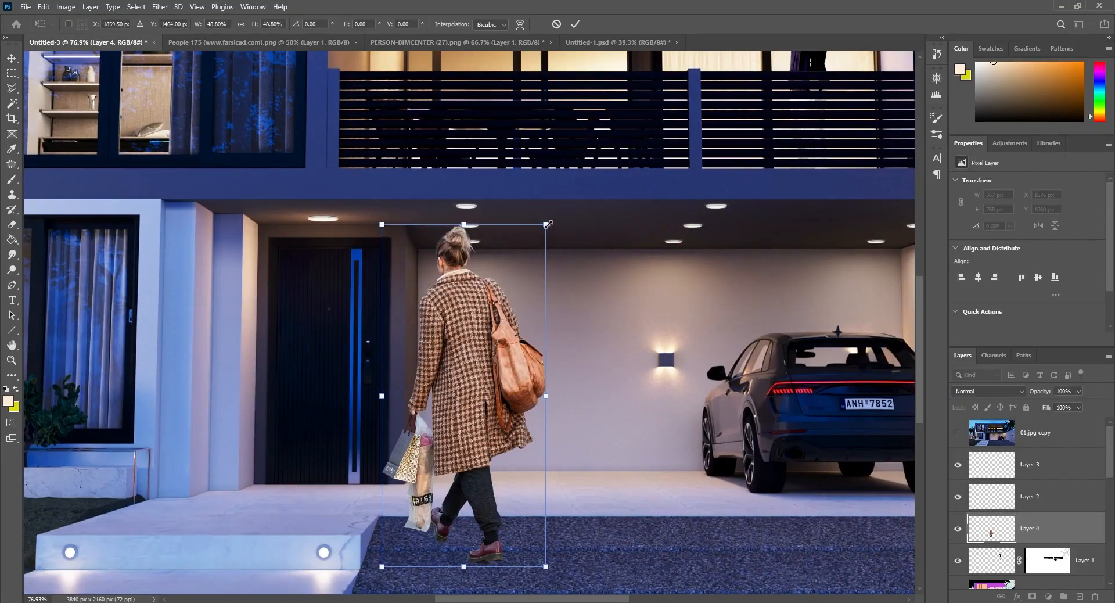
drag(546, 221, 504, 307)
drag(472, 480, 471, 429)
drag(503, 256, 496, 268)
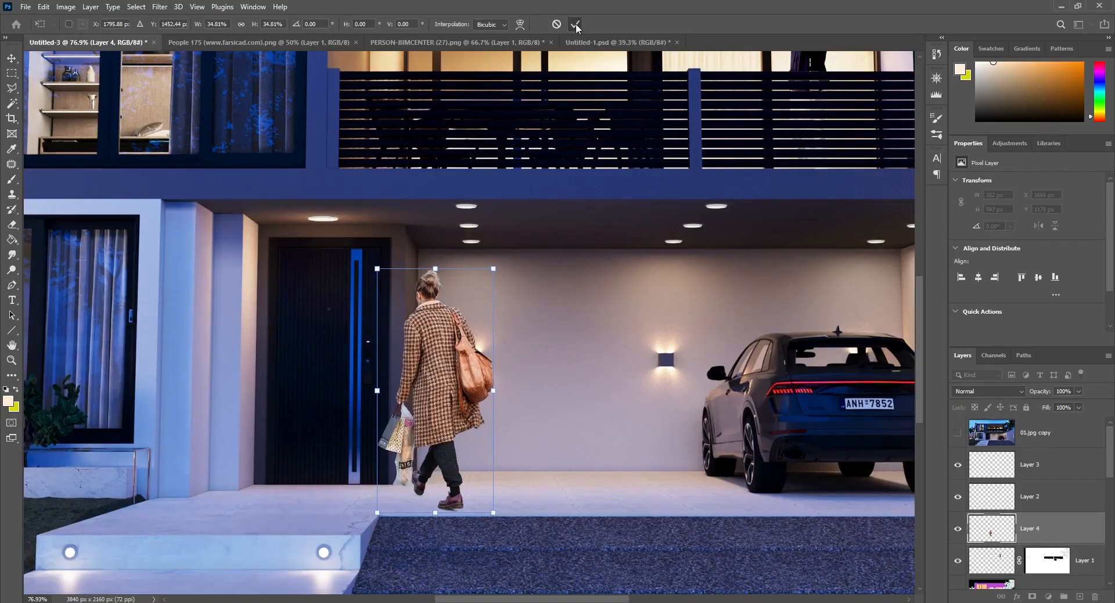
click(575, 24)
- Move the woman's Layer 4 above Layer 3 in the layer stack
scroll(445, 511, up, 3)
click(445, 364)
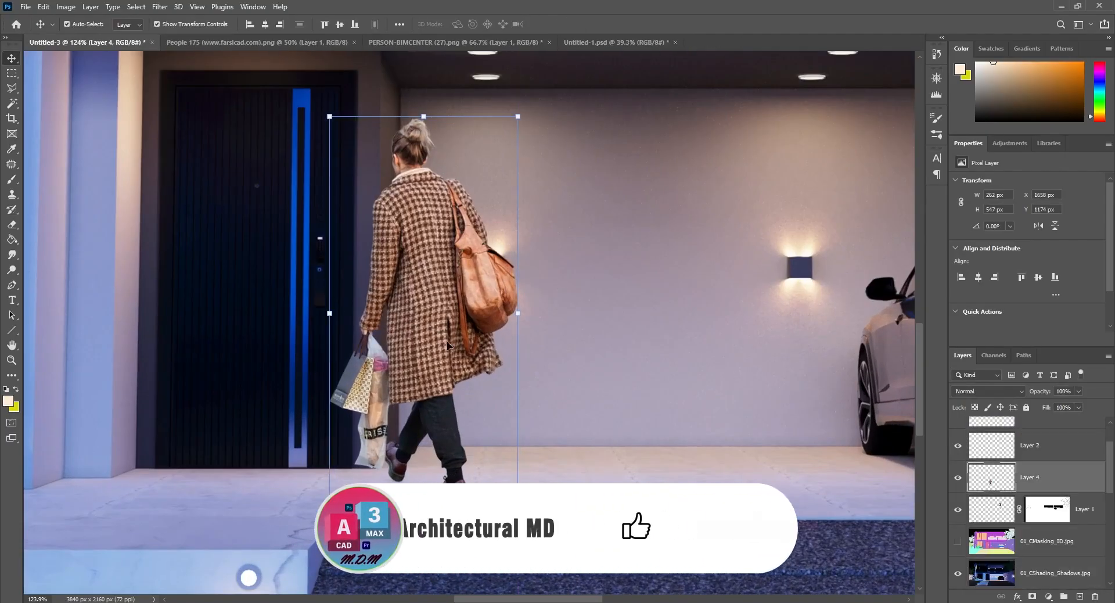
scroll(448, 340, down, 3)
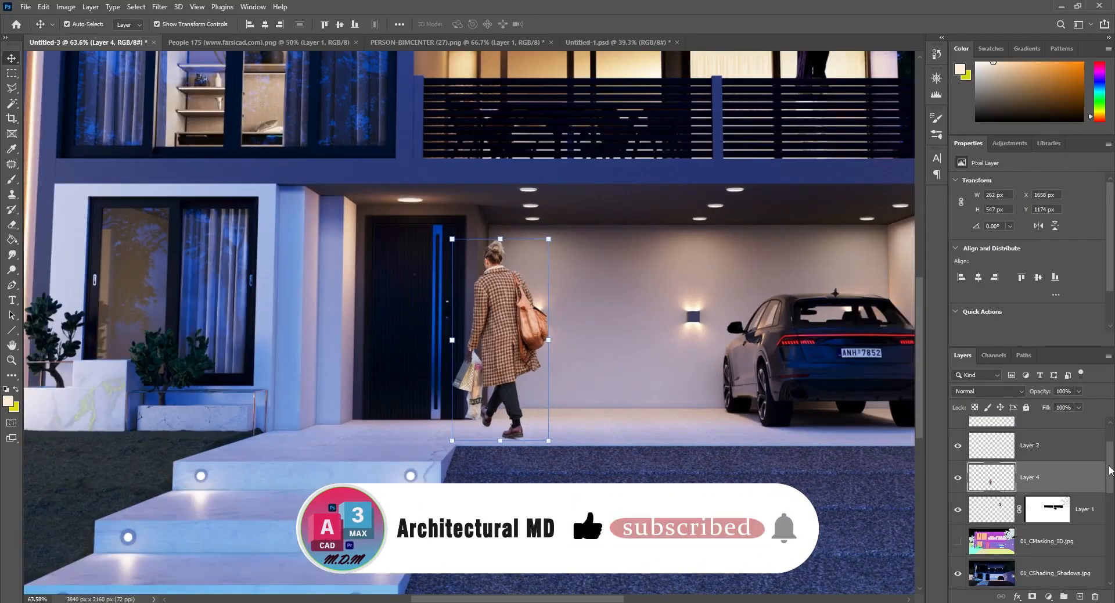
scroll(1050, 490, up, 2)
drag(1051, 523, 1053, 455)
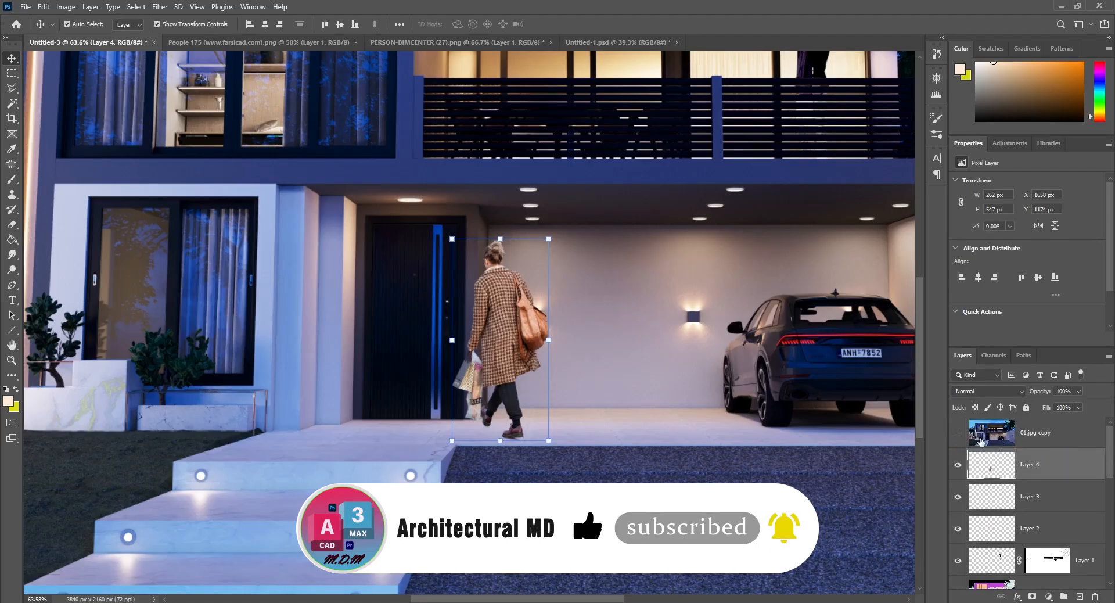
- Apply Levels to the woman's layer, raising the black input, adjusting the midtones, and setting the white input to 231
click(66, 6)
mouse_move(103, 39)
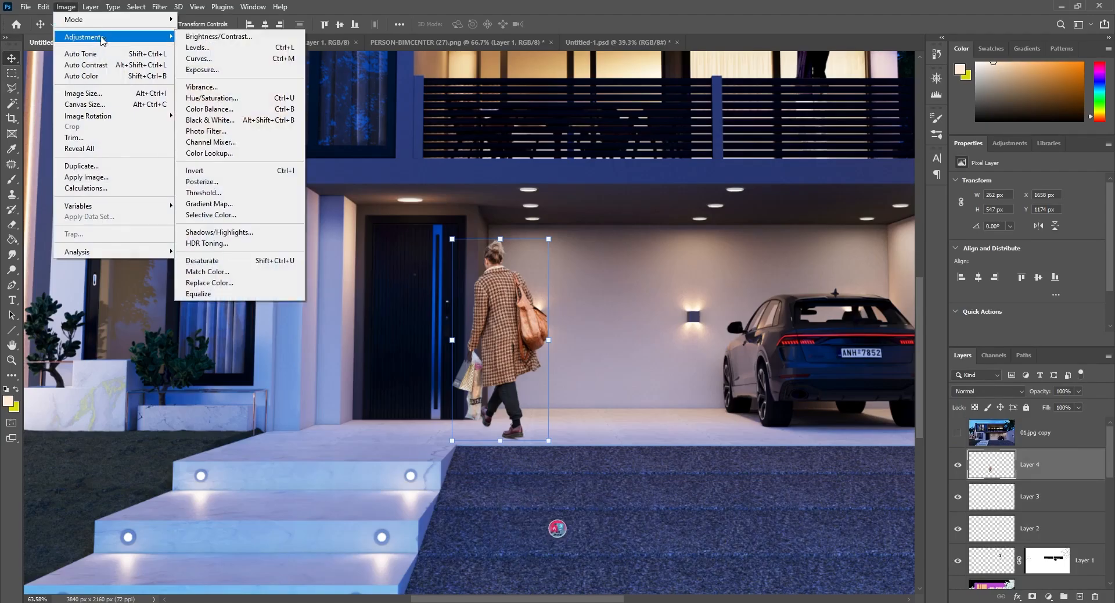
click(197, 47)
drag(409, 85, 303, 97)
drag(202, 220, 211, 221)
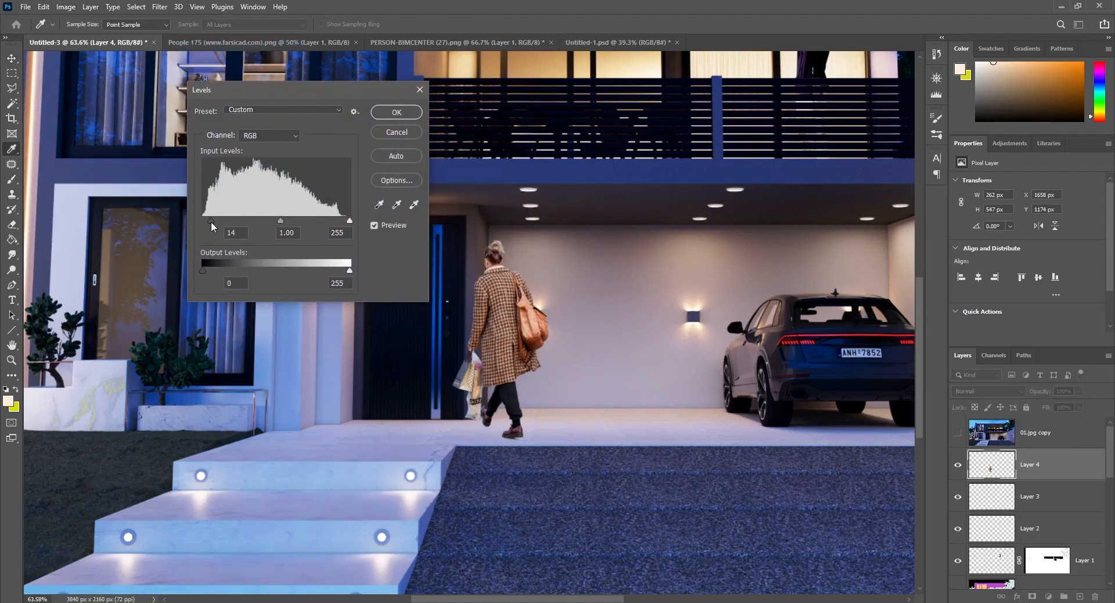
mouse_move(282, 220)
mouse_down()
mouse_move(223, 221)
mouse_move(273, 221)
mouse_up()
drag(341, 221, 335, 221)
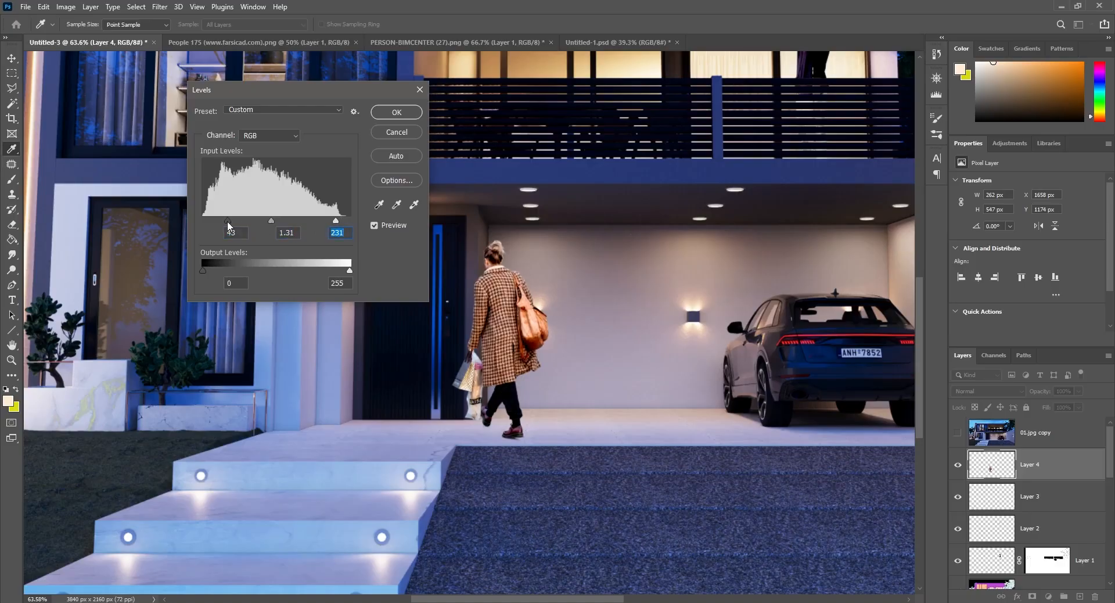
drag(228, 220, 276, 222)
click(396, 112)
key(v)
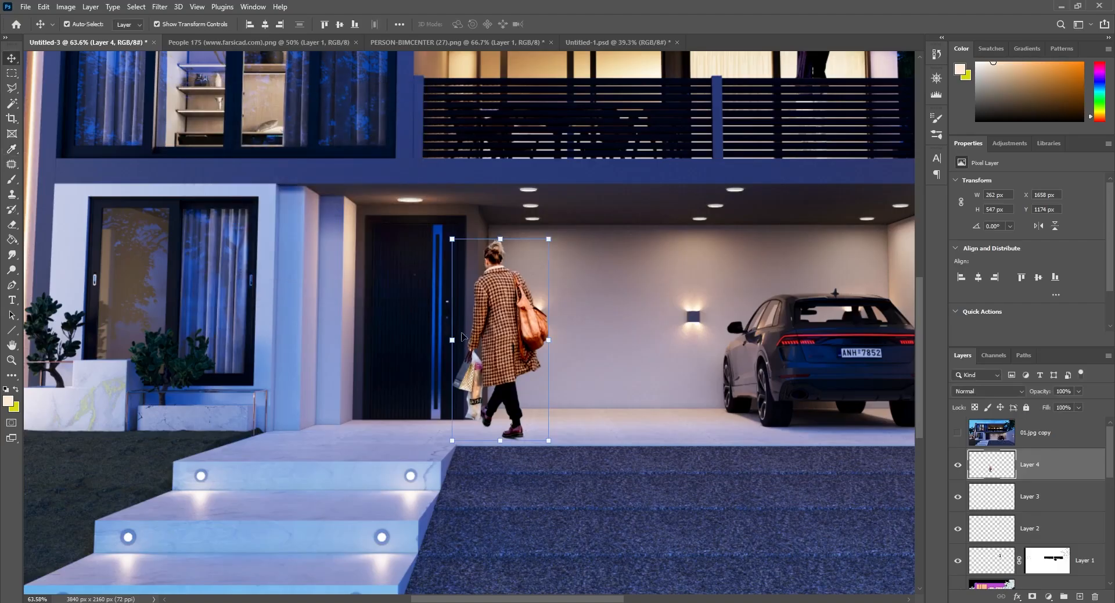
- Scale the woman down to 95.88% and position her beside the entrance door at X 1653, Y 1187 px
drag(548, 240, 545, 248)
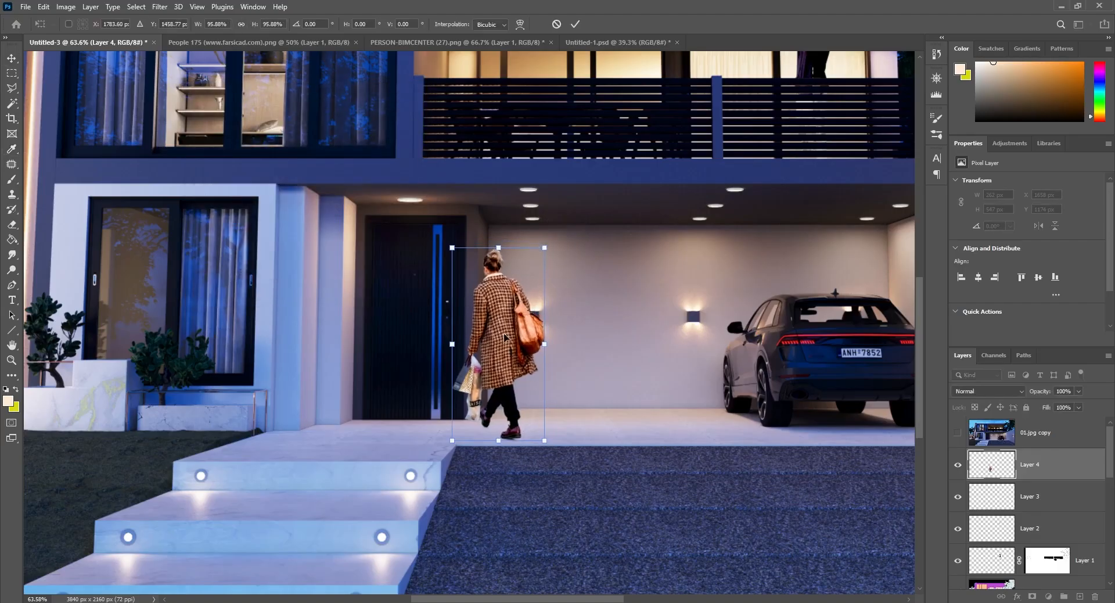
drag(505, 339, 503, 336)
click(575, 24)
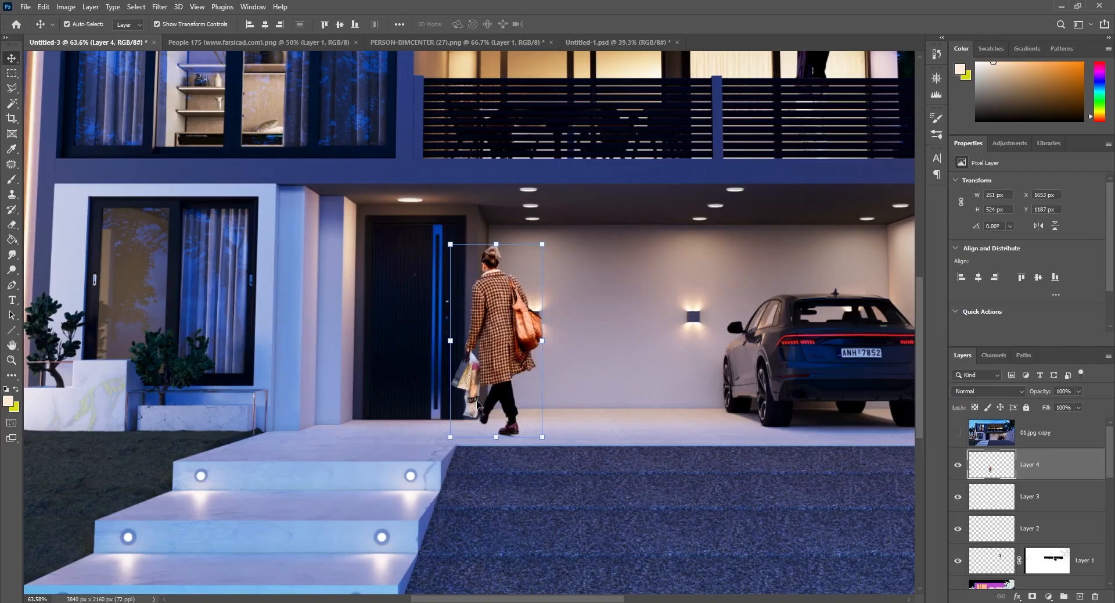
- Duplicate the woman's Layer 4 and rotate the copy by 180°
key(ctrl+j)
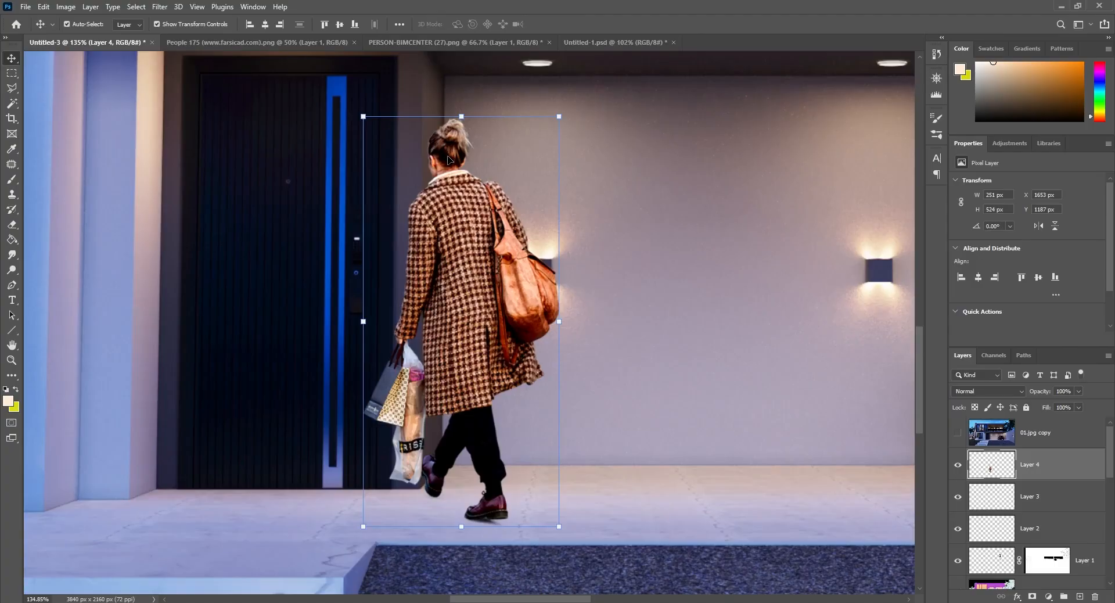
key(ctrl+j)
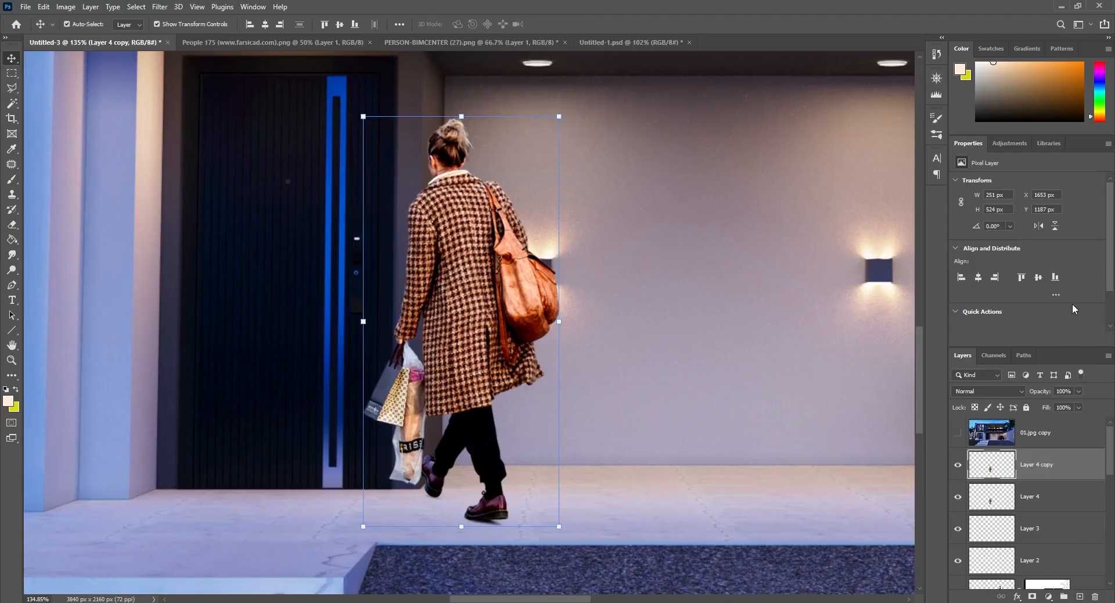
drag(572, 114, 214, 155)
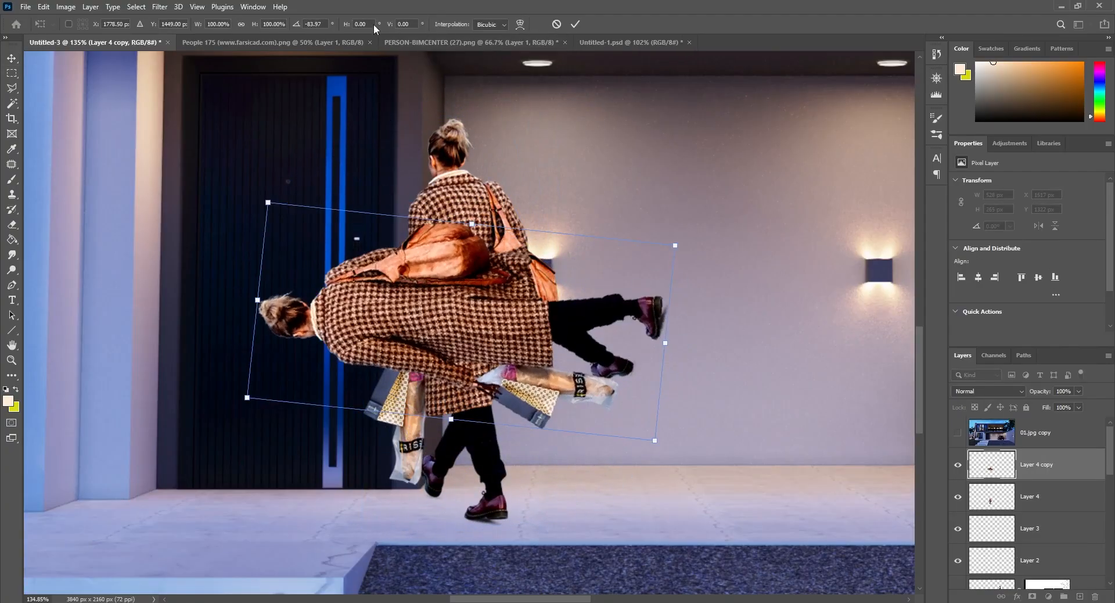
text(180)
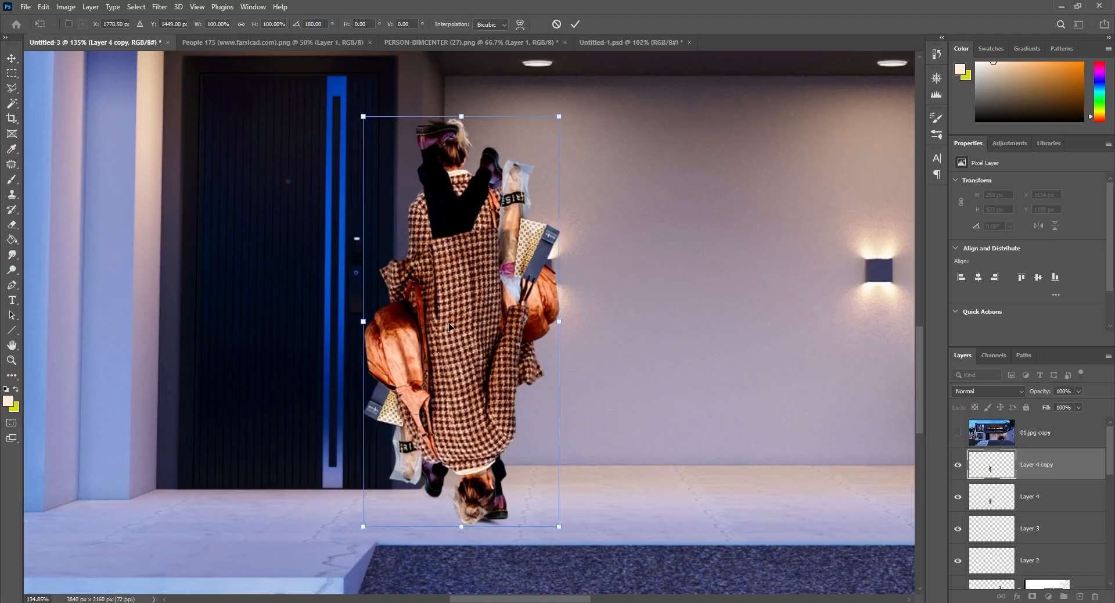
- Move the upside-down copy straight below the woman's feet and apply the transform
drag(463, 352, 457, 594)
drag(467, 459, 481, 464)
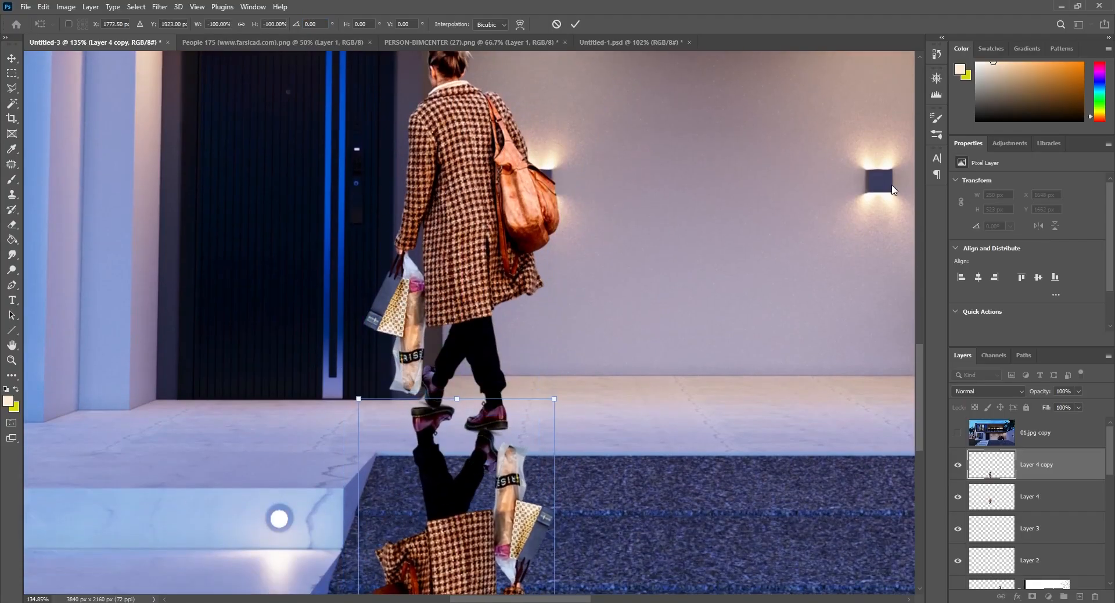
drag(920, 371, 920, 417)
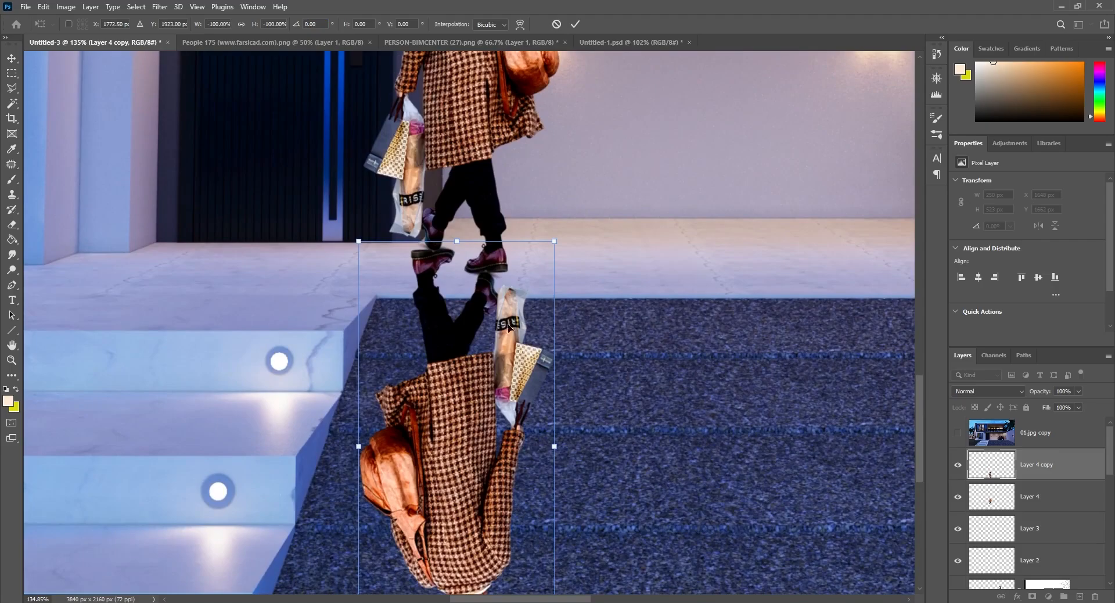
click(580, 23)
- Flip the upside-down copy horizontally and align its front shoe beneath hers, with the copy at X 1653, Y 1691 px
key(ctrl+t)
right_click(468, 399)
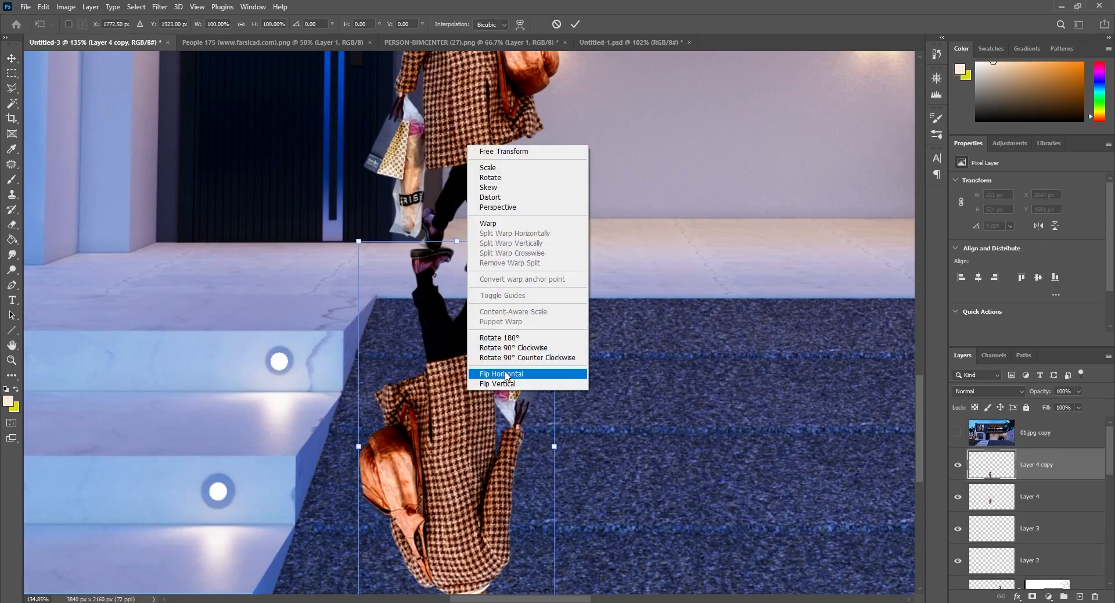
click(500, 375)
mouse_move(492, 293)
mouse_down()
mouse_move(504, 303)
mouse_move(496, 312)
mouse_up()
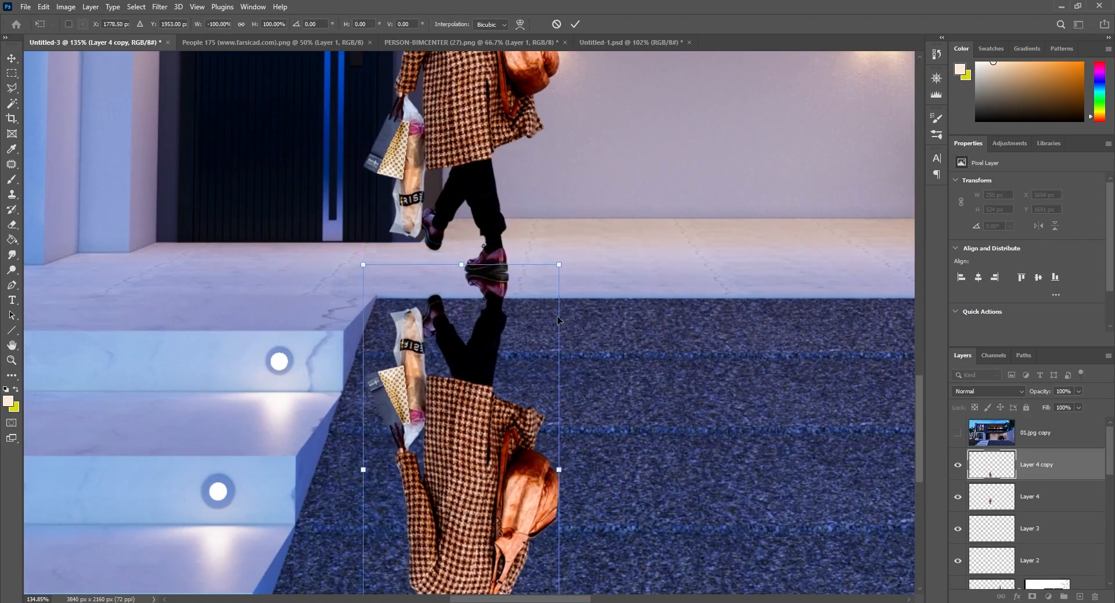
- Outline the mirrored front leg below the paving edge with the Polygonal Lasso and delete it from Layer 4 copy
click(13, 88)
scroll(490, 292, up, 8)
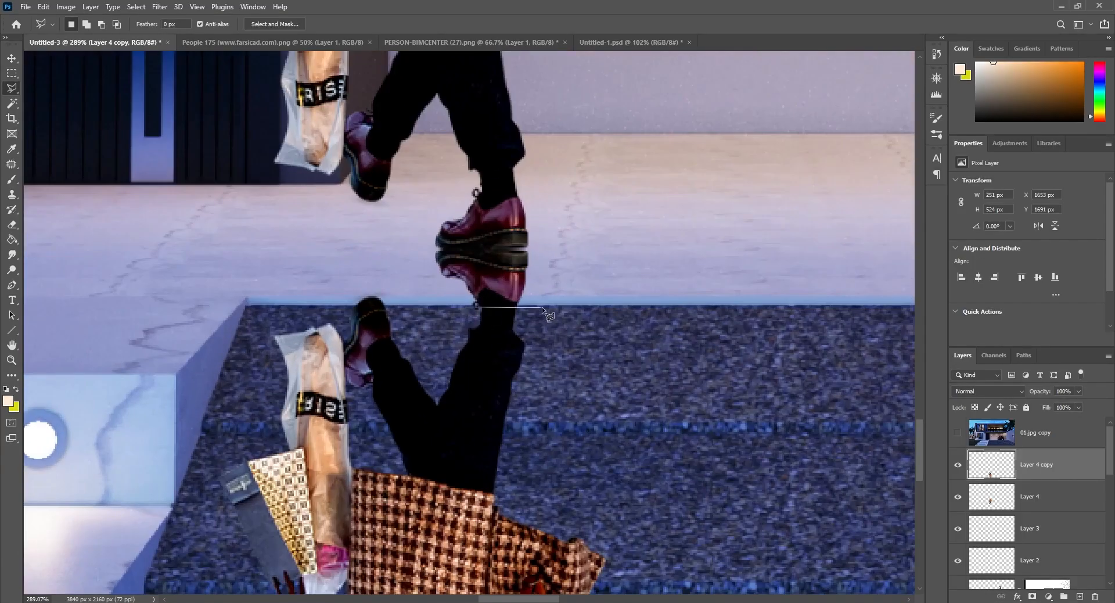
click(544, 308)
click(573, 361)
click(548, 420)
click(475, 422)
click(437, 339)
click(475, 308)
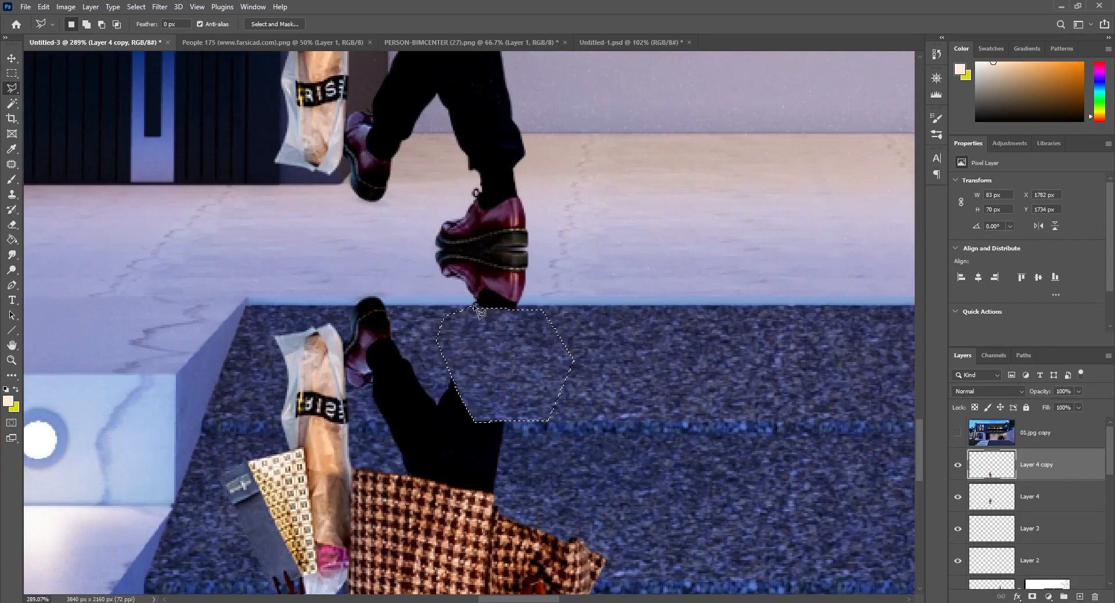
click(12, 58)
key(ctrl+d)
- Isolate the mirrored front shoe with a lasso selection and move it up against the woman's front shoe
mouse_move(505, 275)
mouse_down()
mouse_move(505, 284)
mouse_move(504, 273)
mouse_up()
drag(453, 237, 441, 258)
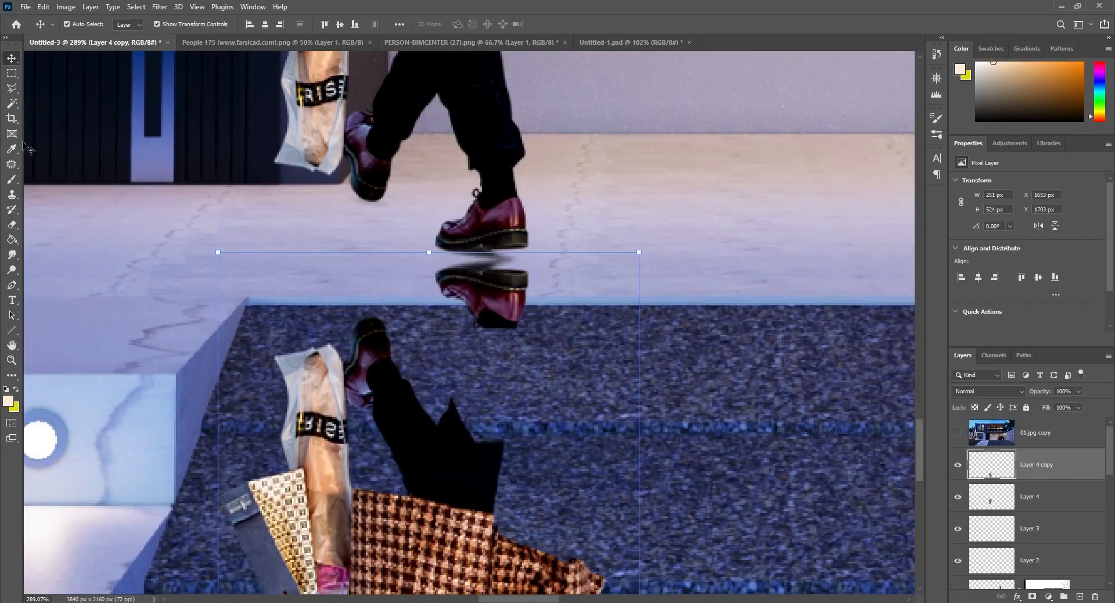
key(l)
click(475, 347)
click(416, 304)
click(437, 261)
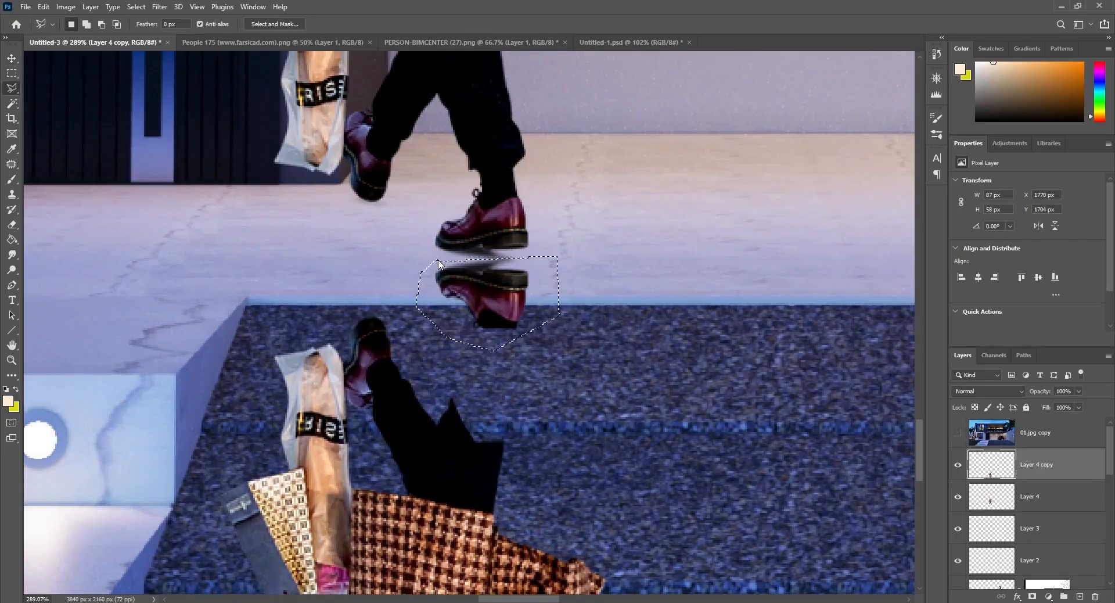
click(11, 58)
drag(505, 302, 505, 286)
- Scale the mirrored shoe to 91.38% width and 90.91% height and fit it directly under the real shoe's sole
key(ctrl+t)
drag(528, 238, 520, 246)
drag(494, 289, 500, 284)
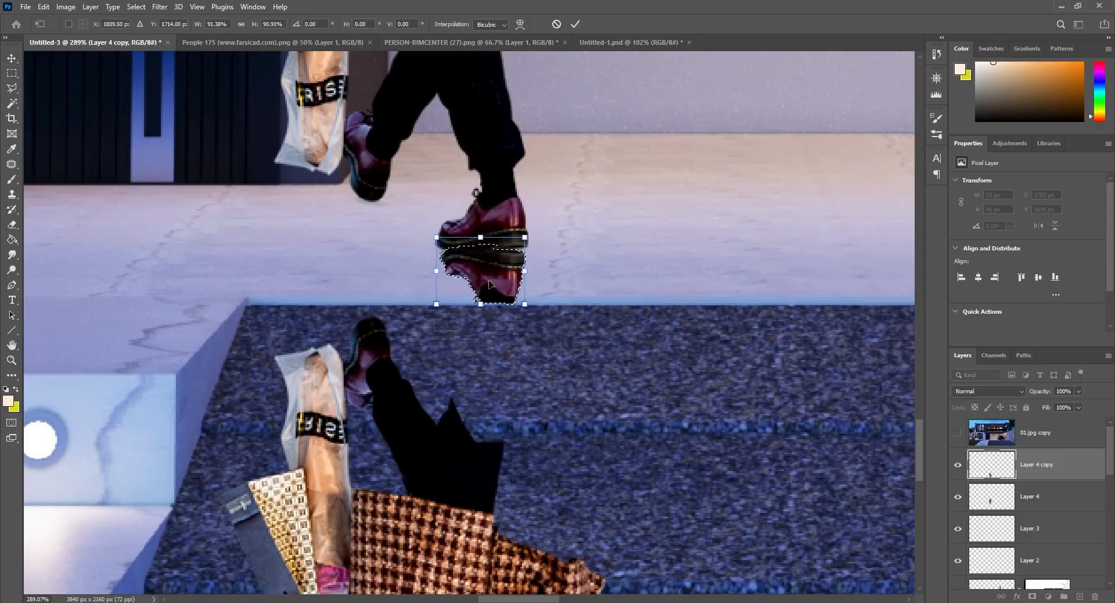
click(574, 25)
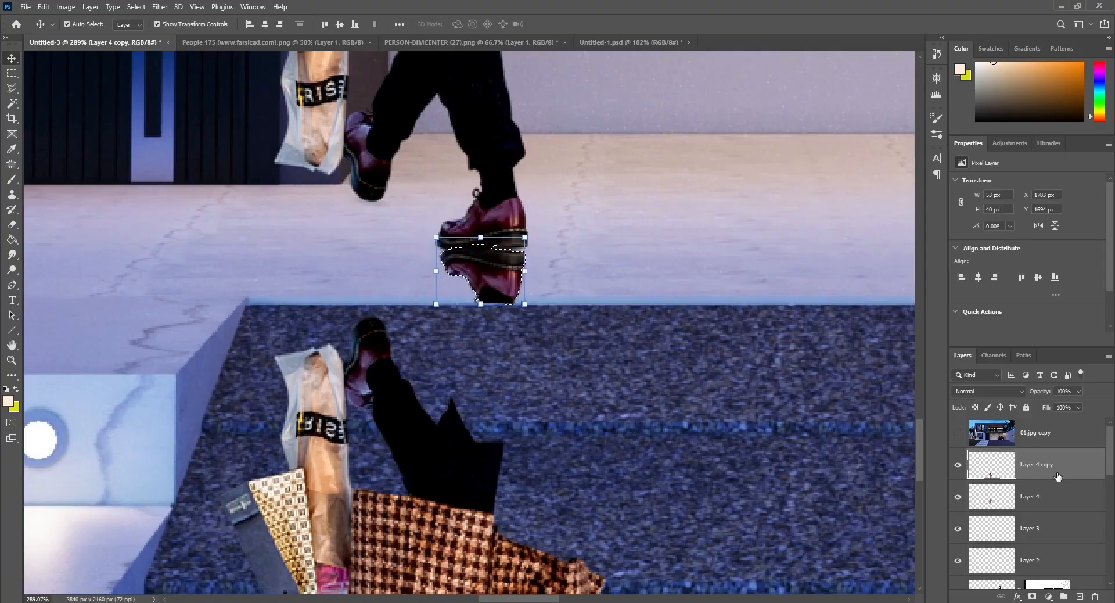
- Set the opacity of Layer 4 copy to 30% and clear the shoe selection
double_click(1065, 391)
text(20)
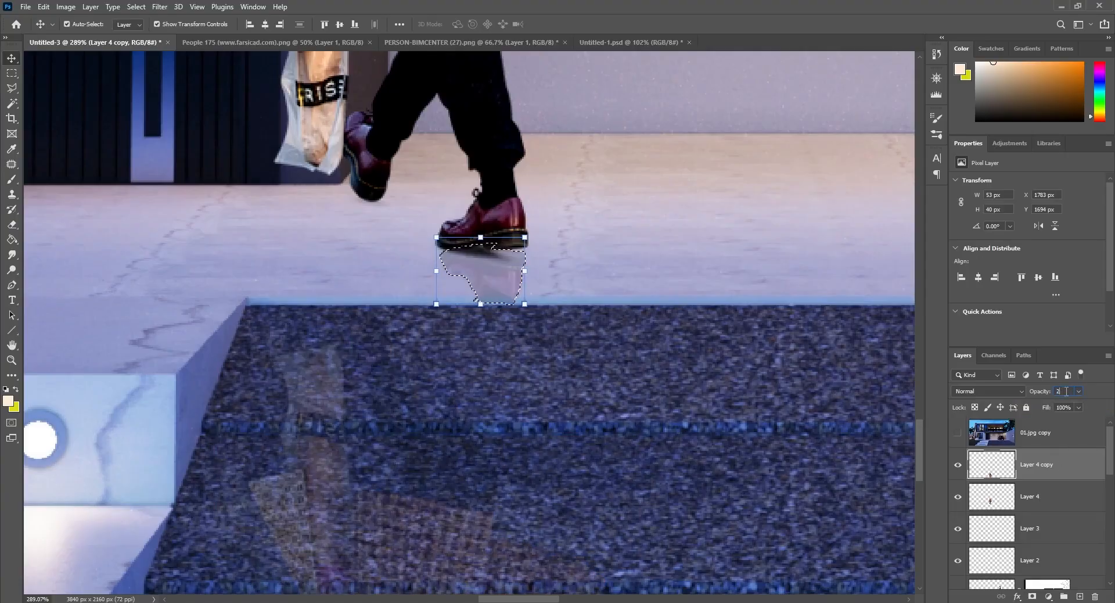
key(BackSpace)
key(BackSpace)
text(30)
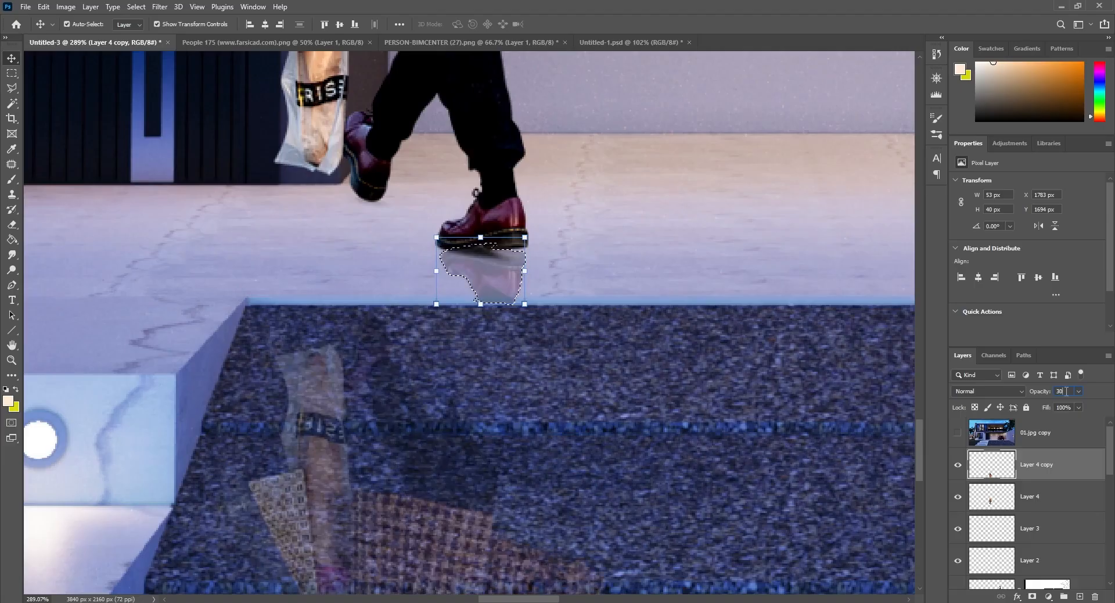
key(Return)
click(553, 347)
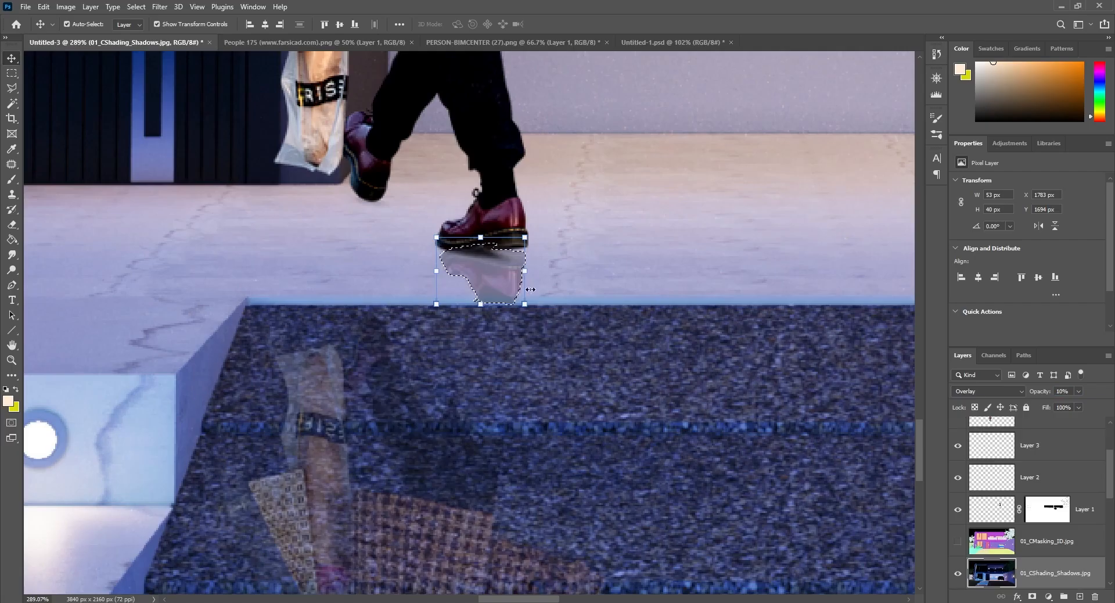
key(ctrl+d)
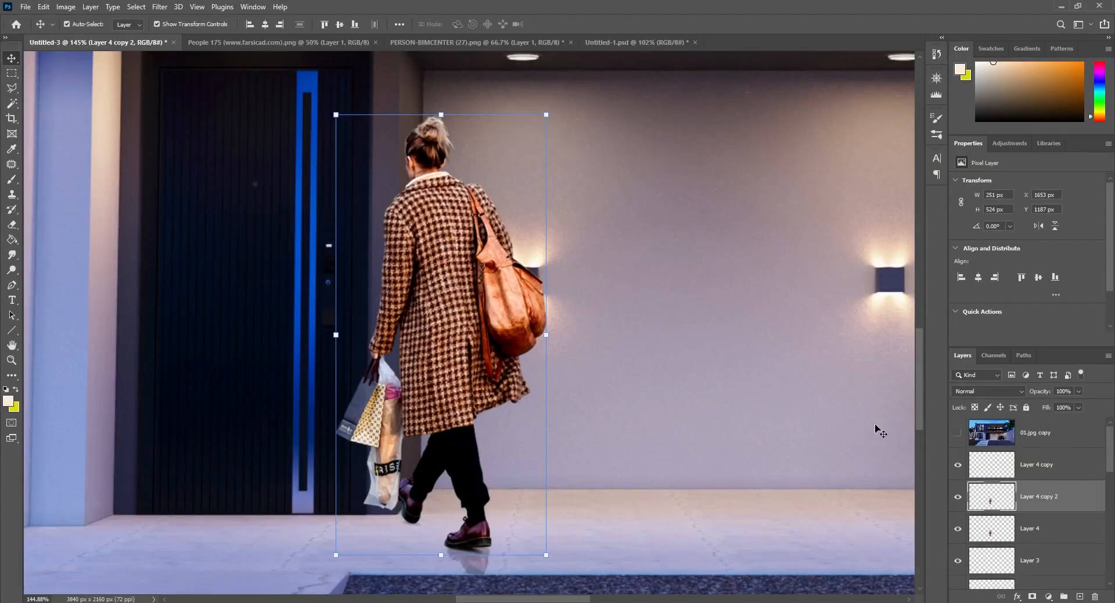
- Flip Layer 4 copy 2, the second duplicate of the woman, vertically
right_click(429, 244)
click(410, 204)
key(ctrl+t)
right_click(441, 258)
click(482, 492)
right_click(429, 306)
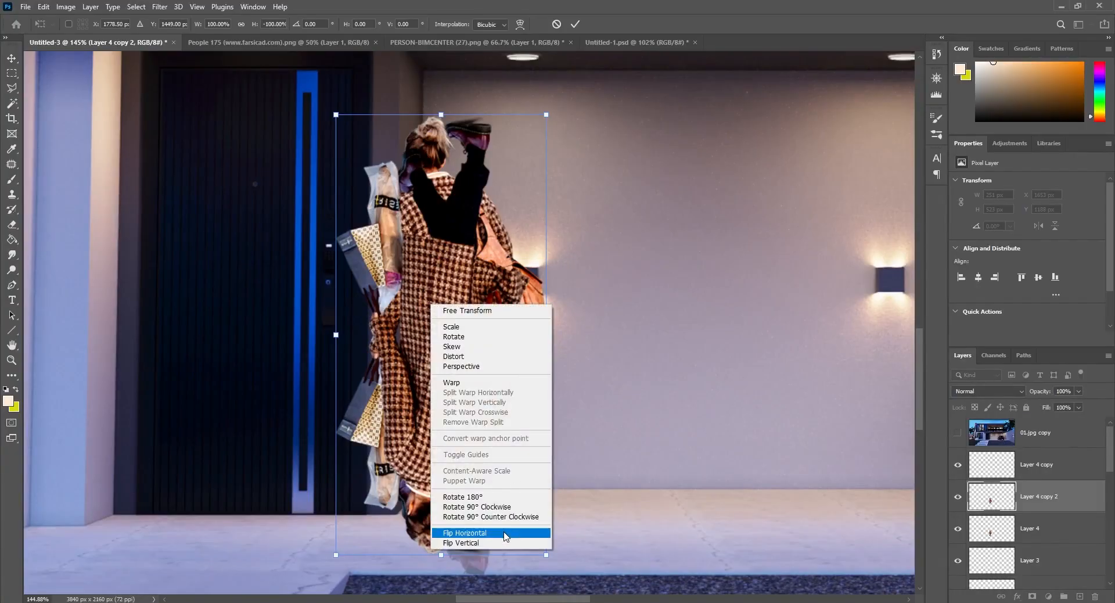
click(505, 535)
drag(450, 374, 443, 557)
drag(430, 492, 373, 456)
key(ctrl+z)
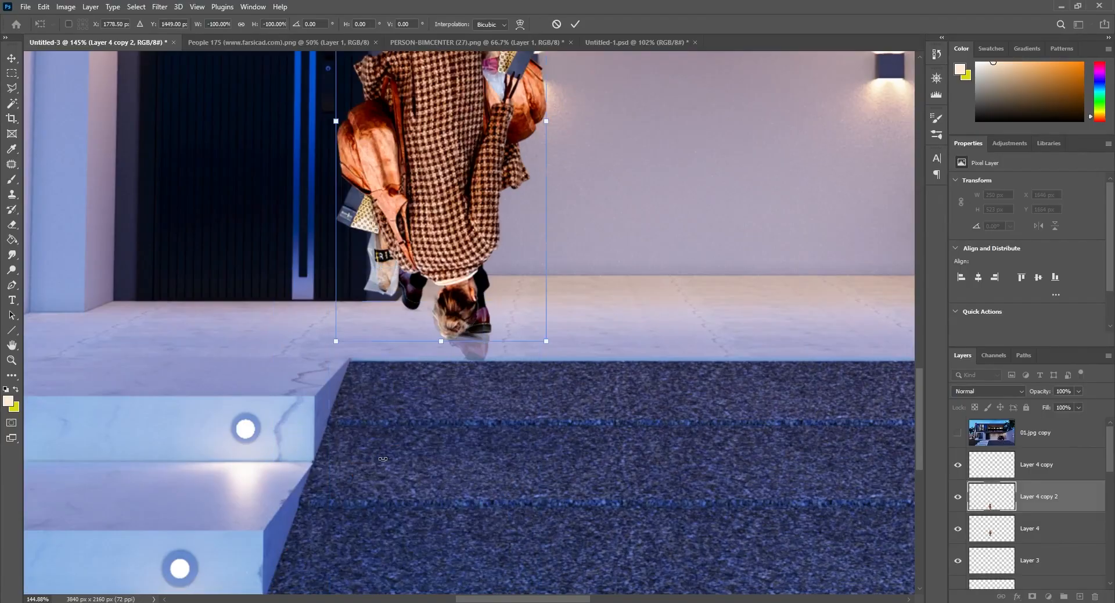
key(ctrl+z)
- Move the vertically flipped copy down below the woman's feet to X 1653, Y 1610 px
mouse_move(467, 186)
mouse_down()
mouse_move(467, 555)
mouse_move(467, 540)
mouse_up()
key(Return)
- Lasso the mirrored coat, head, handbag and front leg in Layer 4 copy 2 and delete them, keeping the shopping bags and rear foot
key(l)
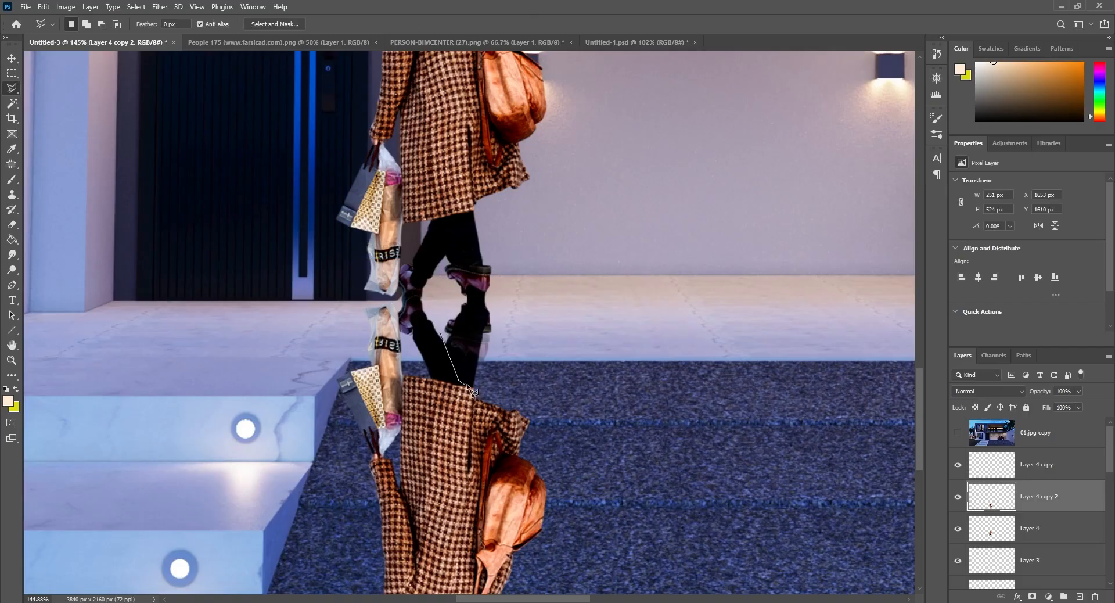
click(440, 334)
click(442, 252)
click(529, 247)
click(548, 361)
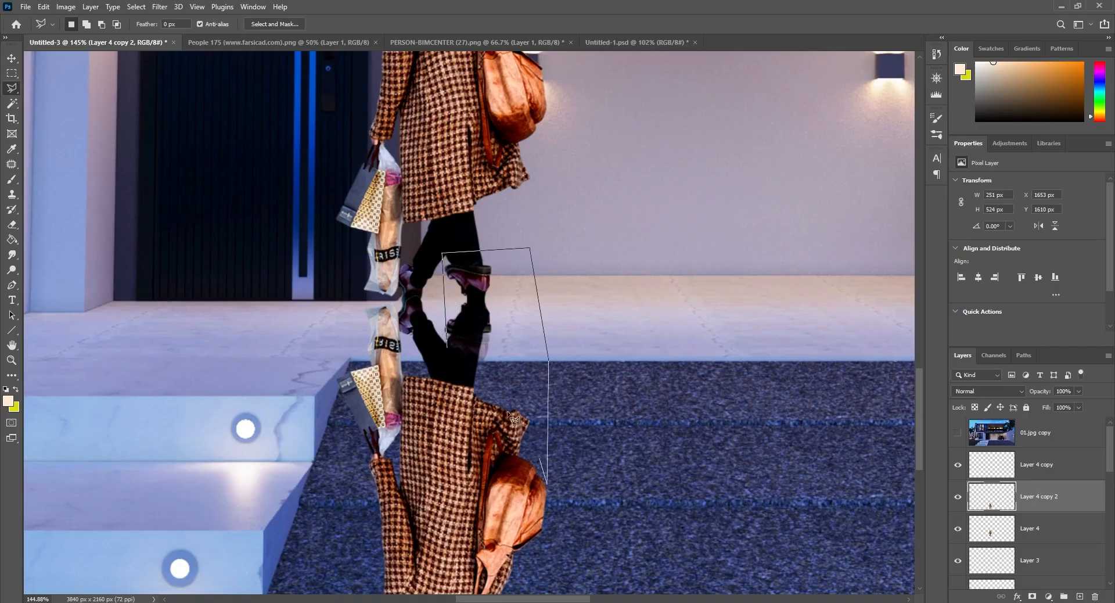
click(547, 484)
scroll(568, 543, down, 3)
click(591, 361)
click(541, 456)
click(405, 464)
click(360, 416)
click(332, 331)
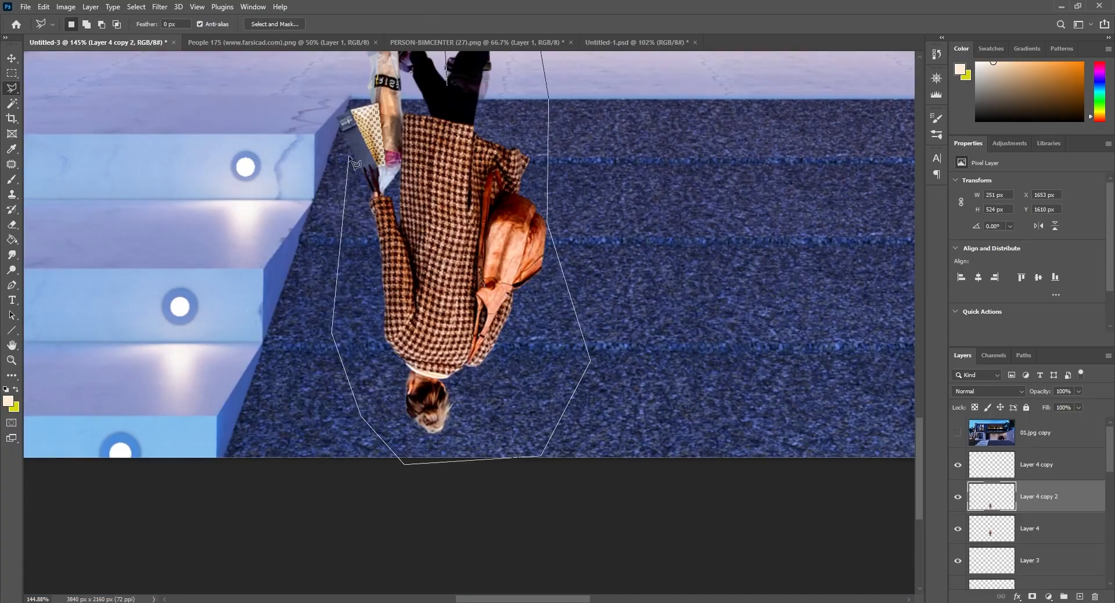
click(398, 150)
click(404, 116)
click(427, 109)
click(446, 86)
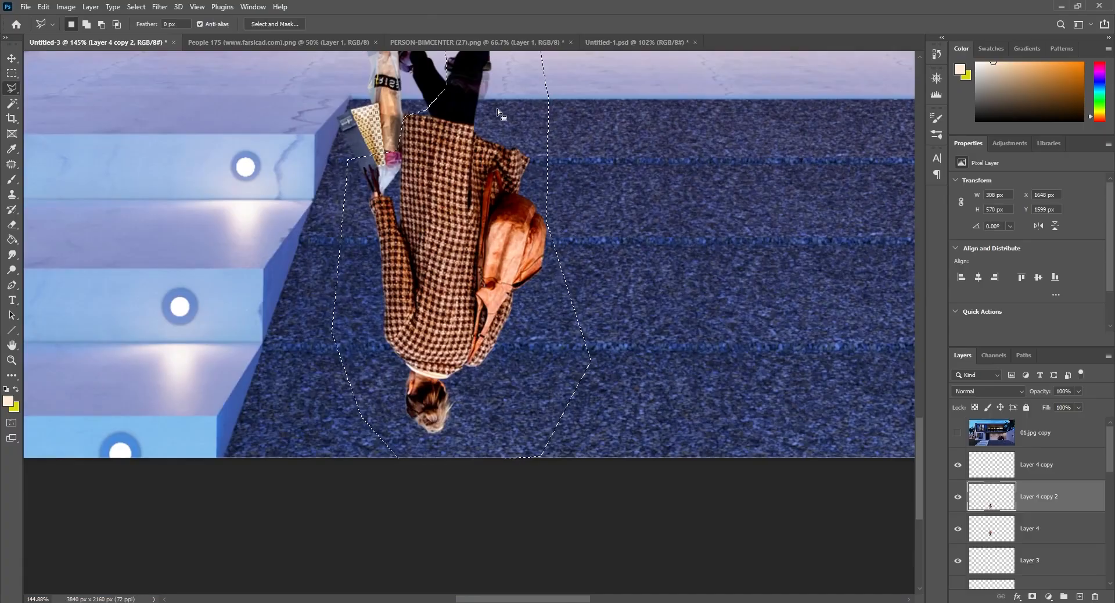
key(Delete)
key(ctrl+d)
scroll(597, 268, up, 3)
- Scale the mirrored bags and rear foot to 97.74% width and 81.88% height and place them at X 1653, Y 1654 px
key(v)
mouse_move(420, 295)
mouse_down()
mouse_move(420, 316)
mouse_move(419, 294)
mouse_up()
drag(392, 380, 393, 363)
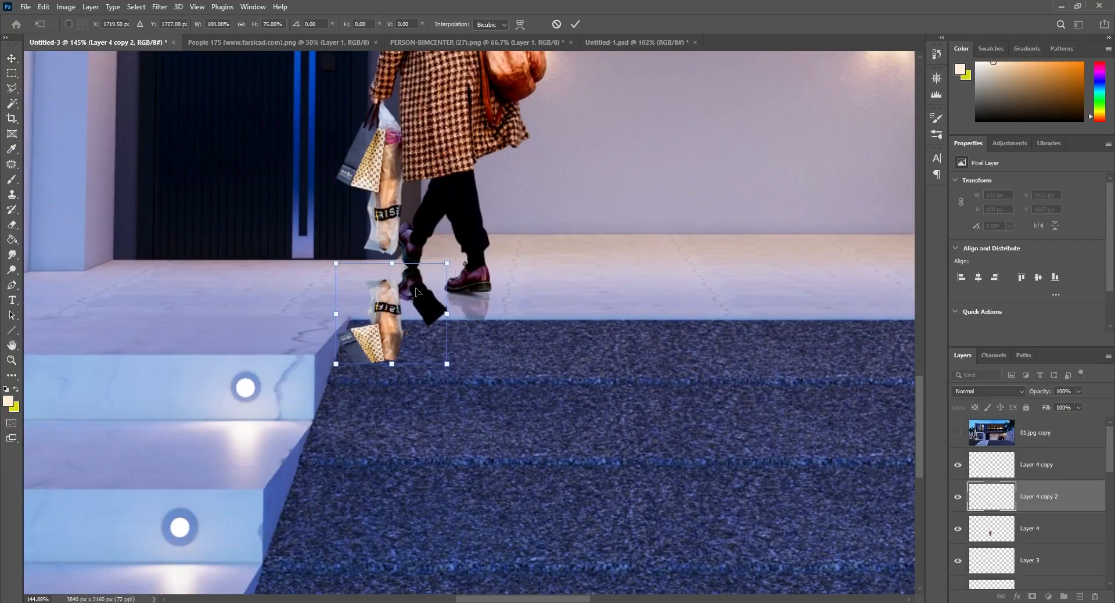
drag(416, 290, 416, 285)
drag(447, 359, 391, 363)
drag(428, 294, 428, 298)
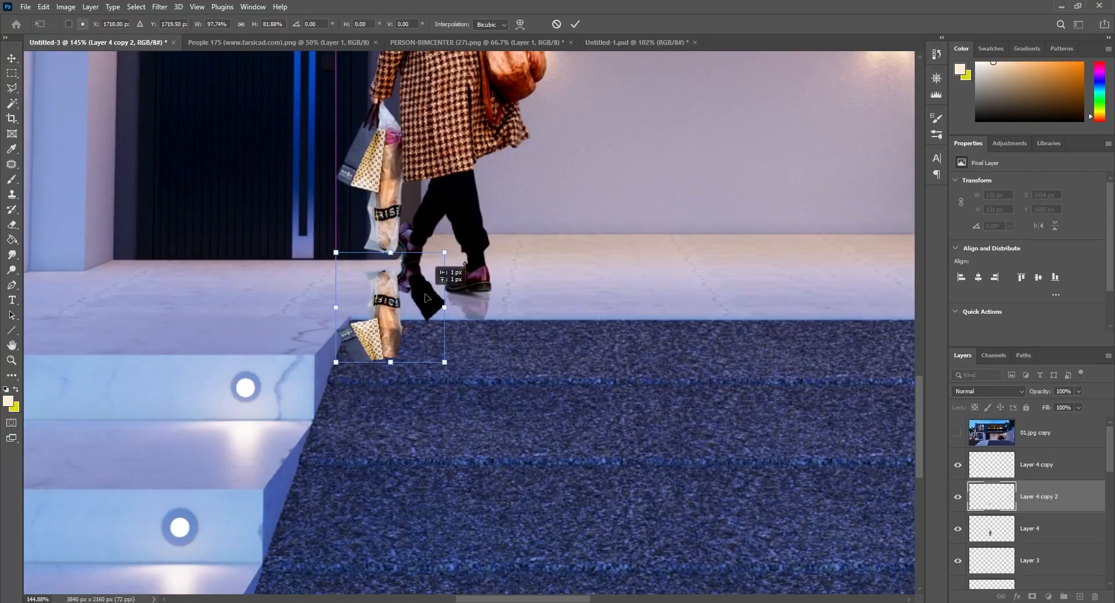
click(575, 24)
- Set the opacity of Layer 4 copy 2 to 20% and lower the reflection to Y 1663 px
click(1067, 391)
text(20)
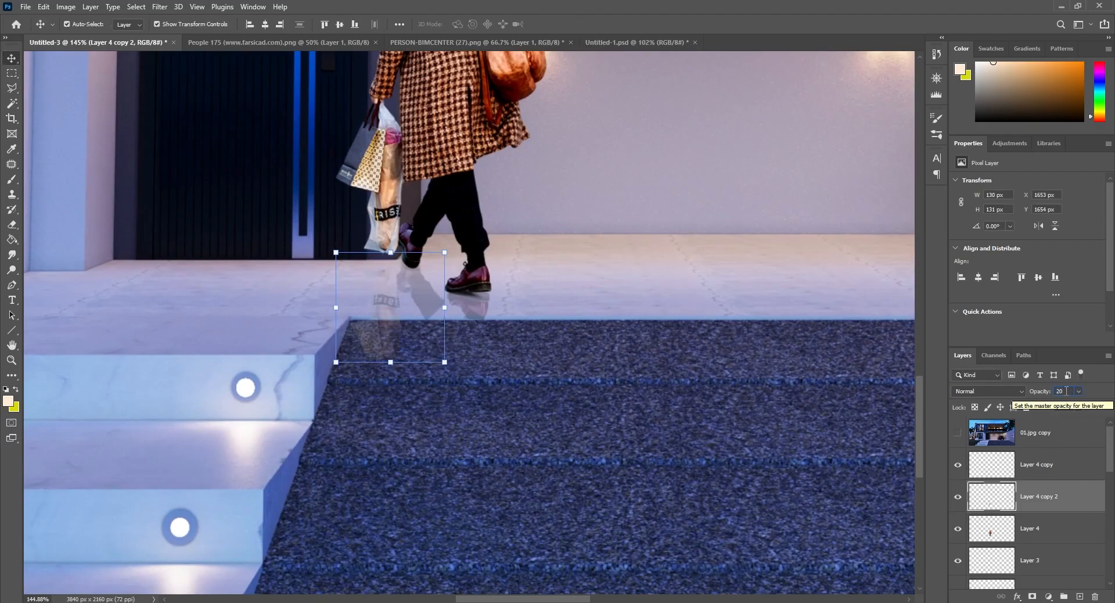
key(Return)
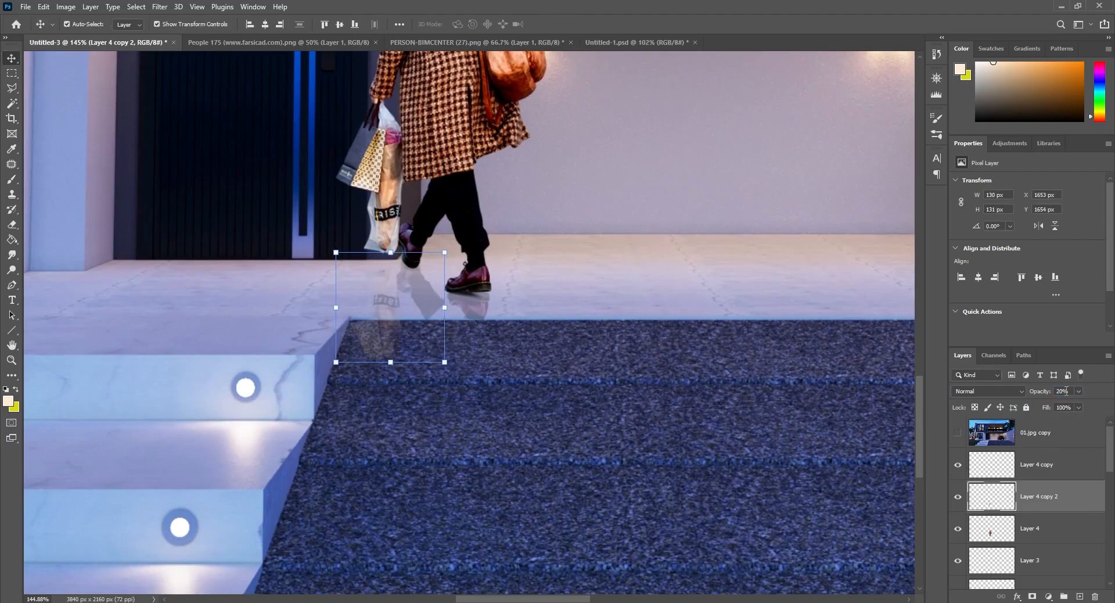
drag(422, 287, 421, 297)
- Lasso the part of the bags' reflection that falls on the dark driveway beyond the paving edge and delete it
click(11, 88)
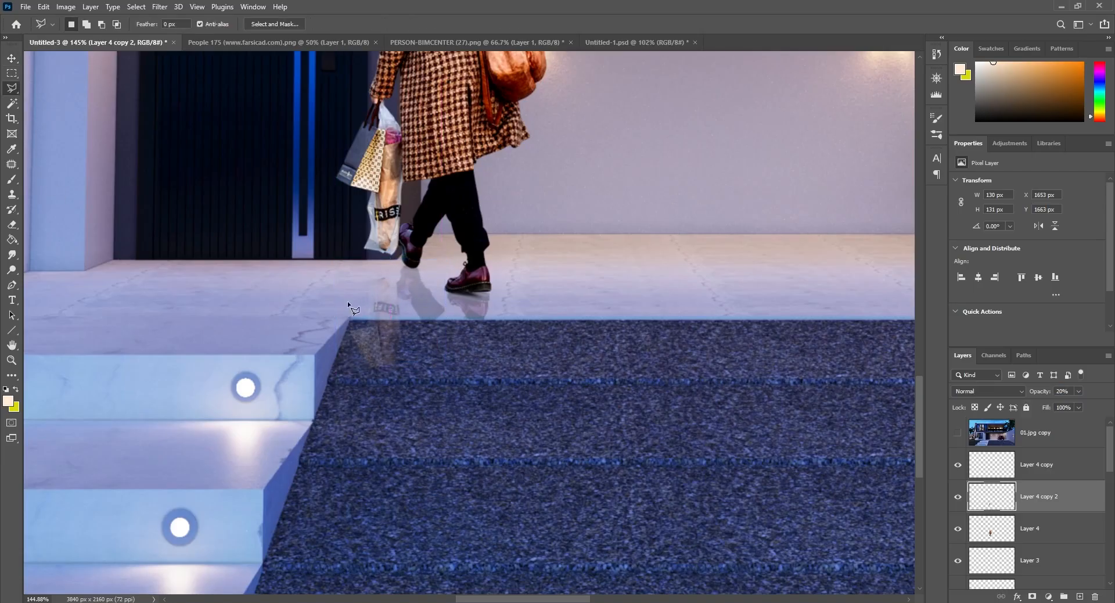
scroll(372, 301, up, 8)
scroll(425, 332, up, 2)
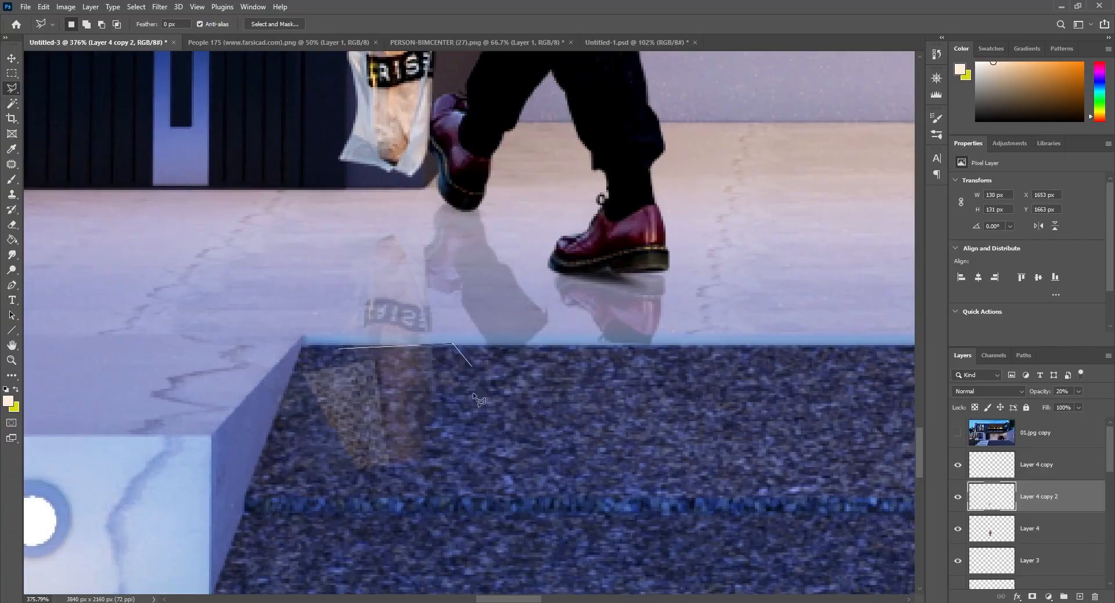
click(474, 396)
click(480, 453)
click(415, 498)
click(340, 513)
click(285, 489)
click(268, 370)
click(338, 347)
key(Delete)
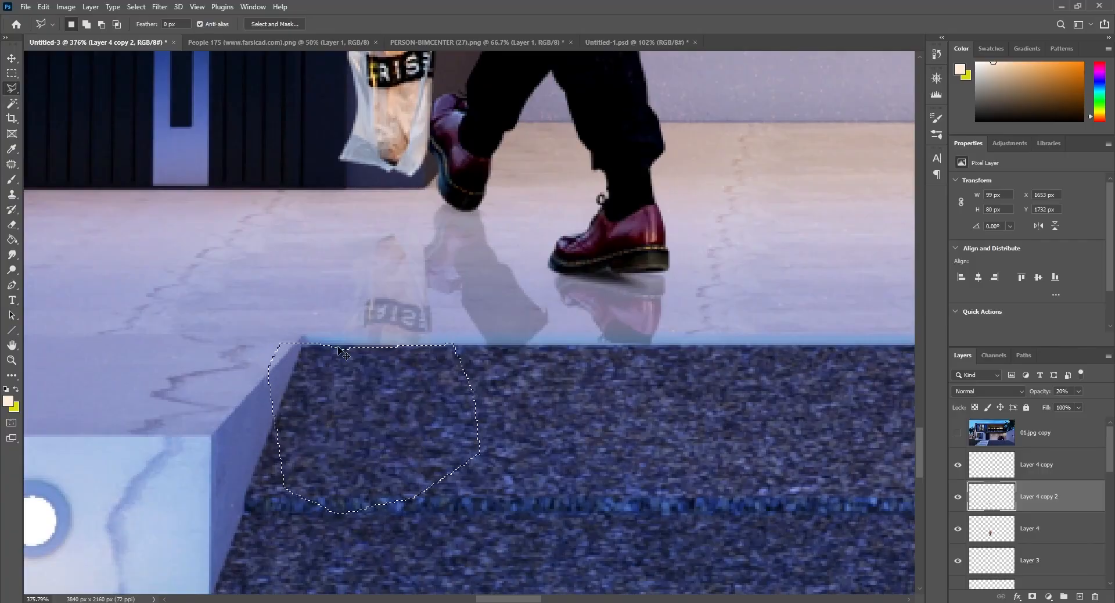
key(ctrl+d)
- Deselect the layer and review the woman and her floor reflections against the whole entrance
click(12, 58)
scroll(512, 267, down, 10)
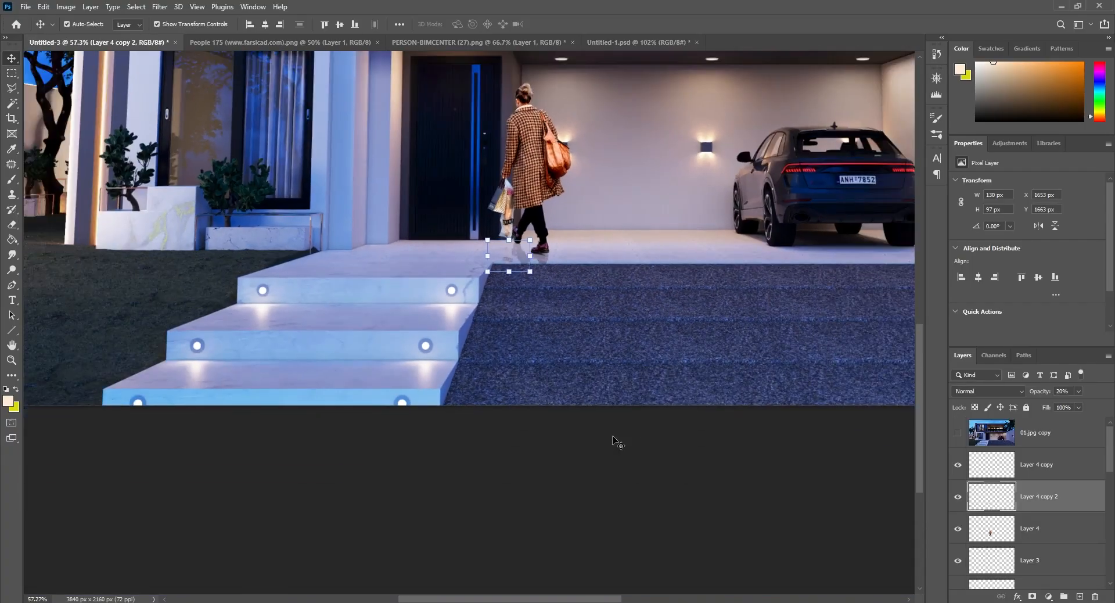
click(617, 443)
drag(914, 353, 927, 317)
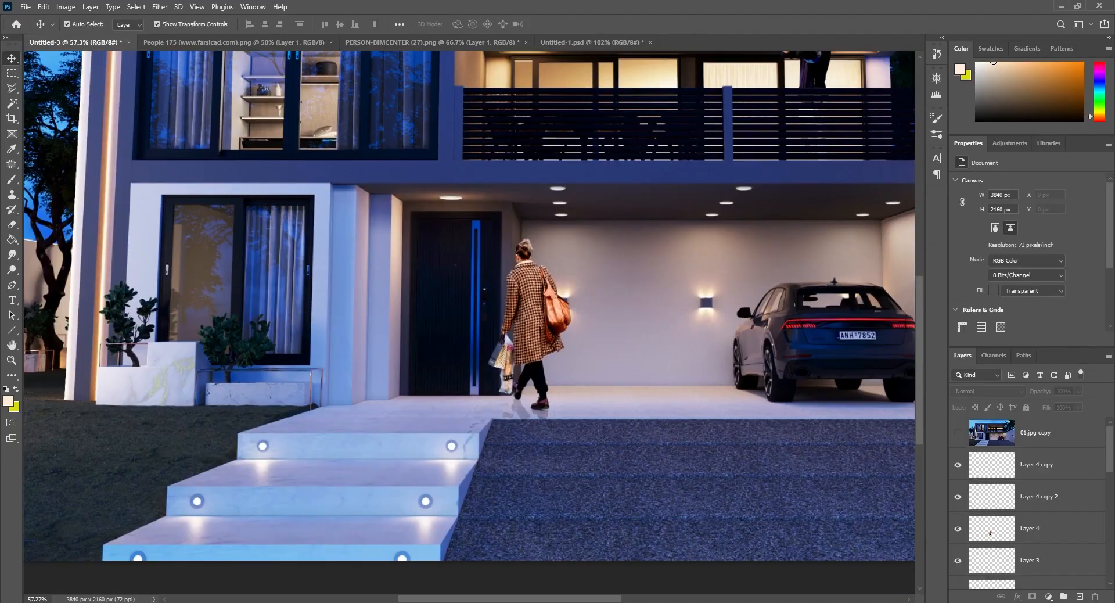
- Merge the two reflection layers, Layer 4 copy and Layer 4 copy 2, into a single layer
scroll(541, 456, up, 8)
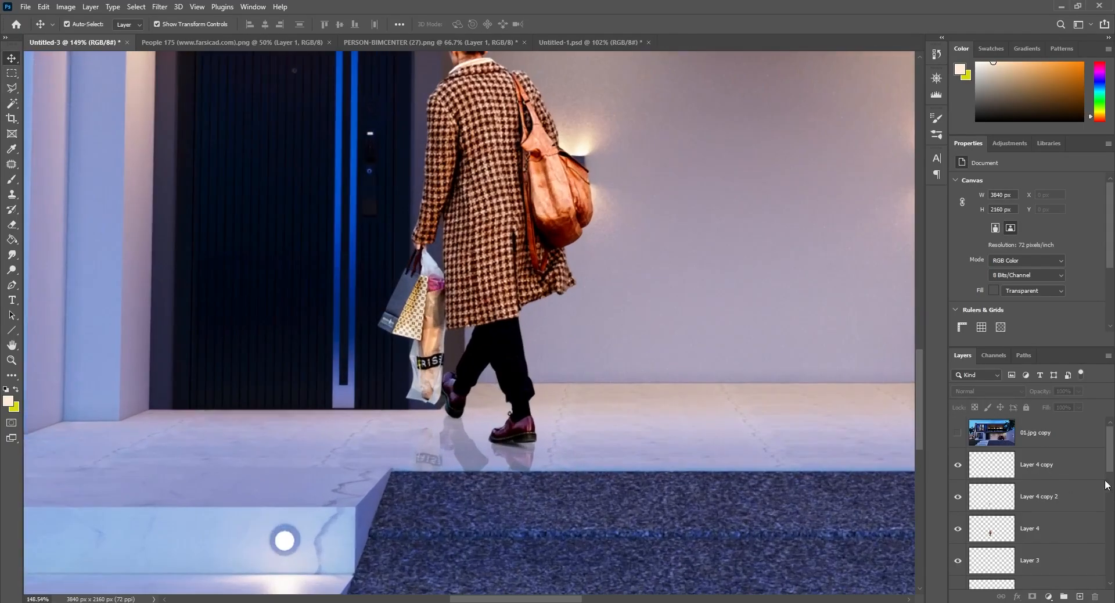
click(1038, 500)
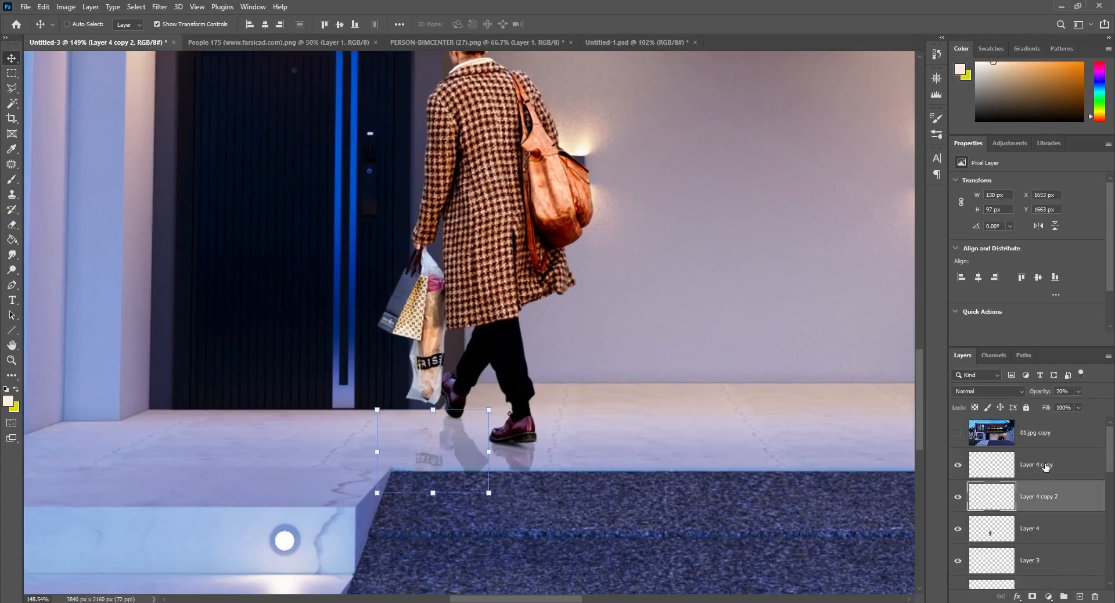
ctrl+click(1045, 466)
right_click(1045, 467)
click(919, 457)
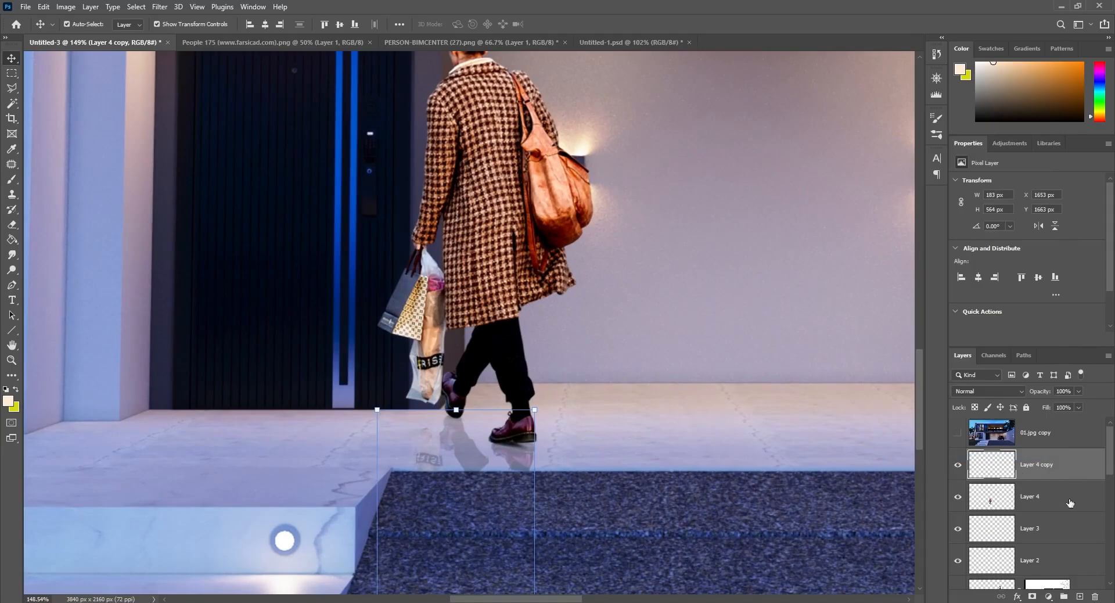
- Create a new layer above the reflections, set the soft brush tip's angle to -44°, and undo the test dab
click(1079, 596)
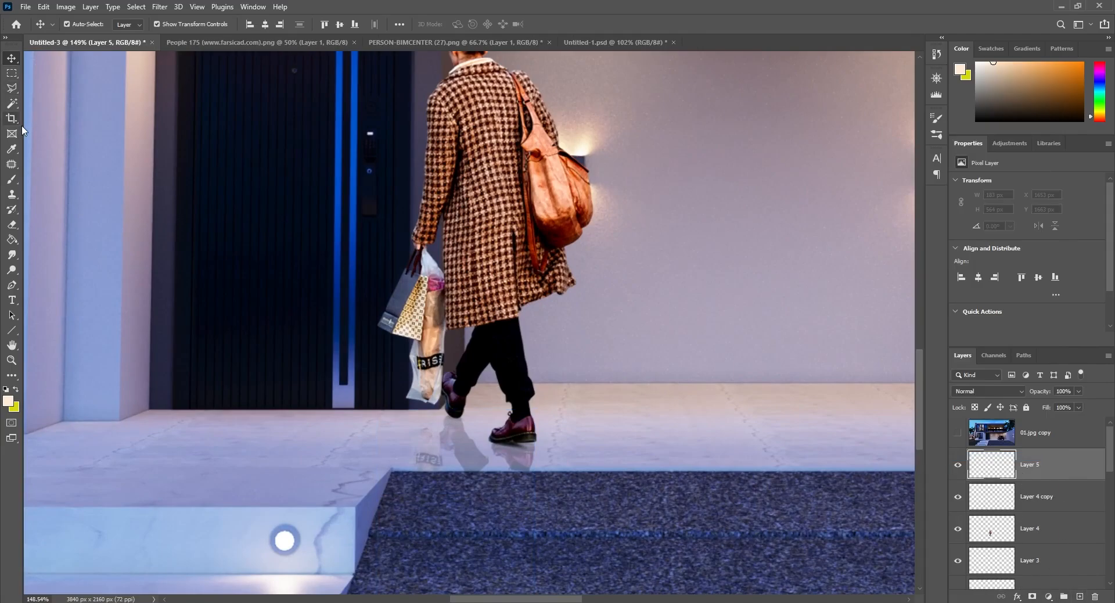
click(12, 179)
click(74, 26)
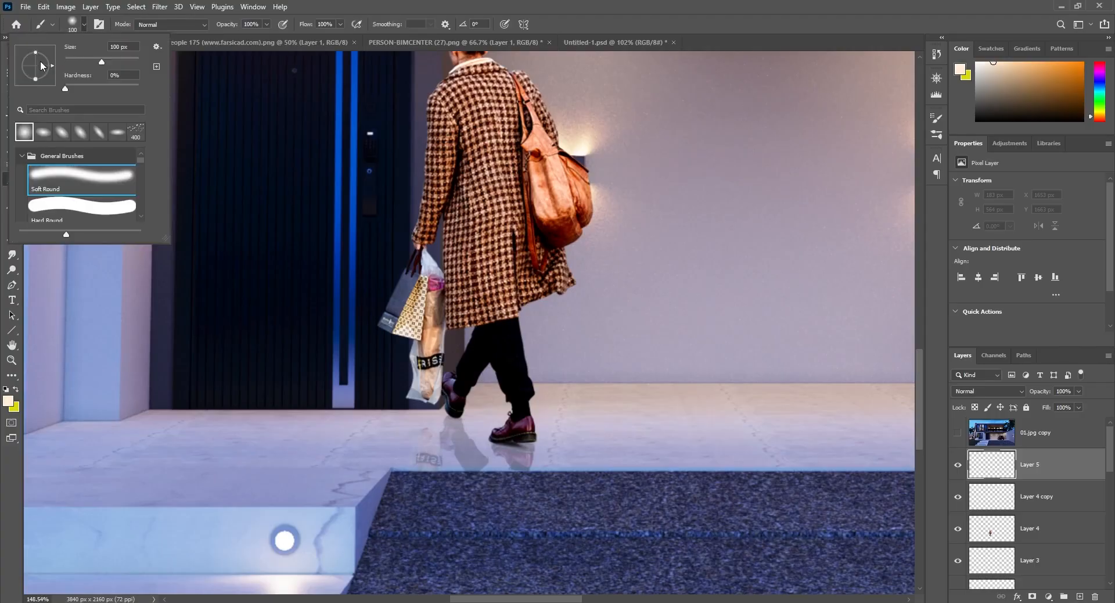
drag(36, 52, 48, 77)
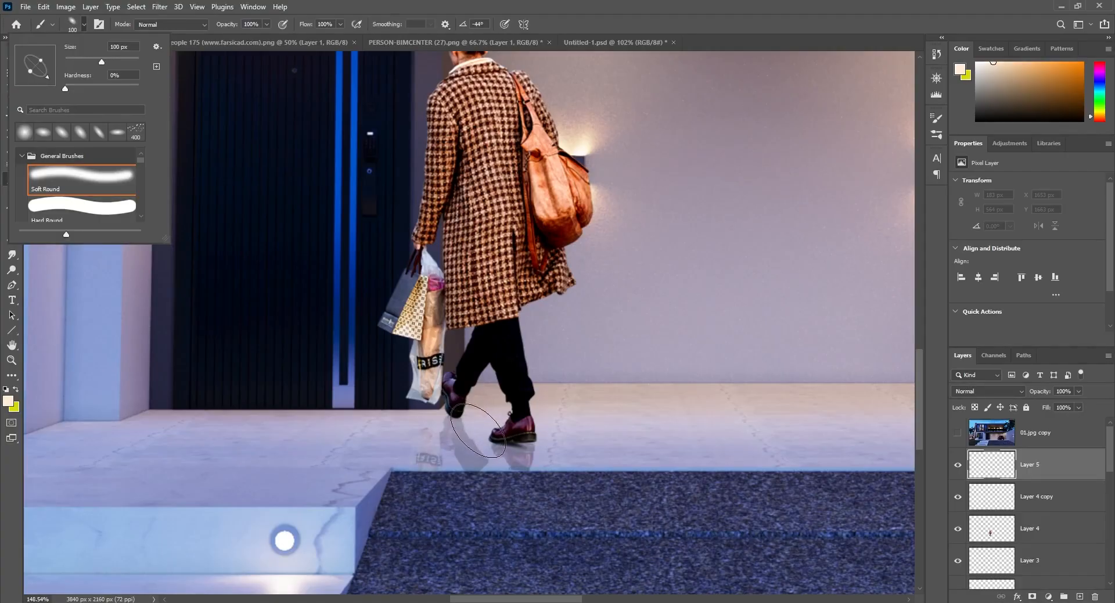
click(478, 429)
key(ctrl+z)
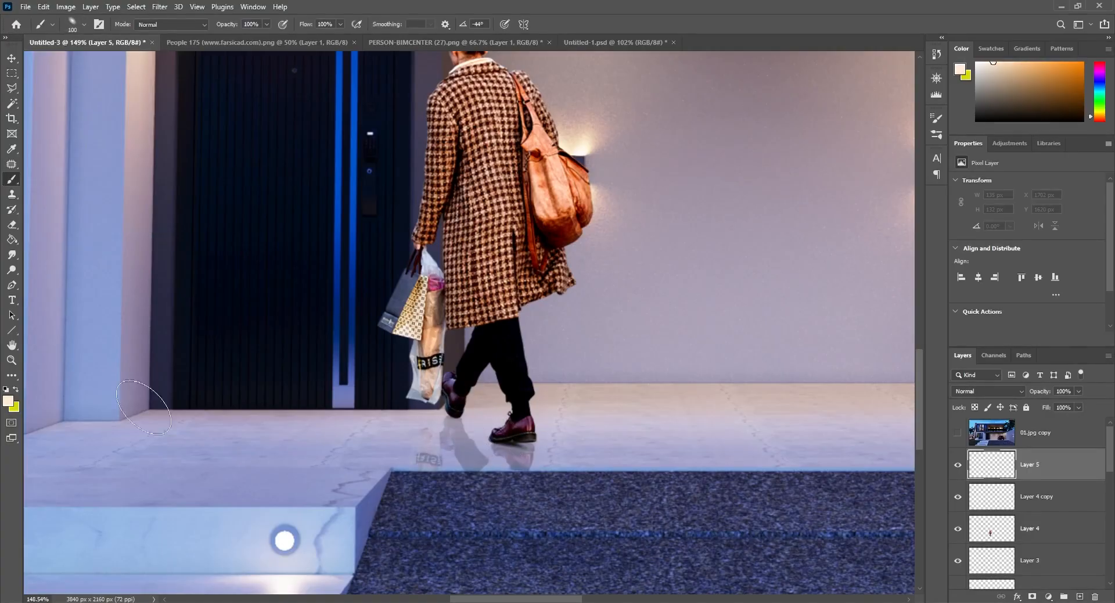
- Set the foreground colour to black (000000) and enlarge the angled soft brush to 400 px
click(8, 403)
drag(119, 485, 90, 500)
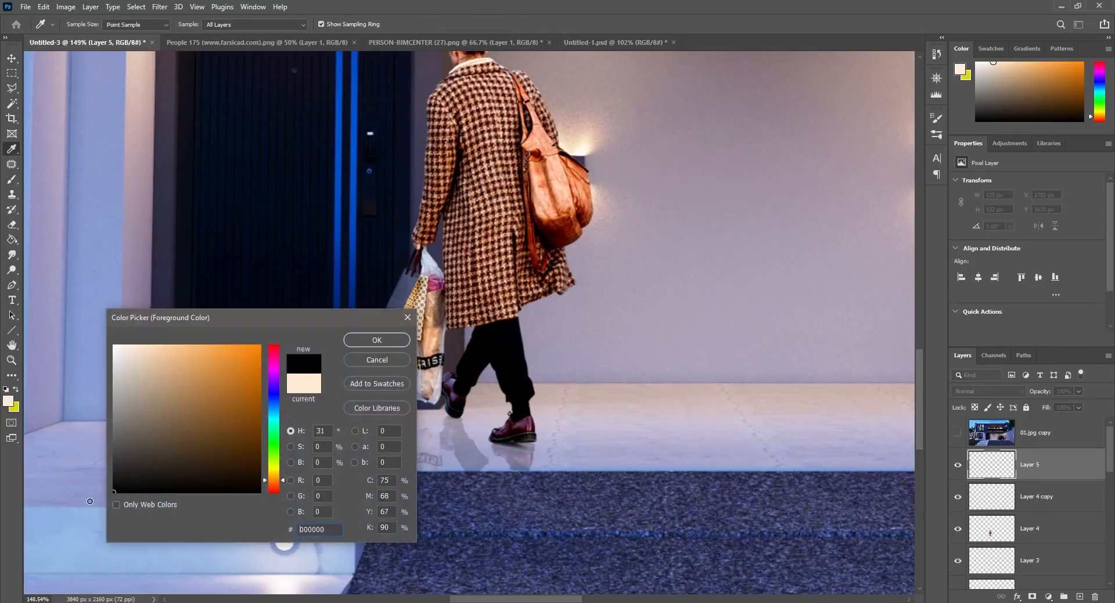
click(360, 340)
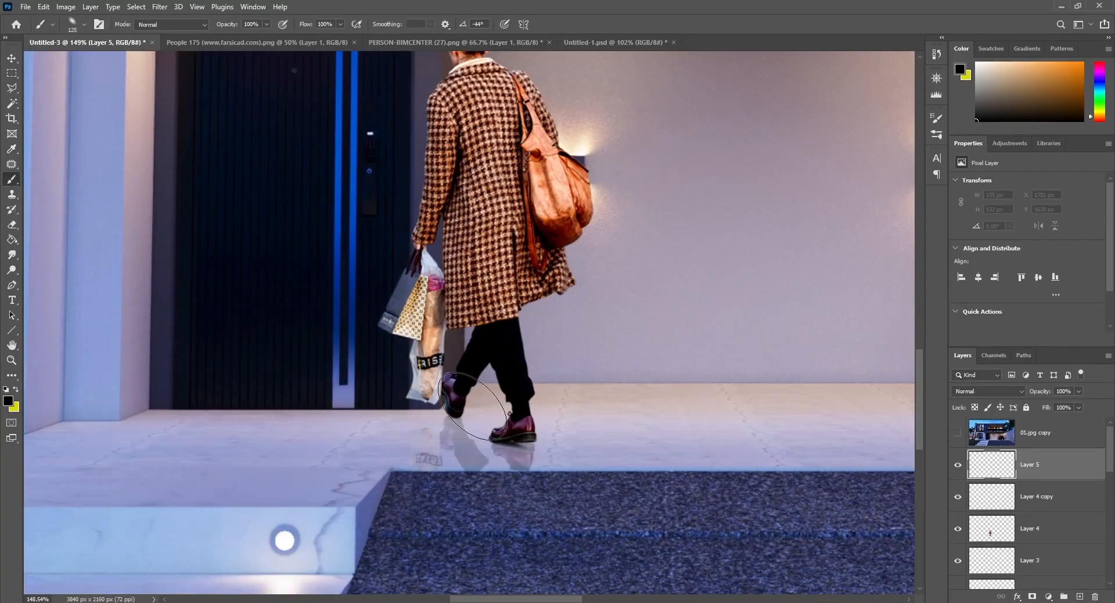
key(bracketright)
key(bracketright)
- Select the porch floor with the Magic Wand using its colour in 01_CMasking_ID.jpg, showing that layer only while sampling
click(12, 103)
click(598, 430)
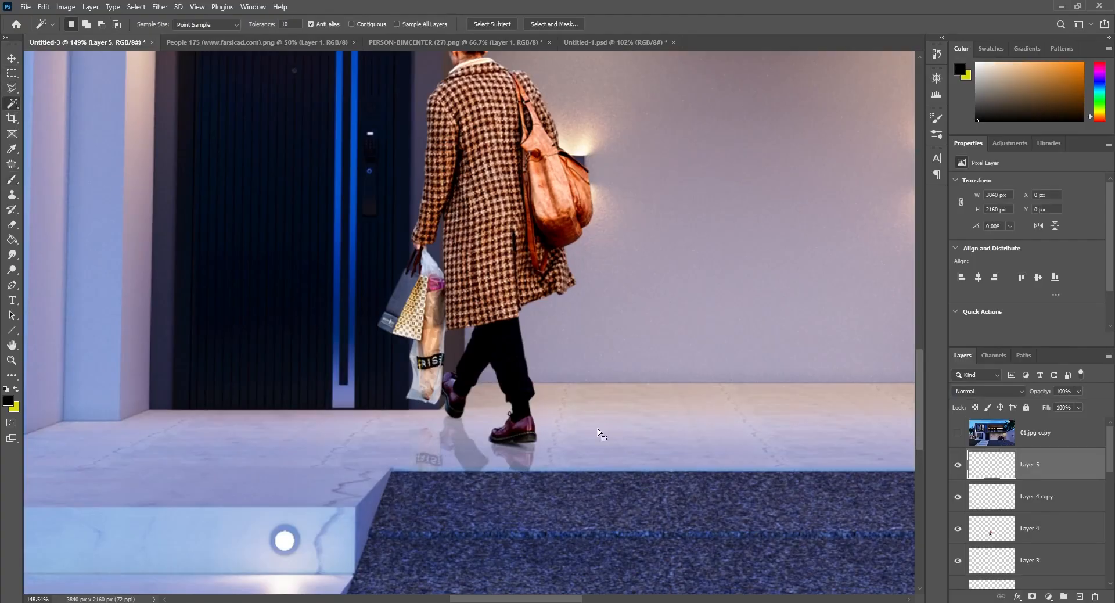
scroll(1030, 478, down, 5)
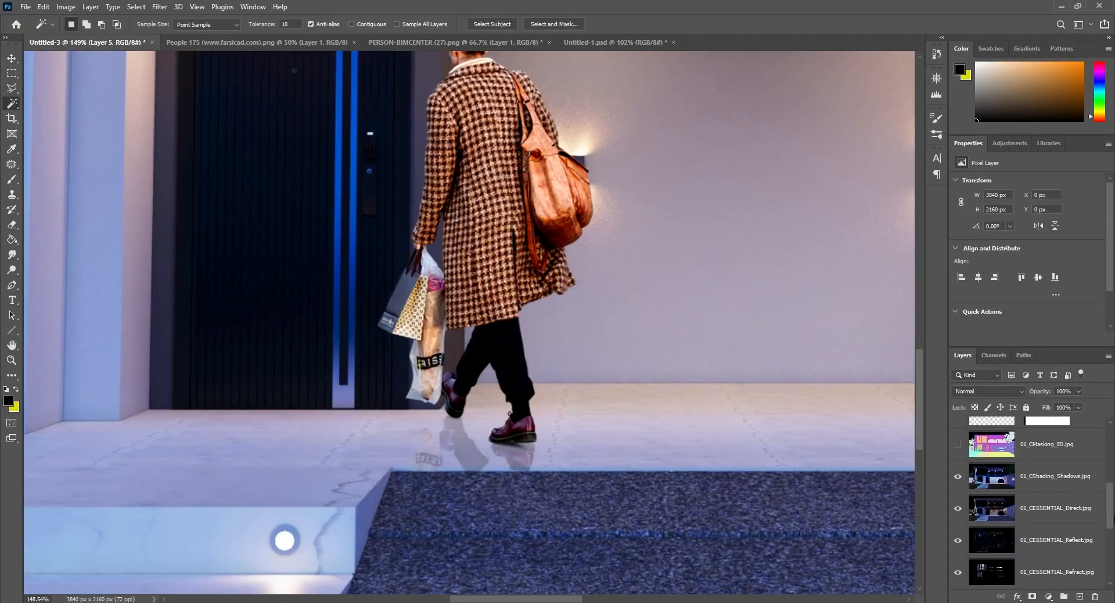
click(1025, 467)
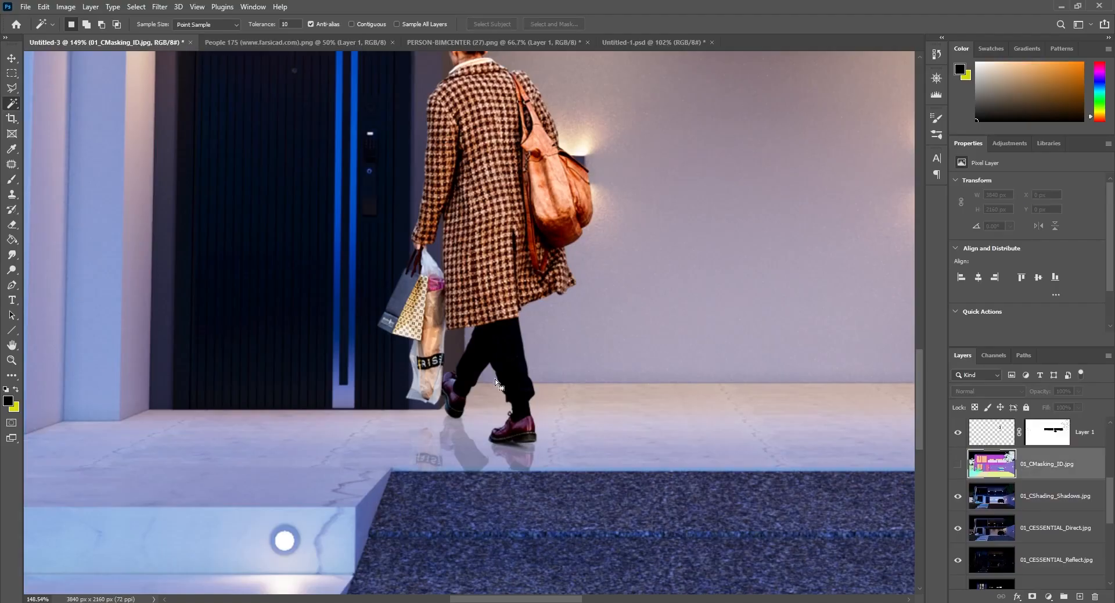
click(959, 464)
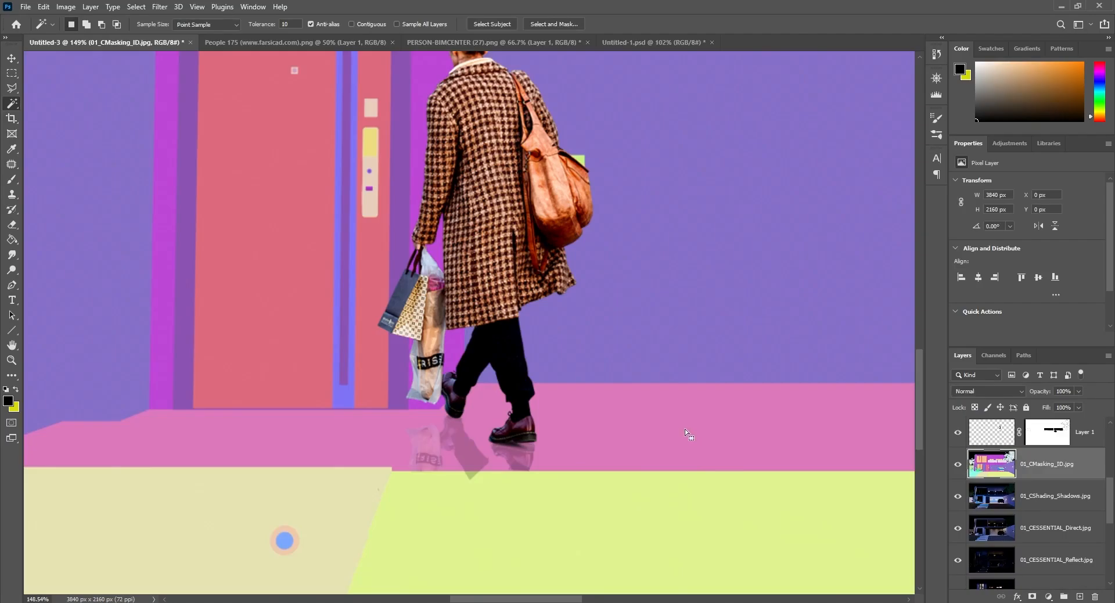
click(701, 452)
click(958, 464)
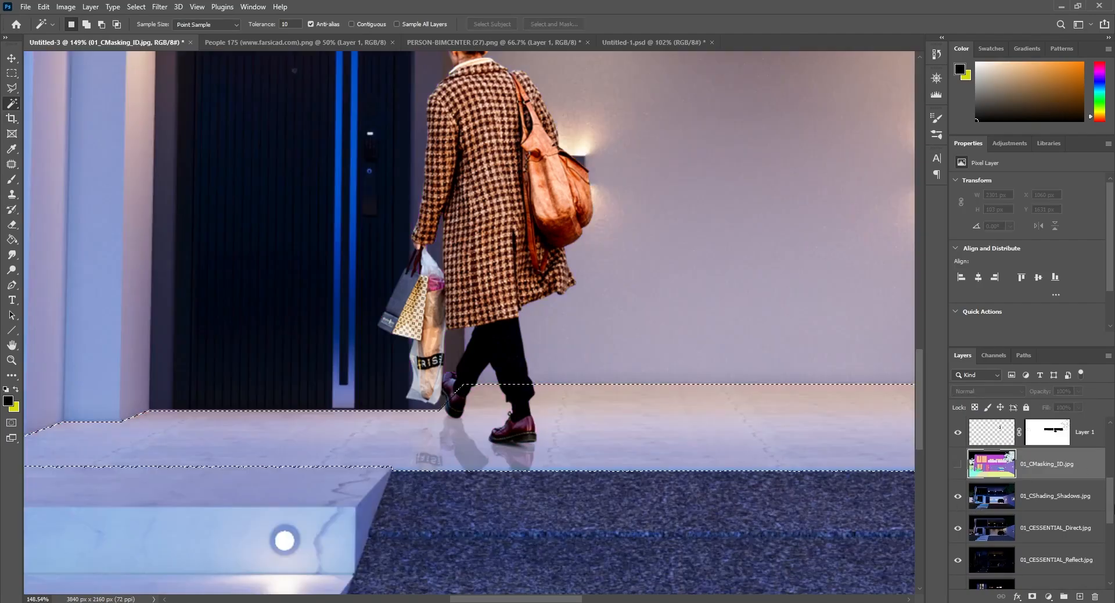
- Paint a soft black contact shadow around the woman's feet on Layer 5, inside the floor selection
drag(1112, 504, 1113, 452)
click(1030, 470)
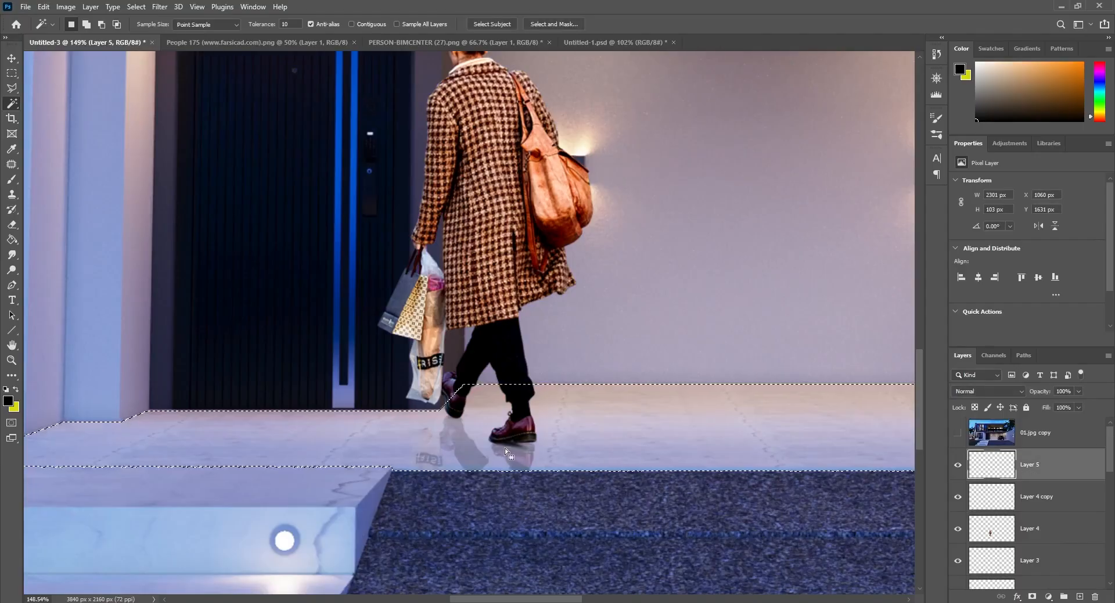
click(12, 179)
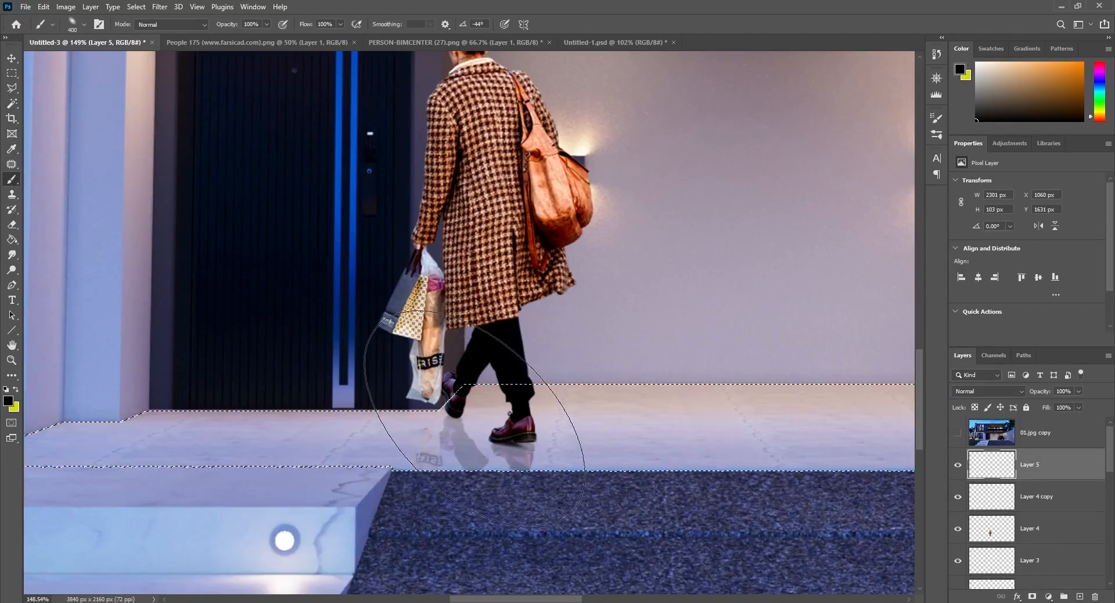
click(475, 418)
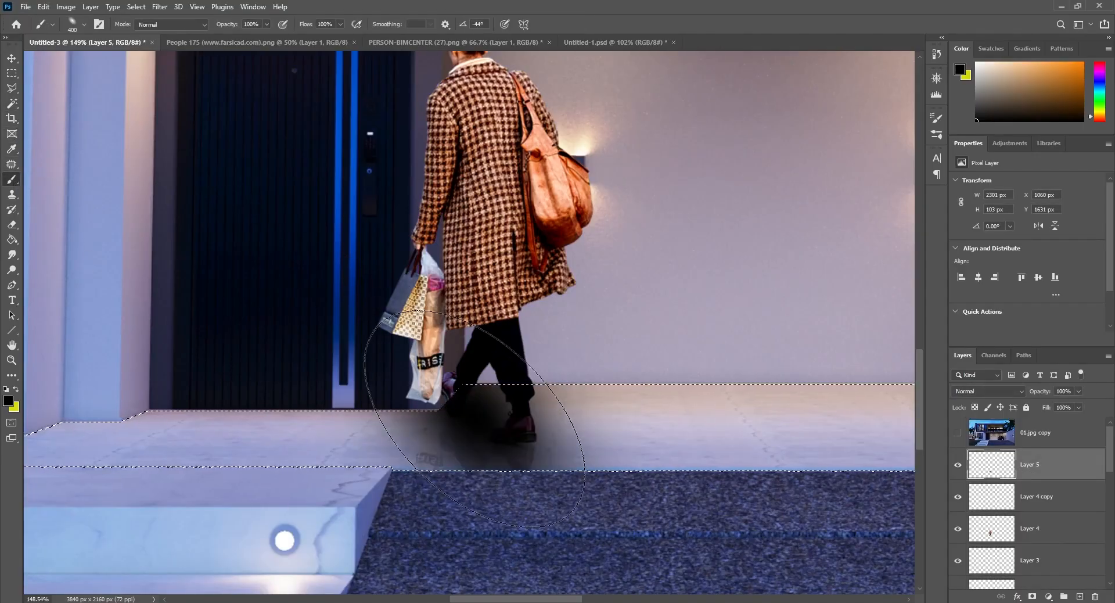
- Set the shadow layer's opacity to 35%, clear the floor selection and check the shadow against the whole house
click(1079, 391)
drag(1083, 403, 1046, 409)
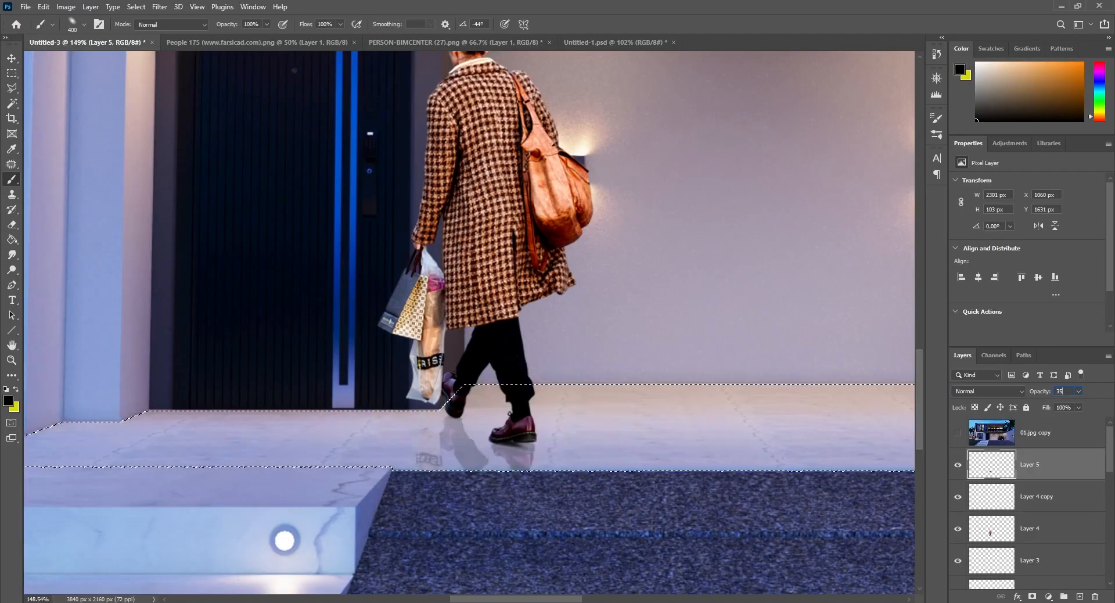
key(ctrl+d)
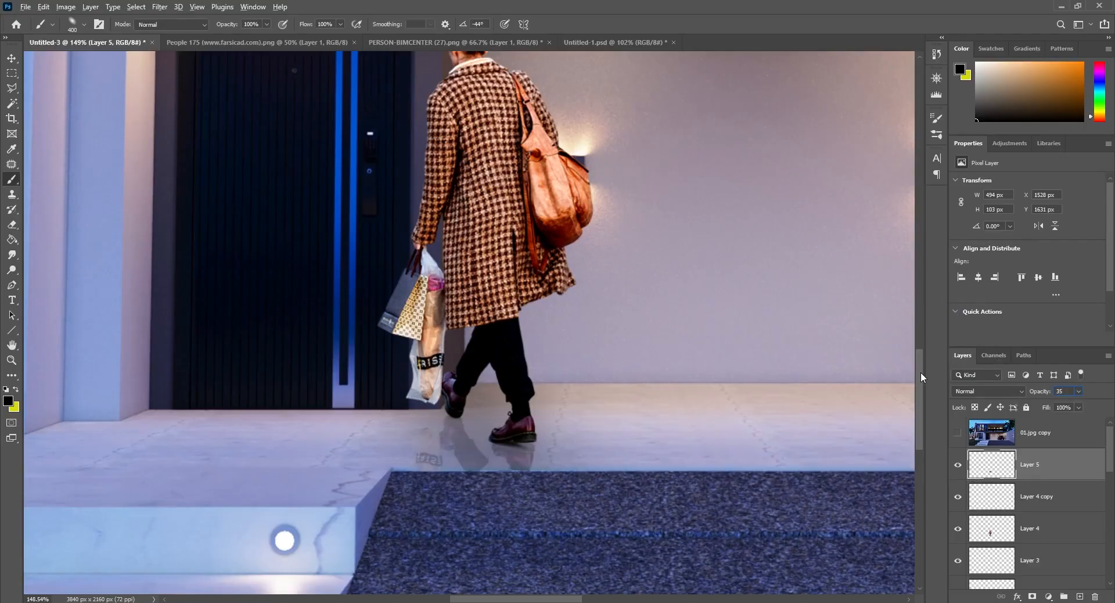
key(v)
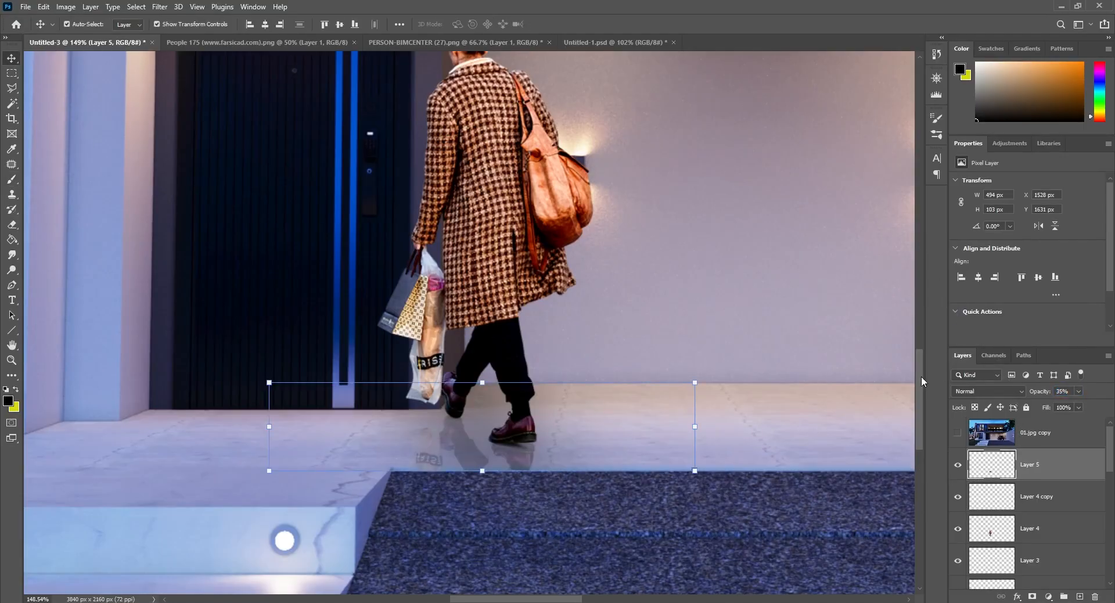
mouse_move(921, 376)
mouse_down()
mouse_move(921, 394)
mouse_move(921, 368)
mouse_up()
scroll(729, 358, down, 5)
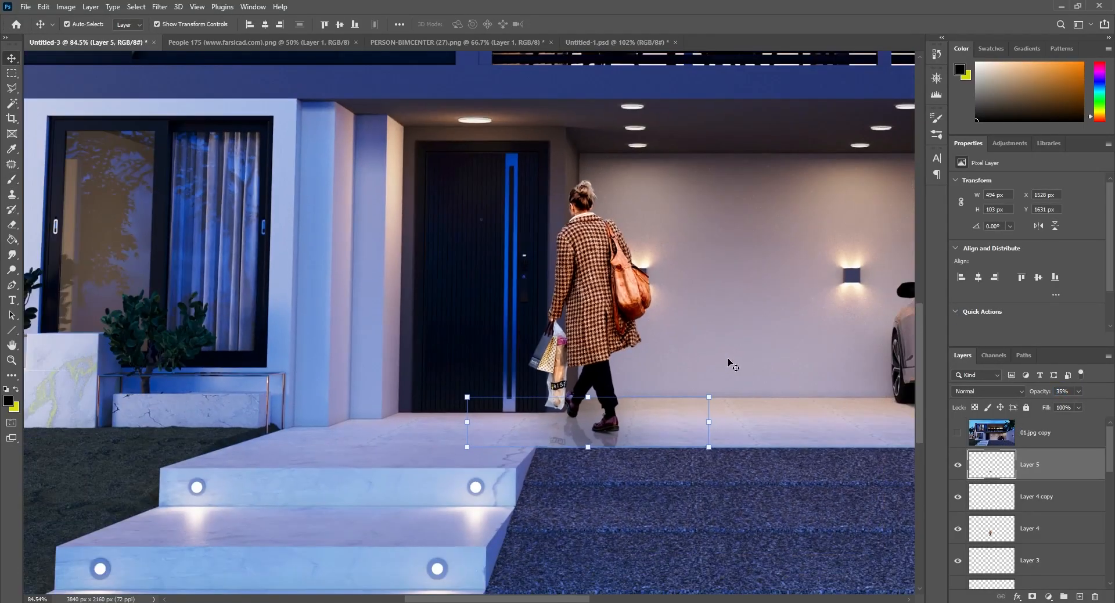
scroll(729, 359, down, 4)
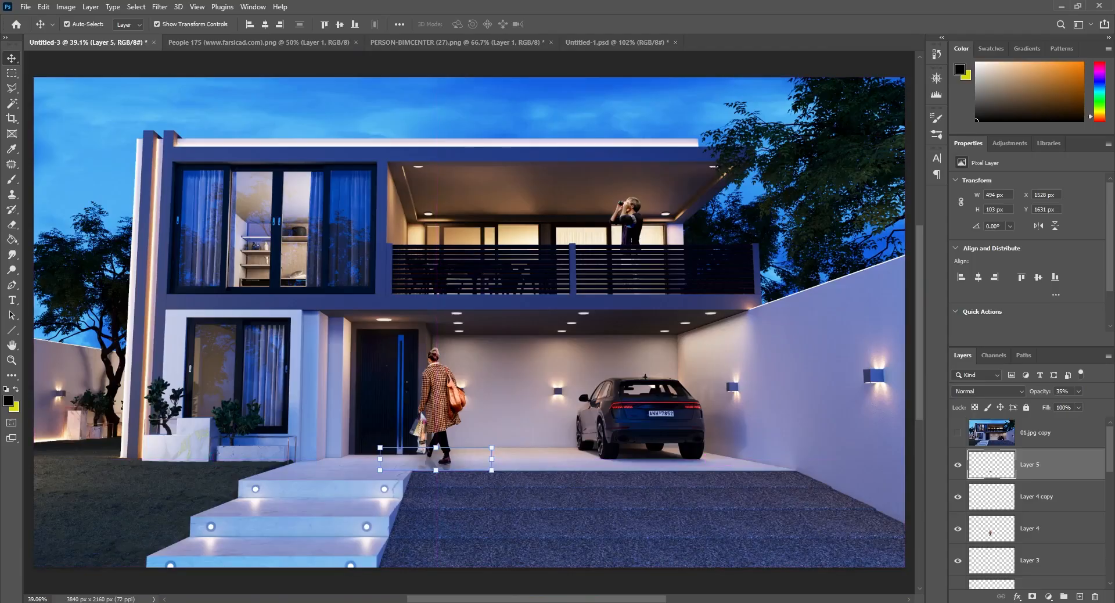
click(711, 588)
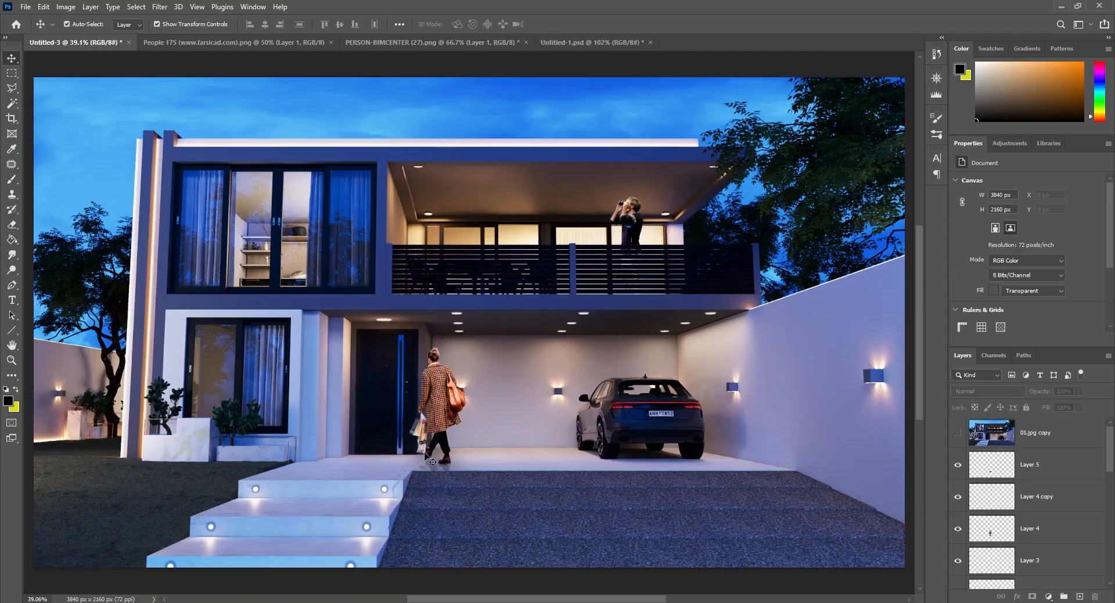
- Make Layer 5 active and sample a warm orange-brown tone from the woman as the foreground colour
scroll(444, 369, up, 5)
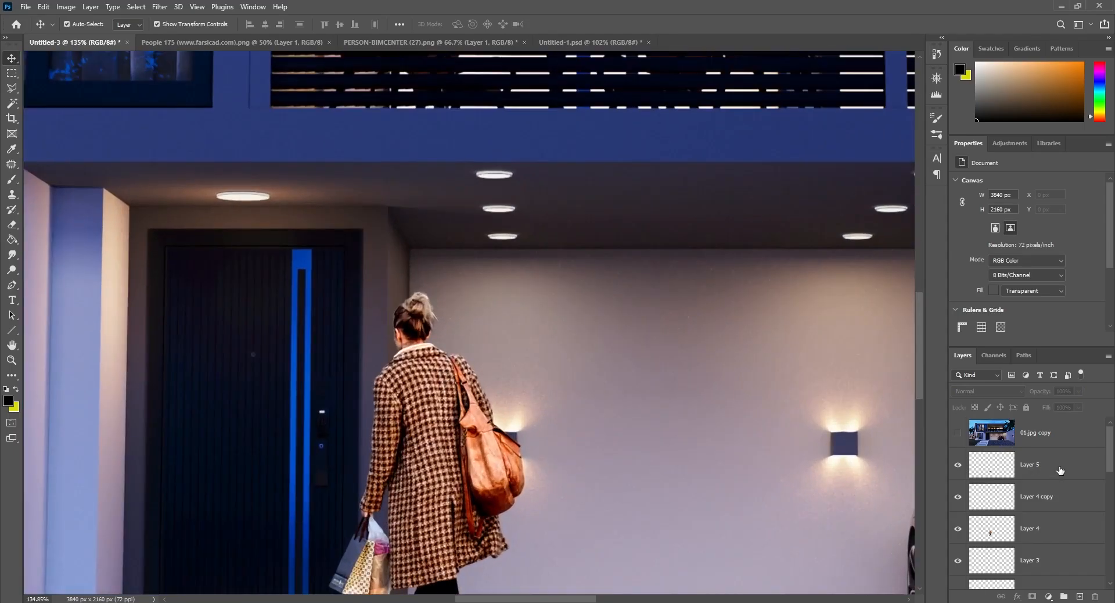
click(1060, 470)
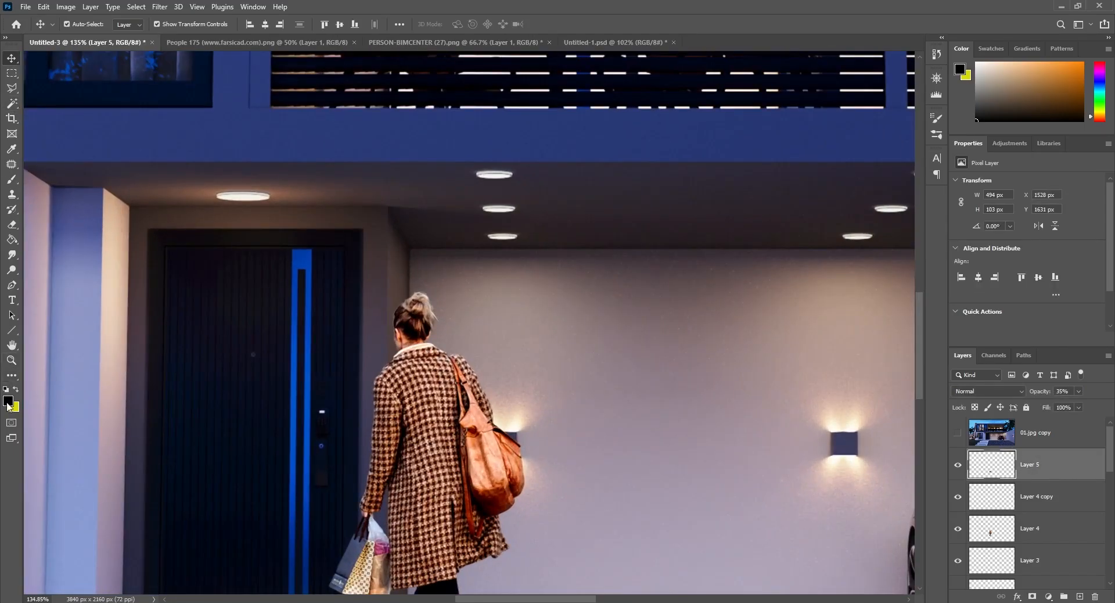
scroll(424, 333, up, 1)
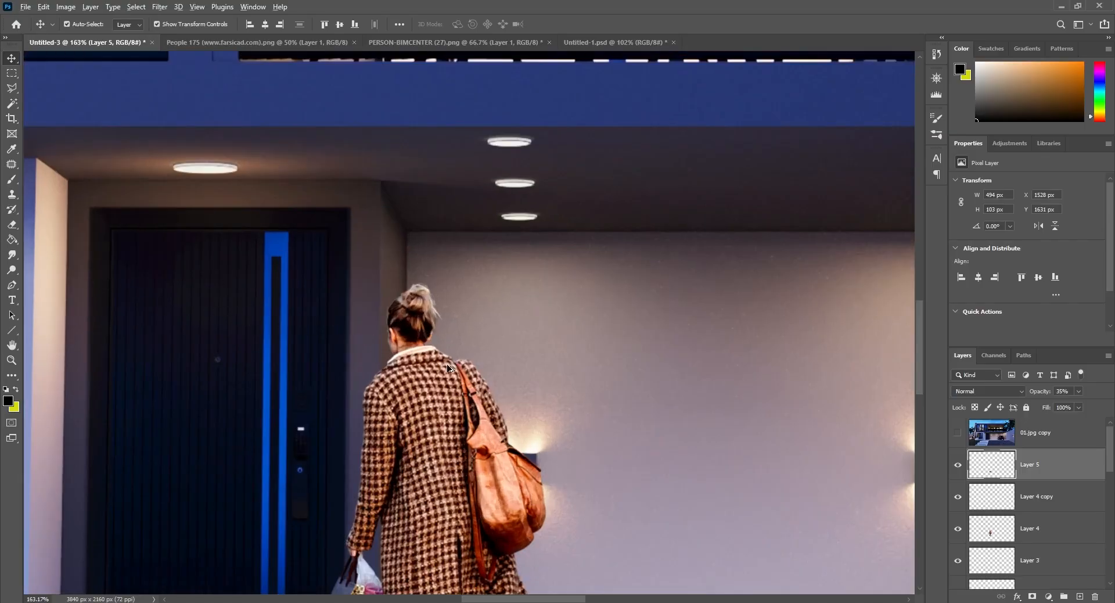
click(413, 364)
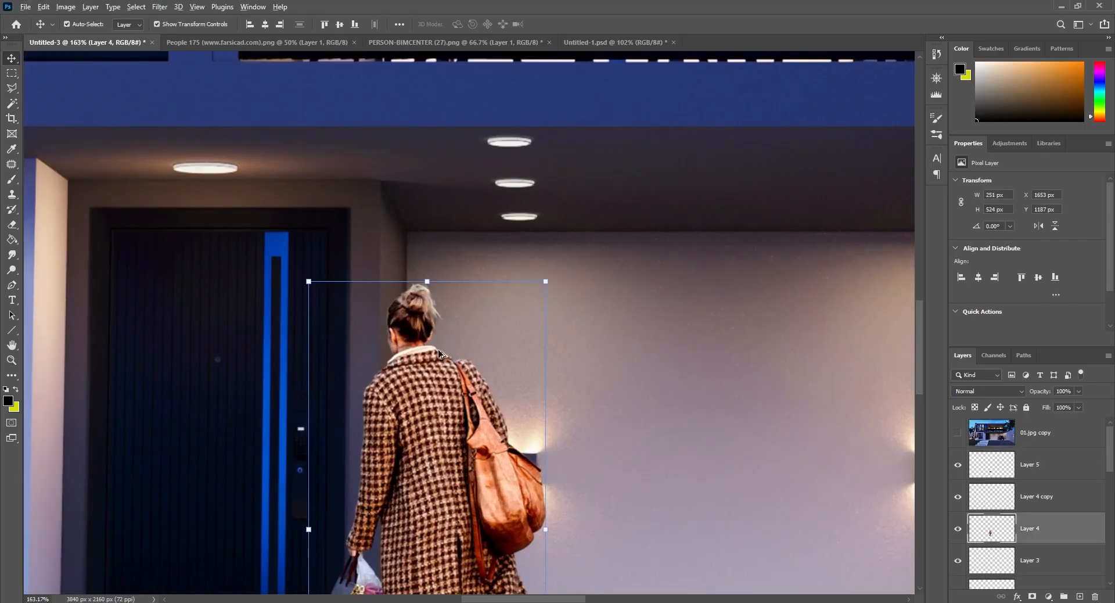
click(1067, 476)
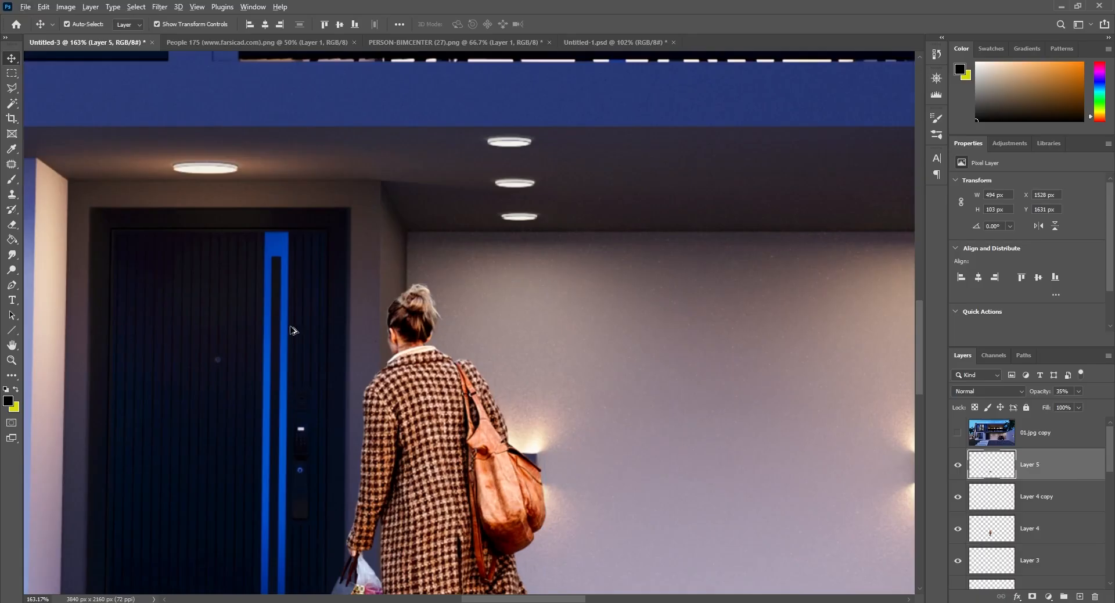
click(12, 149)
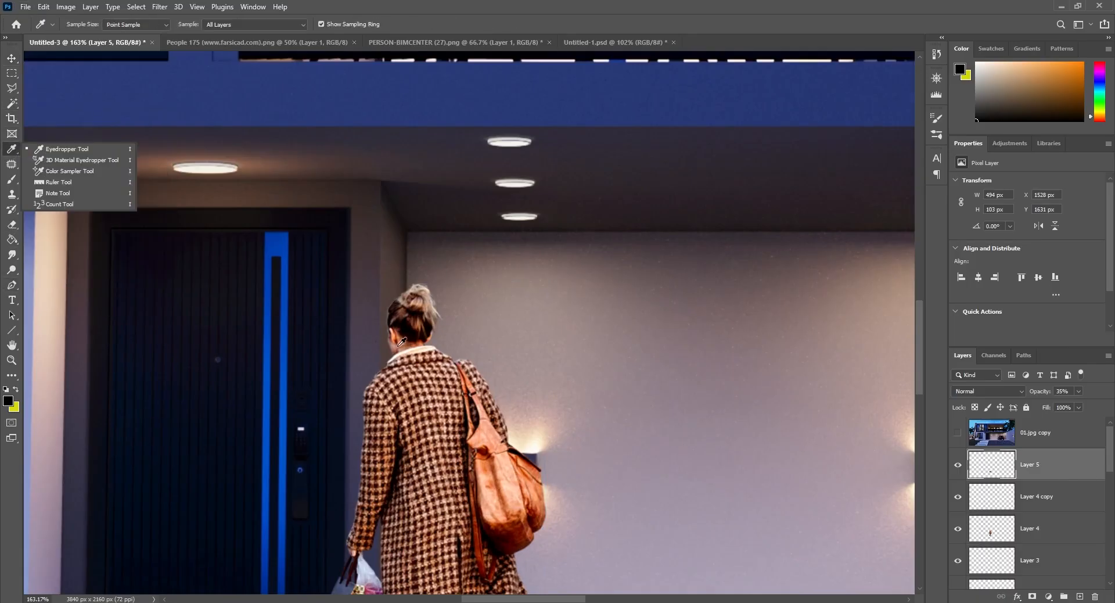
click(405, 339)
click(389, 381)
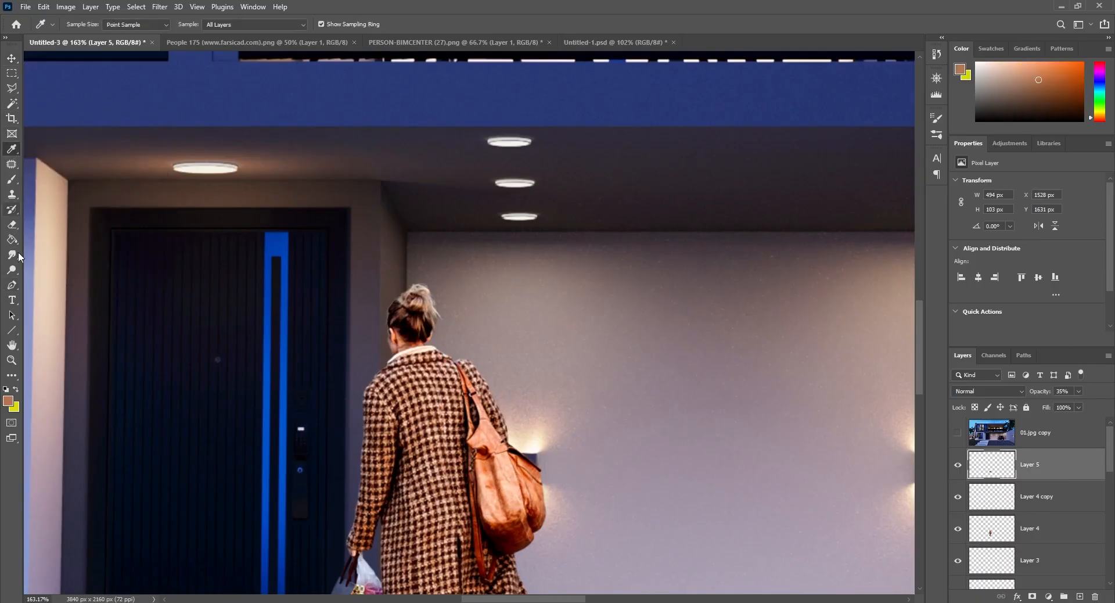
- Lighten the foreground colour to the pale peach f3c5a8 for brushing
click(12, 179)
click(8, 400)
mouse_move(155, 368)
mouse_down()
mouse_move(163, 342)
mouse_move(167, 364)
mouse_up()
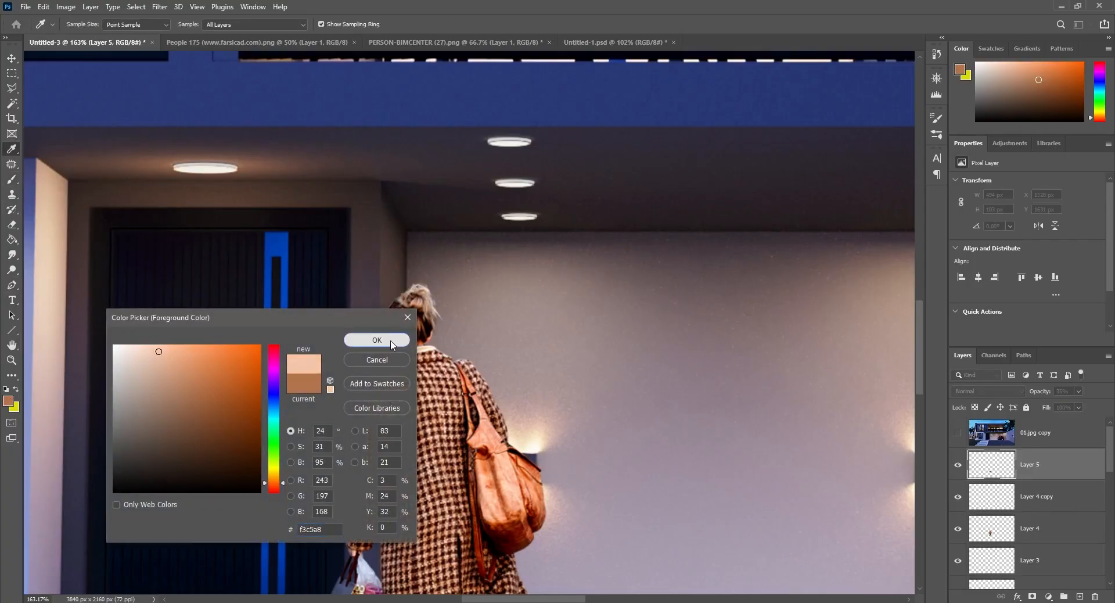
click(377, 340)
- Switch the brush back to the round soft tip at 0° and shrink it to 30 px
click(84, 24)
click(27, 132)
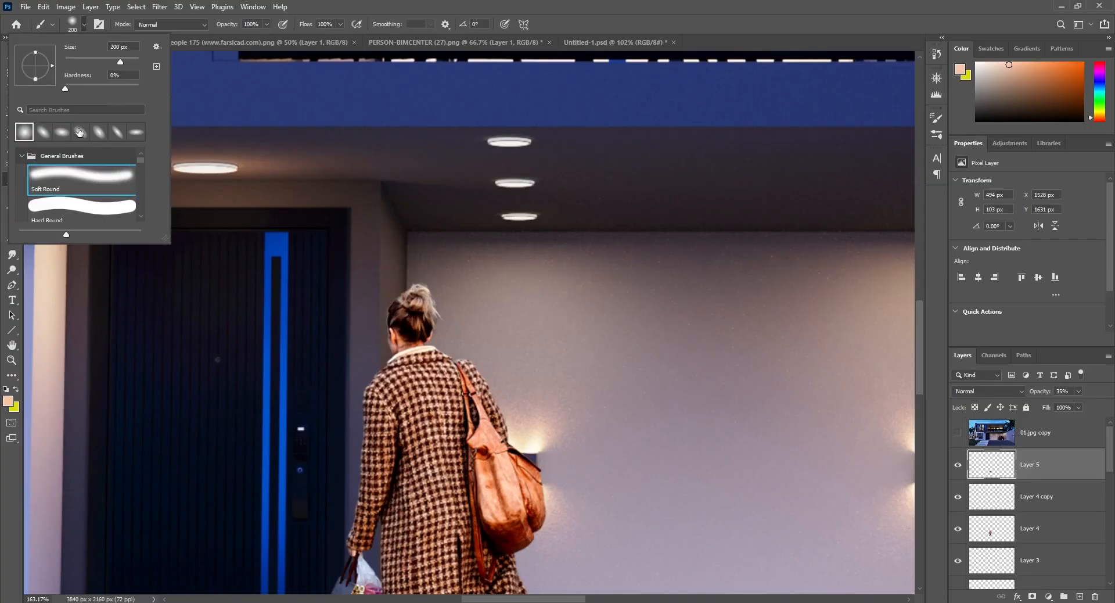
key(Return)
key(bracketleft)
key(bracketleft)
key(bracketleft)
key(bracketleft)
key(bracketleft)
key(bracketleft)
key(bracketleft)
key(bracketleft)
key(bracketleft)
key(bracketleft)
key(bracketleft)
key(bracketleft)
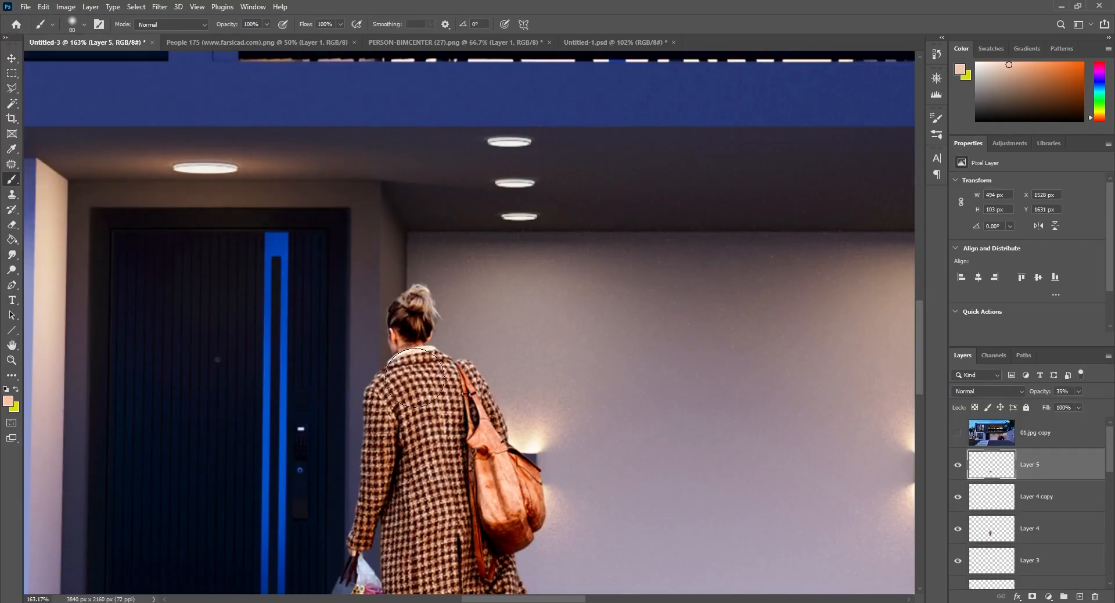
- Brush pale peach light over the woman's coat and hair, undoing the stroke on her bag
mouse_move(453, 376)
mouse_down()
mouse_move(388, 378)
mouse_move(384, 390)
mouse_move(481, 392)
mouse_up()
mouse_move(533, 470)
mouse_down()
mouse_move(536, 495)
mouse_move(521, 473)
mouse_move(536, 495)
mouse_up()
key(ctrl+z)
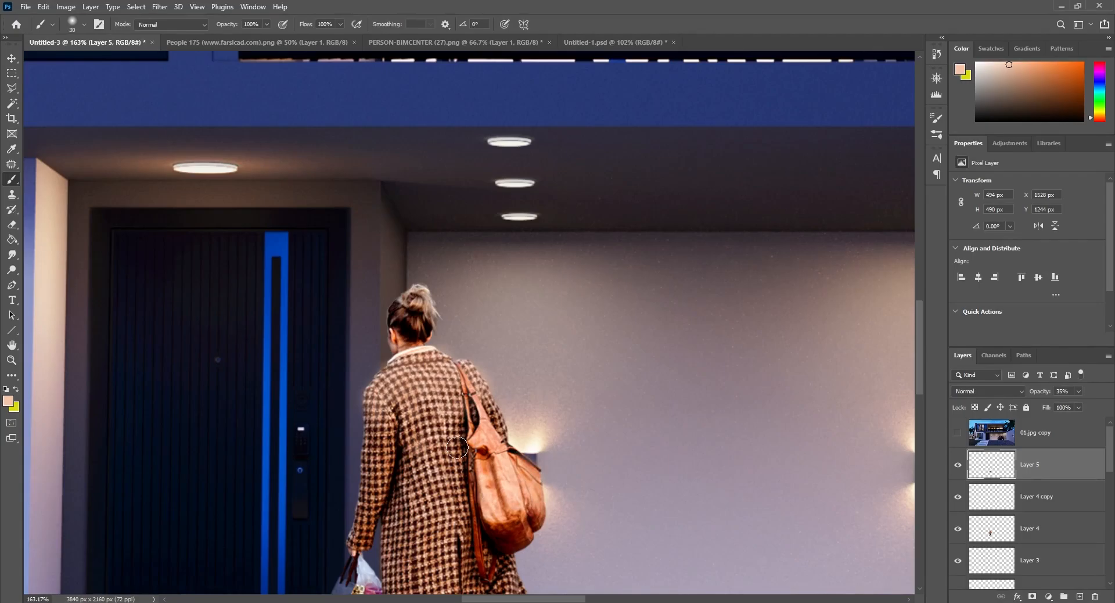
scroll(463, 452, down, 2)
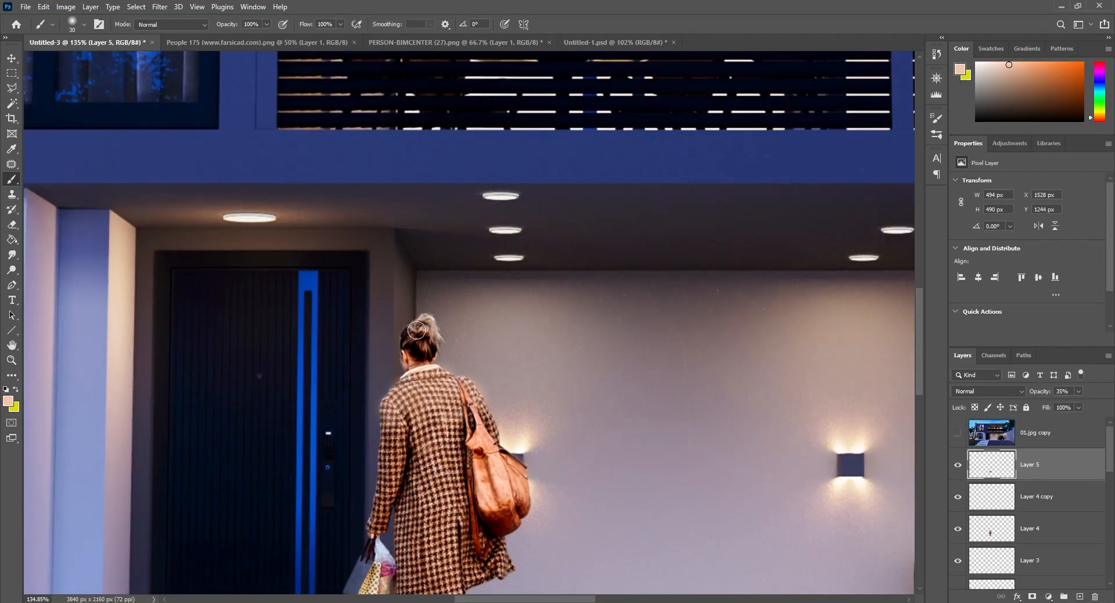
mouse_move(417, 330)
mouse_down()
mouse_move(437, 349)
mouse_move(418, 345)
mouse_move(431, 349)
mouse_move(418, 322)
mouse_up()
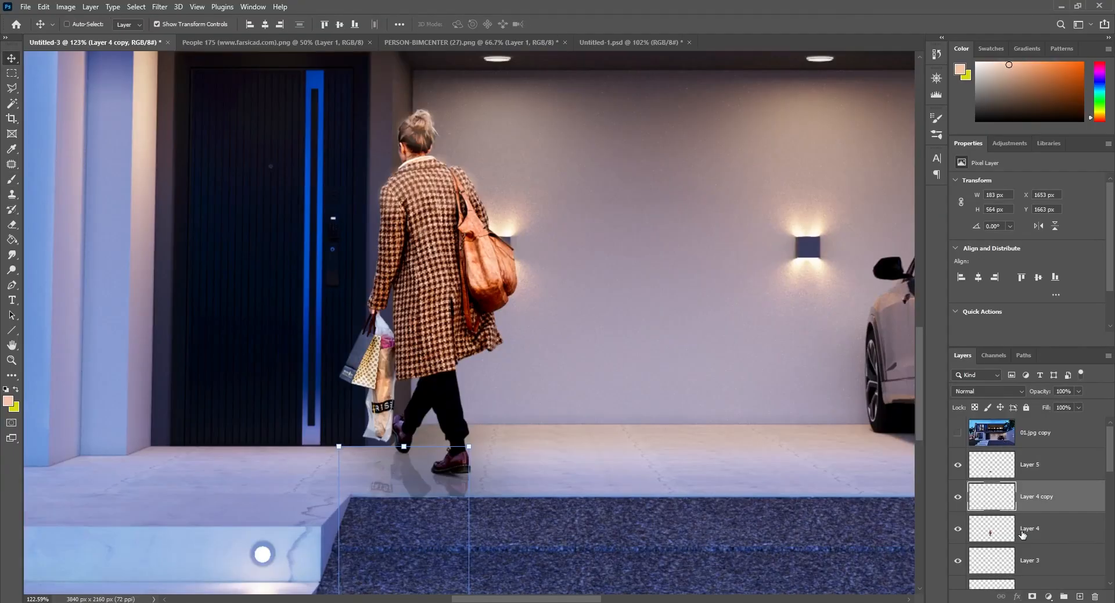
- Duplicate the woman's floor reflection layer, set the duplicate to 20% opacity and check the whole house with nothing selected
key(ctrl+j)
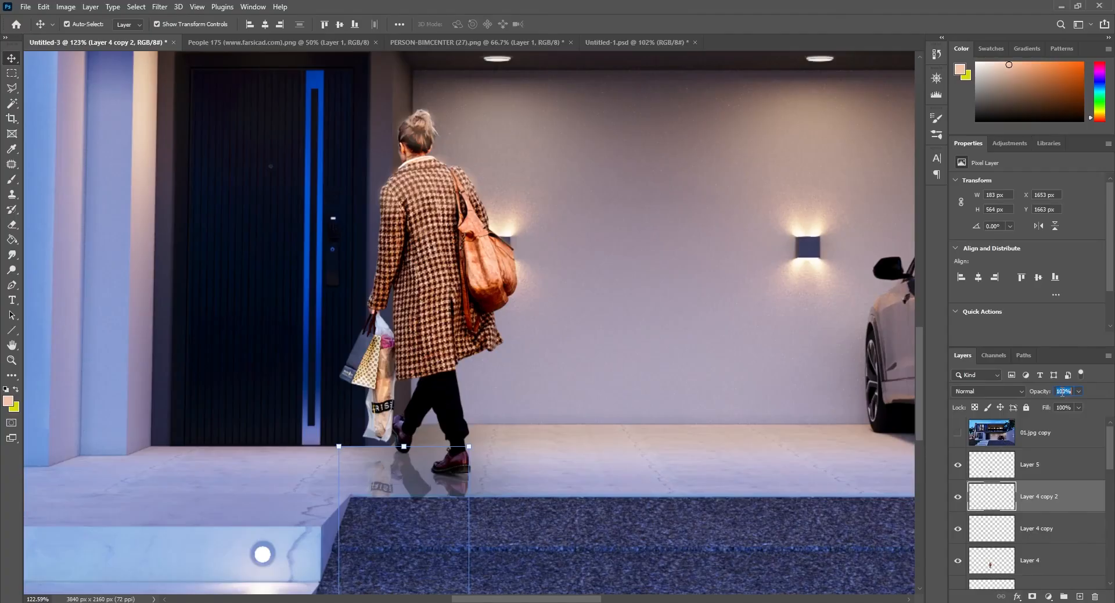
text(20)
key(Return)
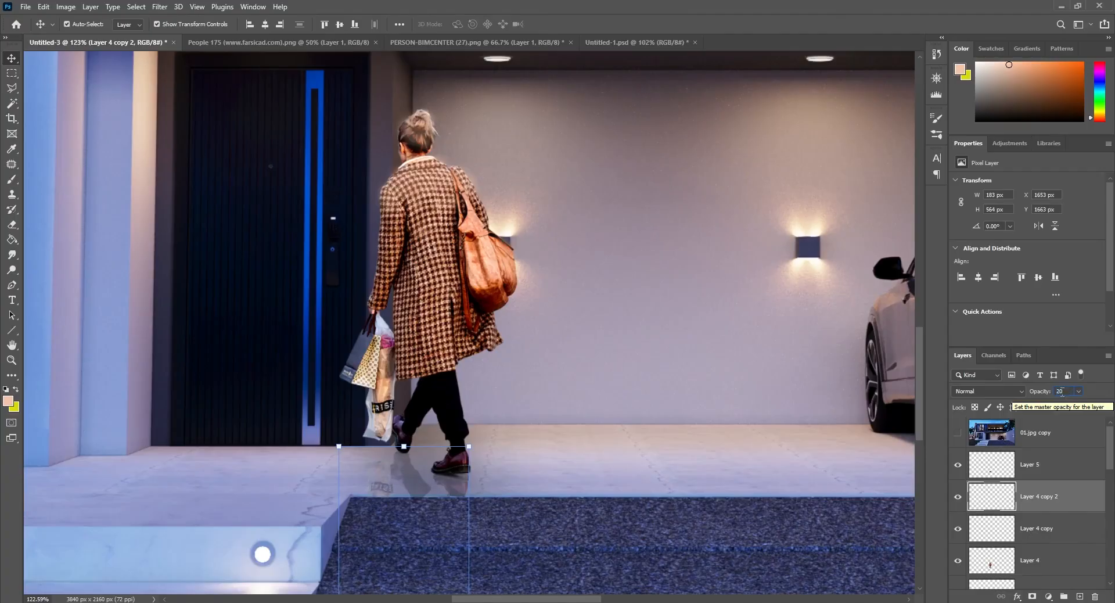
click(815, 526)
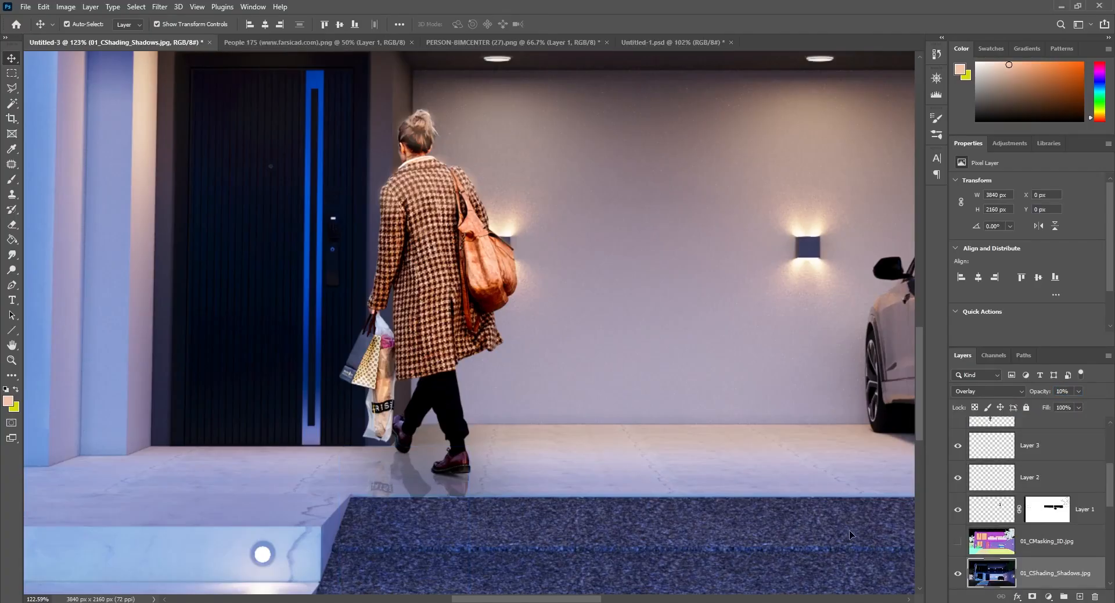
drag(1110, 501, 1110, 452)
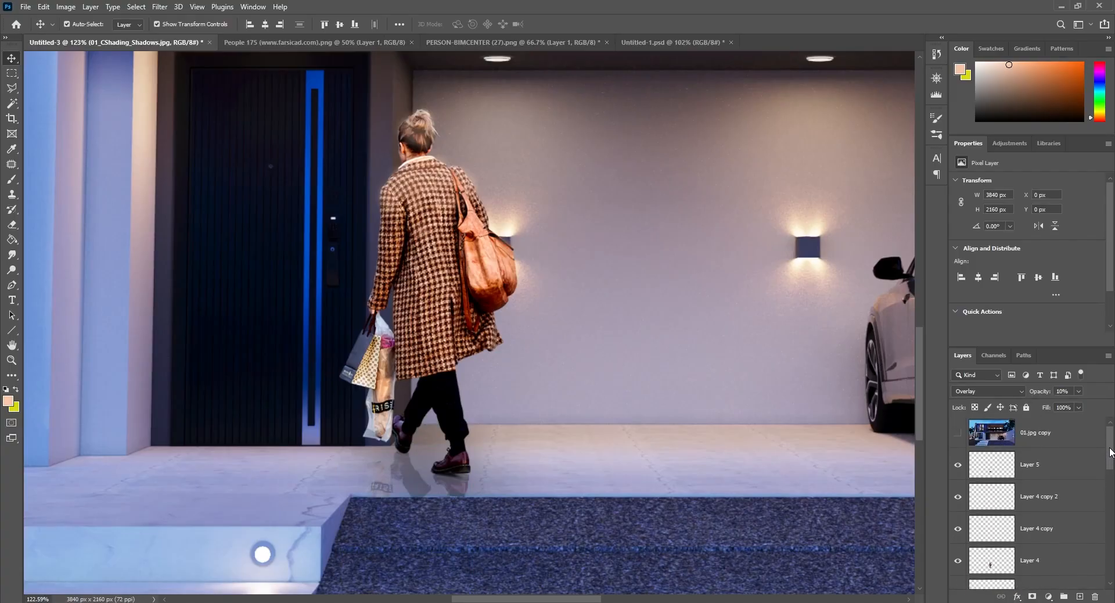
scroll(612, 490, down, 6)
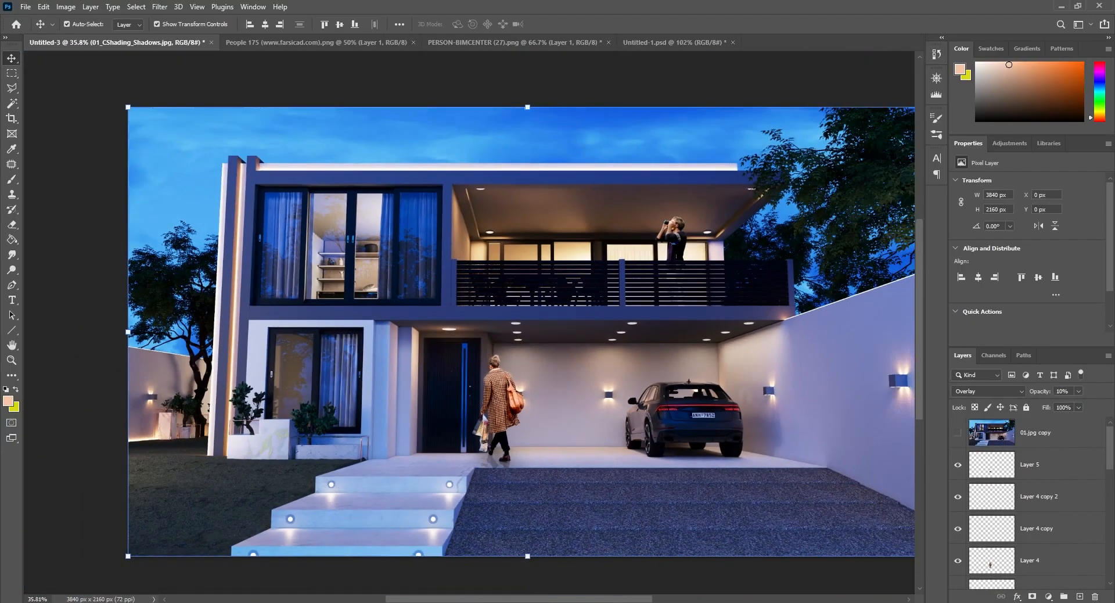
drag(526, 599, 537, 598)
click(904, 526)
- Select the sky using the 01_CMasking_ID.jpg pass and darken it with a Levels adjustment of 40, 0.71 and 235
drag(1111, 463, 1113, 515)
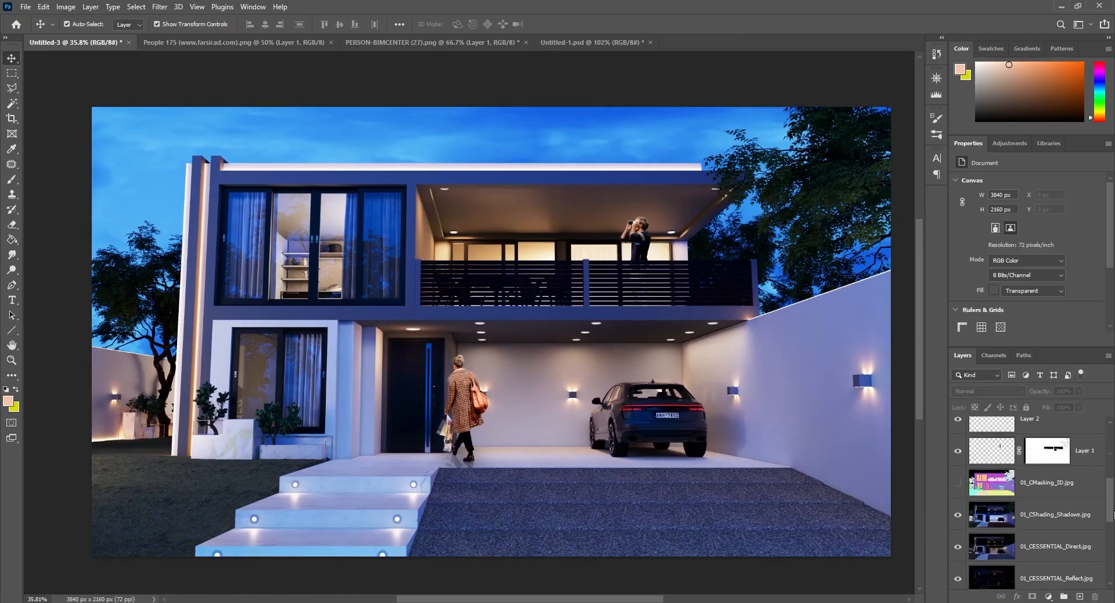
click(987, 486)
click(958, 482)
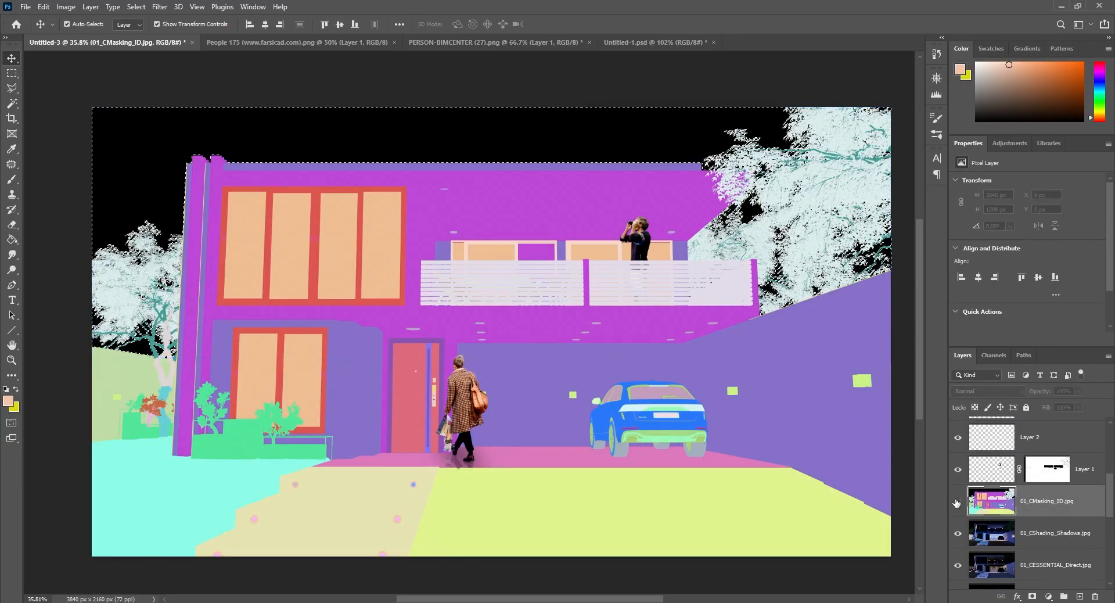
click(958, 501)
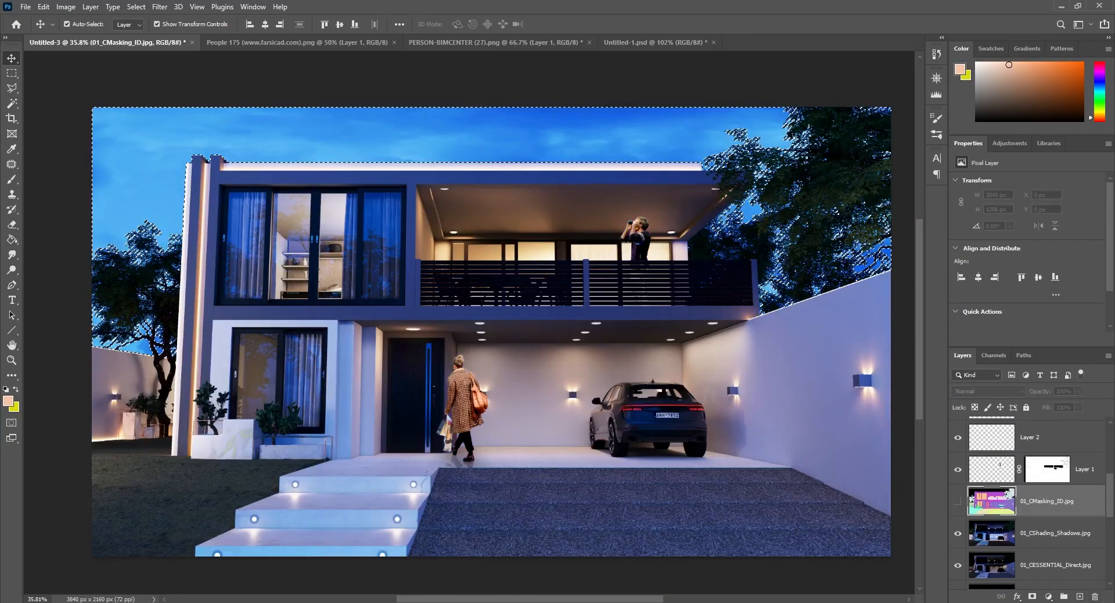
click(1048, 597)
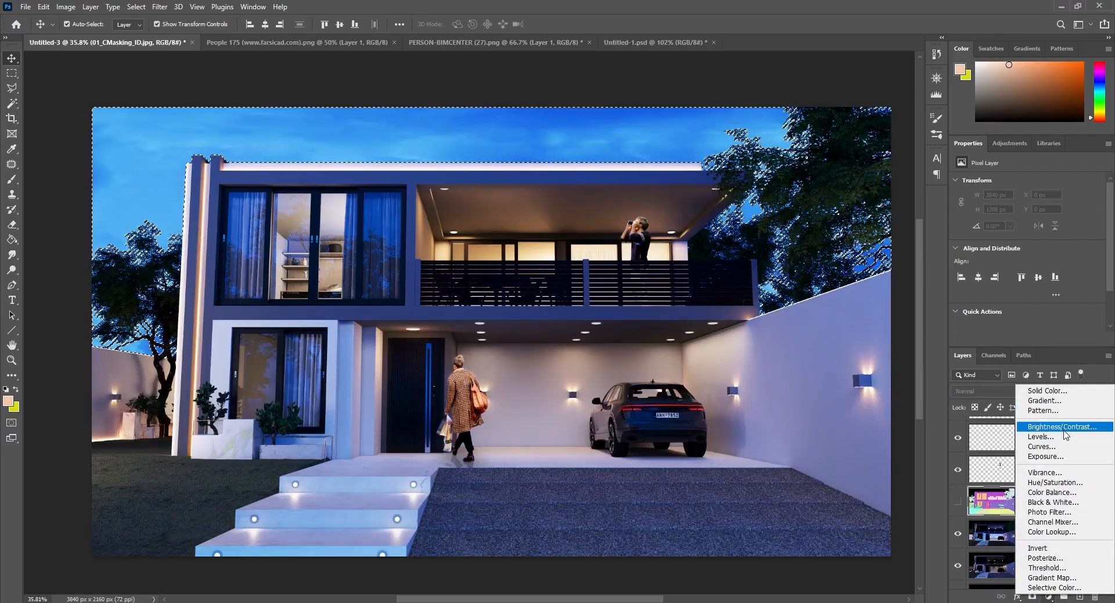
click(1065, 436)
drag(974, 269, 1091, 269)
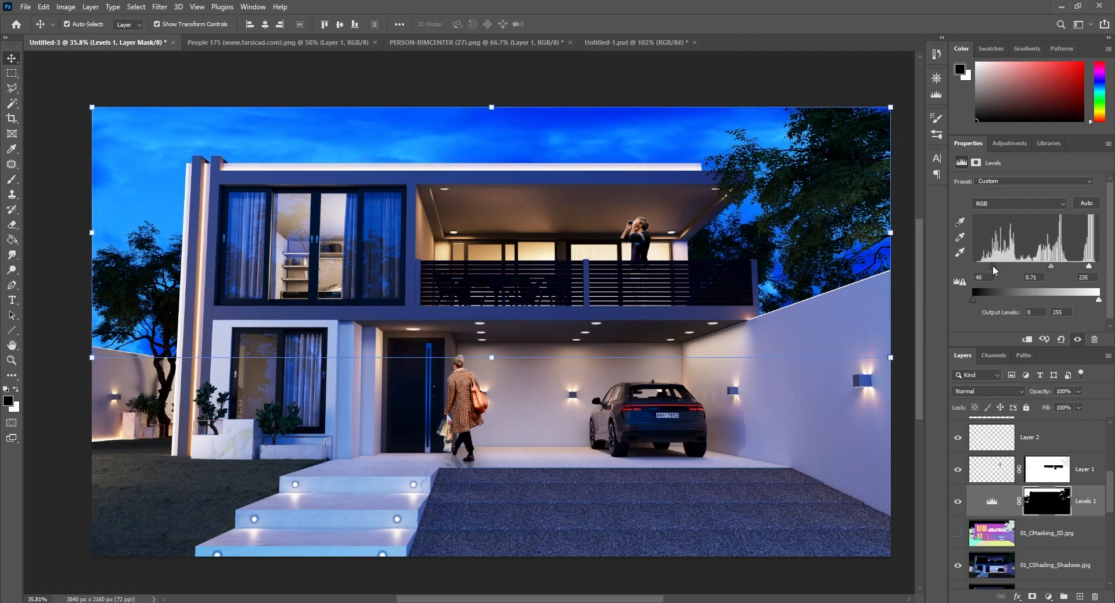
- Add an empty layer above the sky Levels adjustment and choose brush 2 from the 42 birds of a feather set
scroll(1112, 487, up, 1)
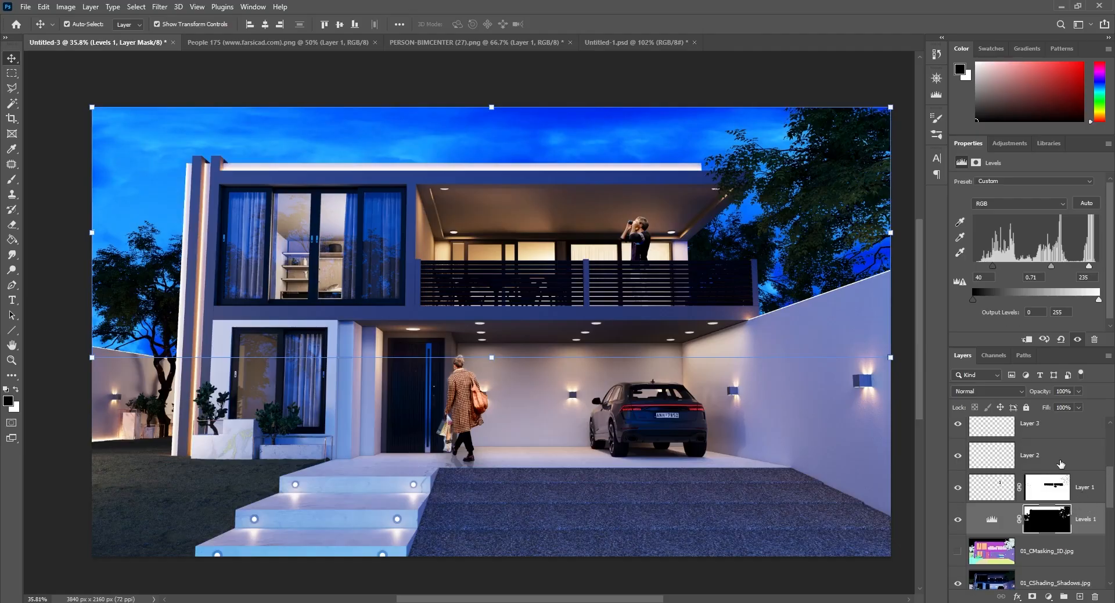
key(ctrl+shift+alt+n)
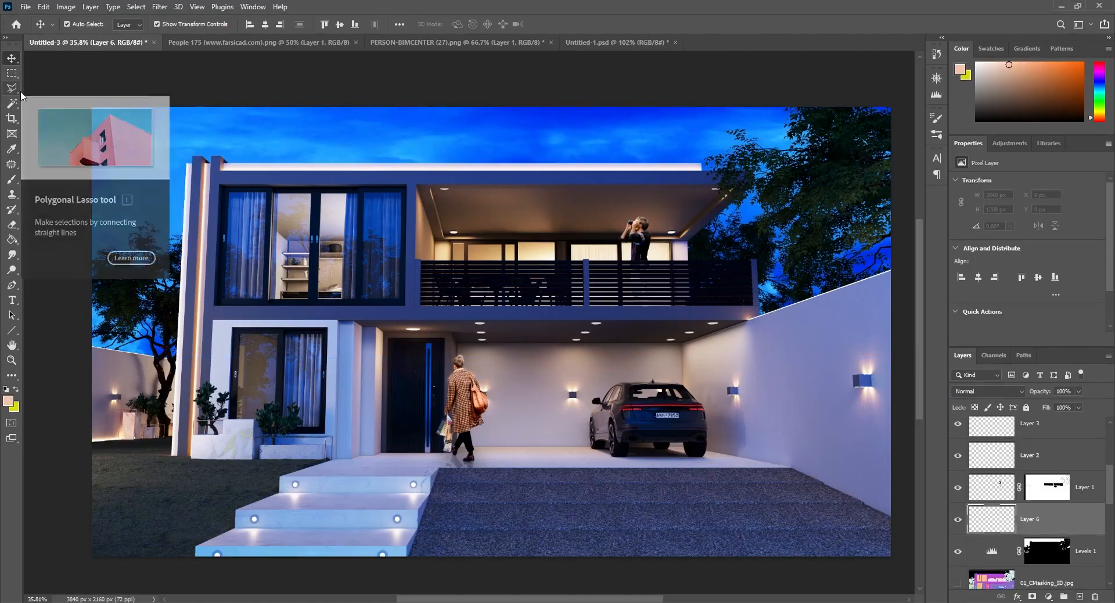
click(11, 179)
click(937, 134)
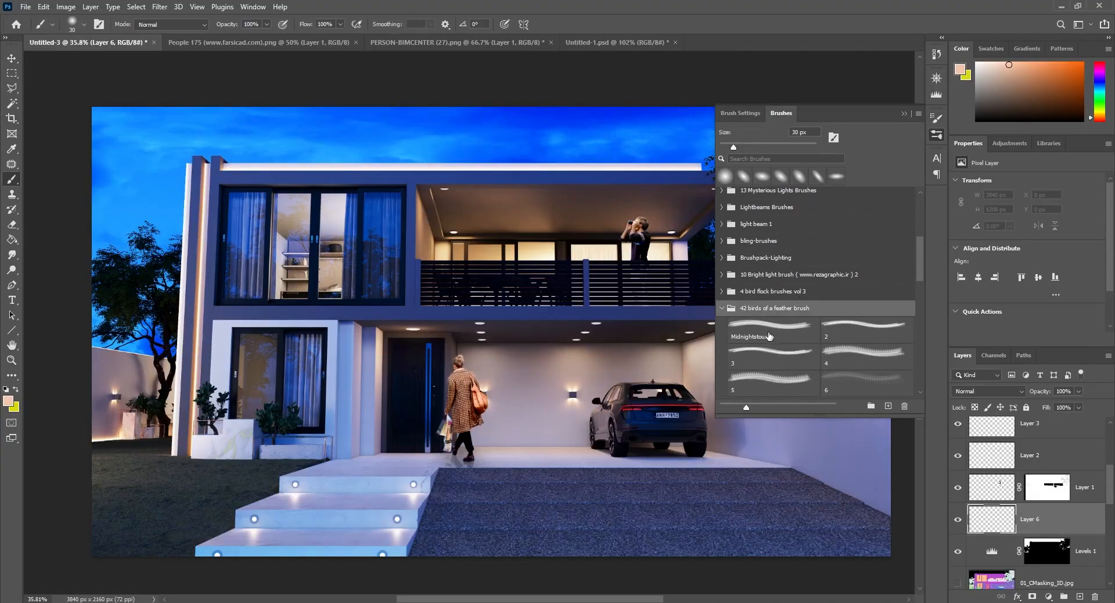
click(767, 333)
click(848, 334)
- Set the foreground colour to dark grey 1f1f1f and stamp a 320 px flock of birds in the sky above the balcony
click(8, 400)
text(000000)
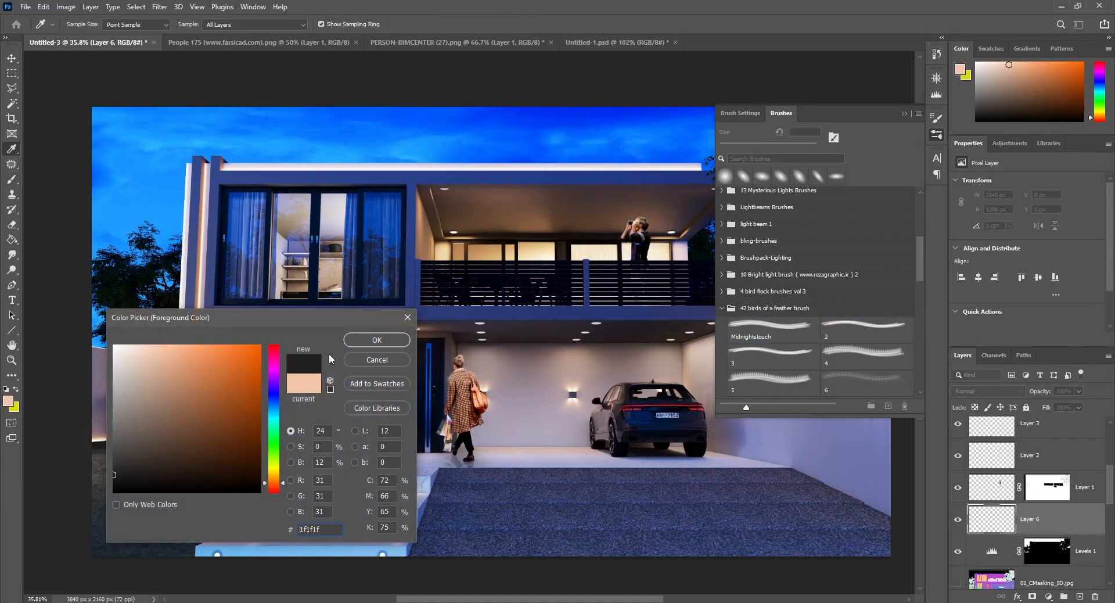
key(Return)
click(903, 114)
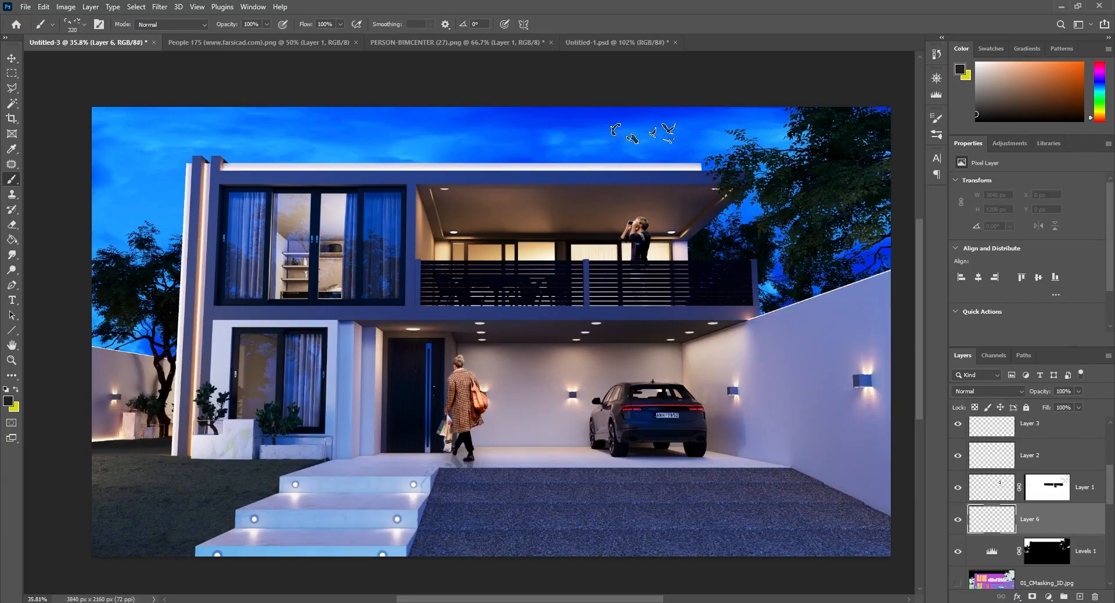
click(642, 133)
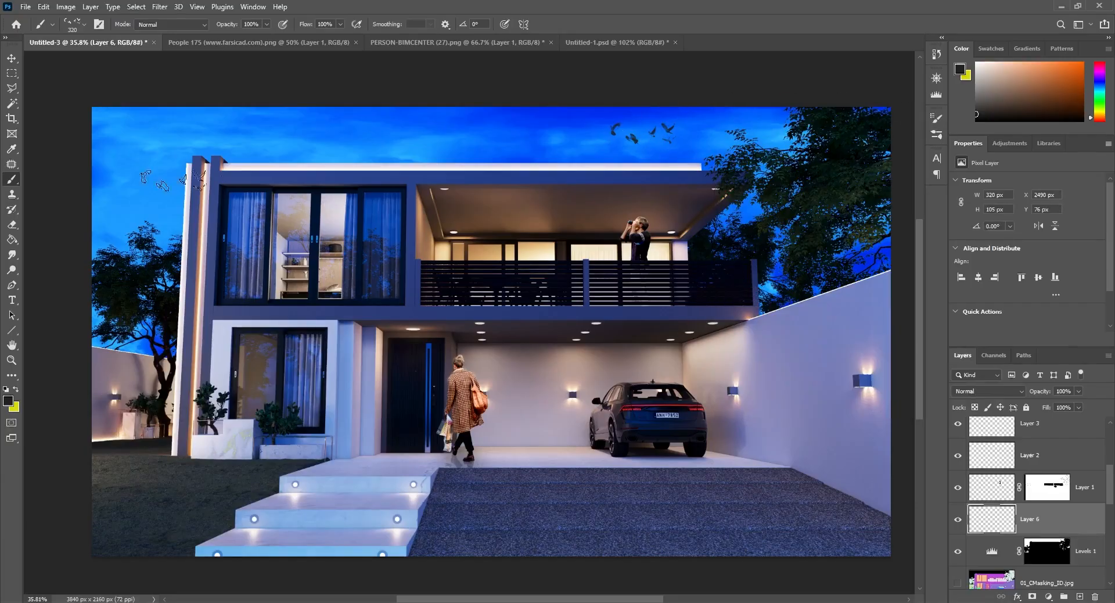
- Browse further bird tips in the 42 birds of a feather set and choose brush 30
click(936, 118)
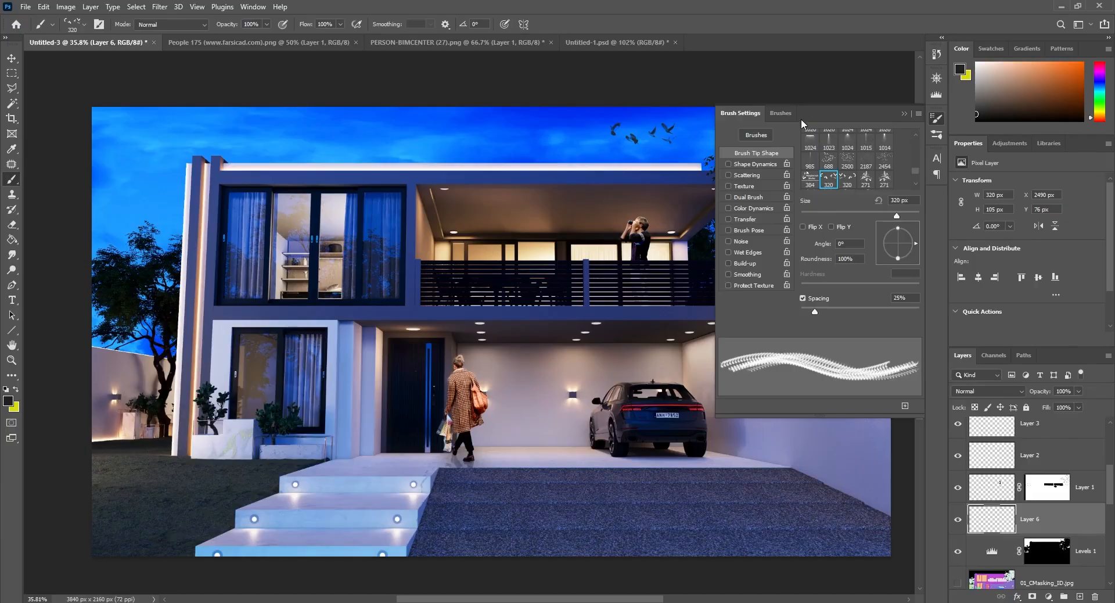
click(781, 113)
click(872, 293)
drag(918, 264, 921, 347)
click(869, 342)
click(767, 372)
click(778, 326)
click(842, 376)
click(860, 330)
- Shrink the bird brush to 100 px and stamp a small group of birds above the middle of the roof
key(bracketleft)
key(bracketleft)
key(bracketleft)
key(bracketleft)
key(bracketleft)
key(bracketleft)
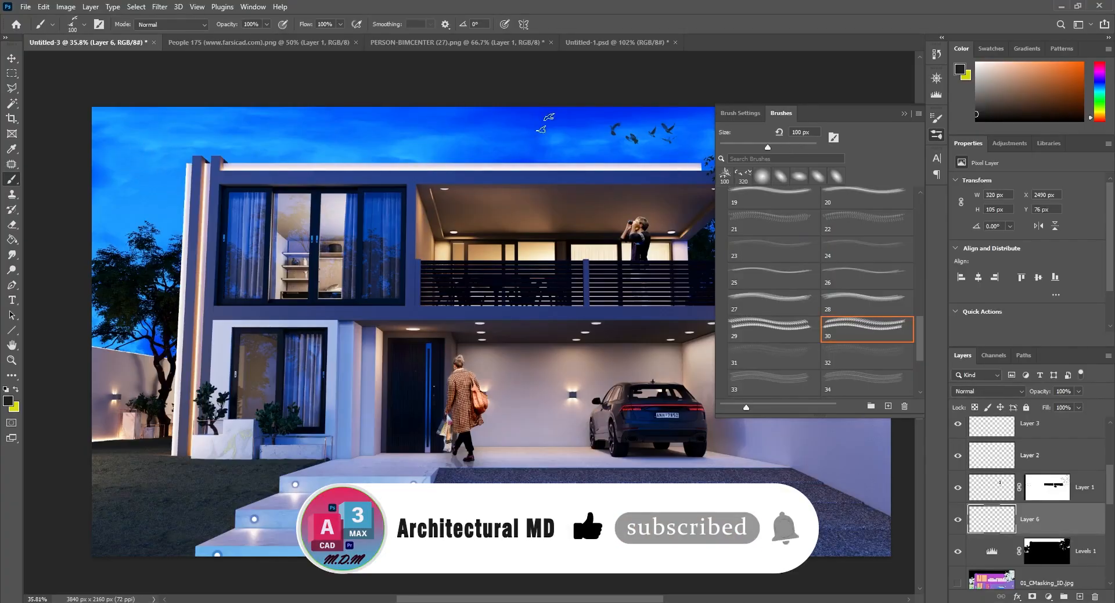
click(489, 127)
click(468, 137)
- Switch to bird brush 33, undo the oversized stamp and place the flock at 300 px in the sky beside the house
click(773, 381)
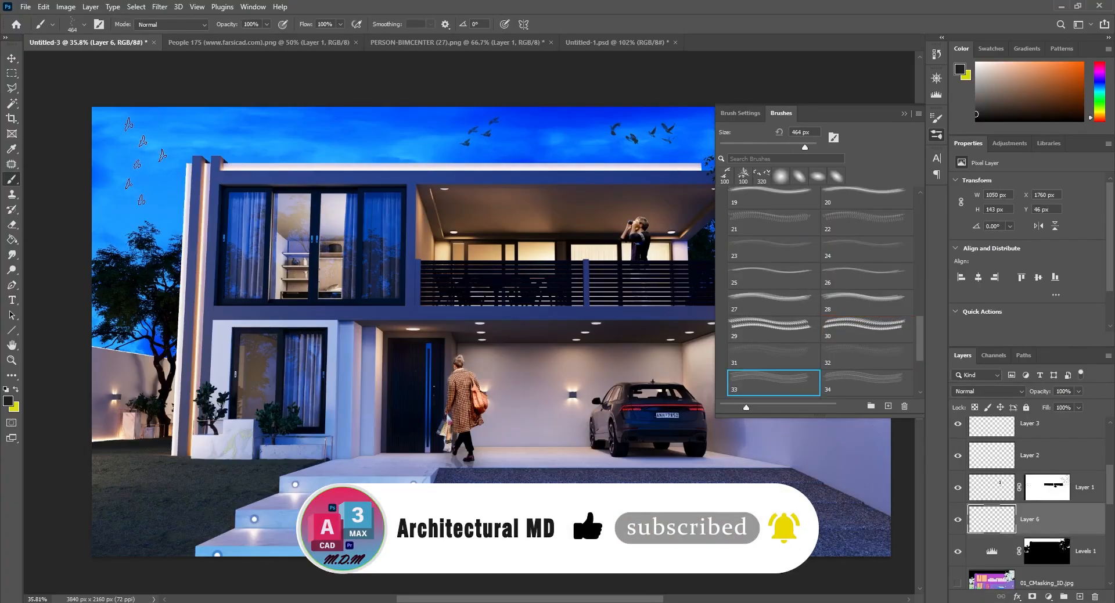
click(134, 148)
key(ctrl+z)
click(130, 145)
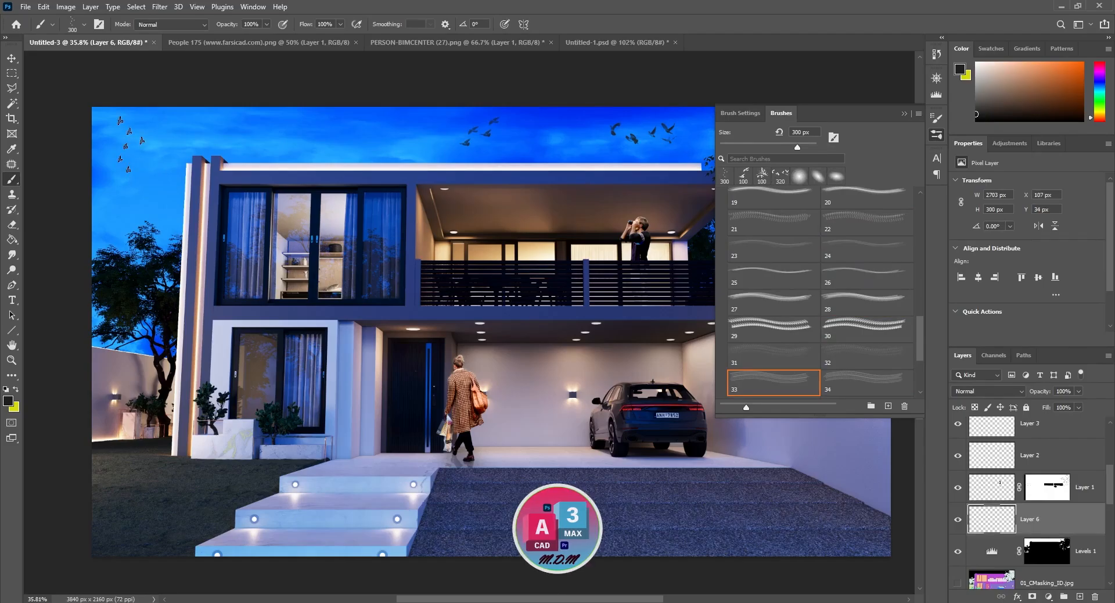
click(904, 114)
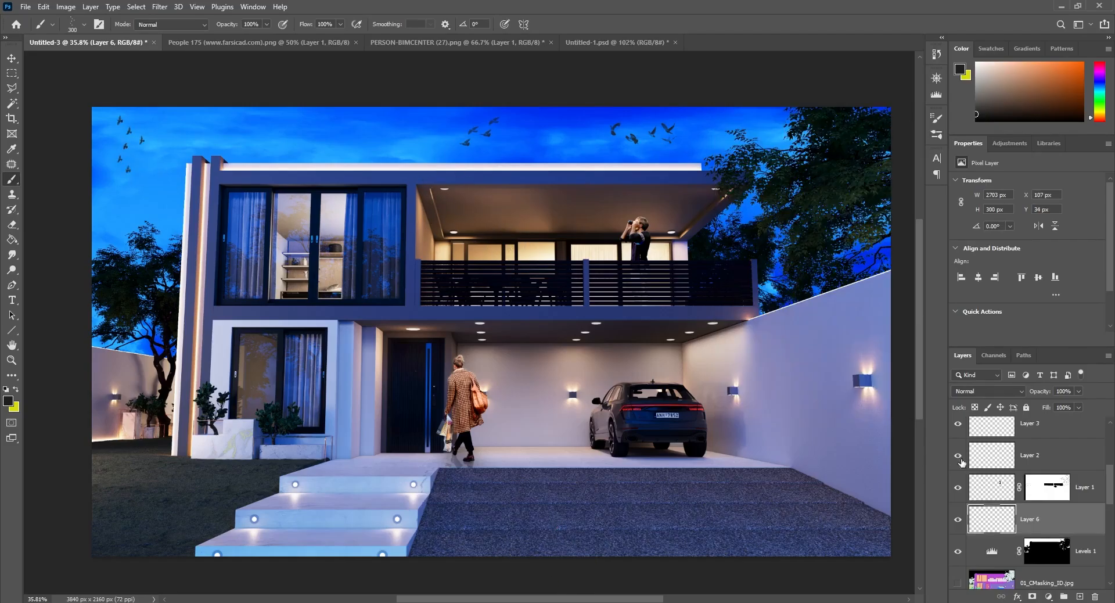
- Choose the Simen91 Brushes - Big Star tip from the Star and Light Effect Brushes set
click(937, 133)
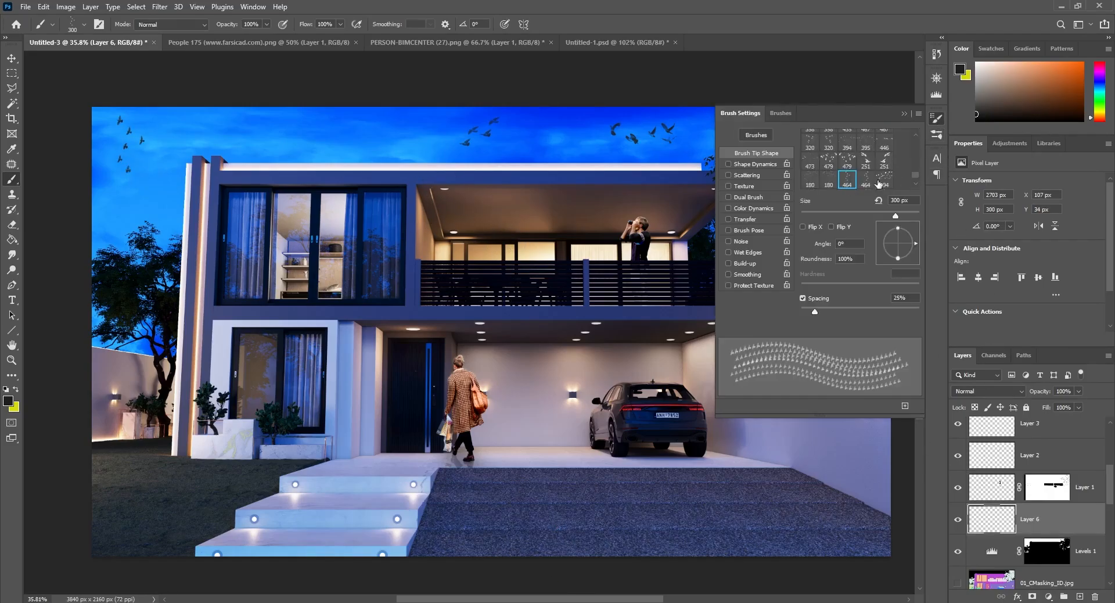
click(781, 114)
drag(917, 346, 928, 244)
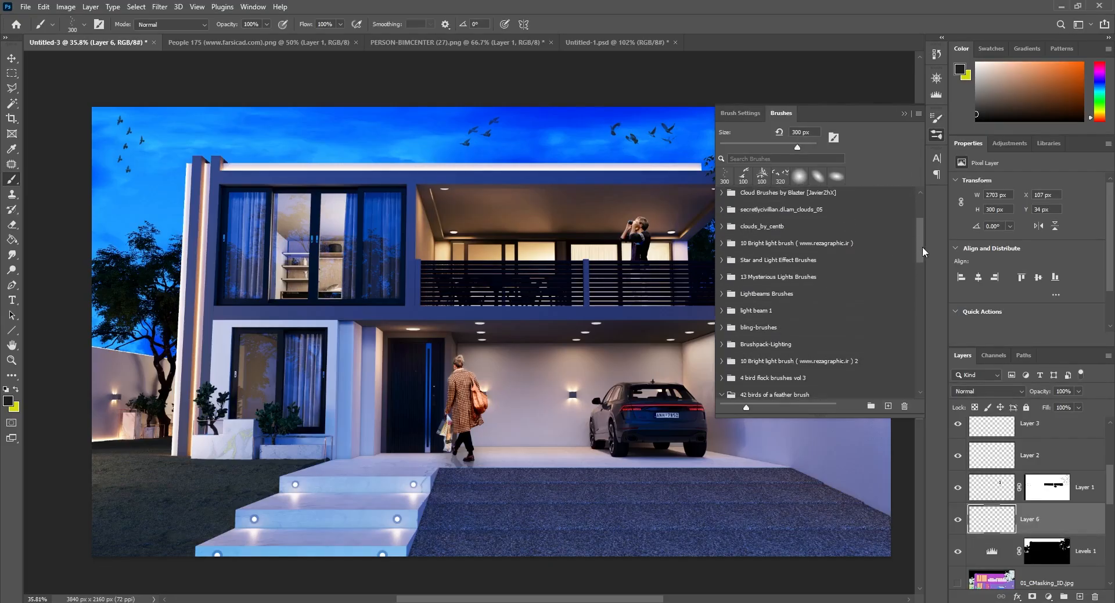
click(723, 260)
scroll(919, 244, down, 3)
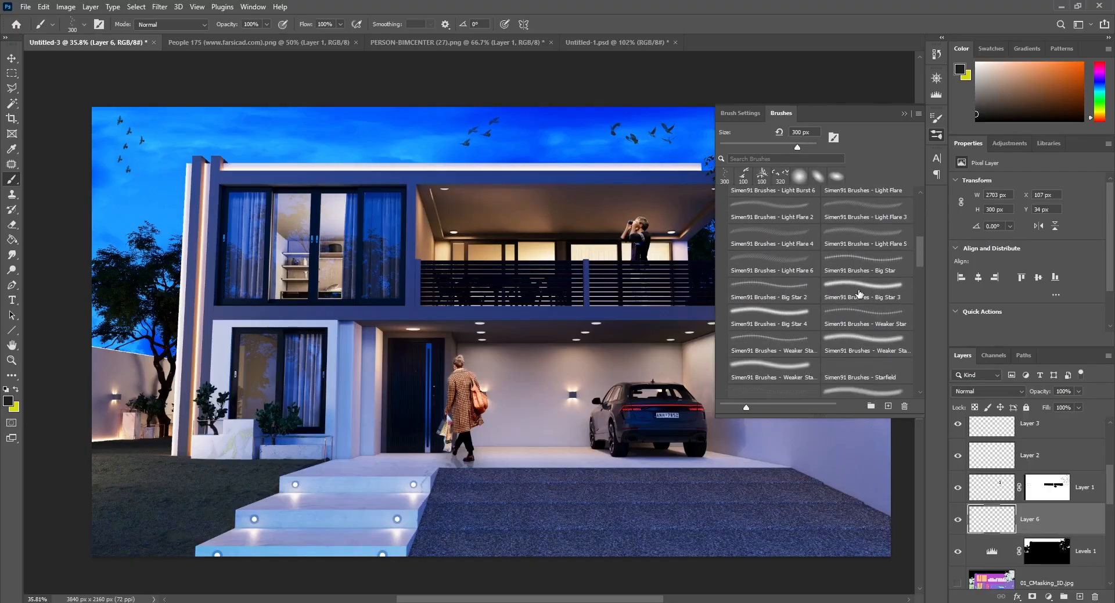
click(859, 293)
double_click(883, 256)
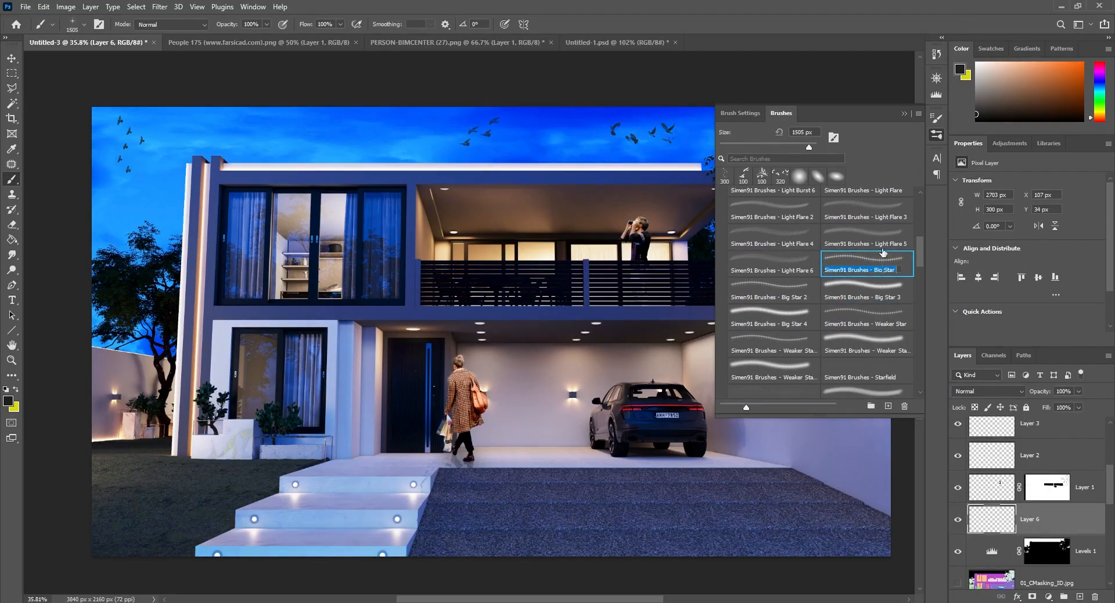
click(905, 114)
- Shrink the Big Star brush to 60 px
key(bracketleft)
key(bracketleft)
key(bracketleft)
key(bracketleft)
key(bracketleft)
key(bracketleft)
key(bracketleft)
key(bracketleft)
key(bracketleft)
key(bracketleft)
key(bracketleft)
key(bracketleft)
key(bracketleft)
key(bracketleft)
key(bracketleft)
key(bracketleft)
key(bracketleft)
key(bracketleft)
key(bracketleft)
key(bracketleft)
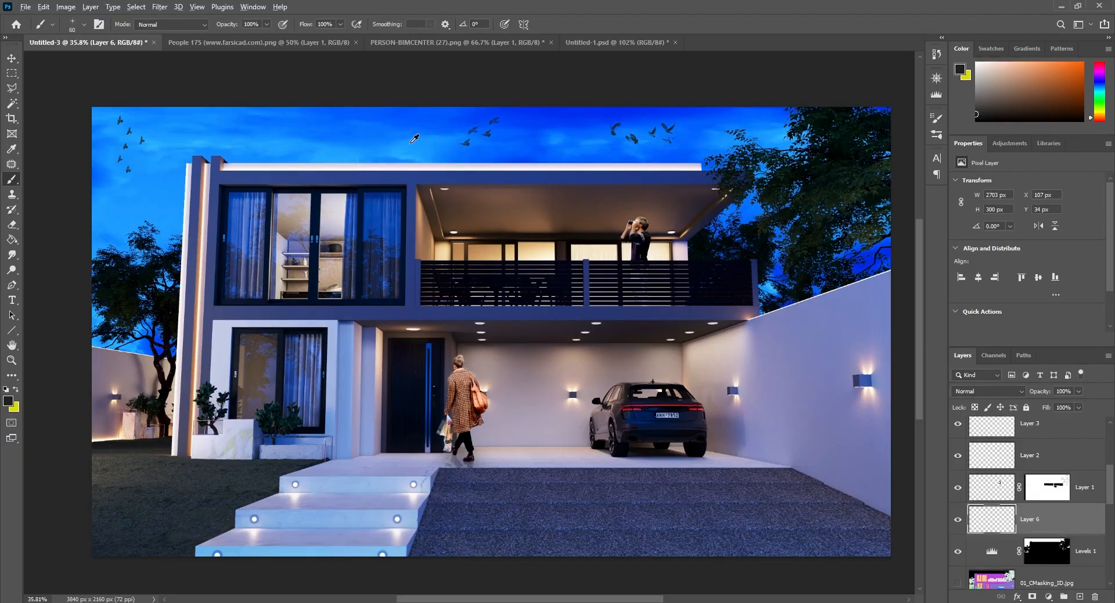
- Sample the sky's blue as the foreground colour and lighten it to the pale blue 80c8ff
alt+click(411, 141)
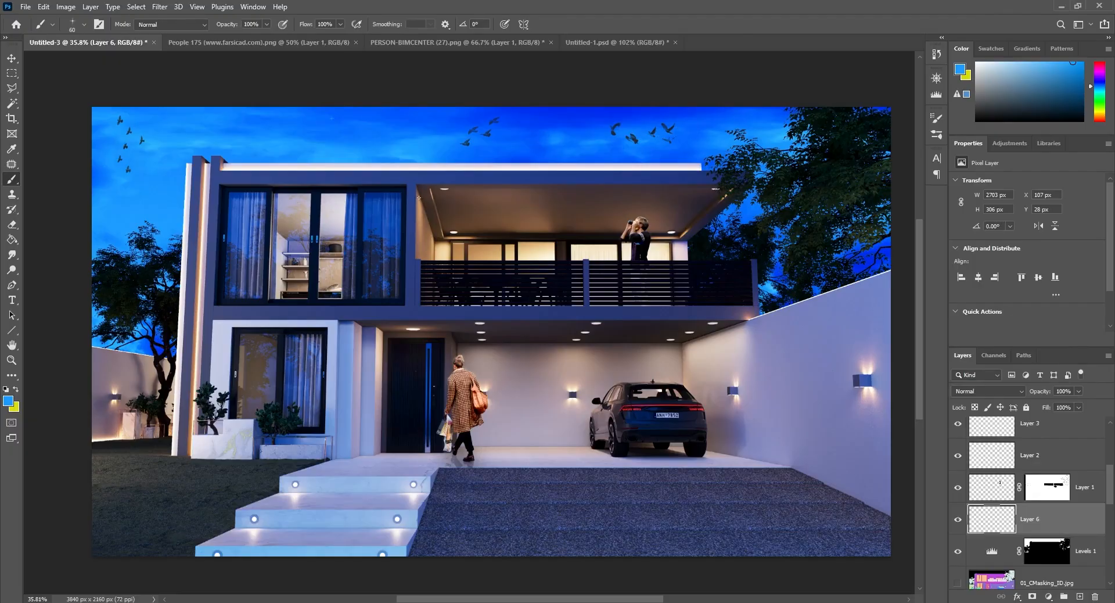
click(8, 401)
mouse_move(202, 353)
mouse_down()
mouse_move(177, 345)
mouse_move(187, 349)
mouse_up()
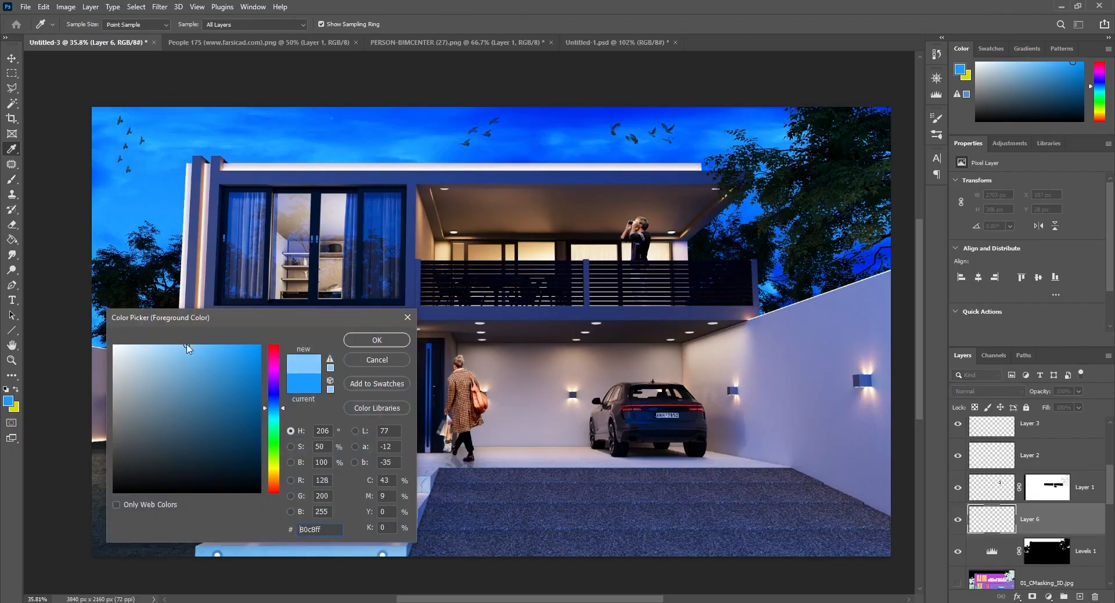
click(378, 339)
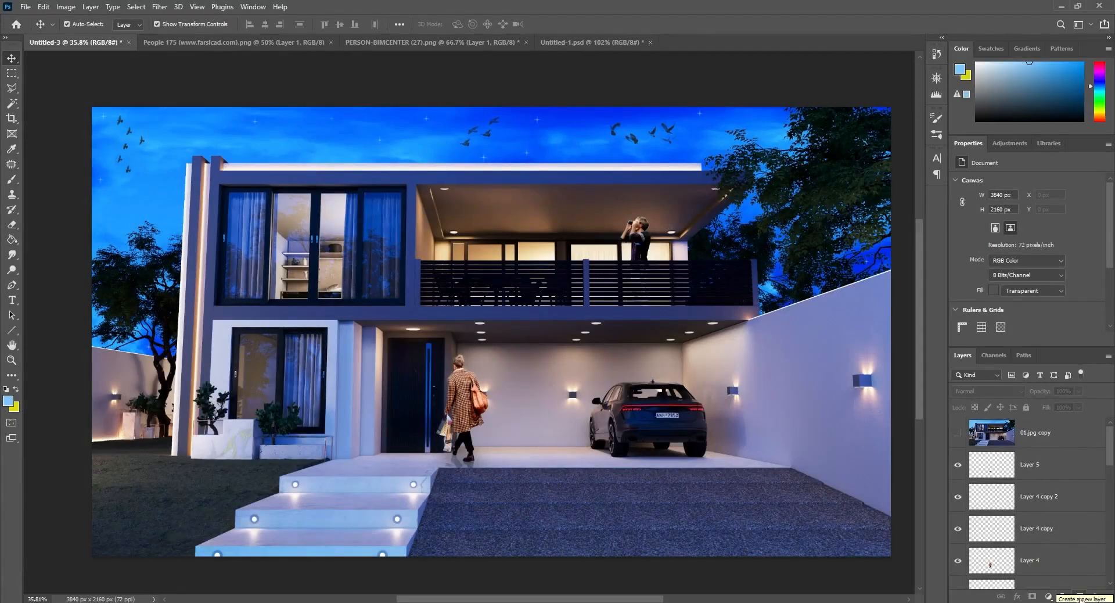
- Add an empty layer at the top of the stack and a Levels adjustment above it with black 12, midtone 1.11 and lowered whites
click(1079, 596)
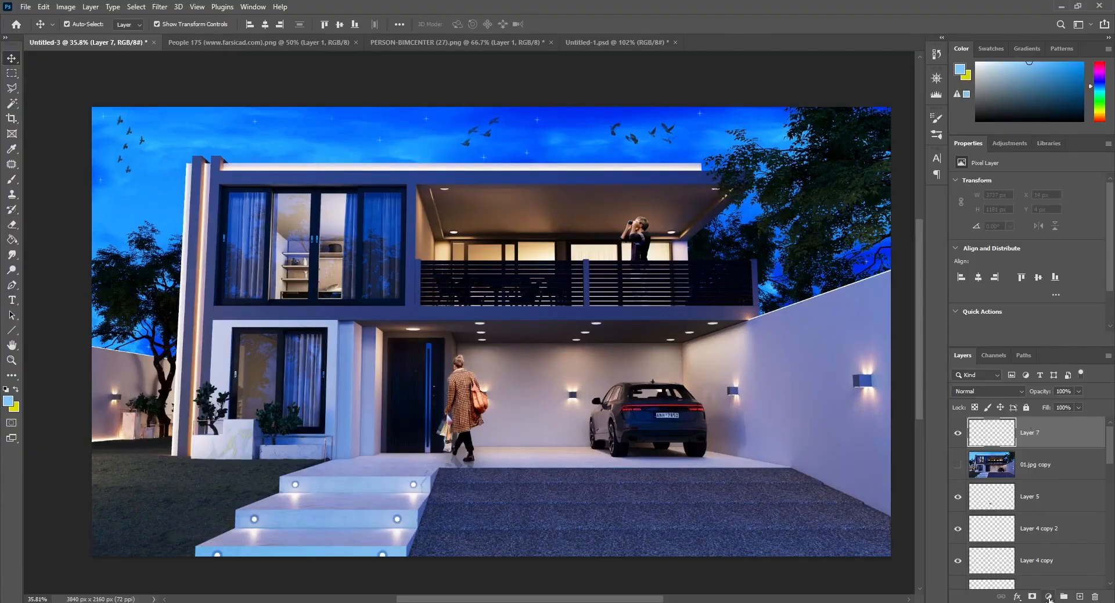
click(1049, 597)
click(999, 445)
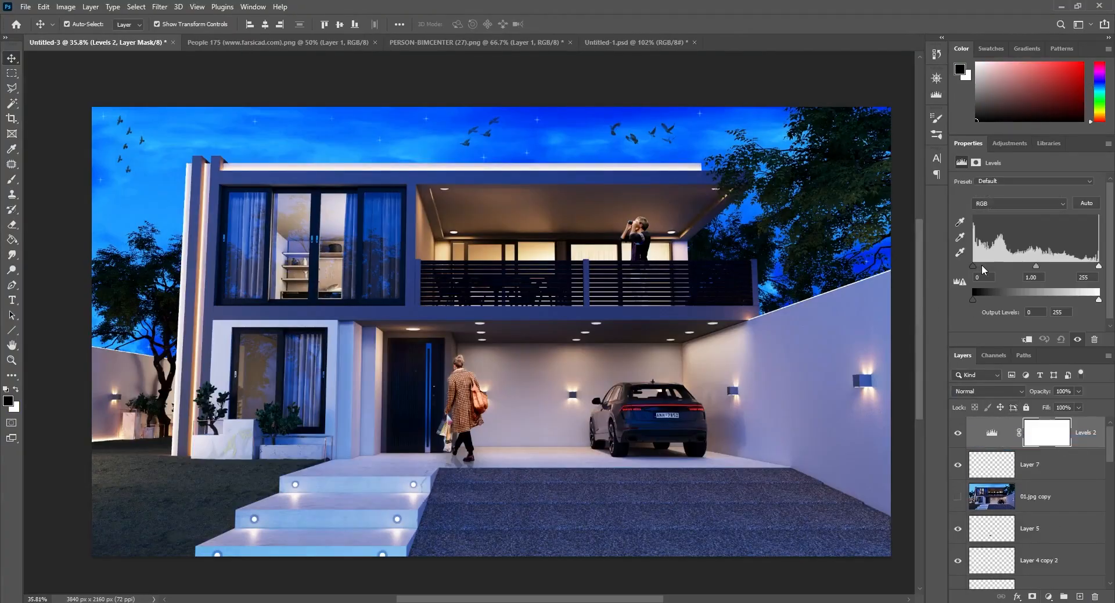
drag(974, 266, 1087, 270)
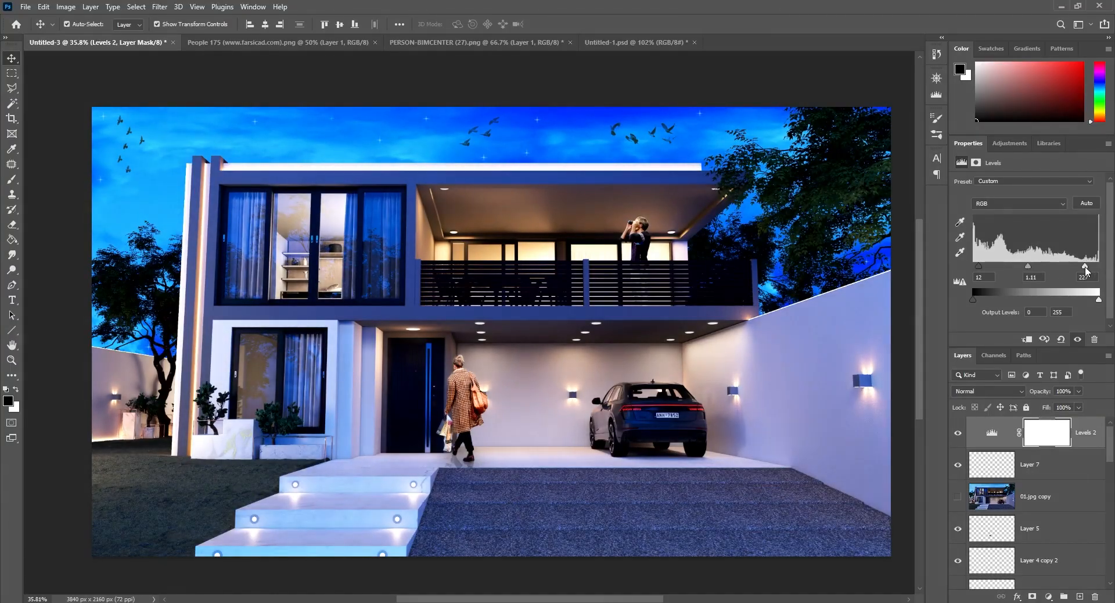
- Set the Levels 2 adjustment's input levels to black 20, midtone 1.00 and white 233
drag(980, 267, 1035, 267)
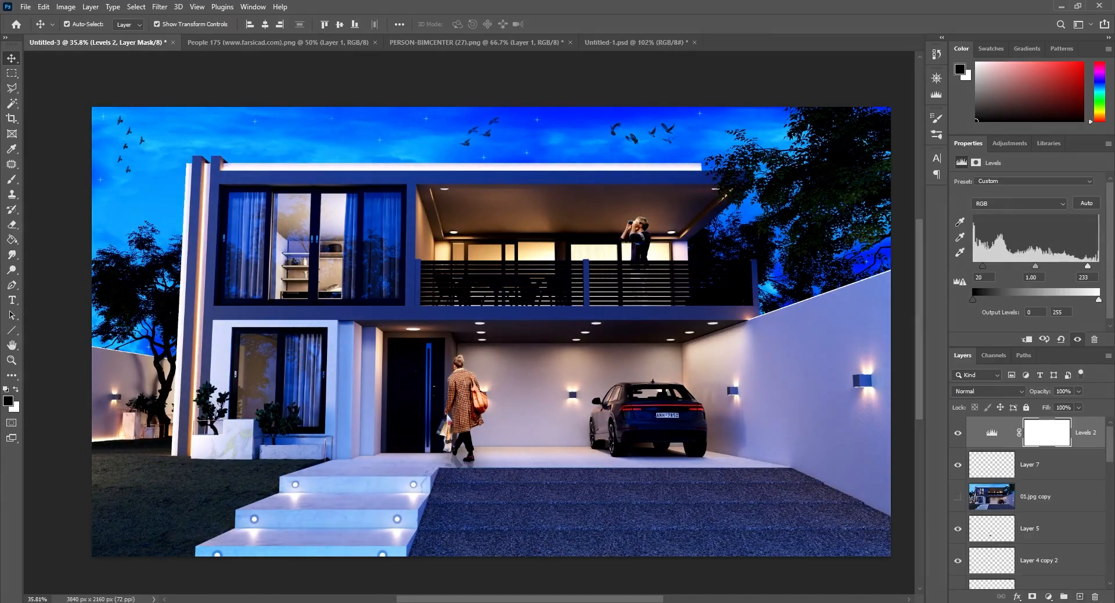
- Add an empty layer with a Curves adjustment above it, shaping the curve with one shadow point and one highlight point
click(1079, 596)
click(1049, 596)
click(1028, 449)
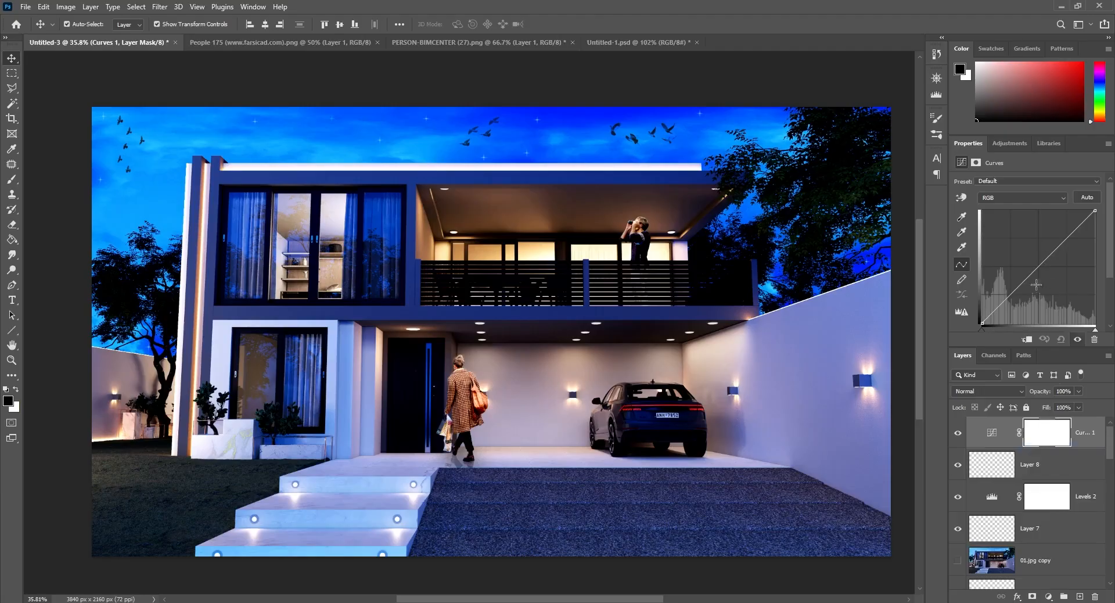
drag(1019, 285, 1019, 288)
drag(1065, 240, 1072, 239)
drag(1019, 288, 1008, 293)
drag(1072, 241, 1076, 231)
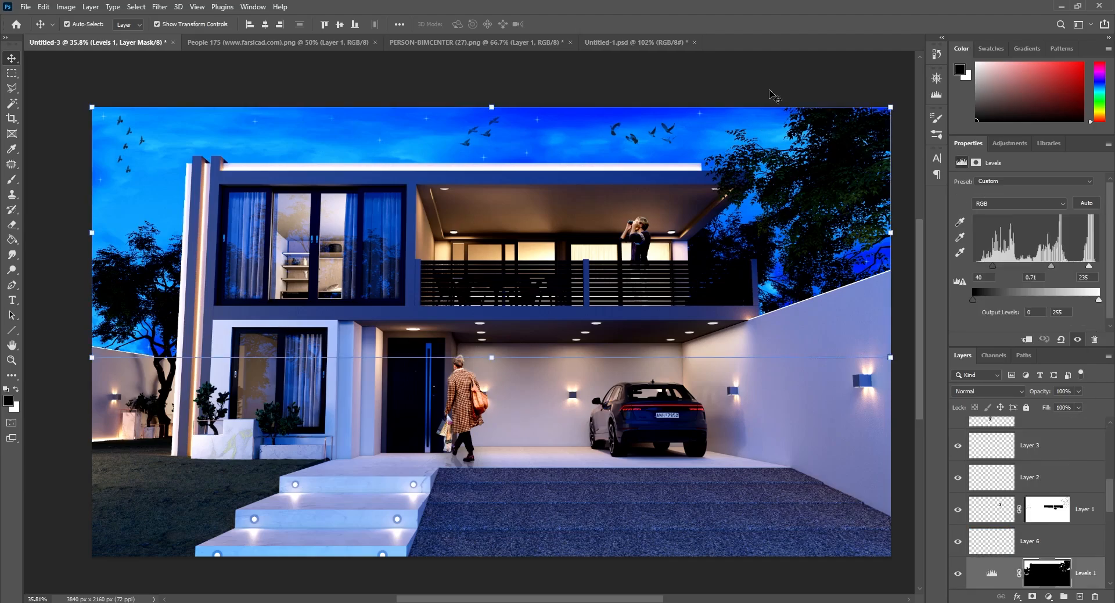
click(781, 81)
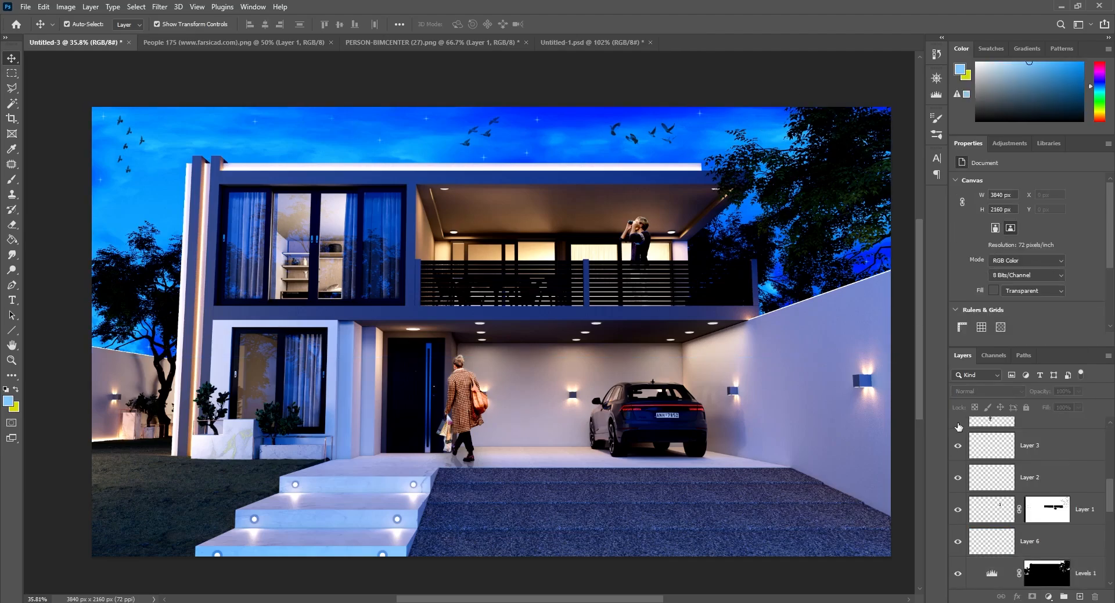
- Move the hidden 01.jpg copy layer to the top of the stack and toggle its visibility to compare the edit with the original
drag(1110, 500, 1105, 408)
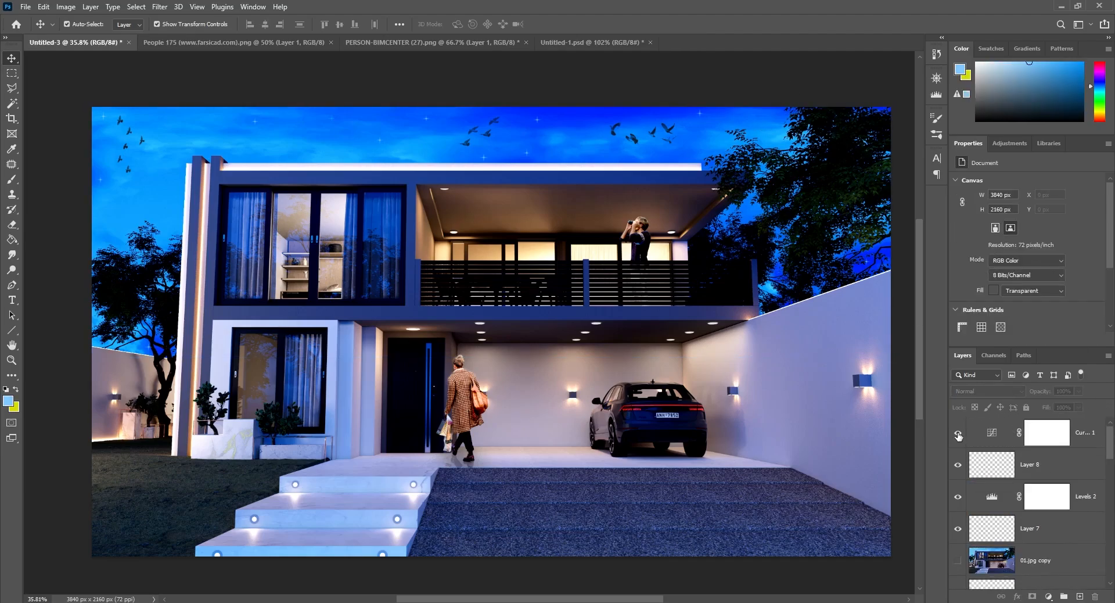
drag(1038, 555, 956, 439)
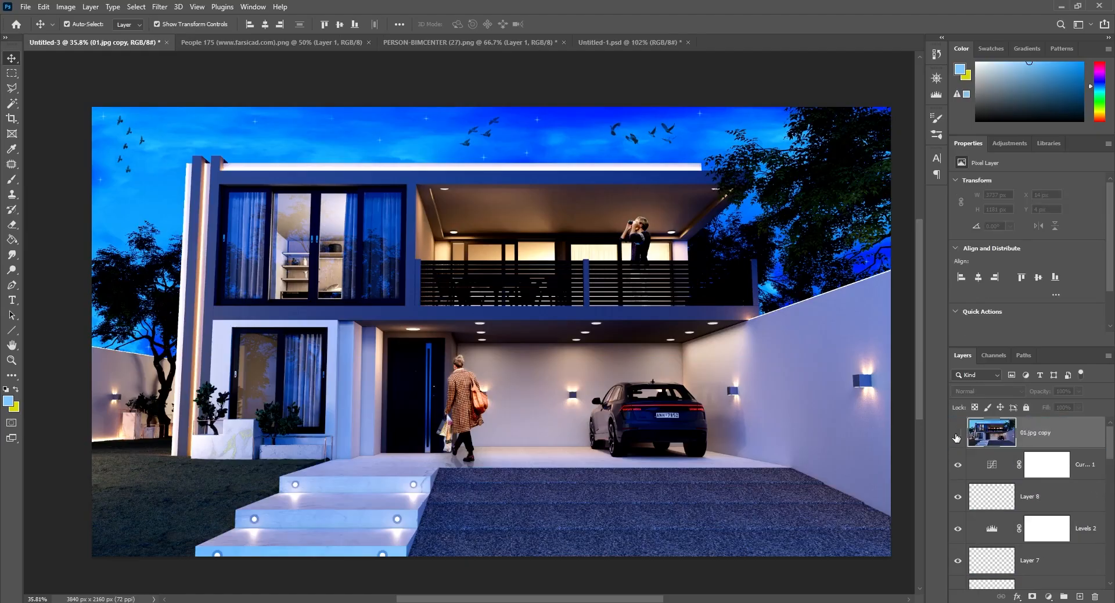
click(957, 438)
click(956, 437)
click(957, 437)
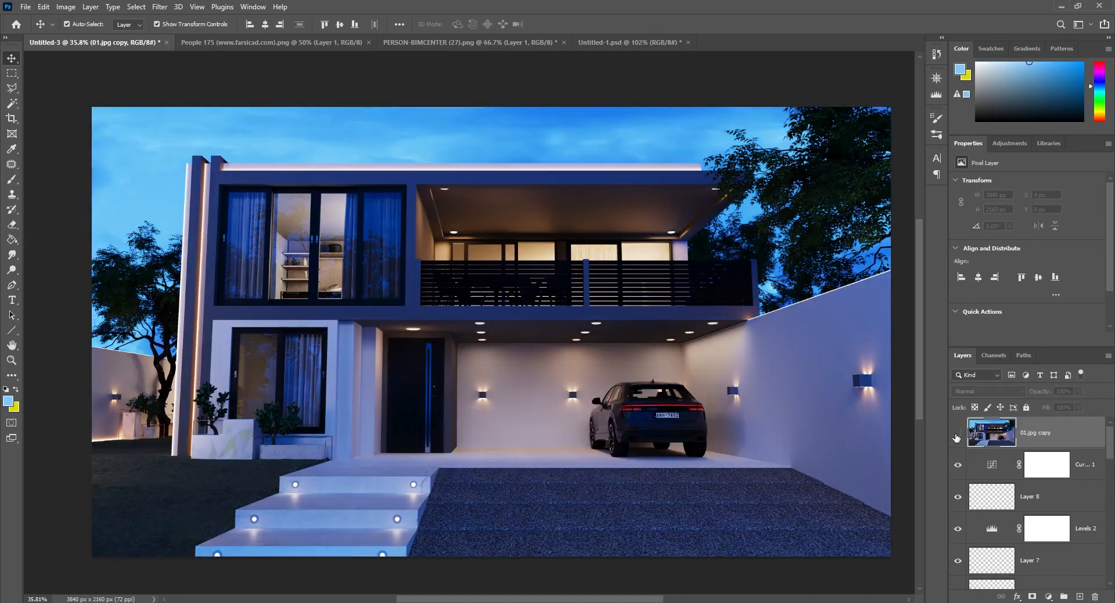
click(957, 438)
- Add a Brightness/Contrast adjustment below the 01.jpg copy layer with brightness 9 and contrast 5, and compare it with the original
click(1049, 597)
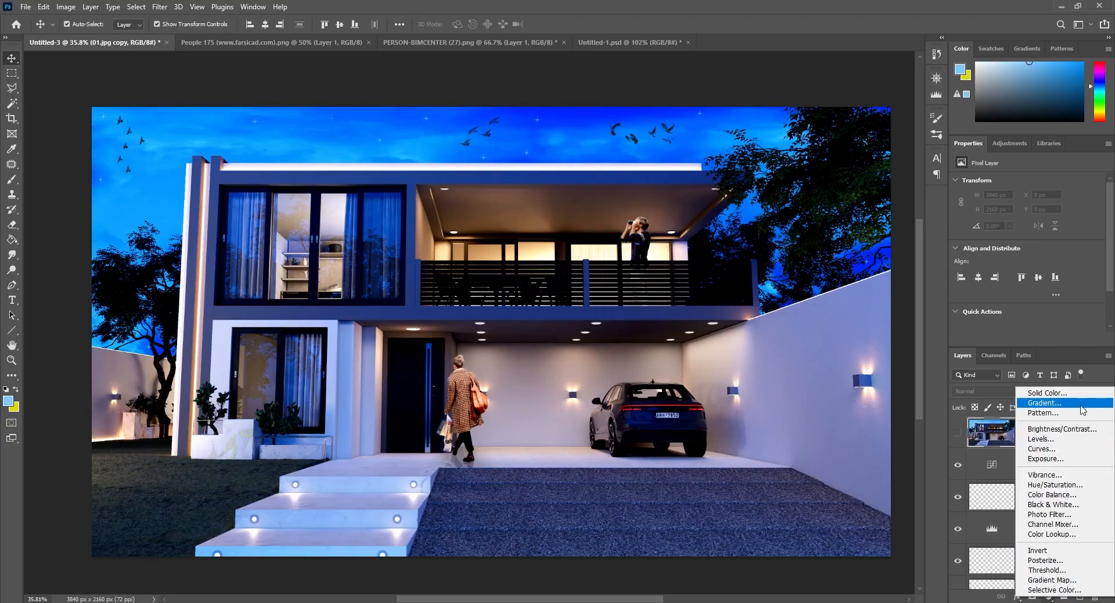
click(1062, 428)
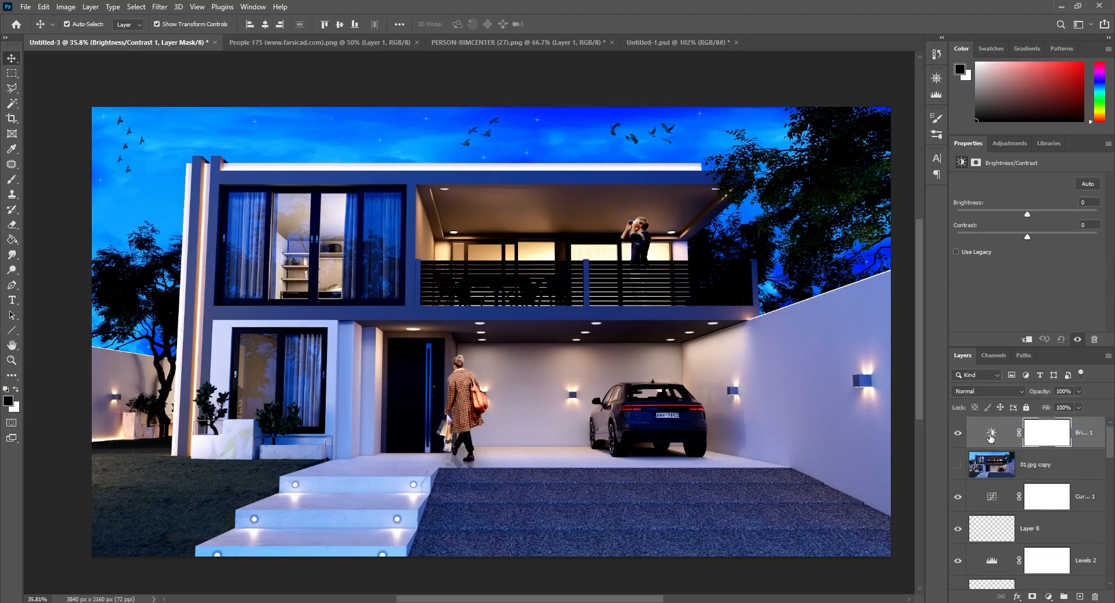
drag(1027, 215, 1032, 237)
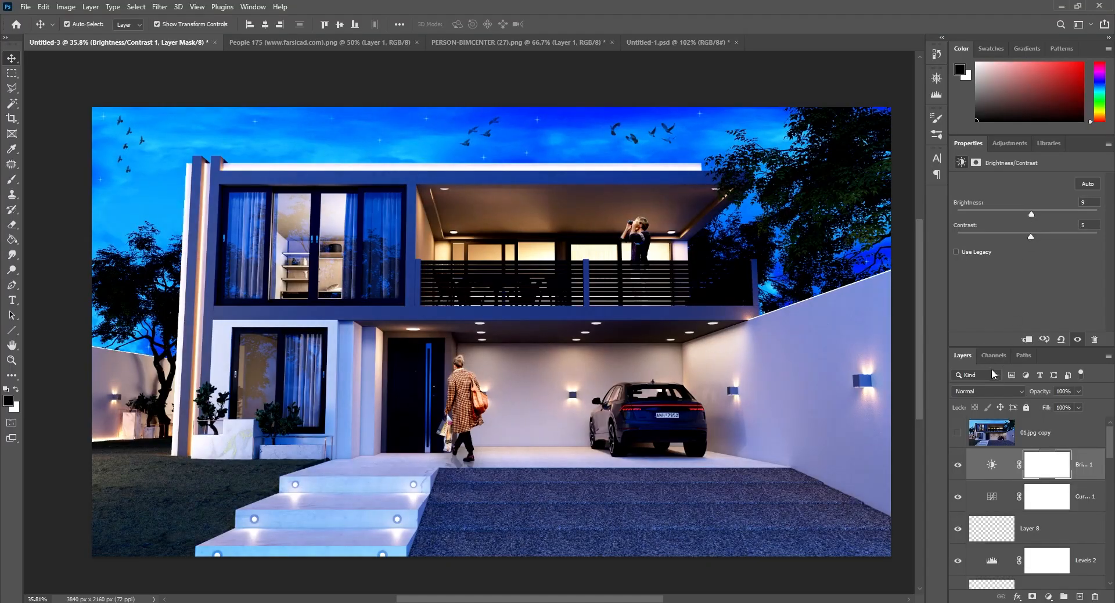
click(957, 435)
click(955, 436)
click(835, 74)
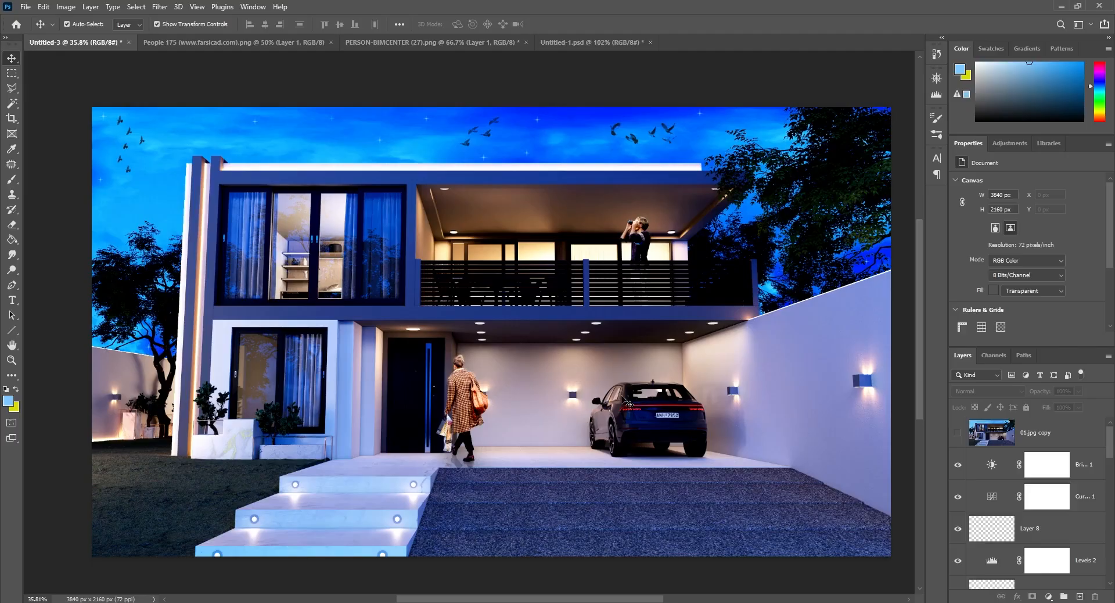
- Choose the Simen91 Brushes - Light Burst tip from the Star and Light Effect Brushes set
click(936, 118)
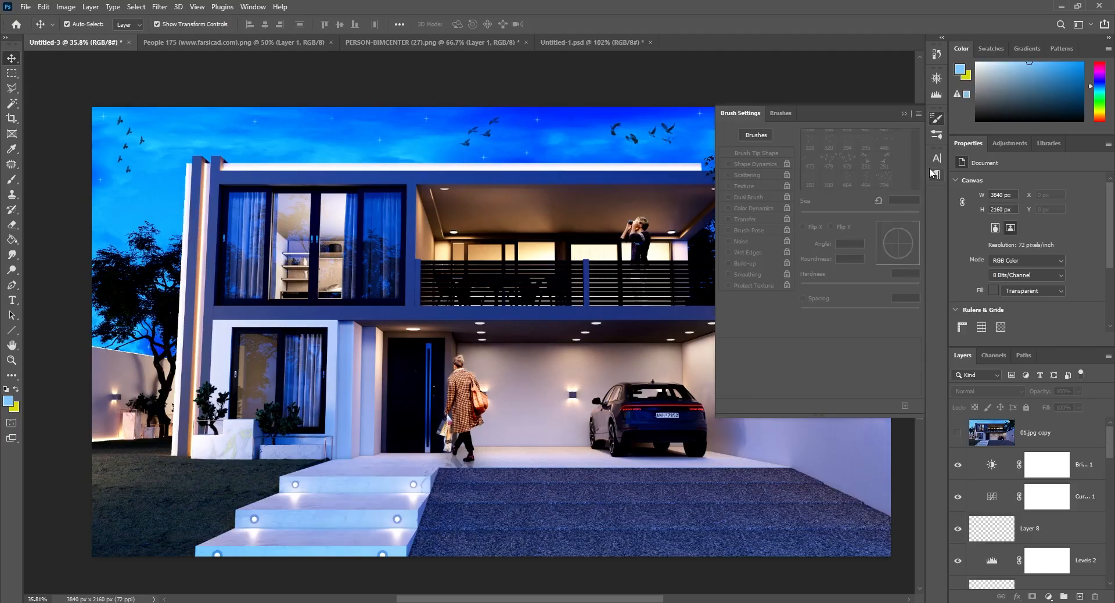
click(781, 113)
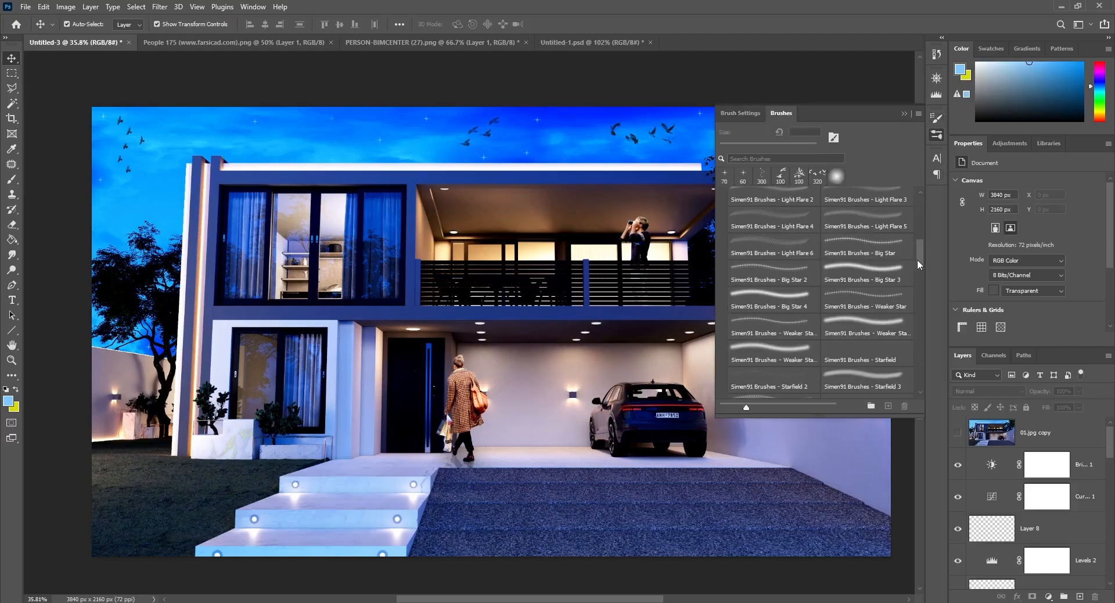
drag(917, 259, 921, 232)
click(865, 233)
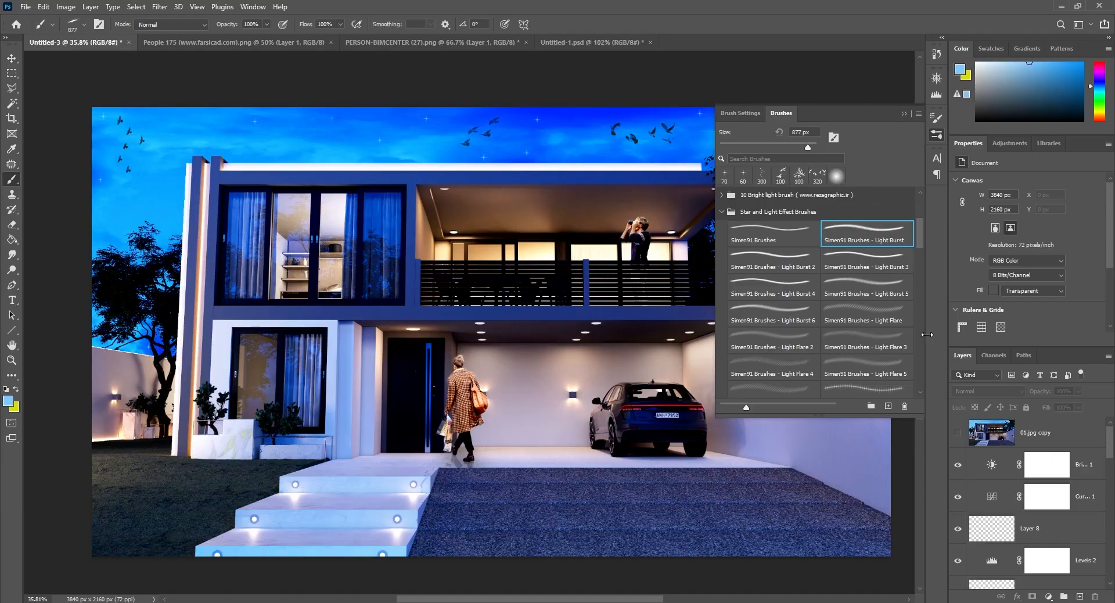
click(904, 113)
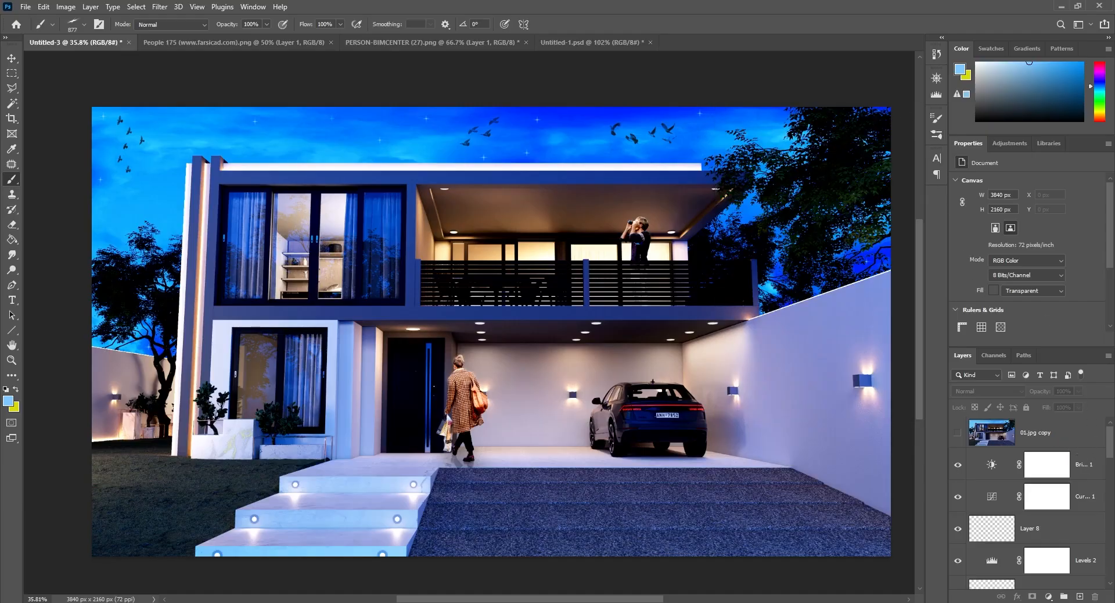
- Add an empty layer directly beneath the Levels 2 adjustment and switch the brush to the 1505 px tip following the 877 px one
click(1079, 597)
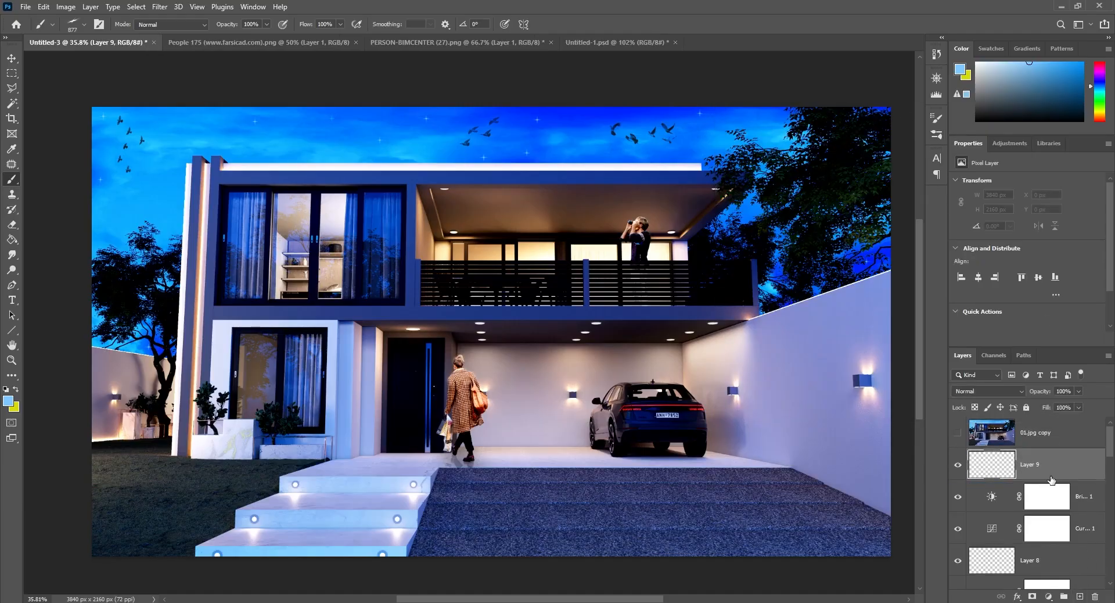
drag(1054, 475, 1075, 532)
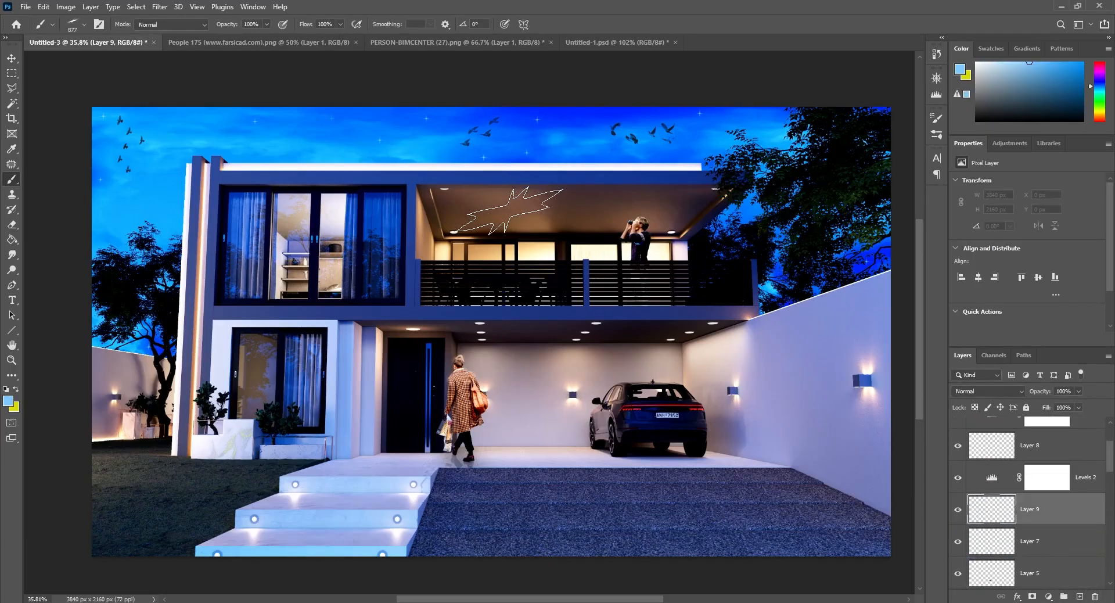
click(936, 119)
click(850, 146)
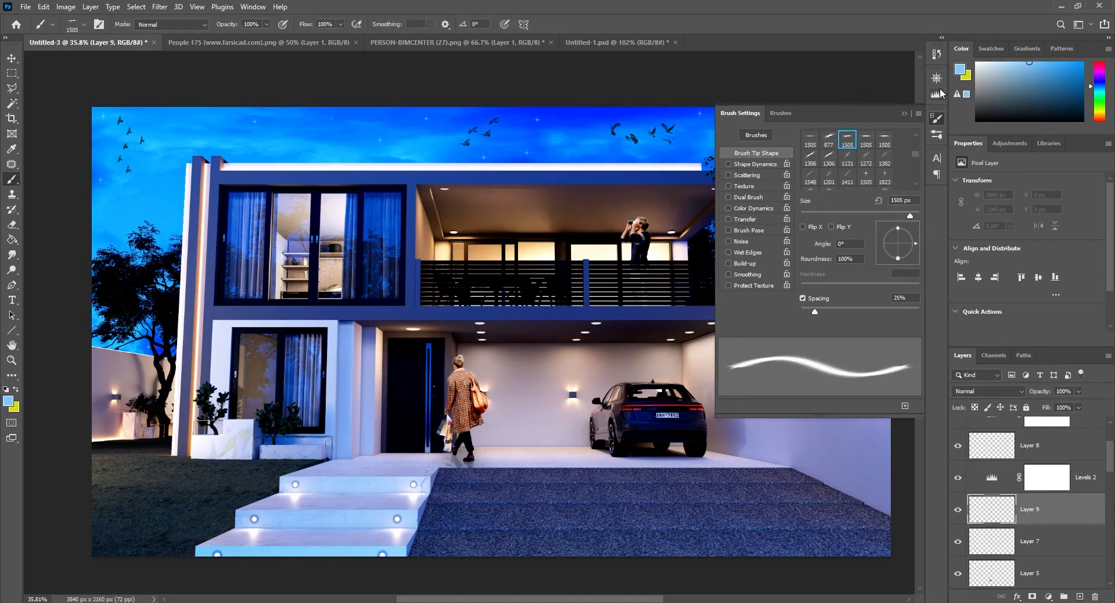
click(904, 116)
- Sample the ceiling lamp's white above the front door and stamp a light burst on that lamp with the brush reduced to 150 px
scroll(412, 328, up, 5)
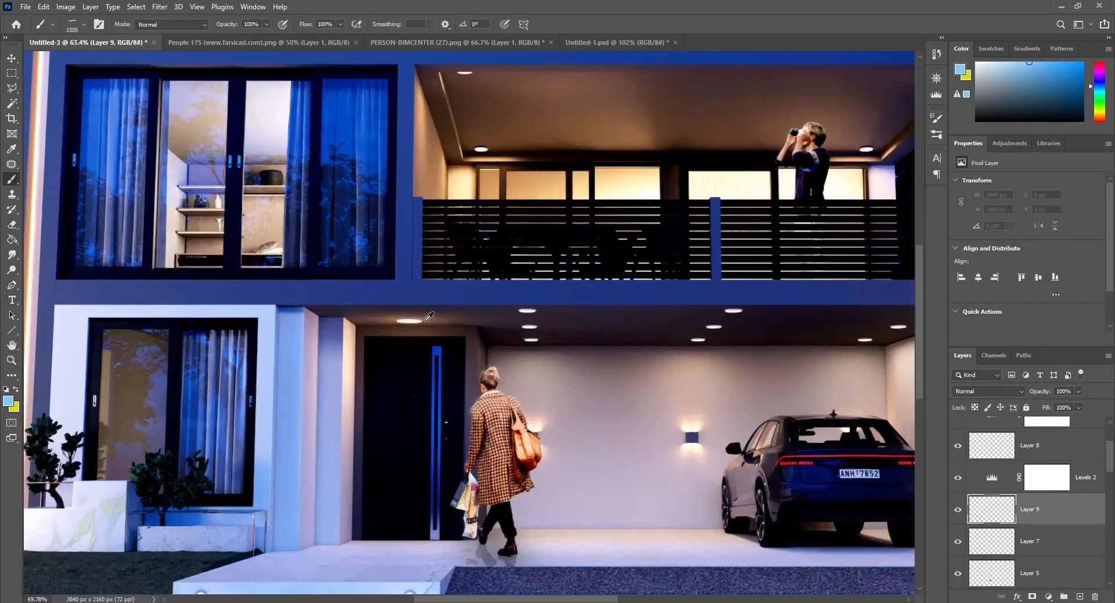
scroll(411, 319, up, 2)
alt+click(424, 314)
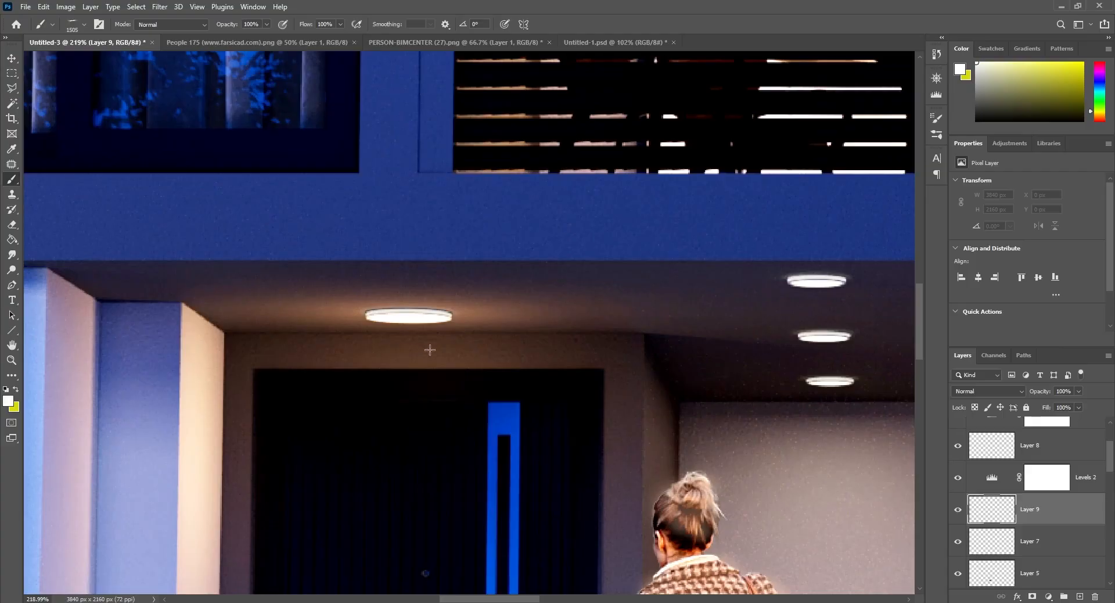
key([)
key([)
key([)
key([)
key([)
key([)
key([)
key([)
key([)
key([)
key([)
key([)
key([)
key([)
key([)
key([)
click(410, 316)
key([)
key([)
key(ctrl+z)
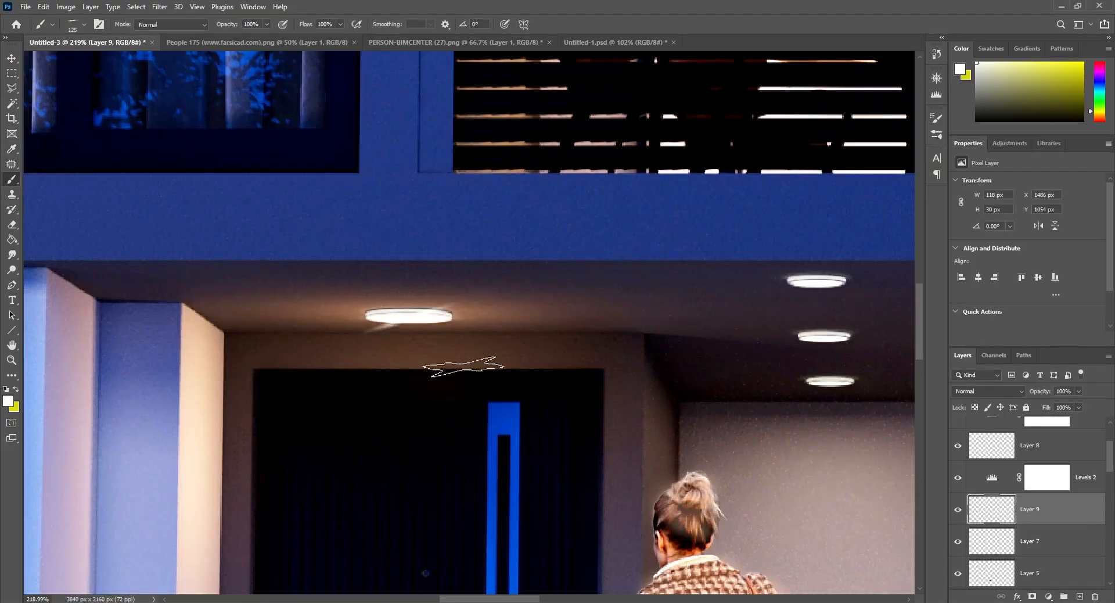
key(bracketright)
click(410, 316)
- Stamp light bursts on the three garage ceiling lamps nearest the front door, with the brush at 100 px and 90 px
scroll(450, 469, right, 5)
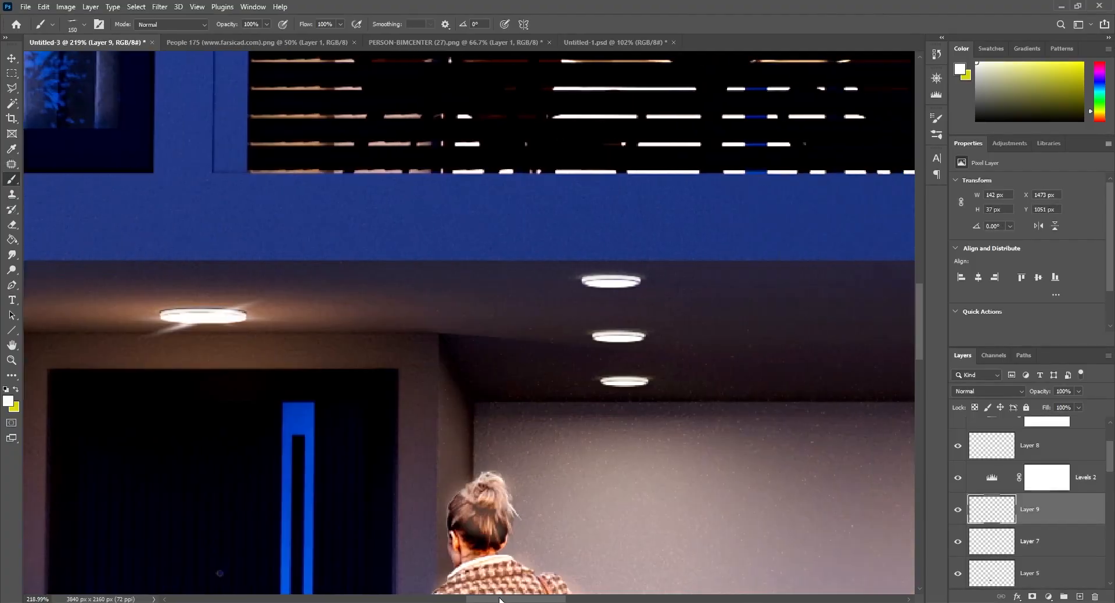
key([)
key([)
click(483, 282)
key(ctrl+z)
key(bracketleft)
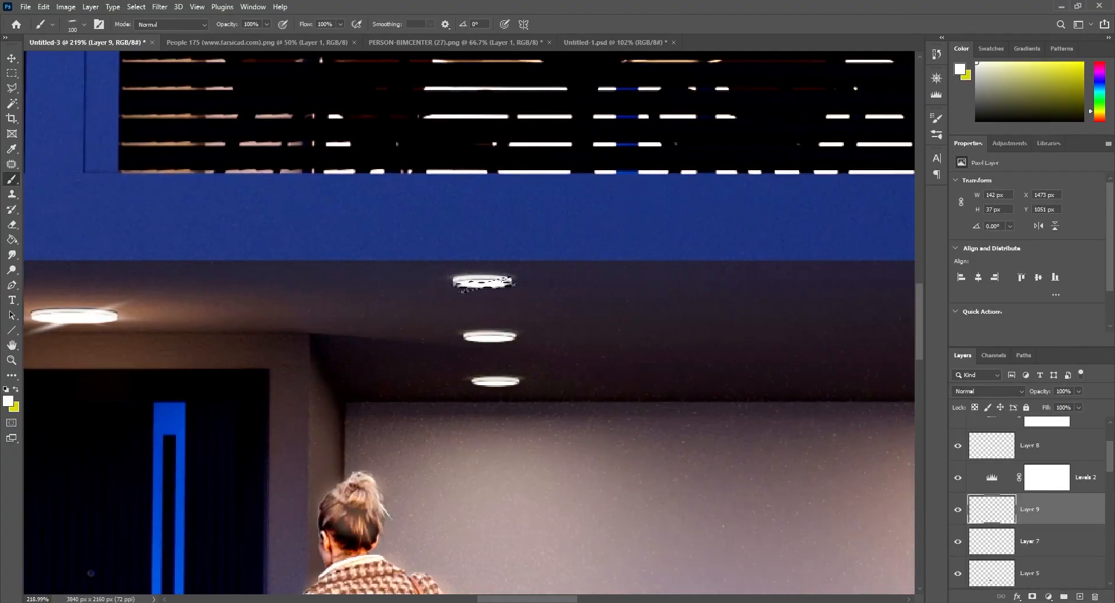
click(482, 282)
click(489, 336)
click(503, 391)
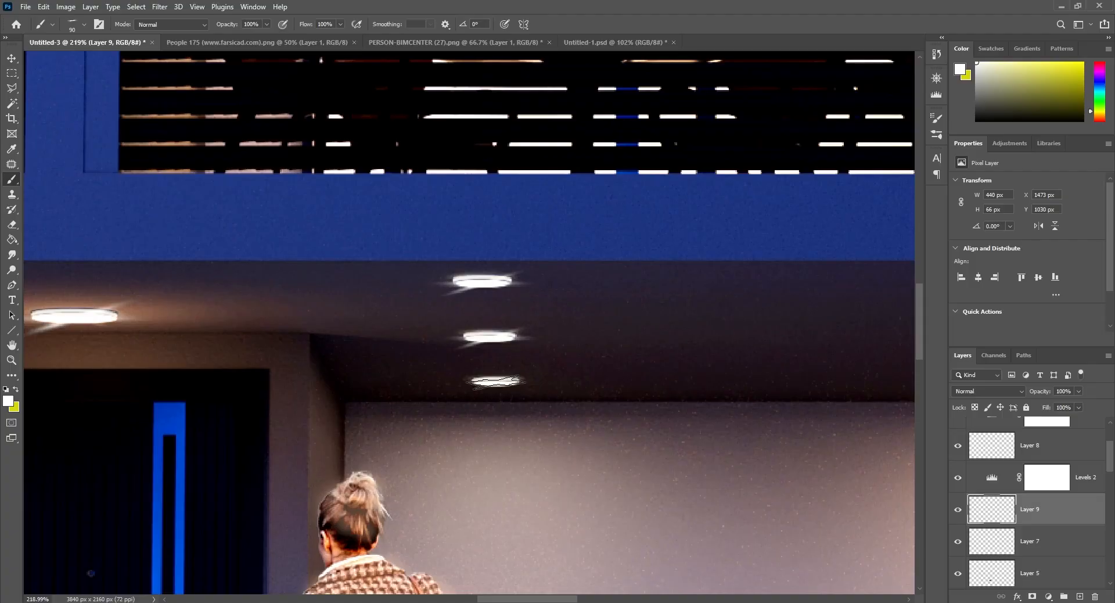
key(bracketleft)
- Stamp light bursts on the three middle garage ceiling lamps, starting at 100 px and using a smaller brush for the rearmost
scroll(498, 544, right, 6)
key(bracketright)
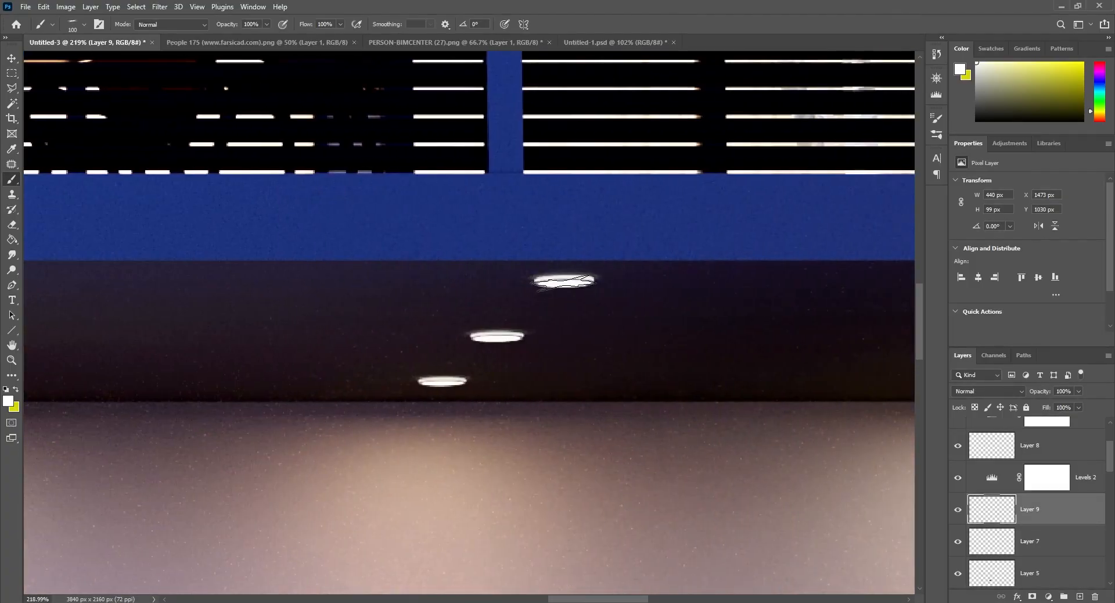
click(564, 281)
click(497, 337)
key(bracketleft)
click(443, 382)
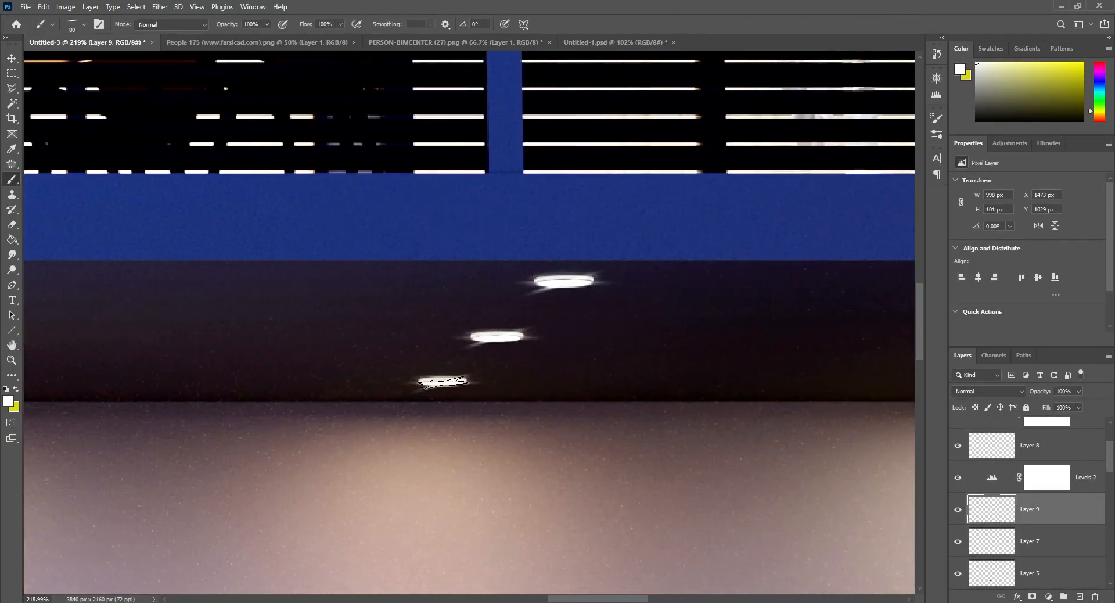
- Stamp light bursts on the three garage ceiling lamps beside the side wall, enlarging the brush towards the nearest lamp
scroll(593, 517, right, 6)
click(414, 382)
key(bracketright)
key(bracketright)
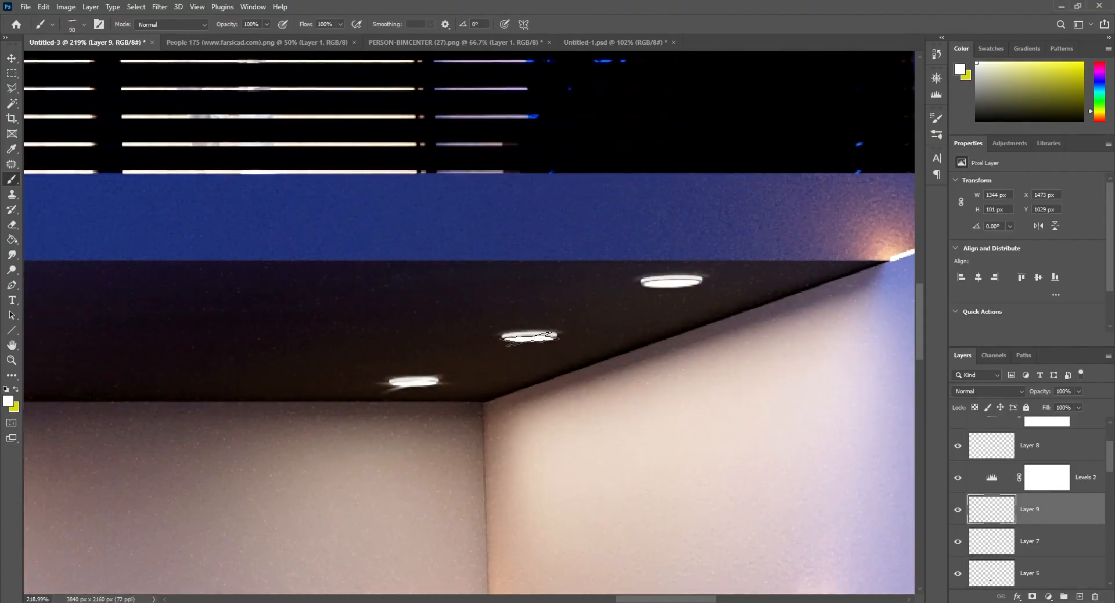
click(531, 338)
click(674, 283)
- Stamp light bursts on the two left-hand balcony ceiling lamps, at 100 px on the rear one and smaller on the front one
scroll(635, 560, left, 8)
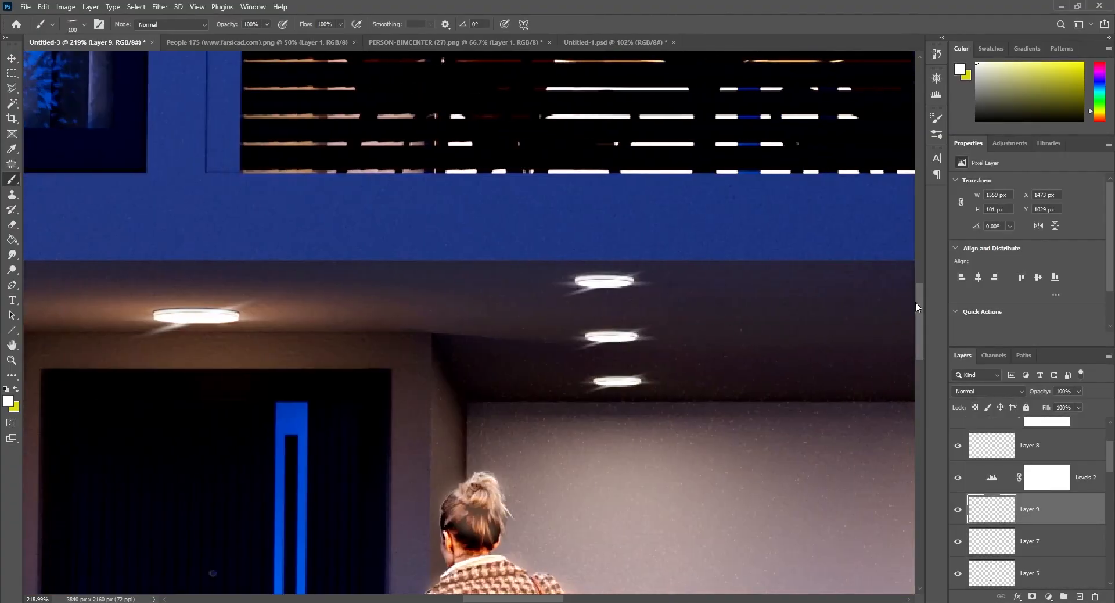
drag(915, 302, 922, 205)
click(444, 383)
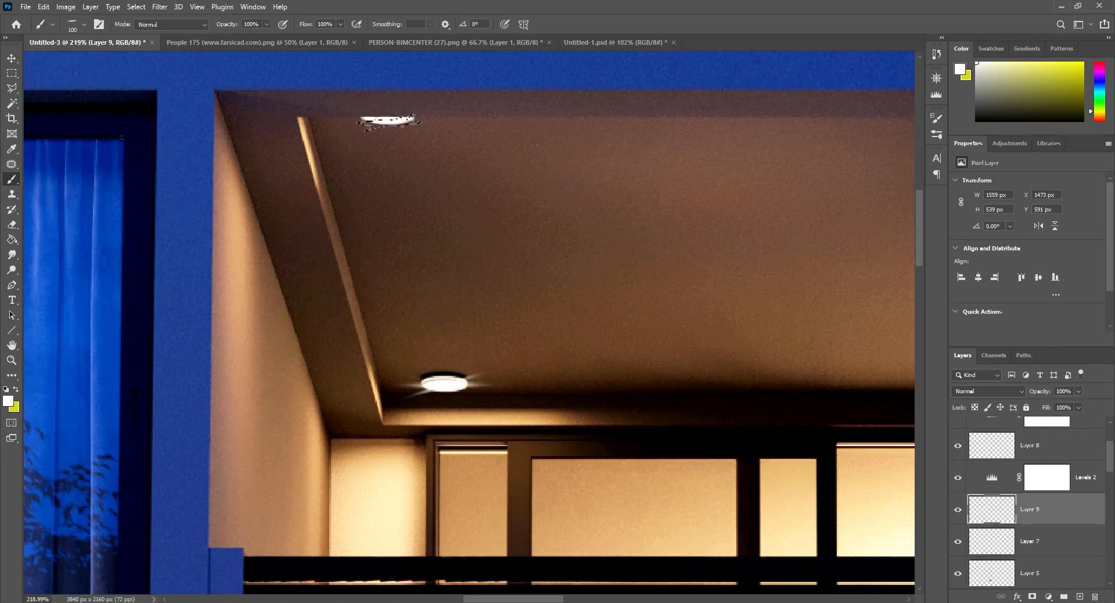
key(bracketleft)
key(bracketleft)
key(bracketleft)
key(bracketleft)
click(388, 120)
- Stamp light bursts on the right-hand balcony ceiling lamps, using a 90 px brush for the rear one
scroll(799, 557, right, 10)
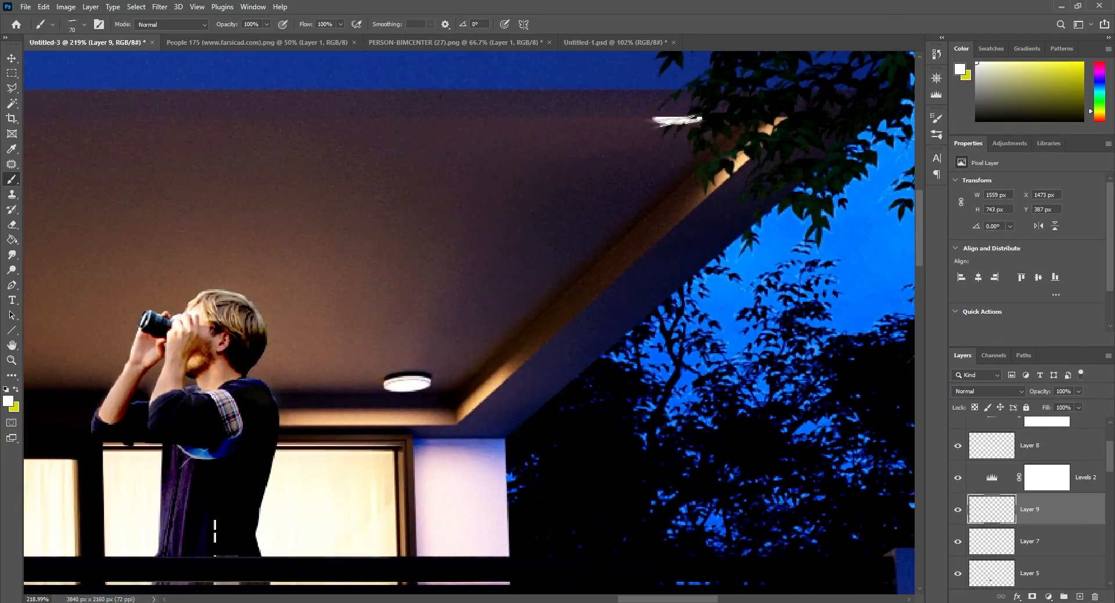
key(bracketright)
key(bracketright)
click(408, 382)
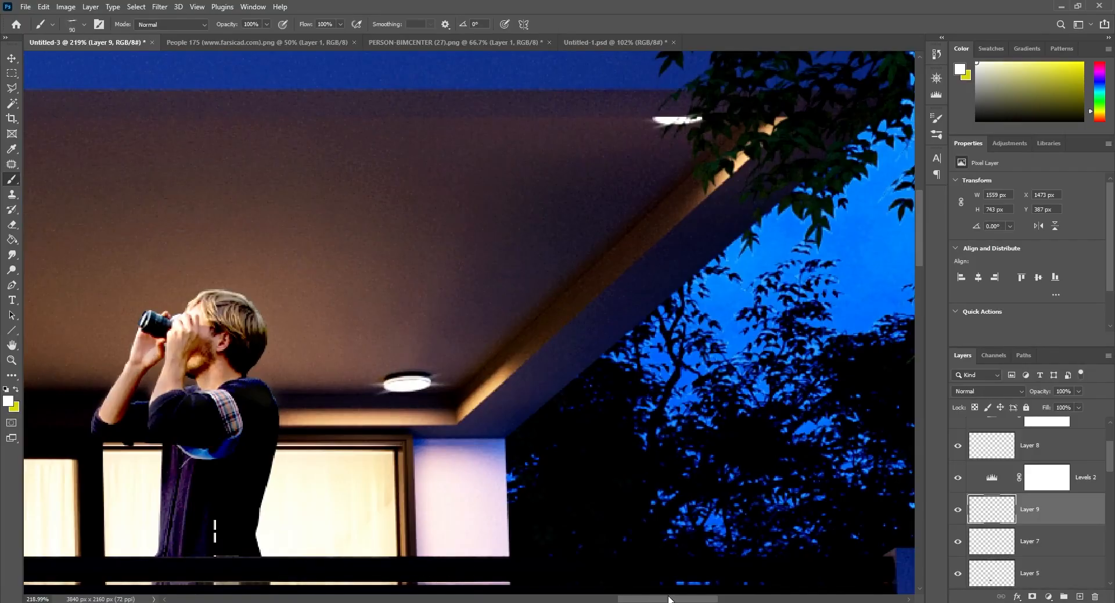
- Try a stamp of tip 3 from the Brushpack-Lighting set over the balcony at 800 px, and undo it
scroll(669, 598, left, 10)
click(936, 118)
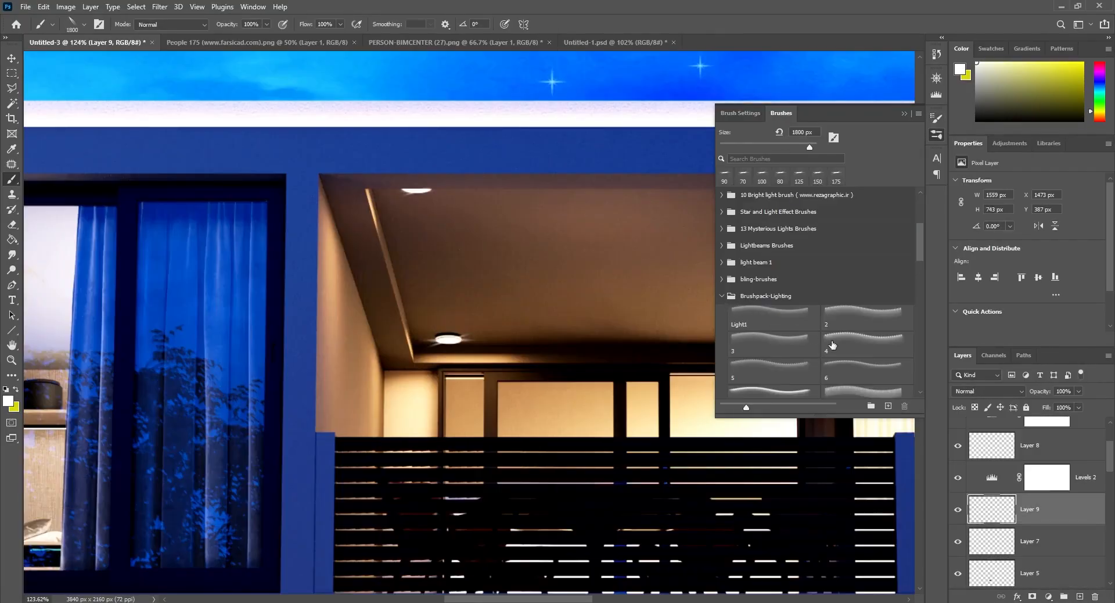
scroll(832, 345, down, 1)
click(758, 337)
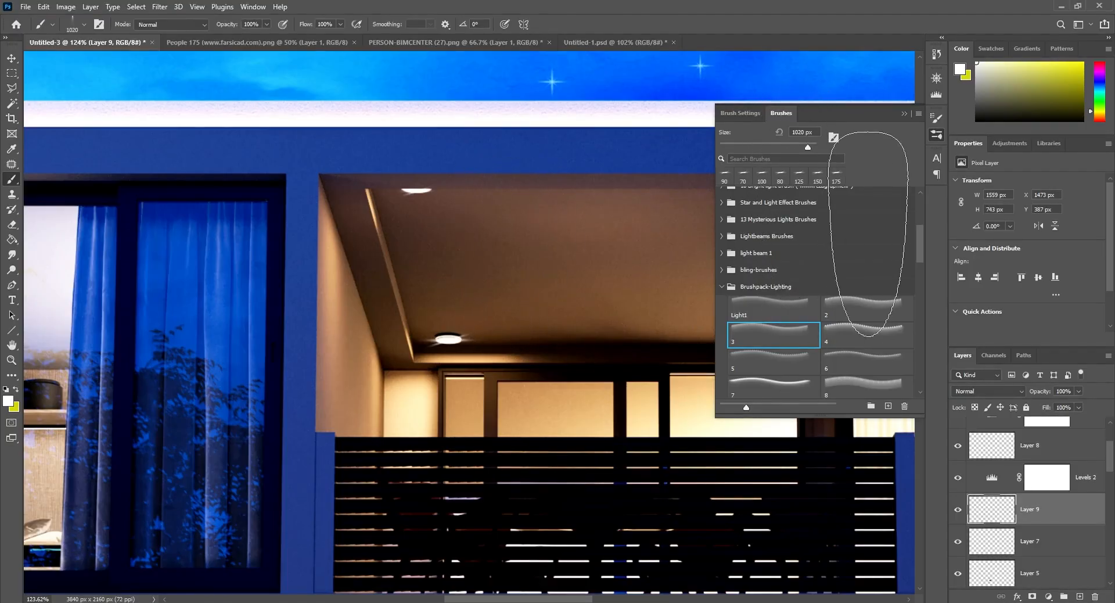
key(bracketleft)
key(bracketleft)
key(bracketleft)
click(777, 488)
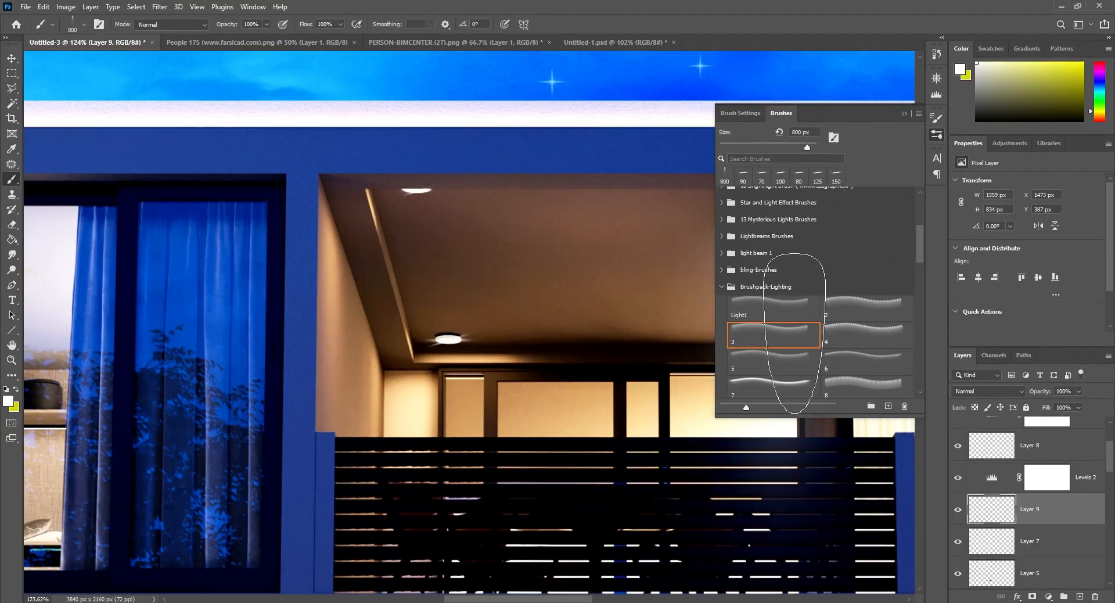
key(ctrl+z)
- Switch to tip 6 of the Brushpack-Lighting set, try a 1020 px stamp on the rear left balcony lamp, and undo it
click(871, 316)
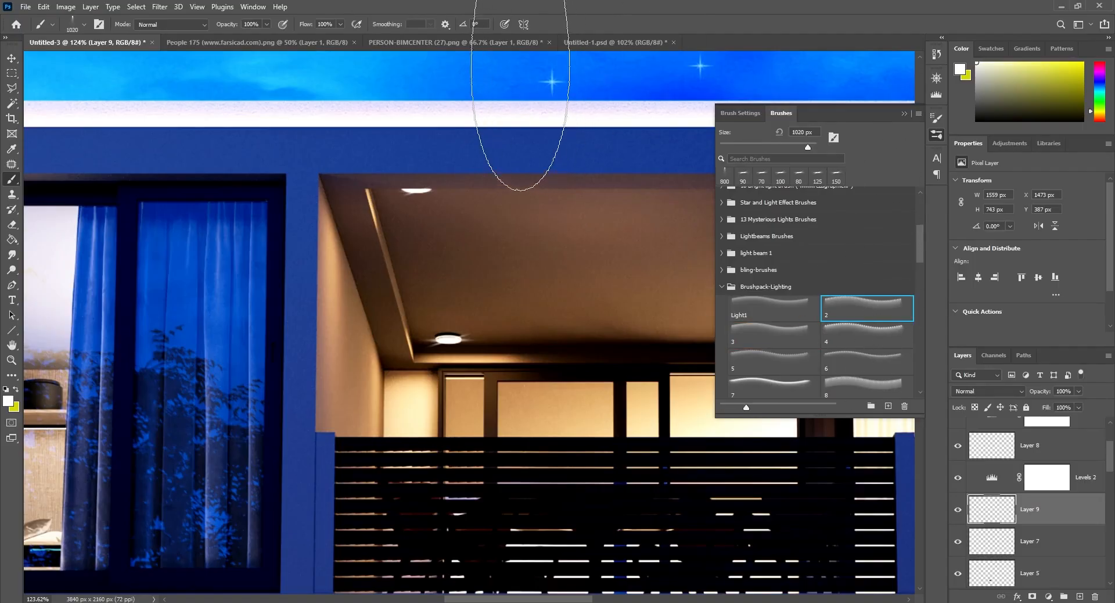
click(849, 361)
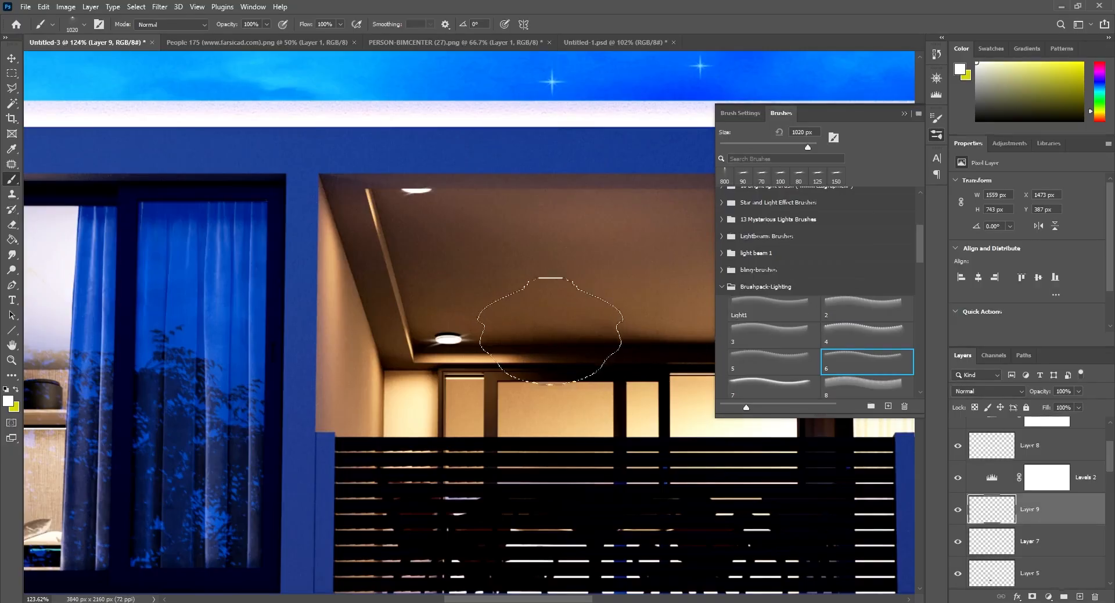
click(448, 338)
key(ctrl+z)
- Stamp light glows on the two left-hand balcony ceiling lamps, at 250 px on the rear one and smaller on the front one
key(bracketleft)
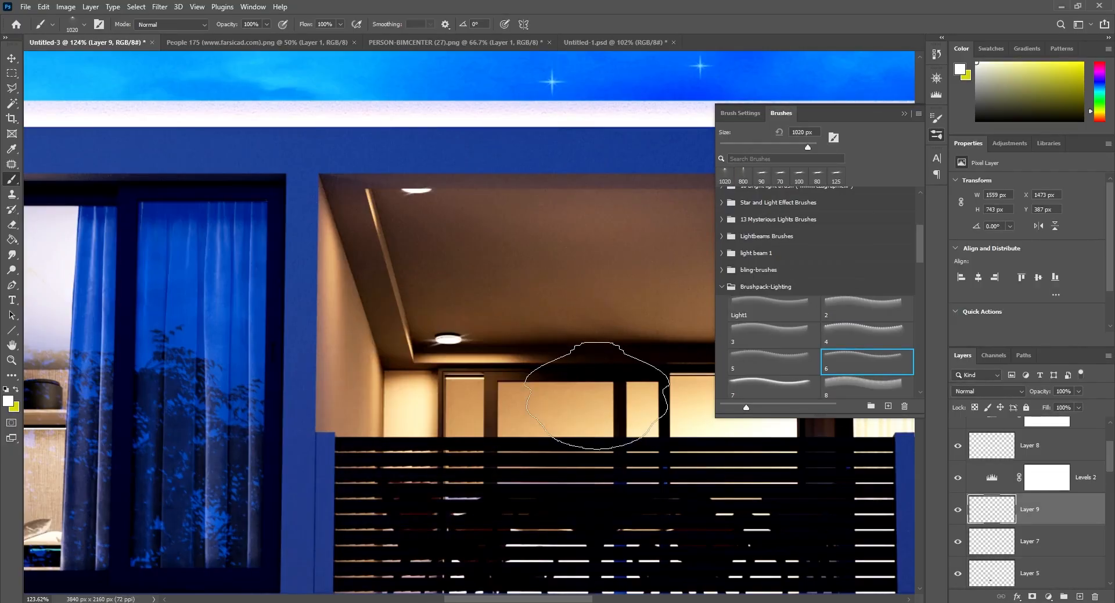
key(bracketleft)
key(bracketleft)
key(bracketleft)
key(bracketleft)
key(bracketleft)
key(bracketleft)
key(bracketleft)
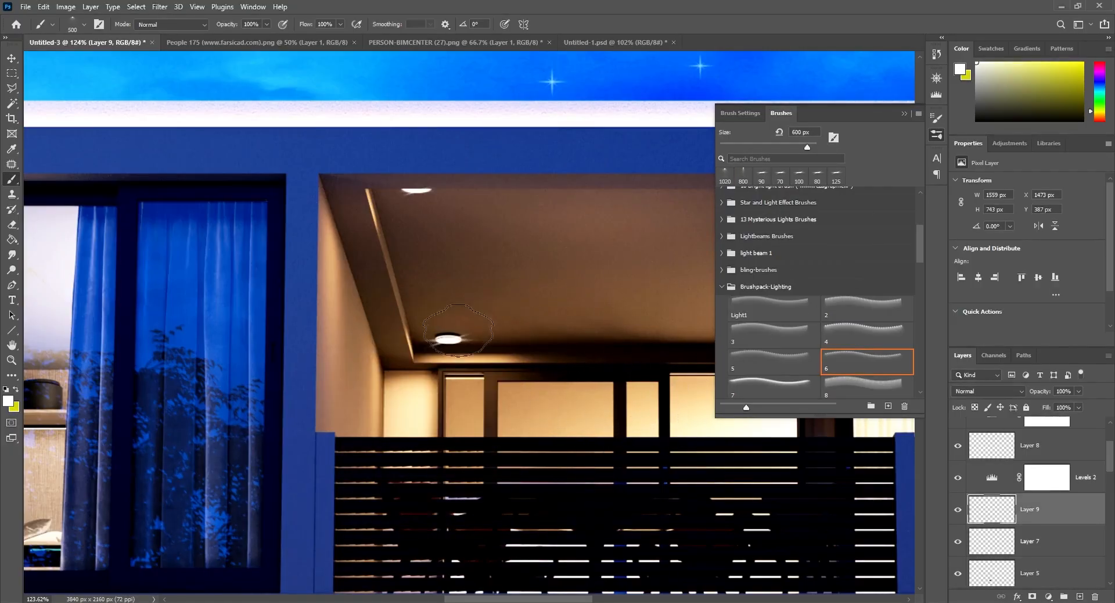
click(449, 349)
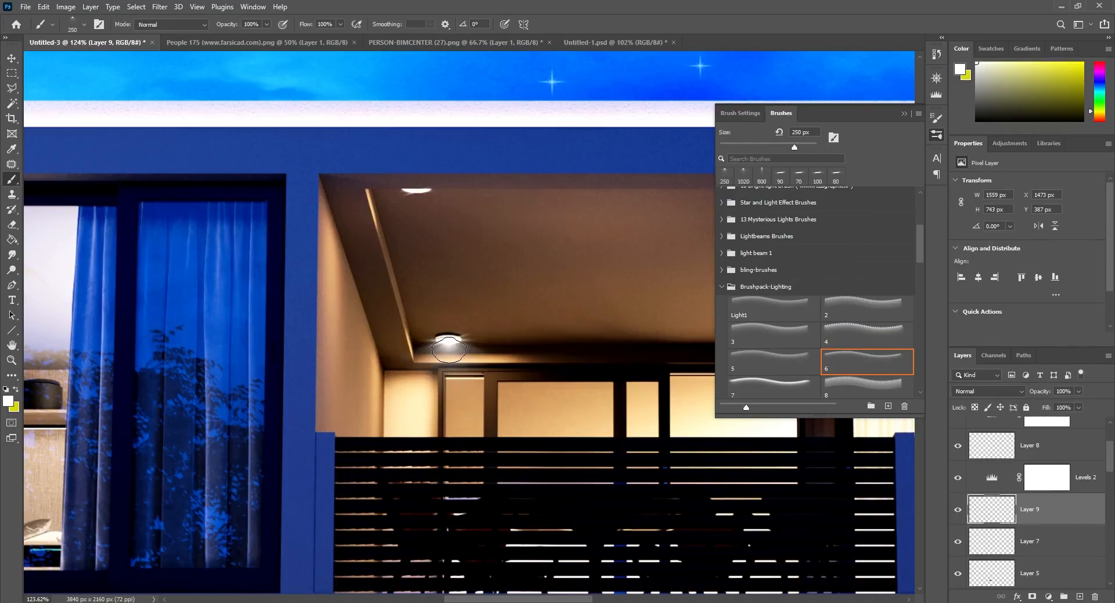
click(905, 115)
key(bracketleft)
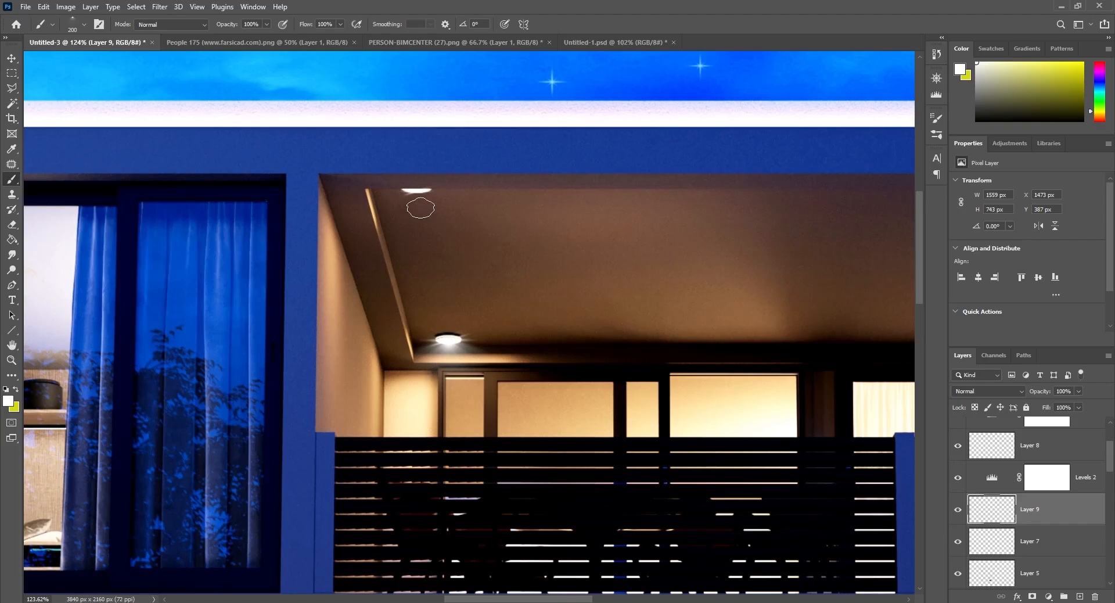
click(418, 200)
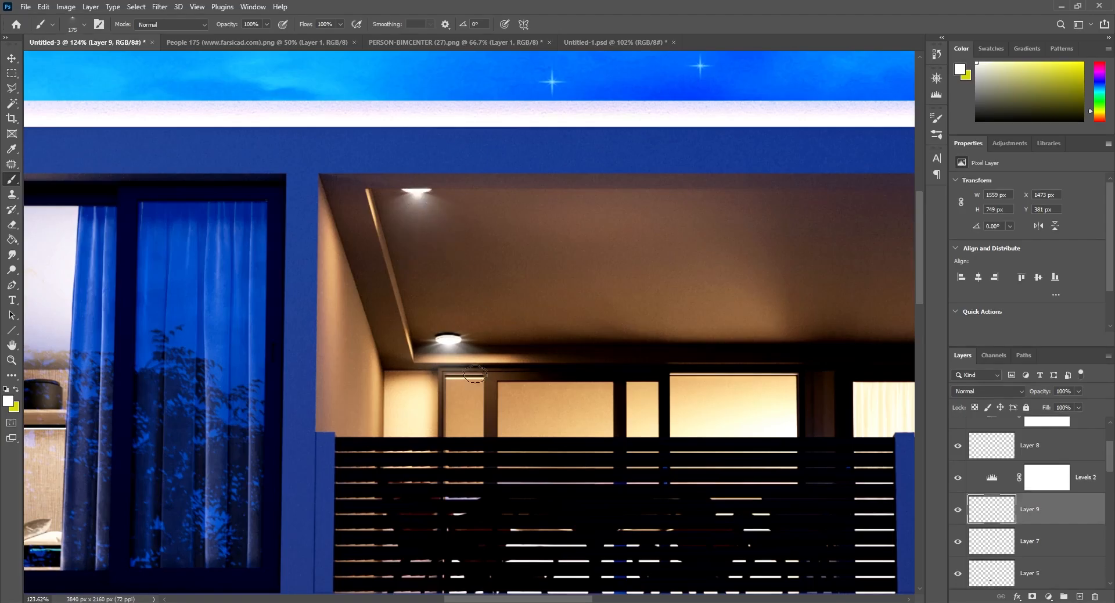
- Stamp light glows on the two right-hand balcony ceiling lamps, at 250 px on the front one and 200 px on the rear one
scroll(400, 503, right, 8)
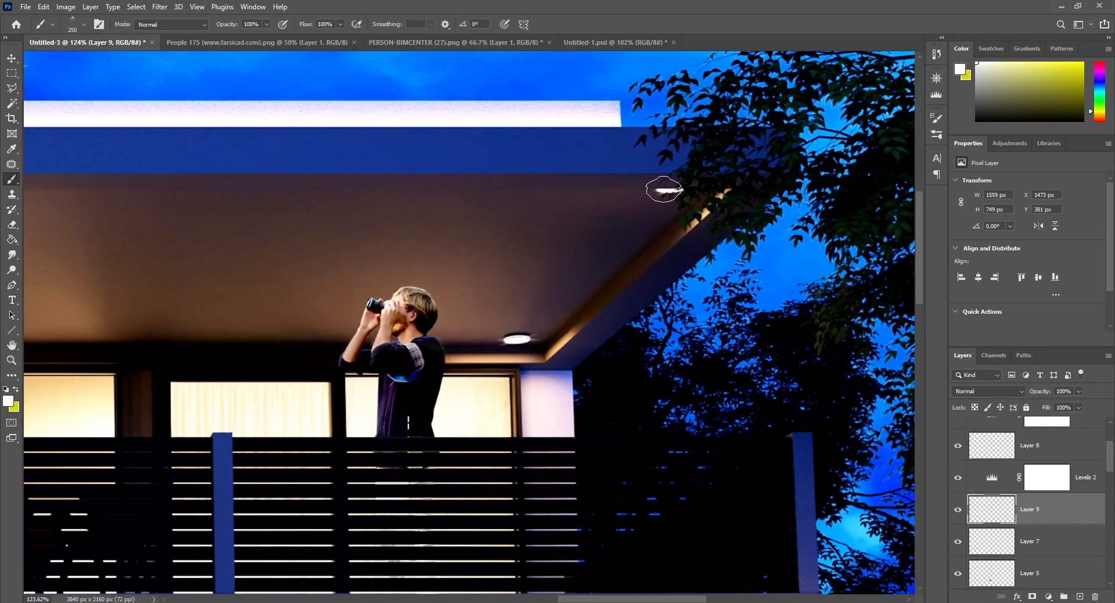
key(p)
key(b)
click(668, 195)
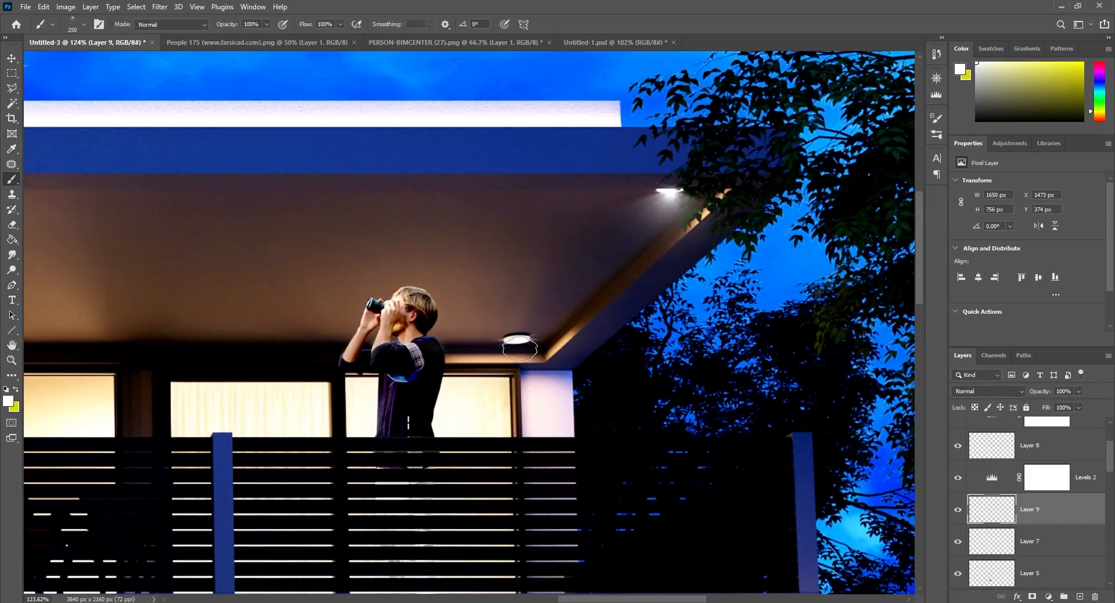
key(bracketleft)
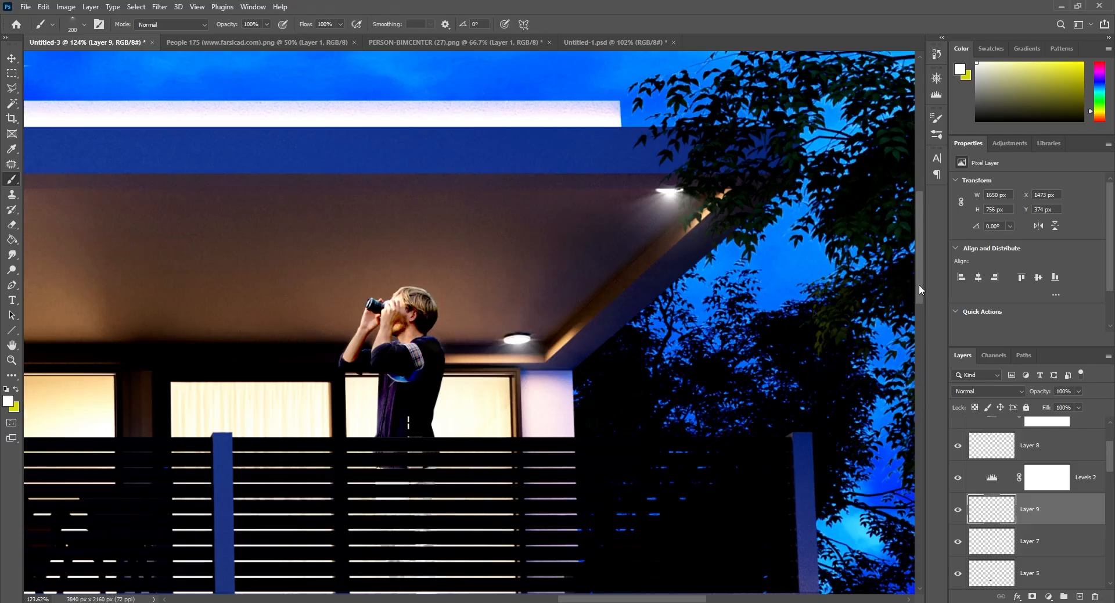
- Stamp 250 px light glows on the three garage ceiling lamps beside the side wall
drag(919, 289, 919, 390)
key(bracketright)
click(659, 177)
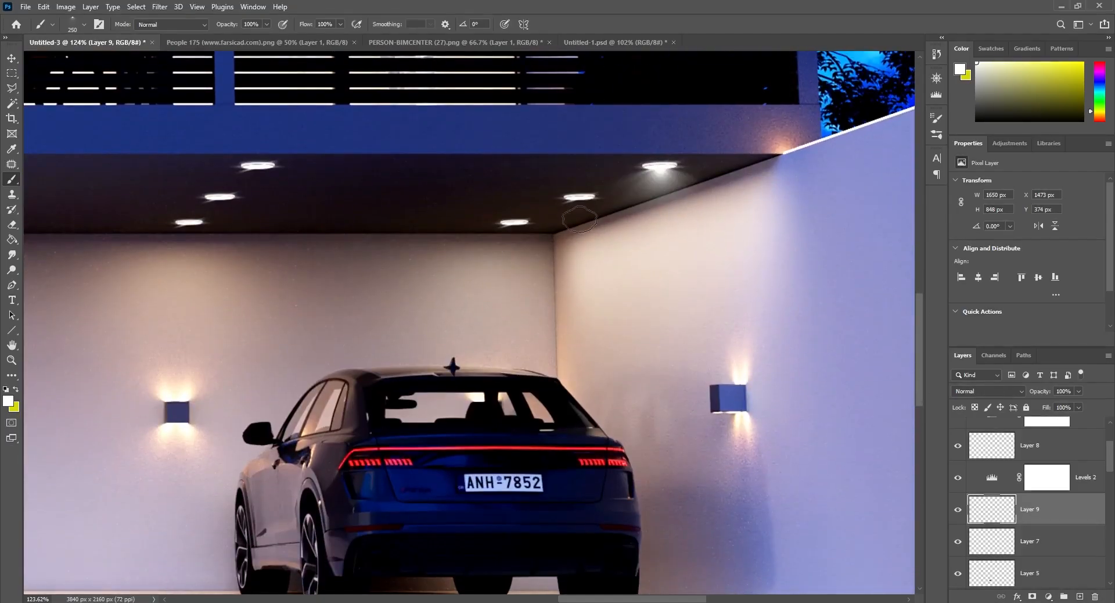
click(579, 207)
click(514, 232)
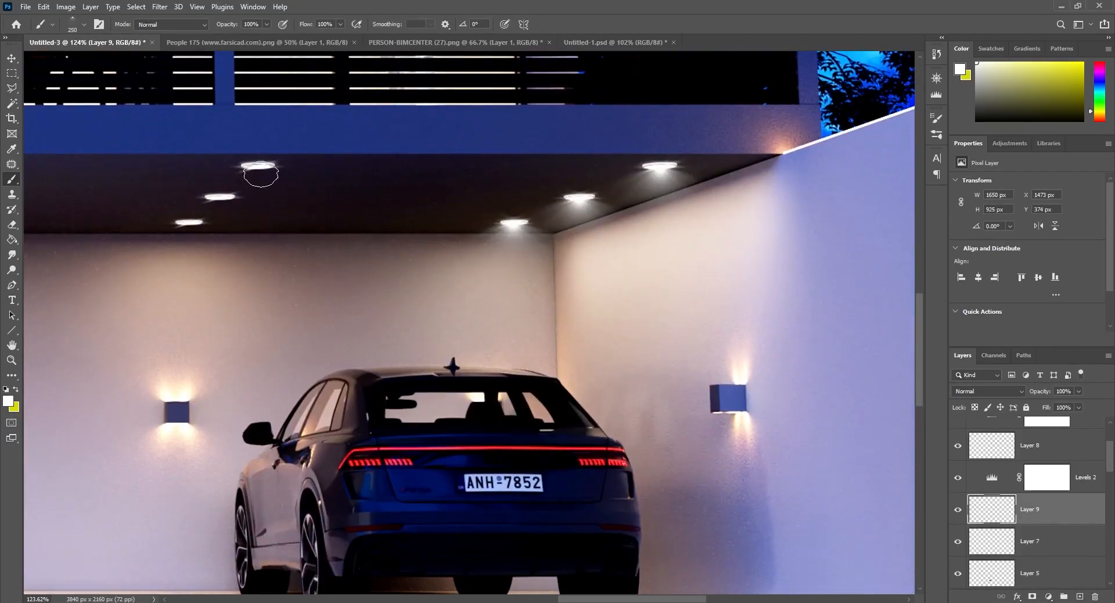
- Stamp light glows on the middle row of three garage ceiling lamps, reducing the brush to 175 px for the rearmost lamp
click(259, 179)
click(220, 210)
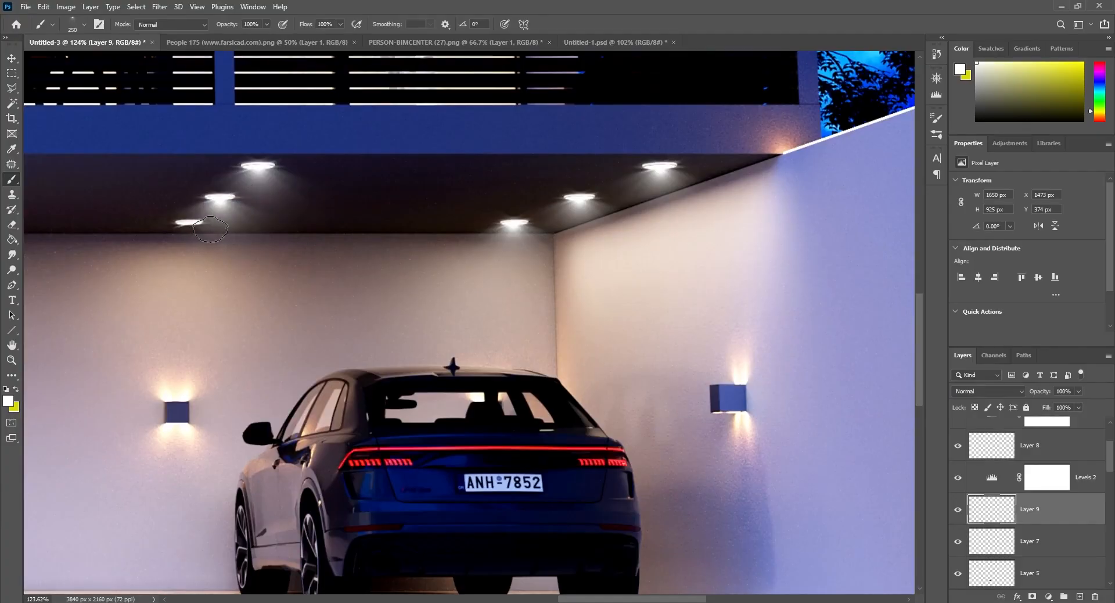
key(bracketleft)
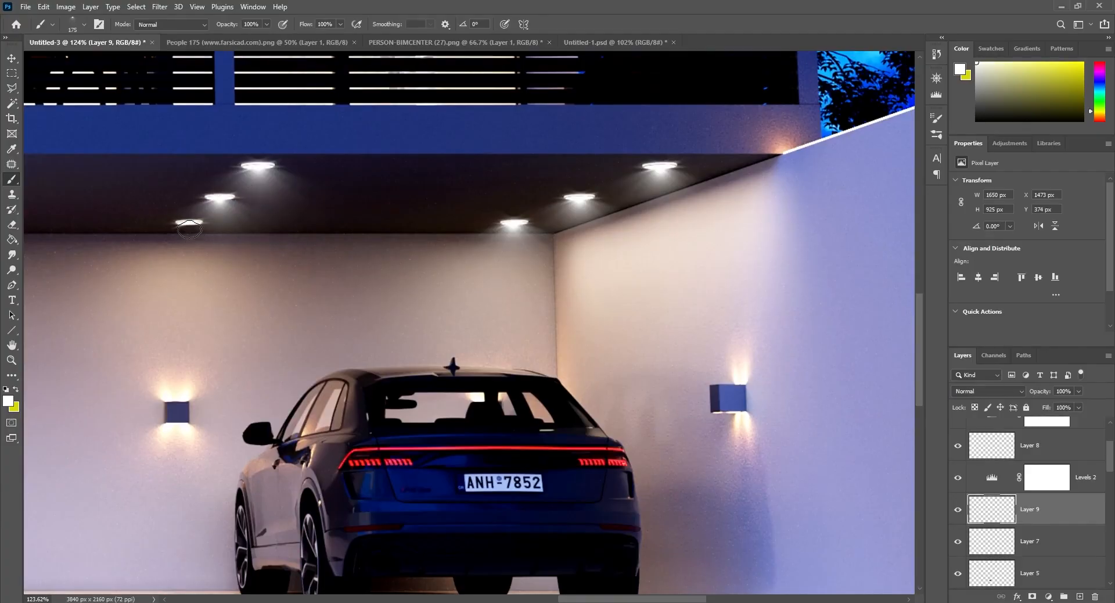
click(189, 230)
- Stamp light glows on the three garage ceiling lamps nearest the entrance, starting at 175 px and enlarging the brush towards the front lamp
scroll(477, 219, left, 10)
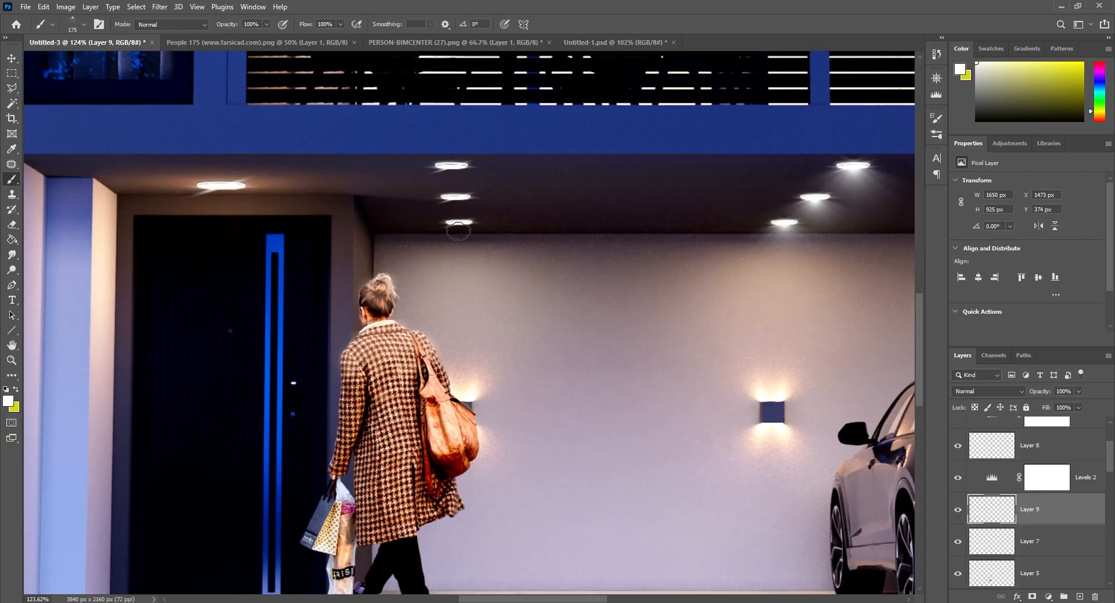
click(459, 230)
click(455, 205)
key(bracketright)
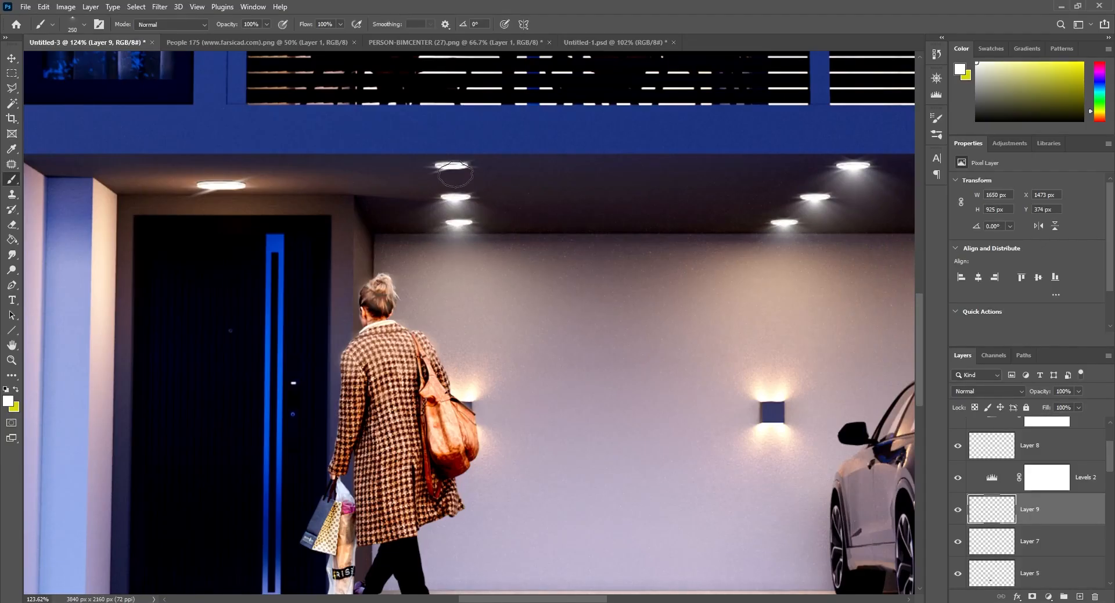
click(452, 177)
- Stamp a 300 px light glow on the ceiling lamp above the entrance door, replacing a first try at 400 px
key(bracketright)
click(228, 208)
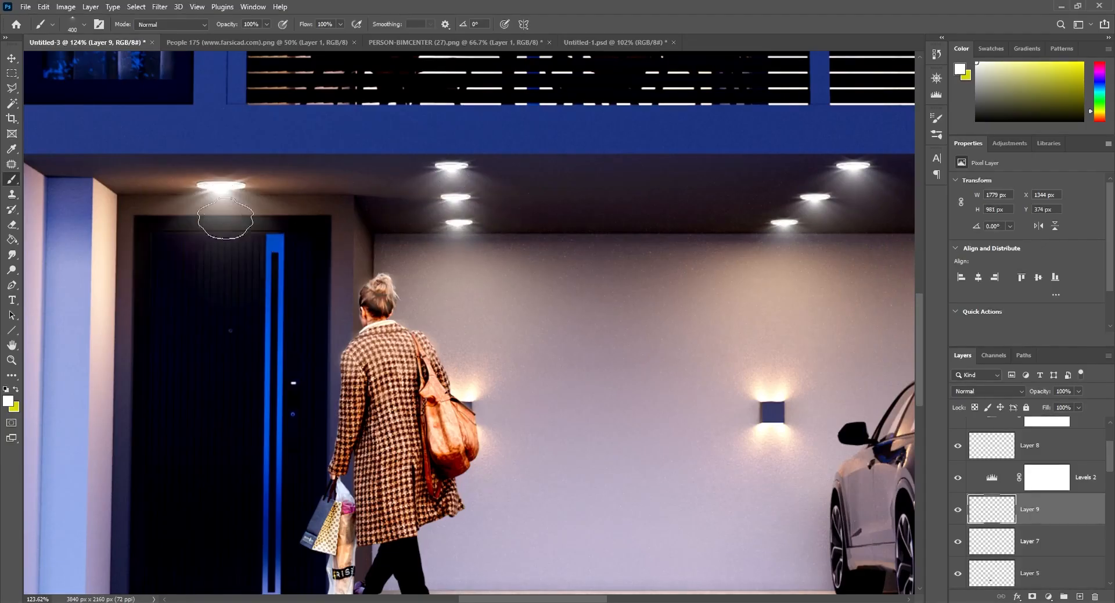
key(ctrl+z)
key(ctrl+shift+z)
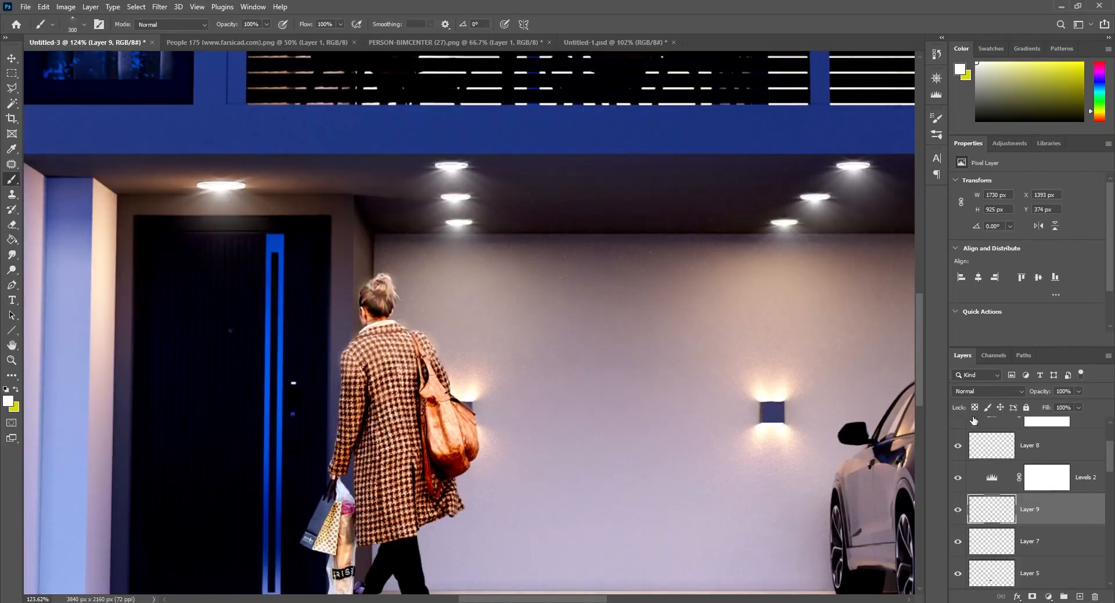
- Try a light stamp beside the lowest outdoor step, shrink the brush to 10 px, and undo the stamp
scroll(583, 241, down, 5)
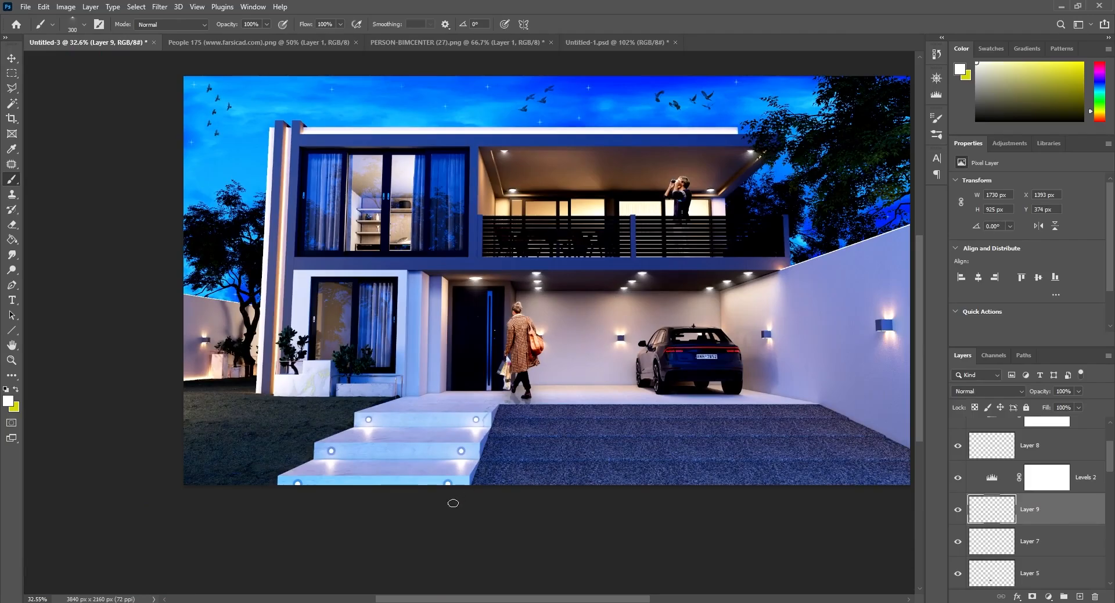
click(469, 477)
scroll(473, 473, up, 1)
scroll(482, 467, down, 1)
key(bracketleft)
key(bracketleft)
key(bracketleft)
key(bracketleft)
key(bracketleft)
key(bracketleft)
key(bracketleft)
key(bracketleft)
key(bracketleft)
key(bracketleft)
key(bracketleft)
key(bracketleft)
key(bracketleft)
key(bracketleft)
key(bracketleft)
key(bracketleft)
key(bracketleft)
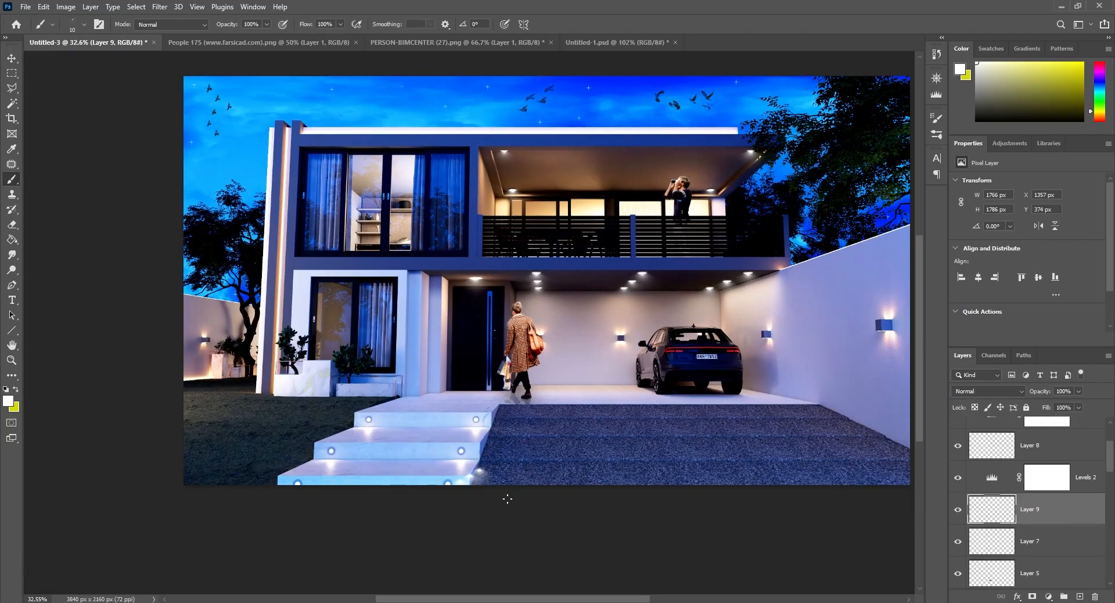
scroll(503, 495, up, 5)
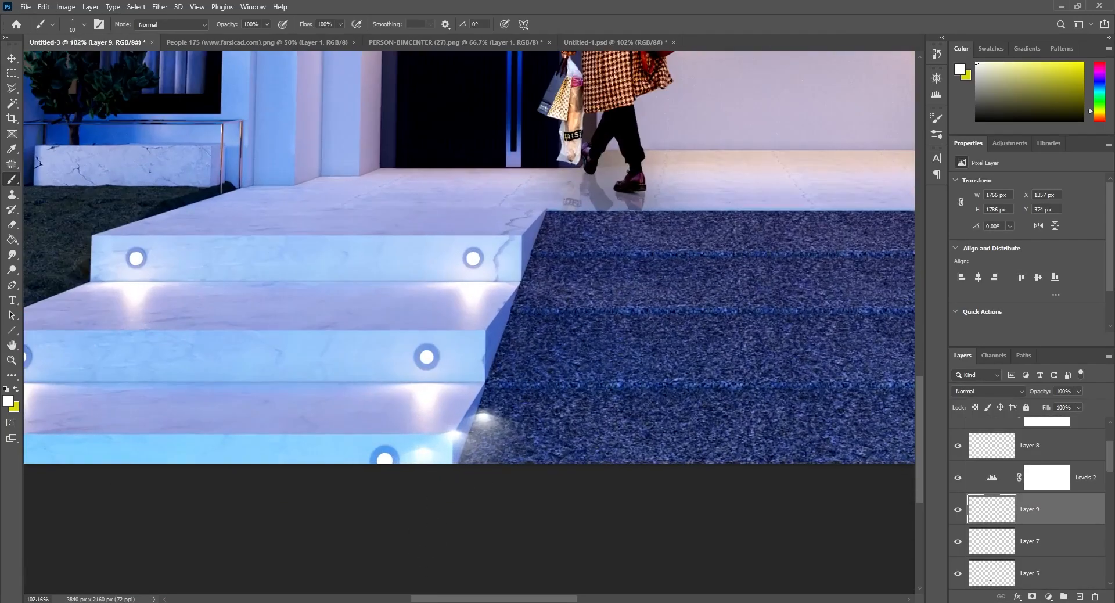
key(ctrl+z)
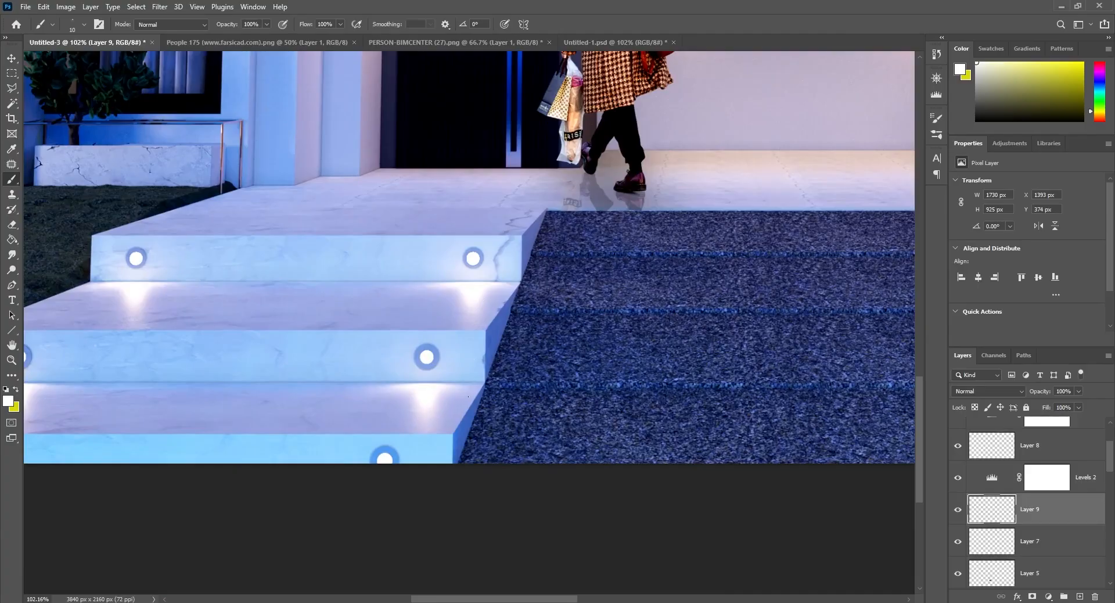
- Switch to tip 2 of the Brushpack-Lighting set, try a 1020 px stamp near the top step's right-hand lamp, and undo it
scroll(503, 312, down, 1)
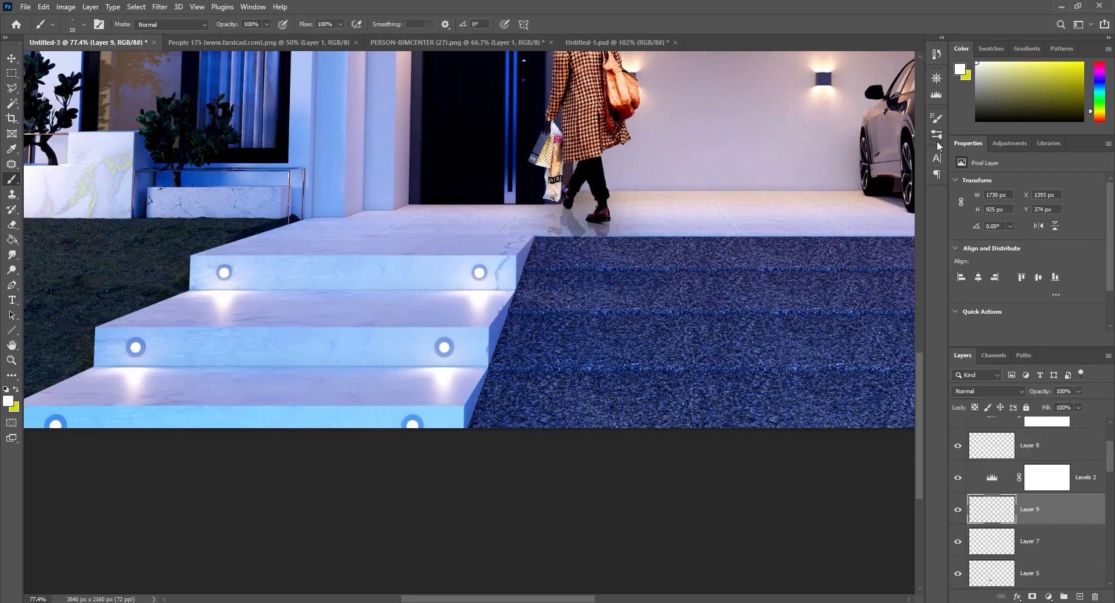
click(936, 118)
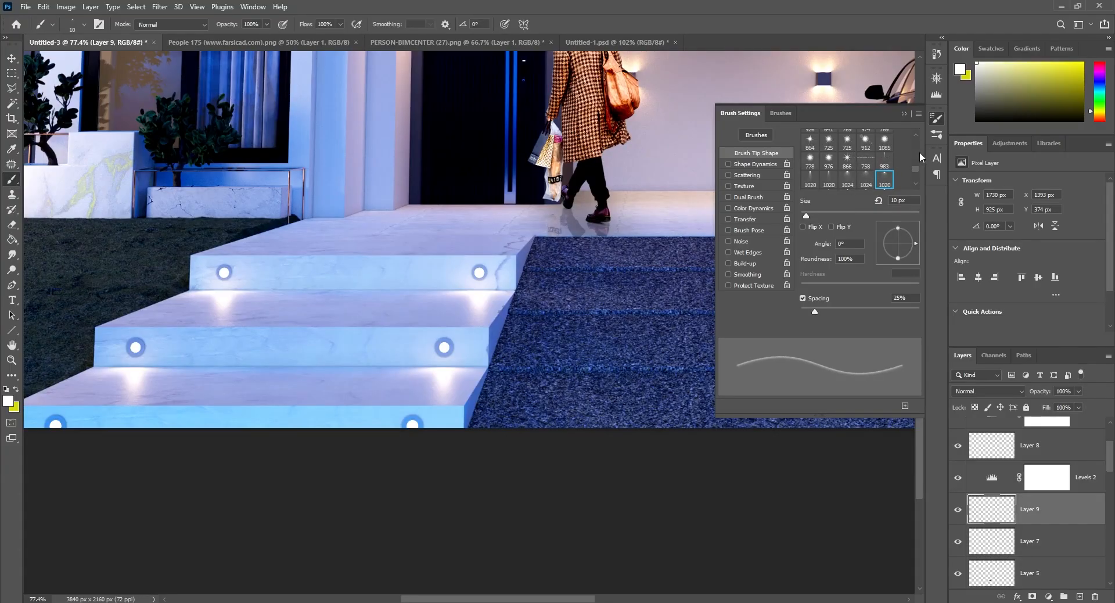
click(780, 112)
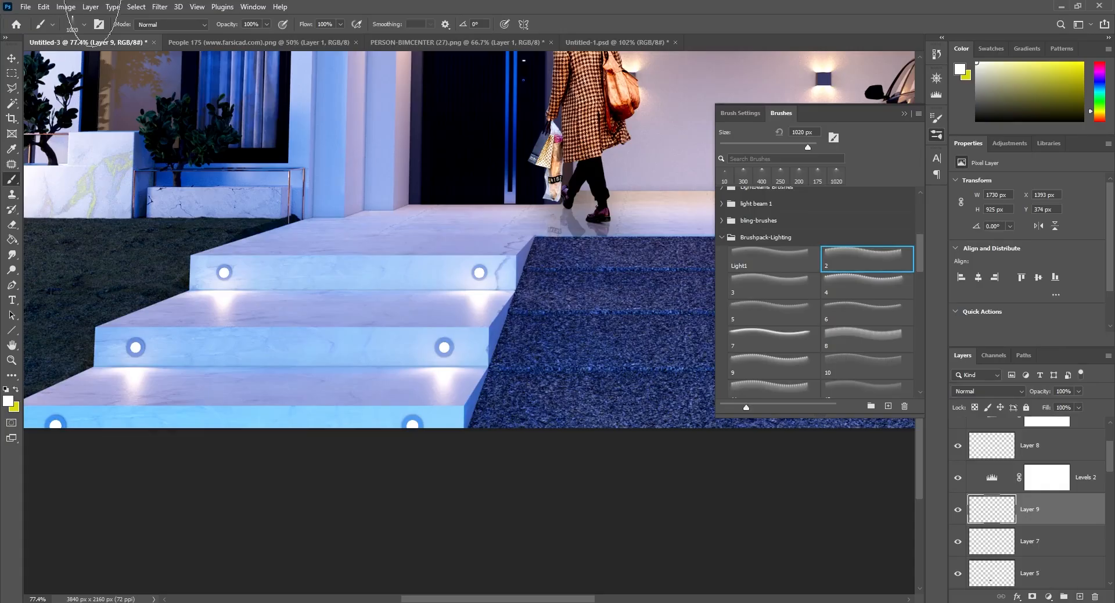
click(81, 24)
drag(34, 76, 35, 87)
click(486, 309)
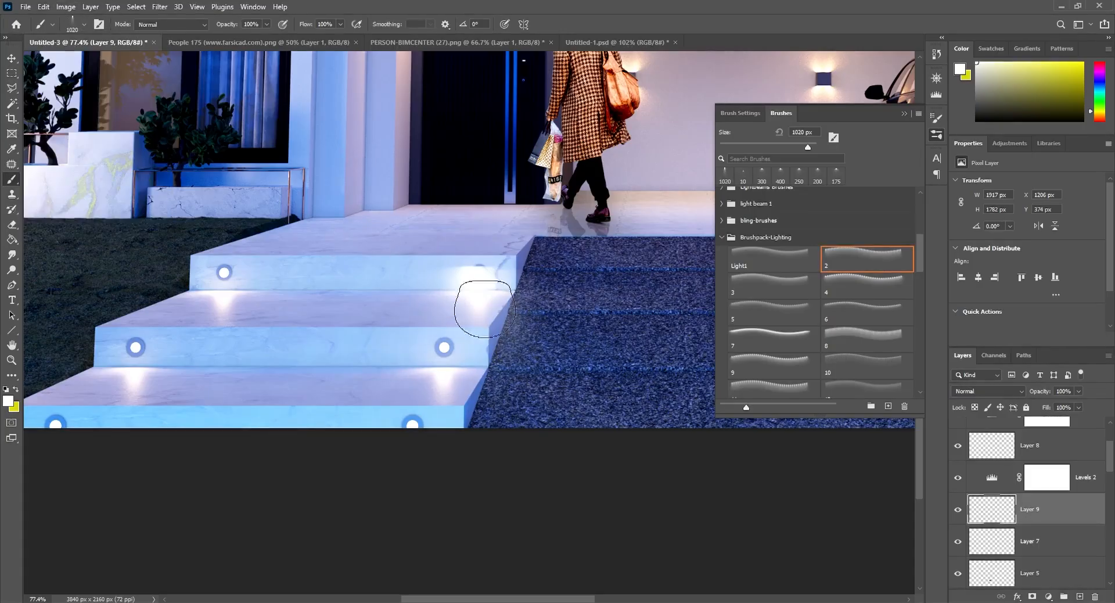
key(ctrl+z)
- Stamp light glows on the top outdoor step's two lamps, enlarging the brush from 250 to 300 px
key([)
key([)
key([)
key([)
key([)
key([)
key([)
key([)
key([)
key([)
key([)
key([)
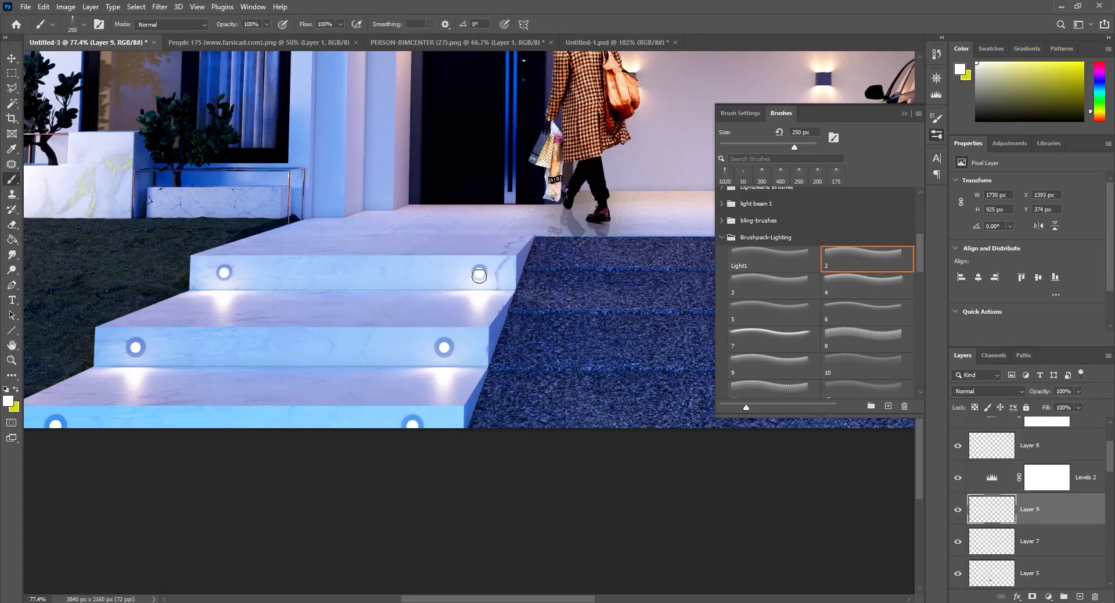
click(479, 273)
key(])
click(479, 277)
click(224, 277)
- Stamp 300 px light glows on the four lamps of the middle and lowest outdoor steps
click(444, 351)
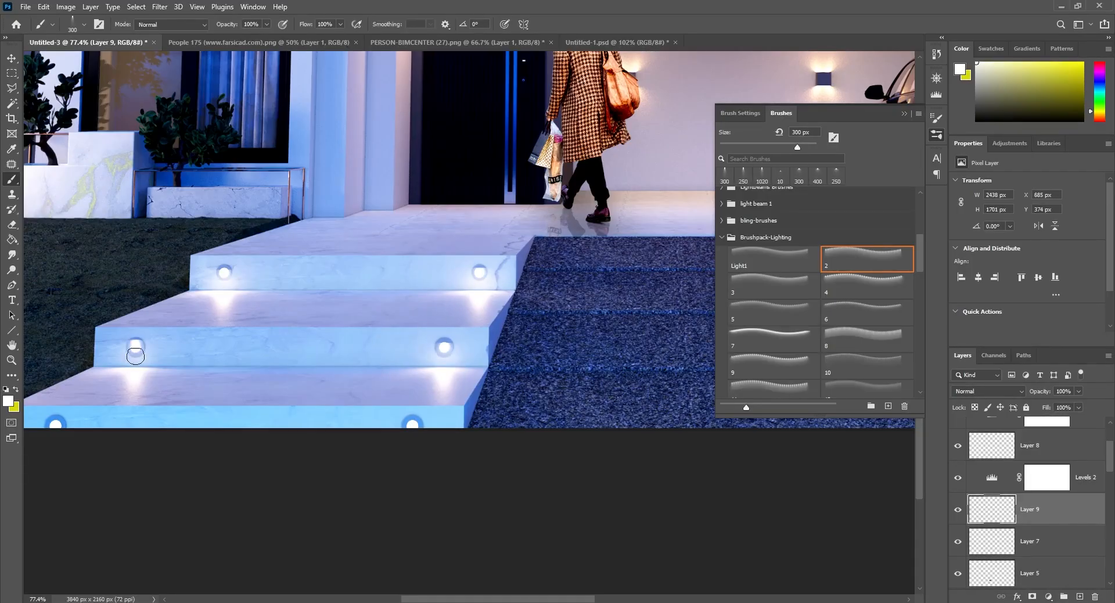
click(136, 351)
click(412, 428)
click(56, 429)
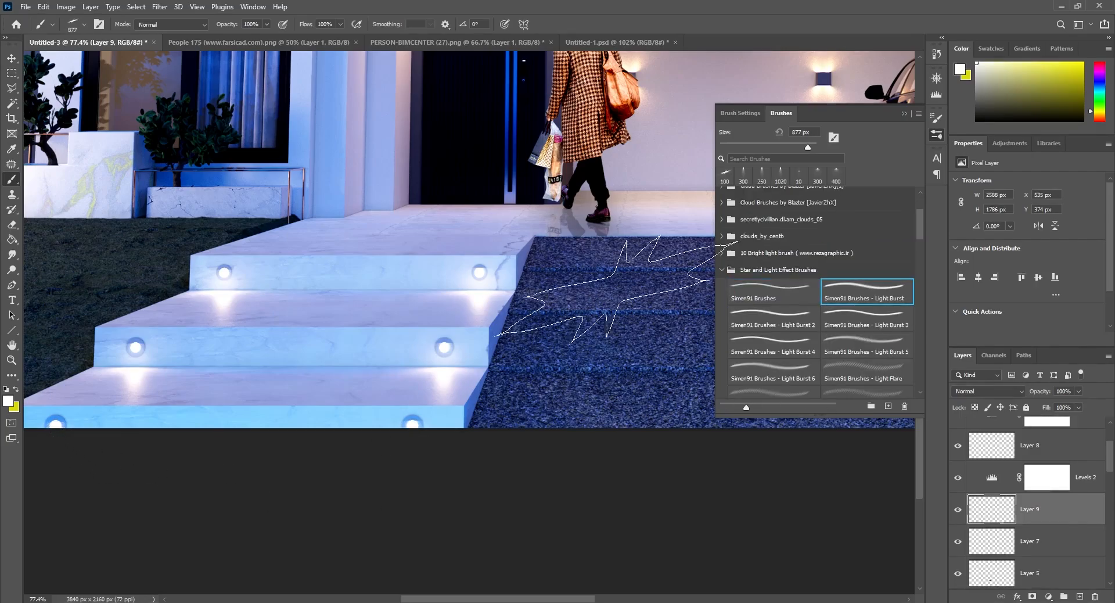
- Stamp light bursts on the outdoor step lamps with the Simen91 Brushes - Light Burst tip, reducing the brush to 125 px
key(bracketleft)
key(bracketleft)
key(bracketleft)
key(bracketleft)
key(bracketleft)
key(bracketleft)
key(bracketleft)
key(bracketleft)
key(bracketleft)
key(bracketleft)
key(bracketleft)
key(bracketleft)
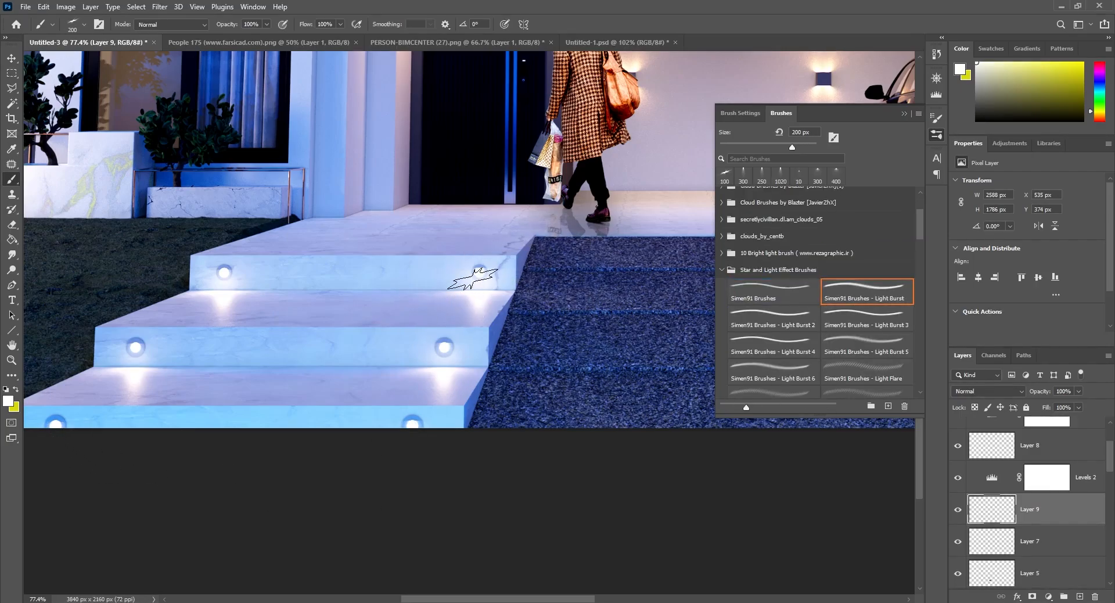
key(bracketright)
click(479, 272)
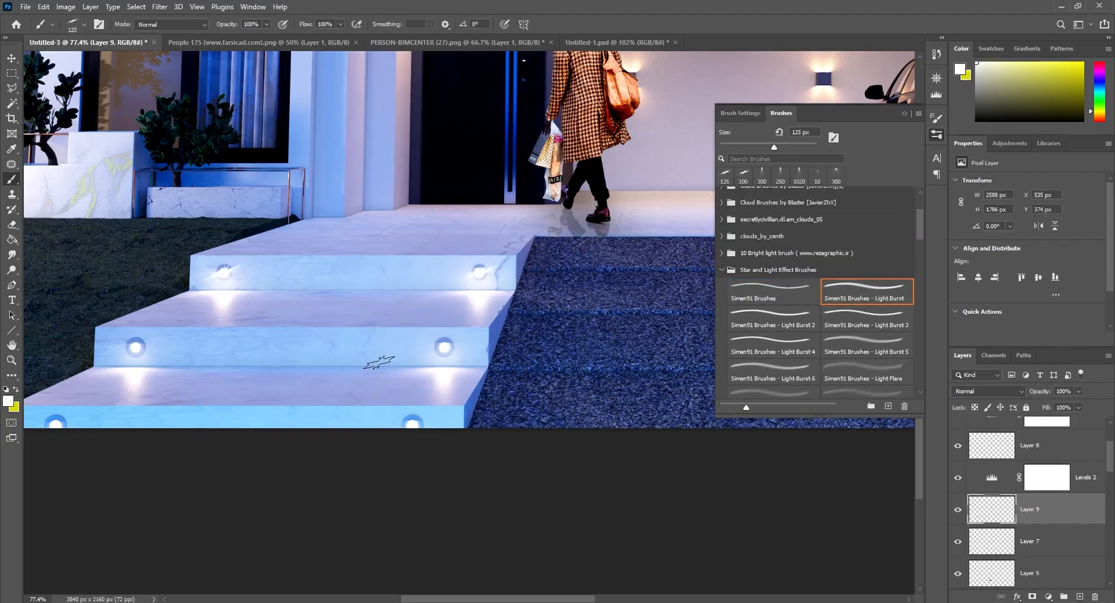
click(444, 348)
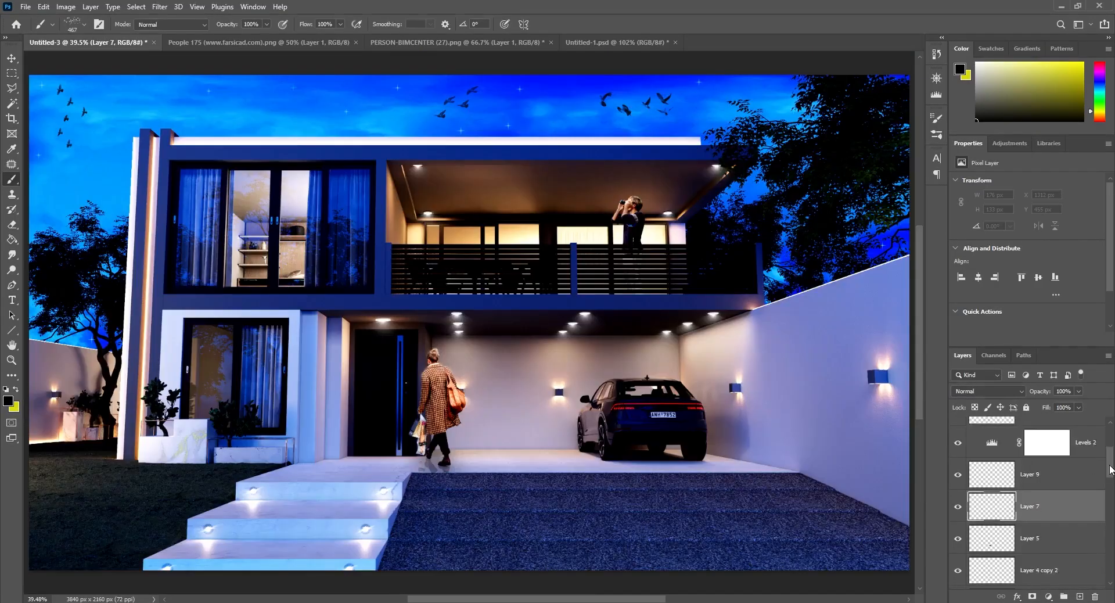
- Select all the window glass areas by colour on the 01_CMasking_ID.jpg layer with the Magic Wand at tolerance 10
key(ctrl+a)
key(w)
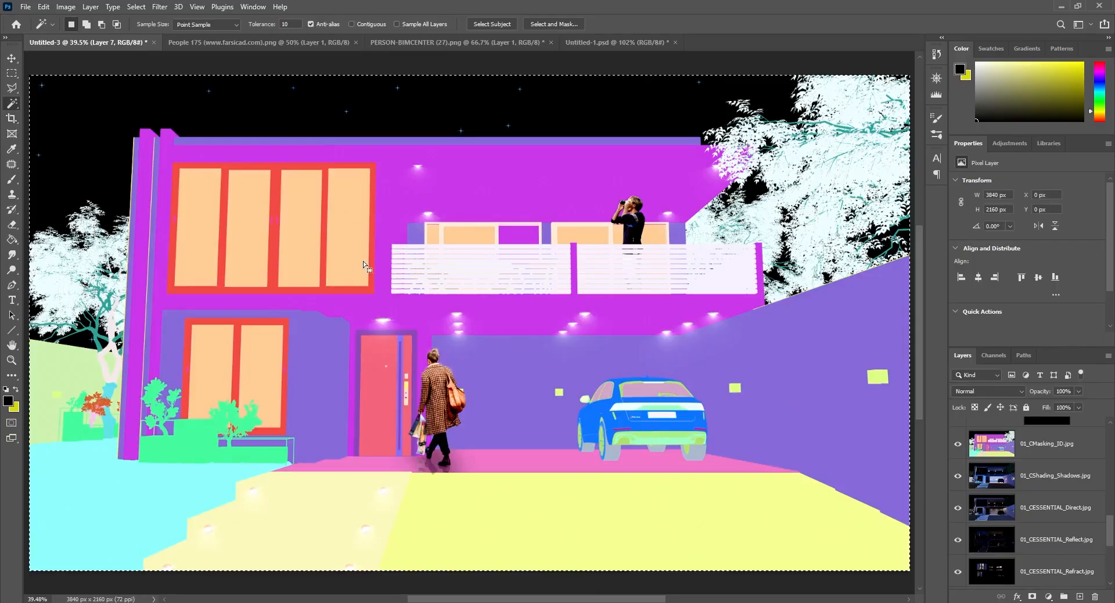
click(975, 457)
click(345, 219)
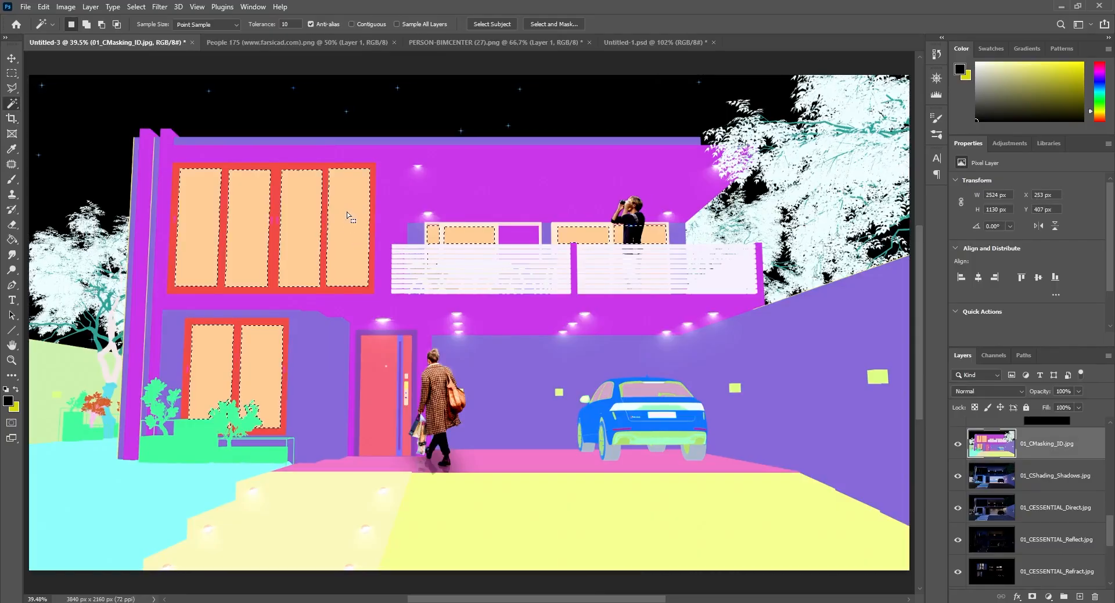
- Make Layer 6 active and hide the 01_CMasking_ID.jpg layer, keeping the glass selection
mouse_move(1110, 532)
mouse_down()
mouse_move(1109, 467)
mouse_move(1112, 515)
mouse_up()
click(1041, 461)
click(961, 543)
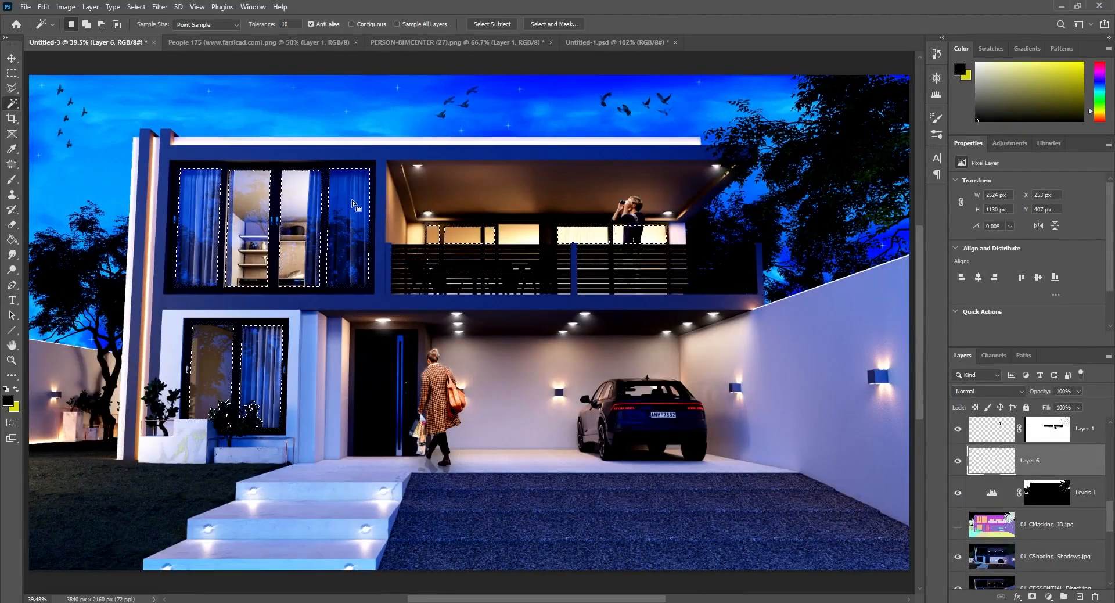
- Stamp flying birds with the Brush inside the upper-floor window glass selection on Layer 6, clear the selection and deselect all layers
click(12, 179)
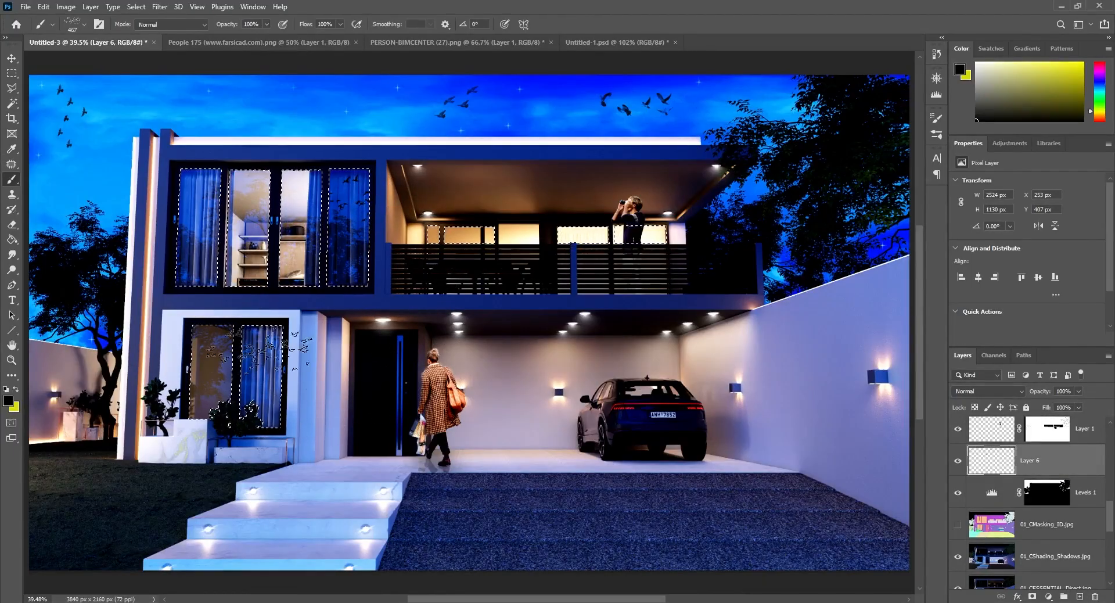
click(158, 194)
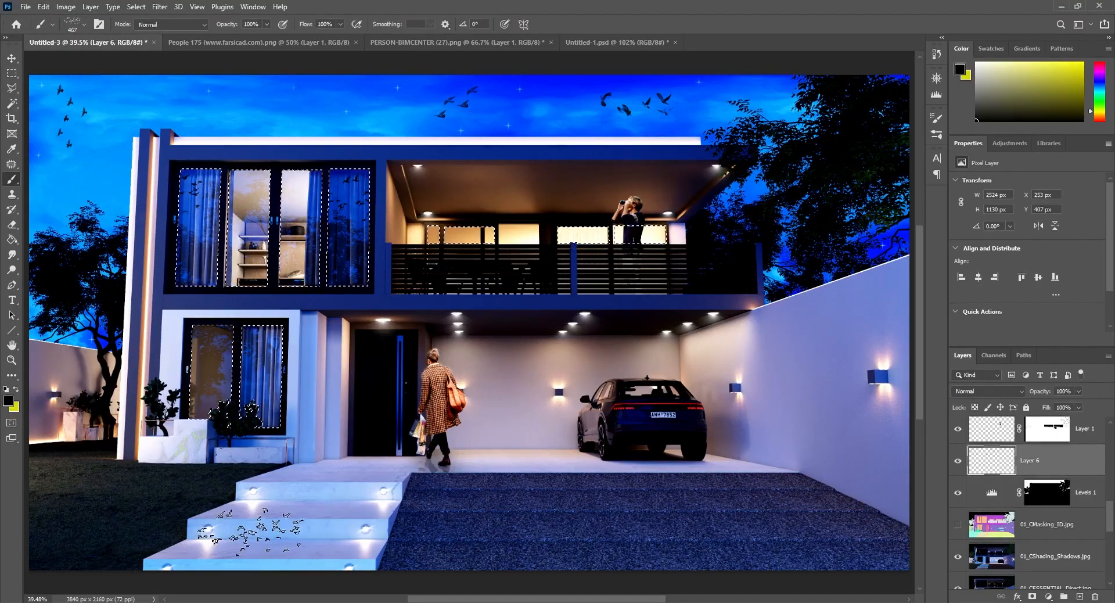
key(ctrl+d)
click(12, 60)
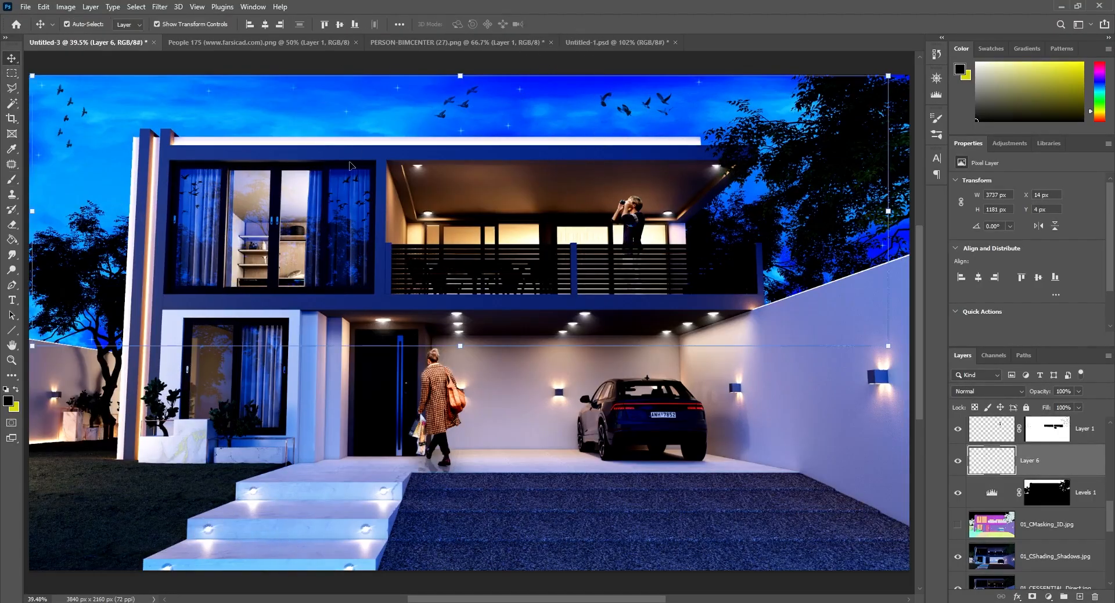
click(367, 94)
click(419, 72)
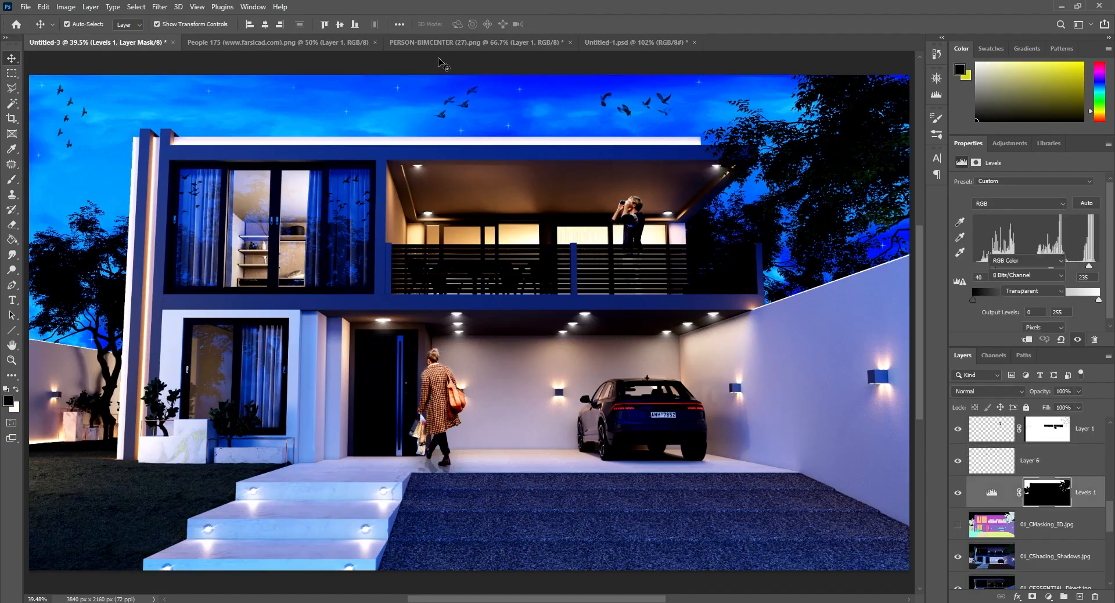
- Compare the edited image with the original render by repeatedly showing and hiding the 01.jpg copy layer, leaving it hidden
drag(1112, 519, 993, 445)
click(956, 434)
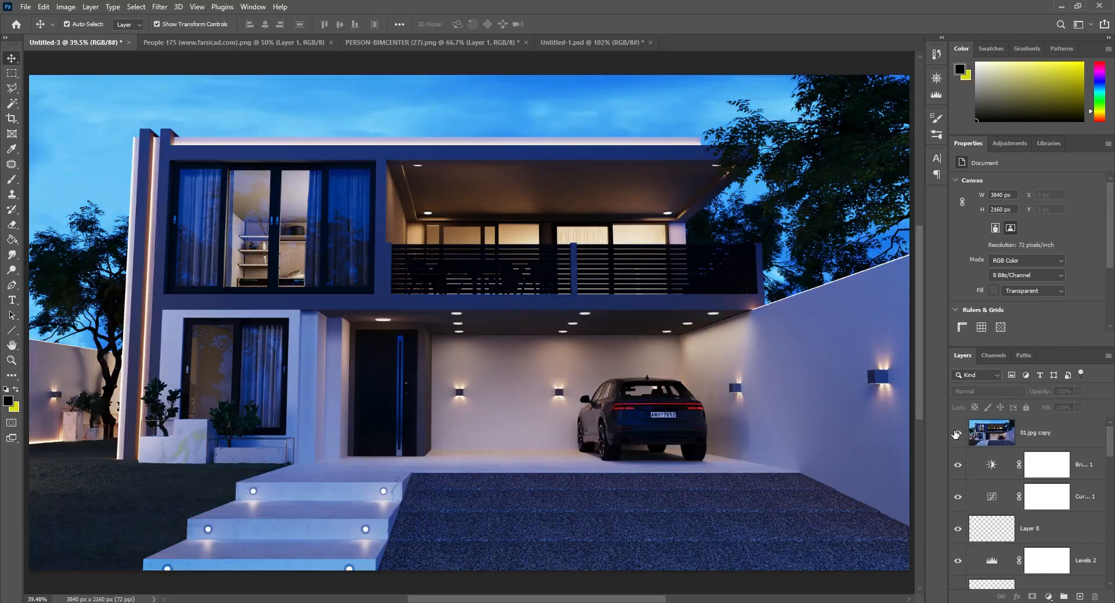
click(955, 434)
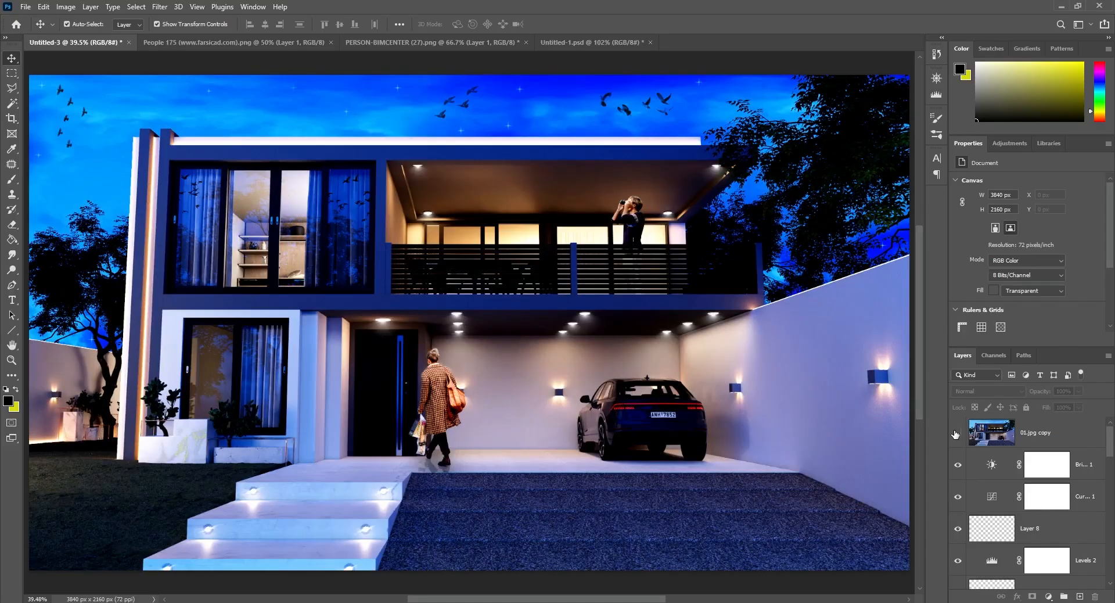
click(955, 434)
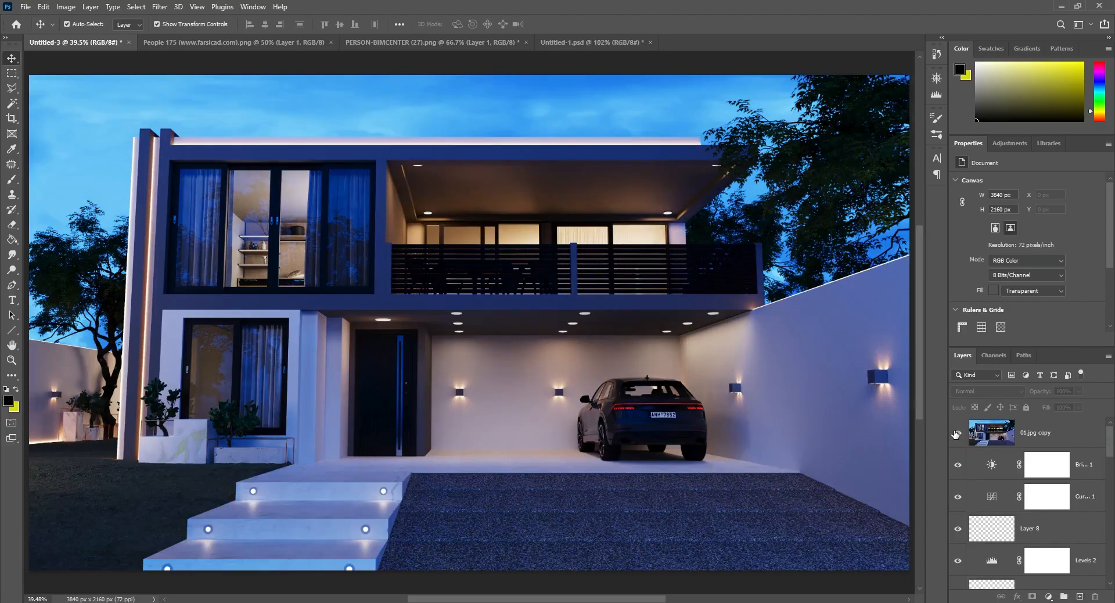
click(956, 434)
click(955, 434)
click(956, 434)
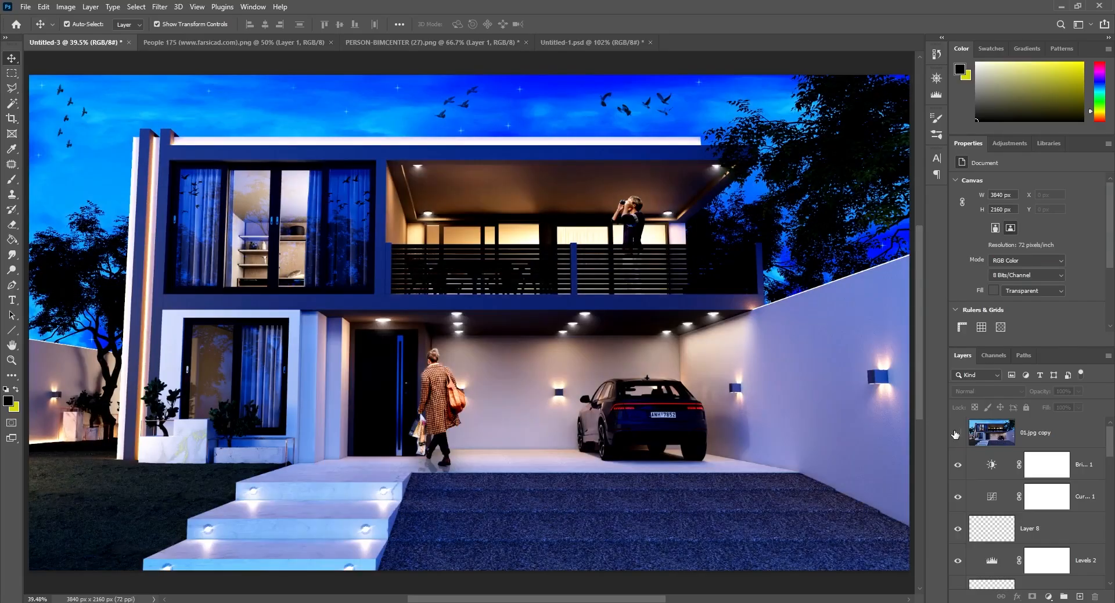
click(955, 434)
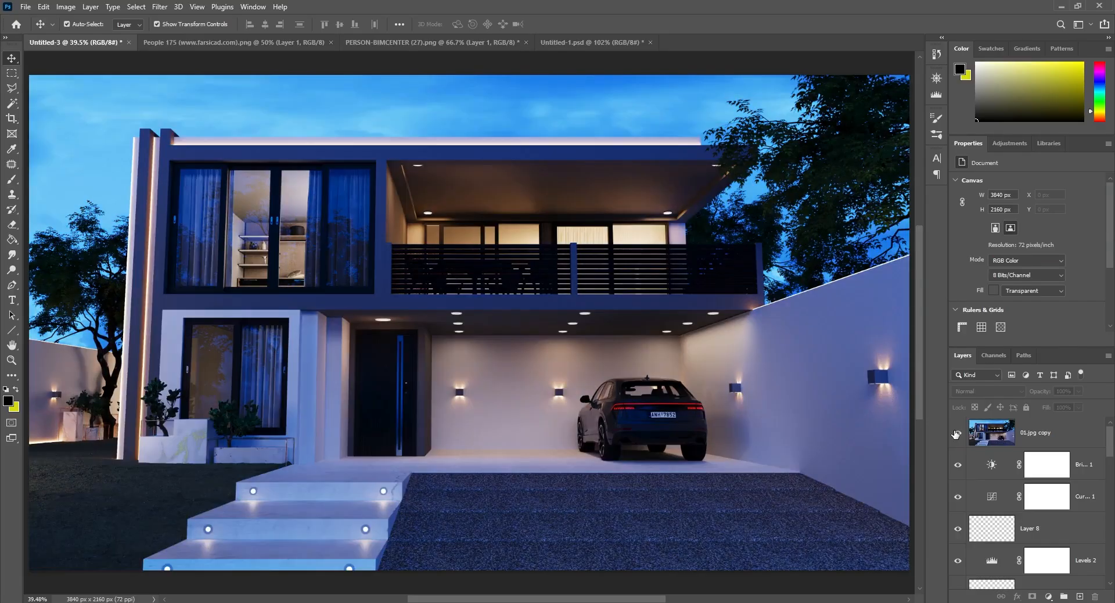
click(955, 434)
click(955, 434)
click(956, 434)
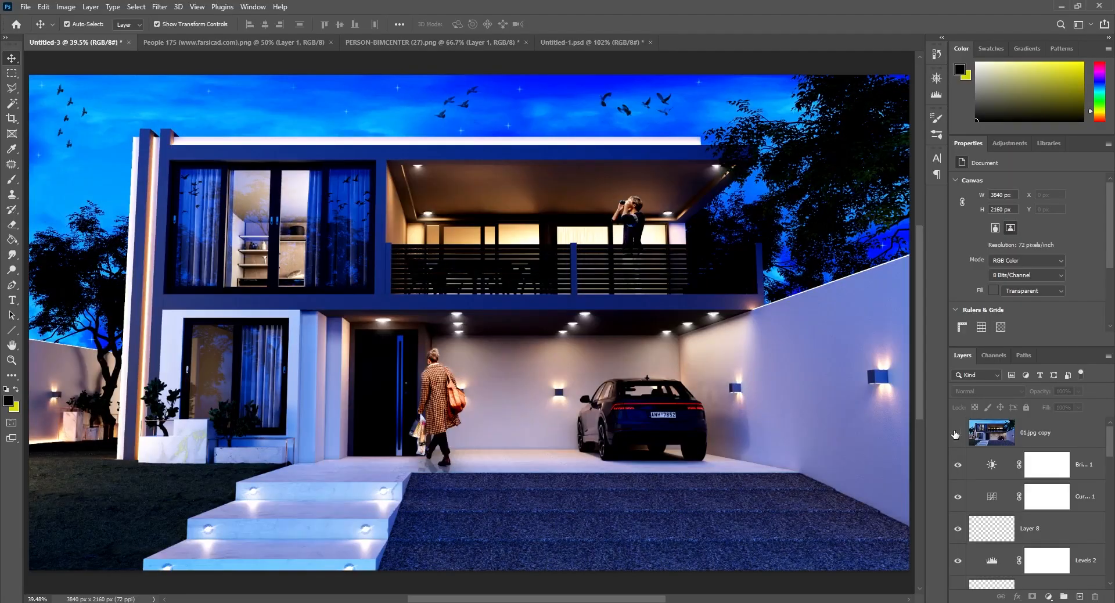
click(956, 434)
click(955, 434)
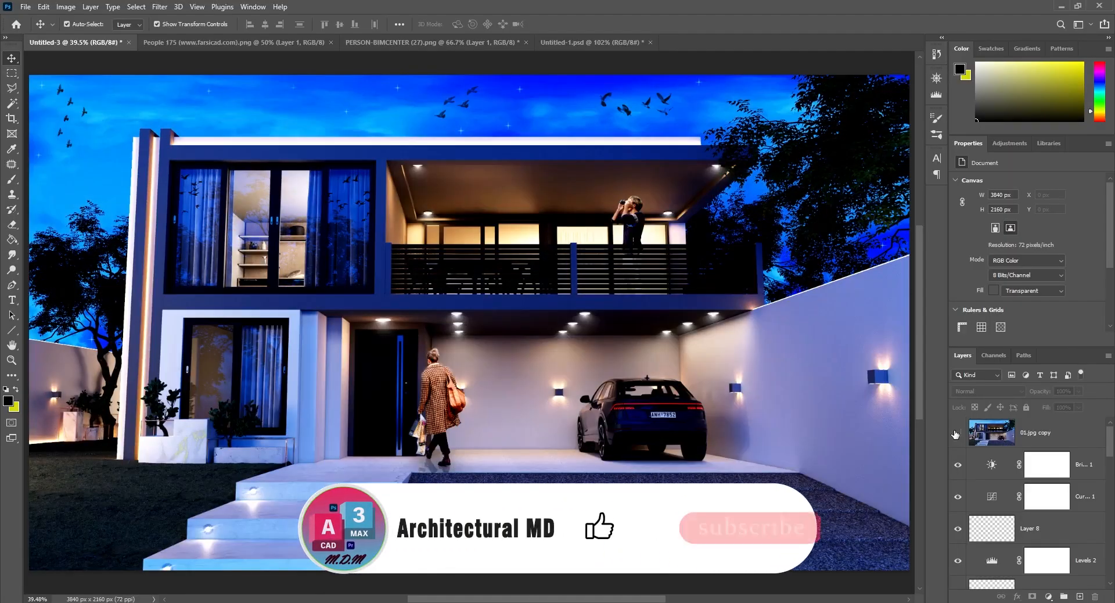
click(956, 434)
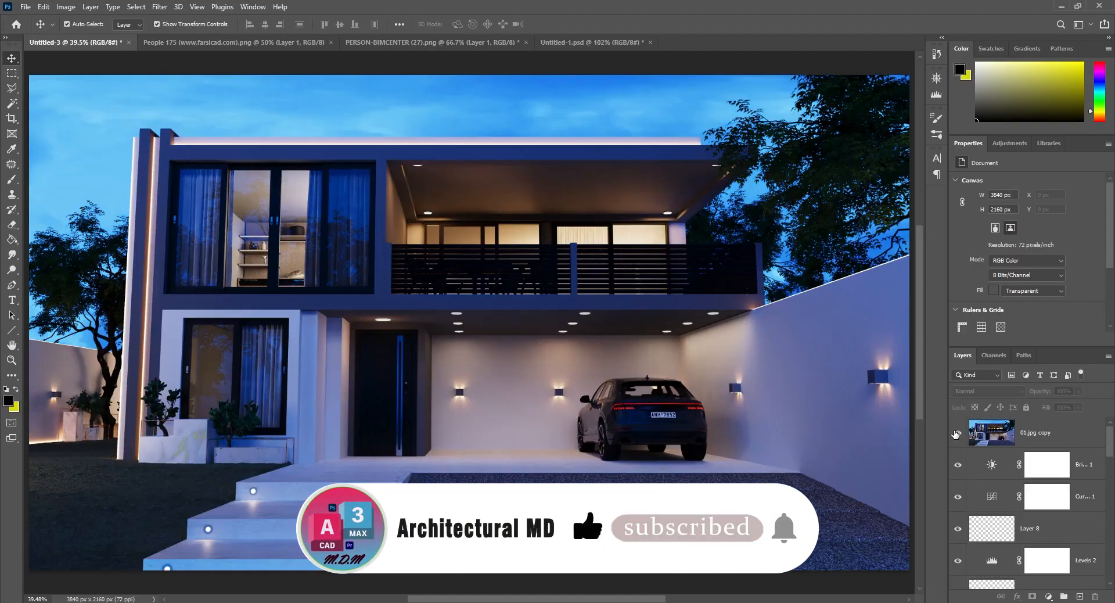
click(955, 434)
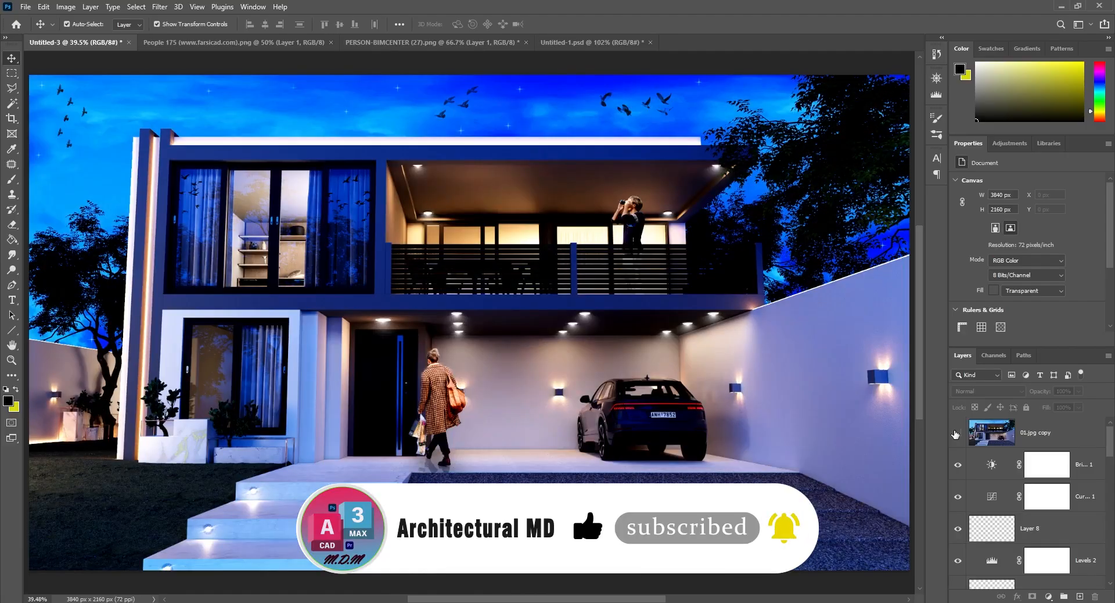